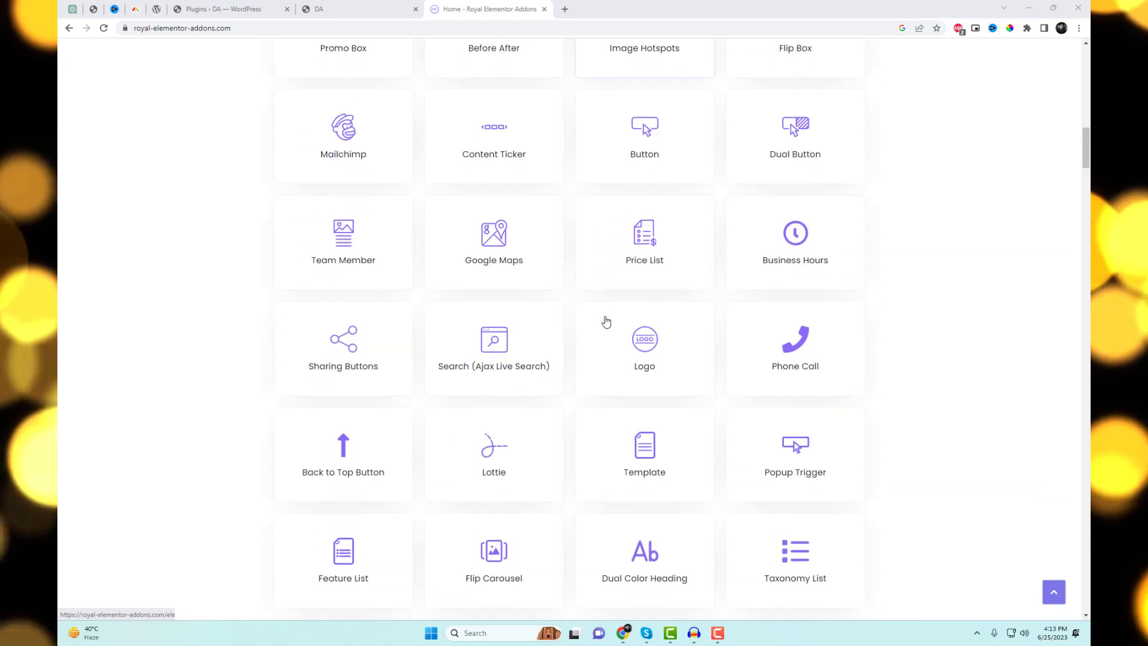
Scroll the page and select the word 'royal' in the site address.
scroll(634, 369, "down", 8)
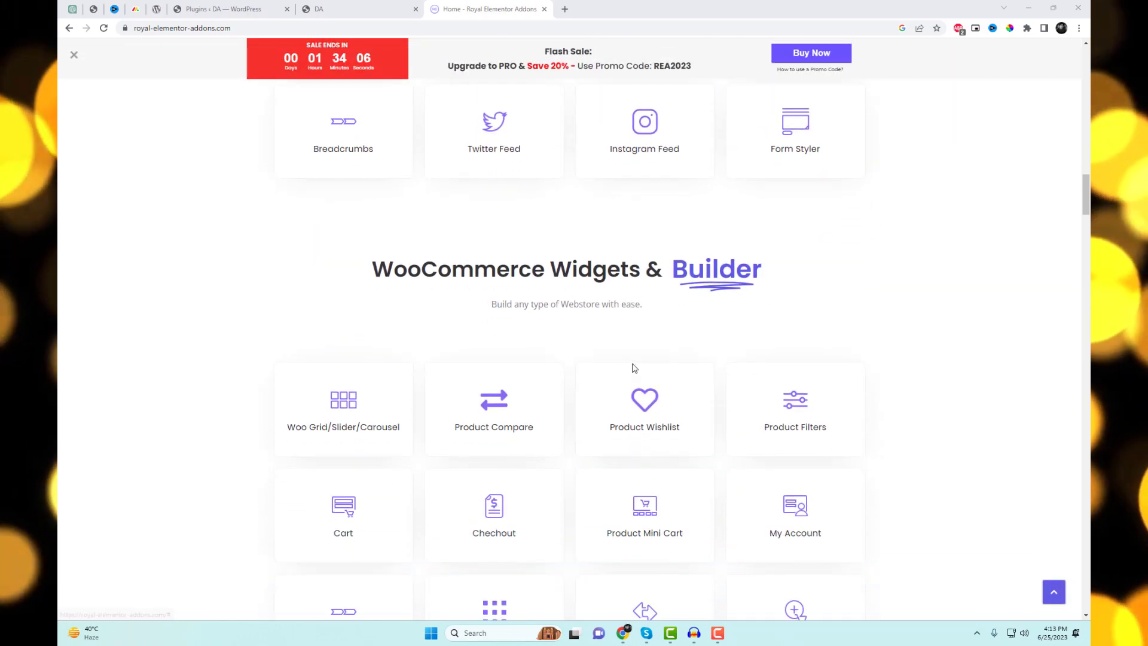
scroll(638, 367, "down", 9)
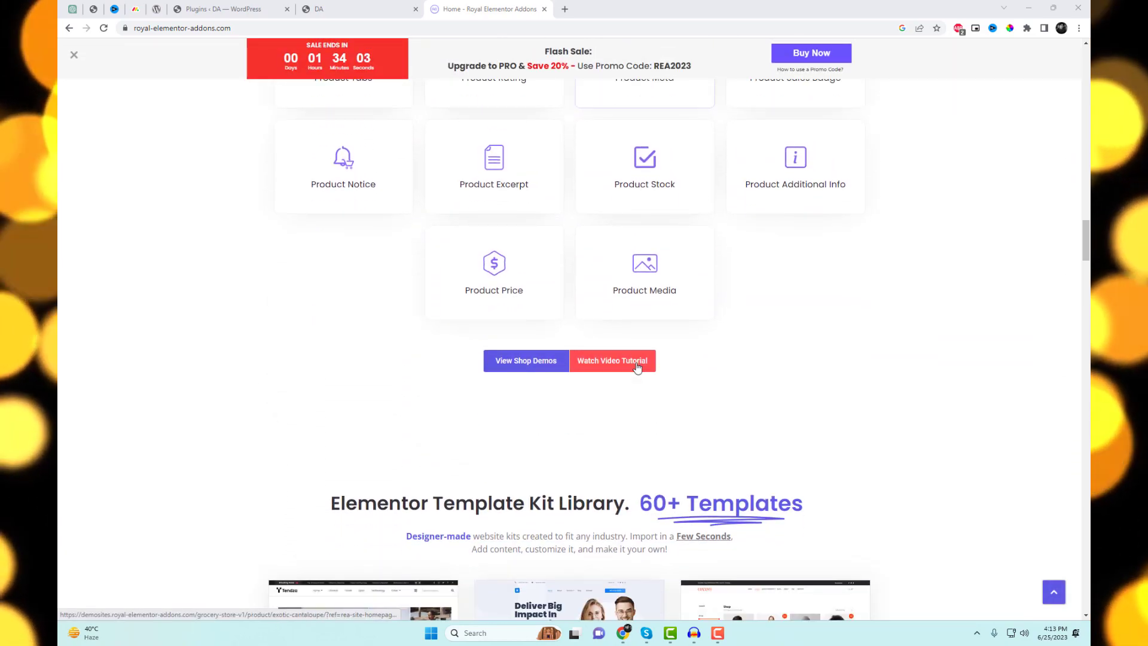
scroll(436, 389, "down", 10)
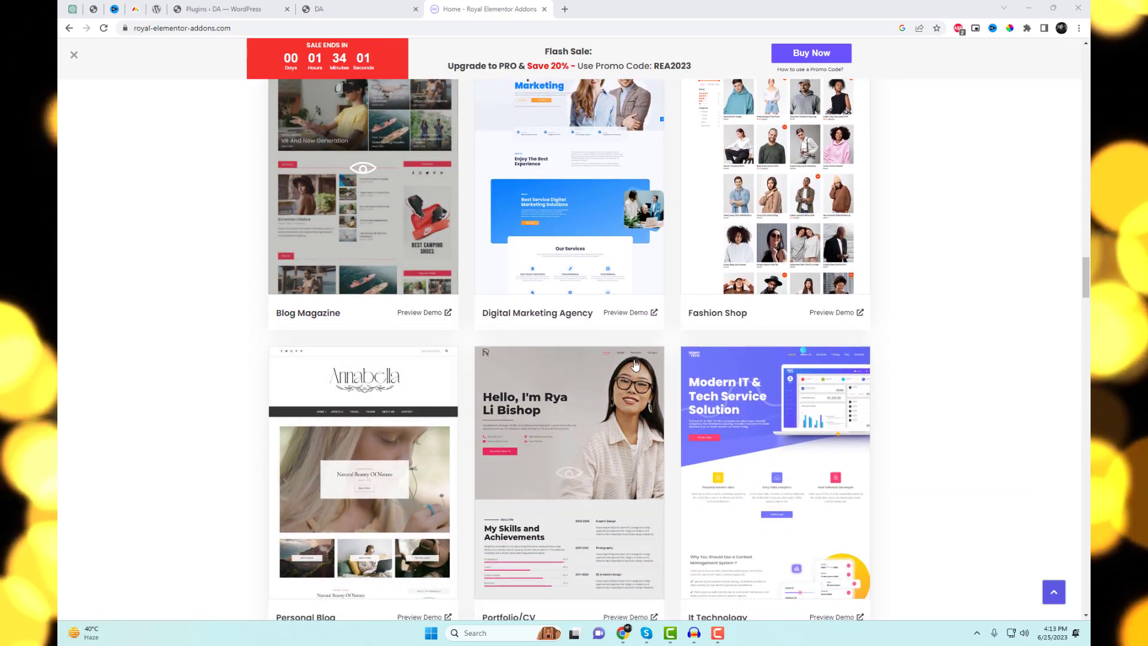
scroll(435, 355, "down", 4)
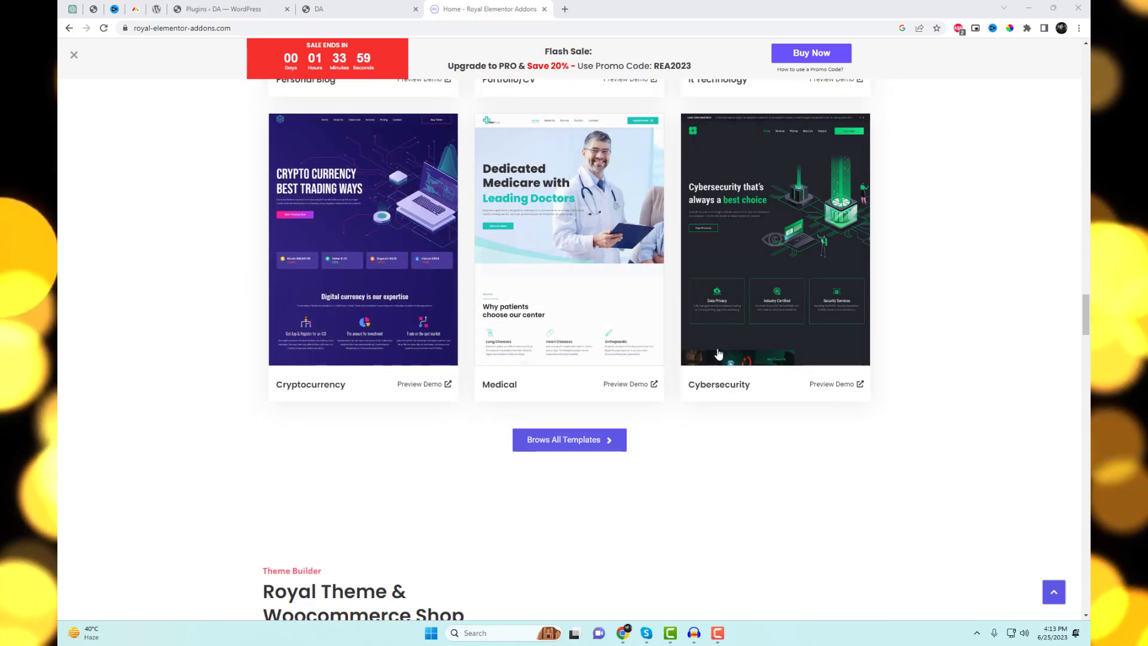
left_click_drag(1087, 327, 1087, 81)
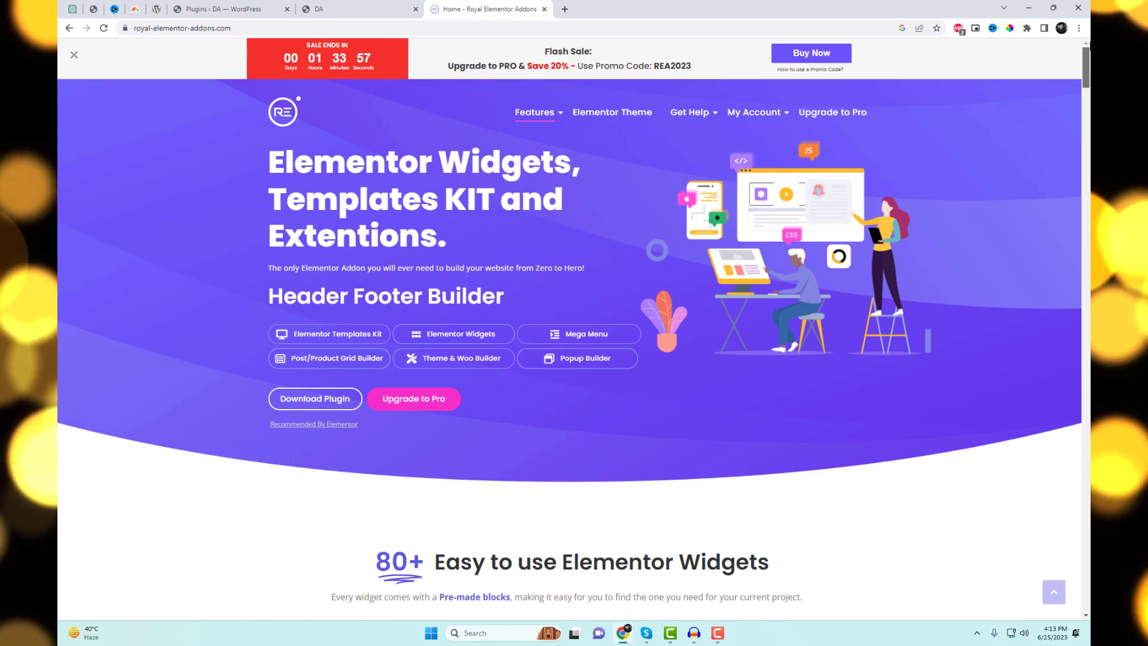
double_click(159, 32)
key("ctrl+c")
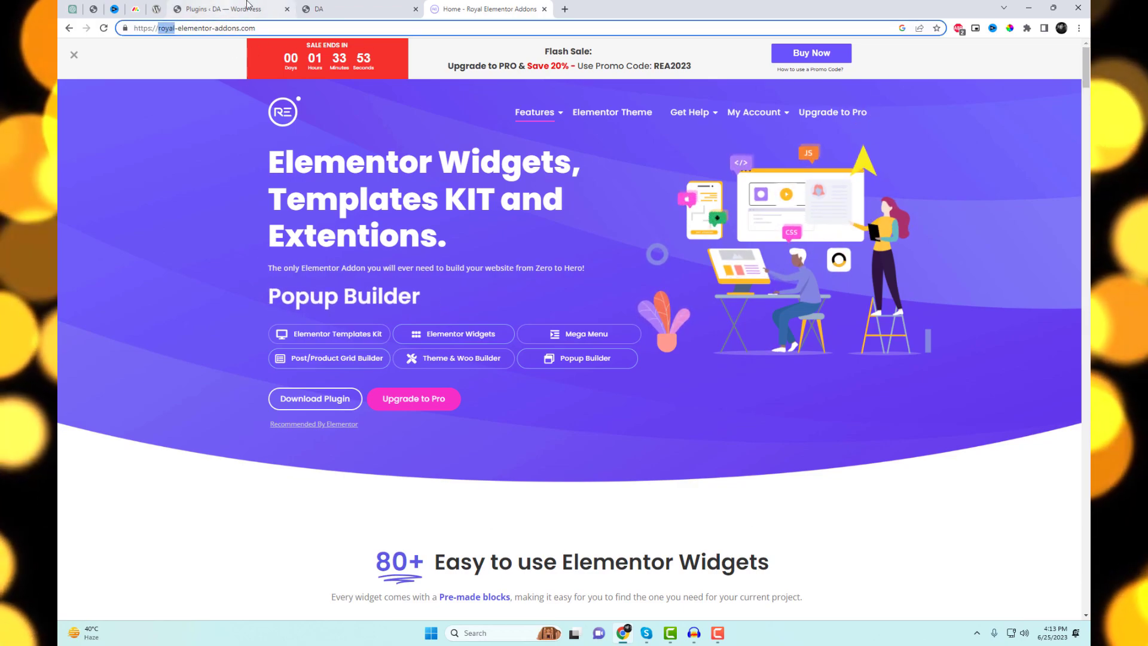
Search Add New plugins for 'royal' and activate Royal Elementor Addons and Templates.
left_click(239, 8)
left_click(219, 75)
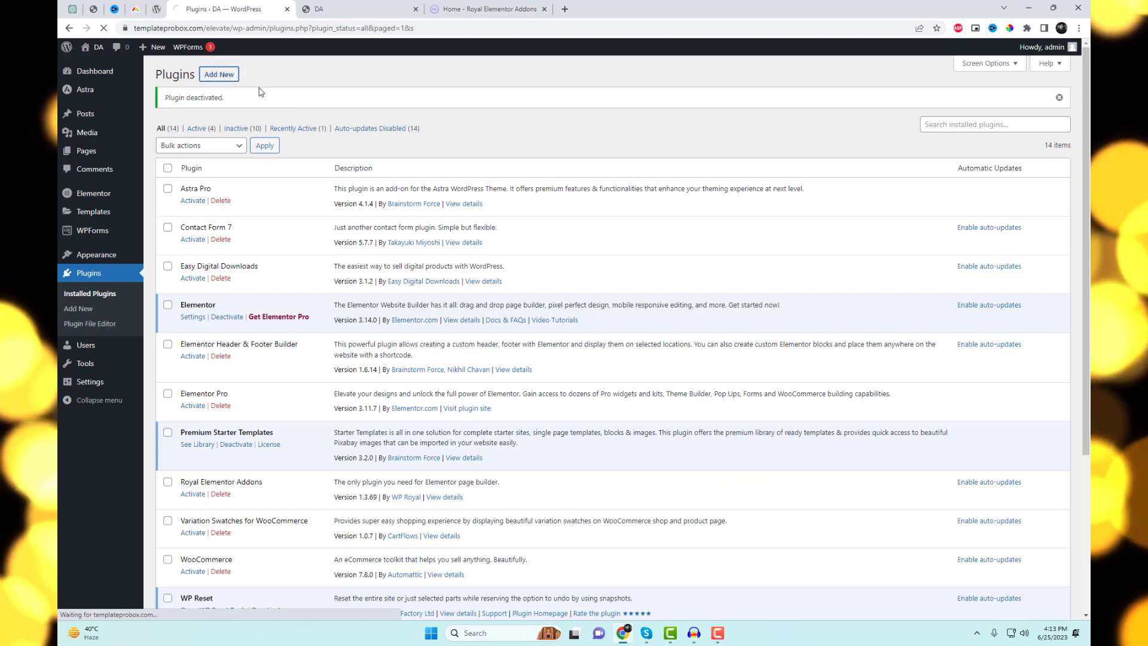
left_click(947, 106)
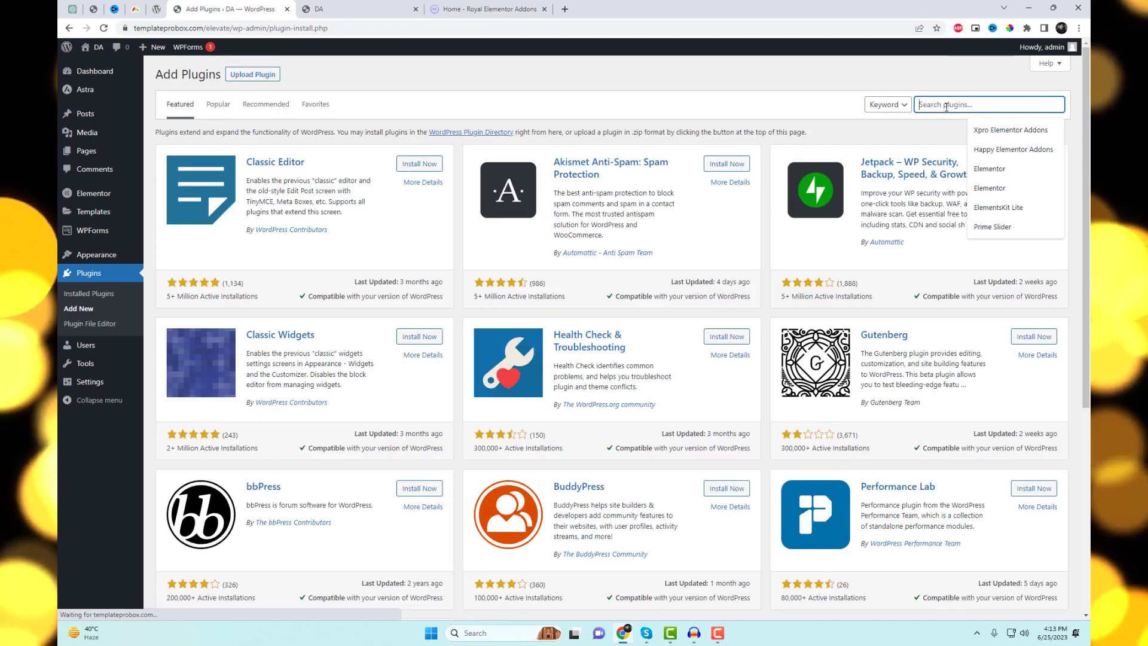
key("ctrl+v")
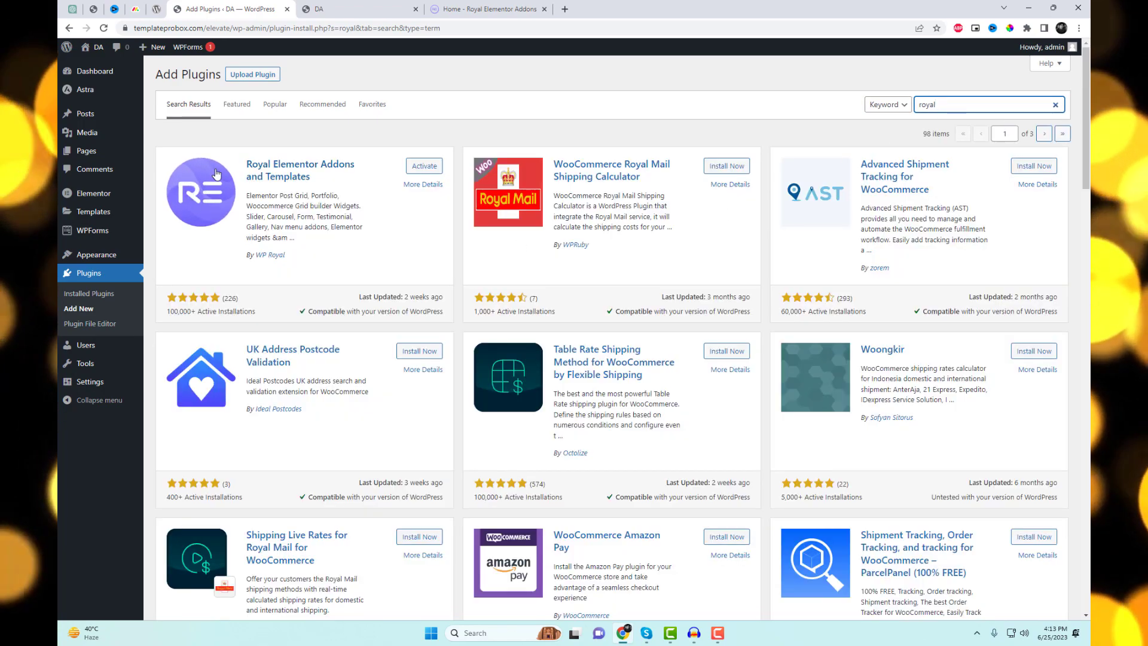
left_click(428, 167)
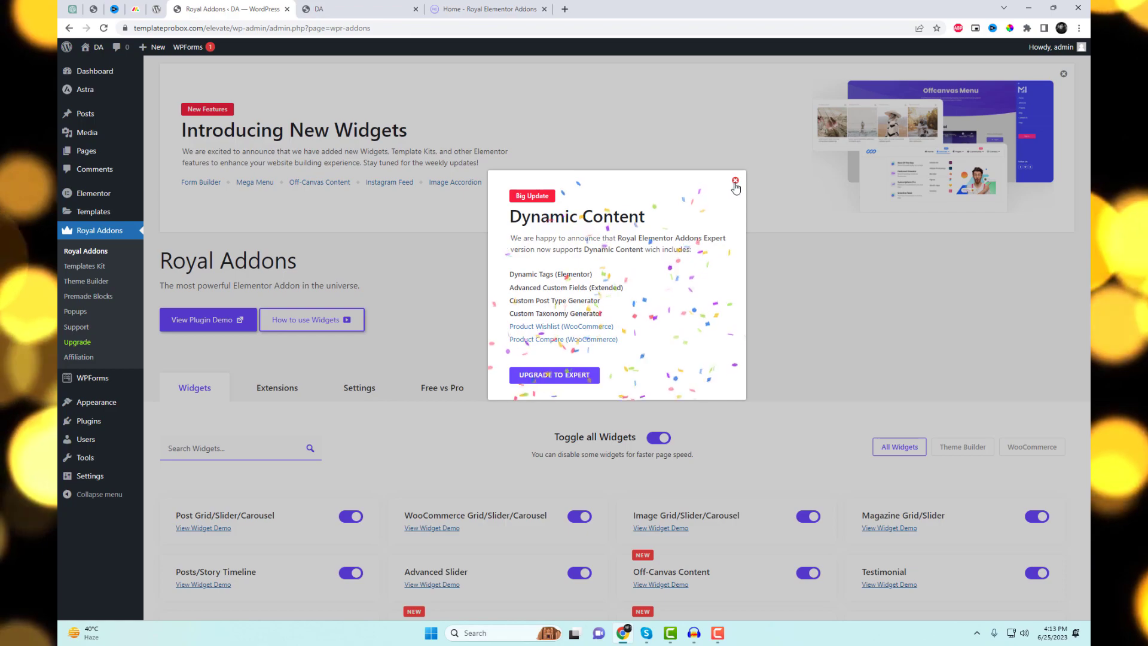
Dismiss the Dynamic Content announcement on the Royal Addons page.
left_click(736, 180)
scroll(598, 269, "down", 6)
scroll(326, 197, "up", 2)
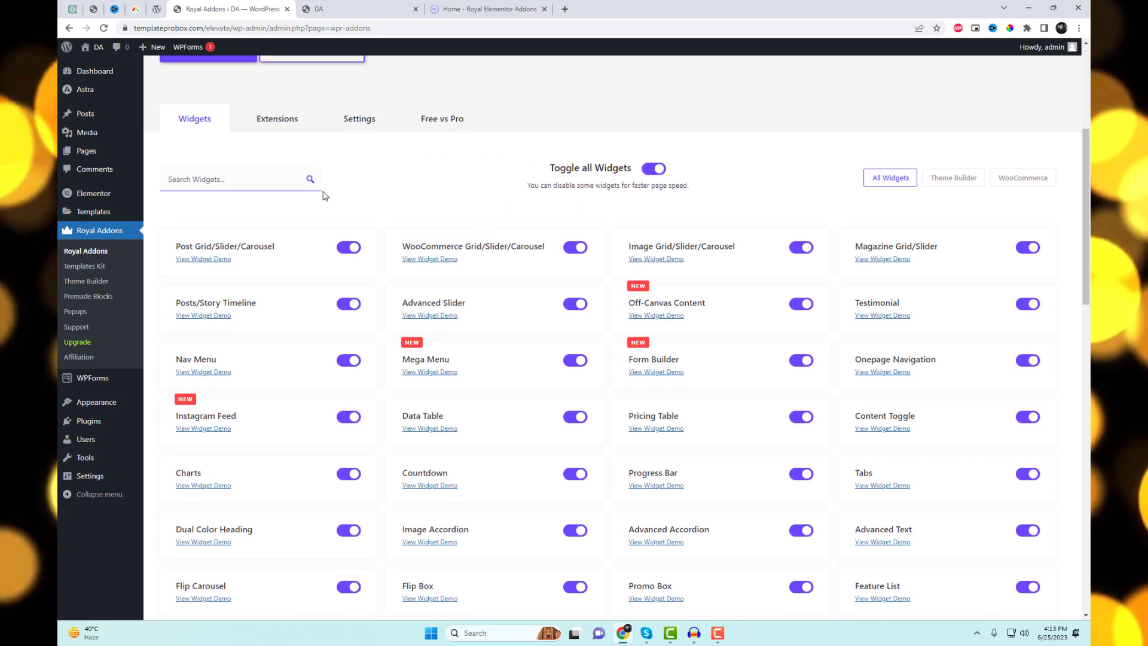
Review the Royal Addons extensions and widgets, then bring up the yoga site's homepage.
left_click(284, 128)
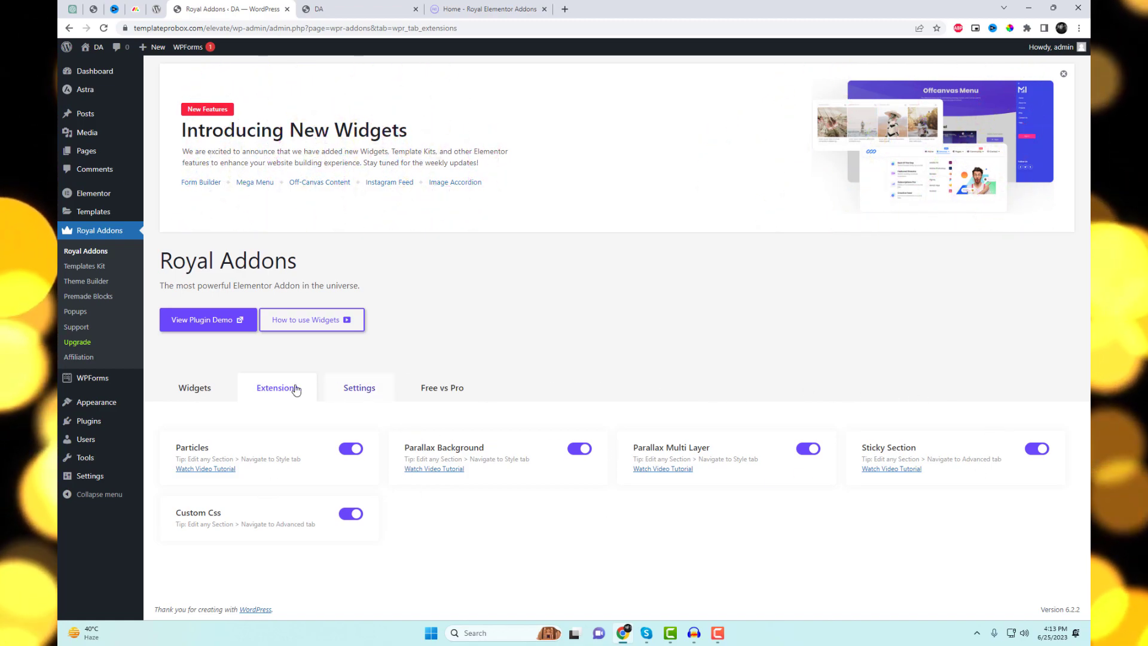
scroll(493, 423, "down", 5)
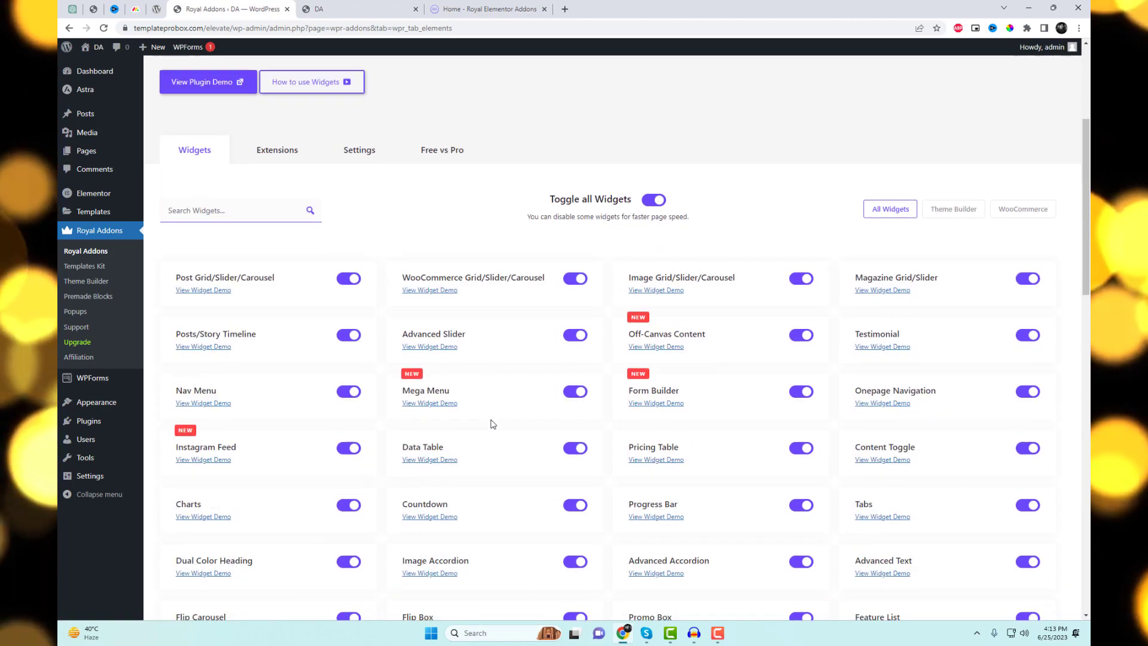
scroll(487, 239, "up", 2)
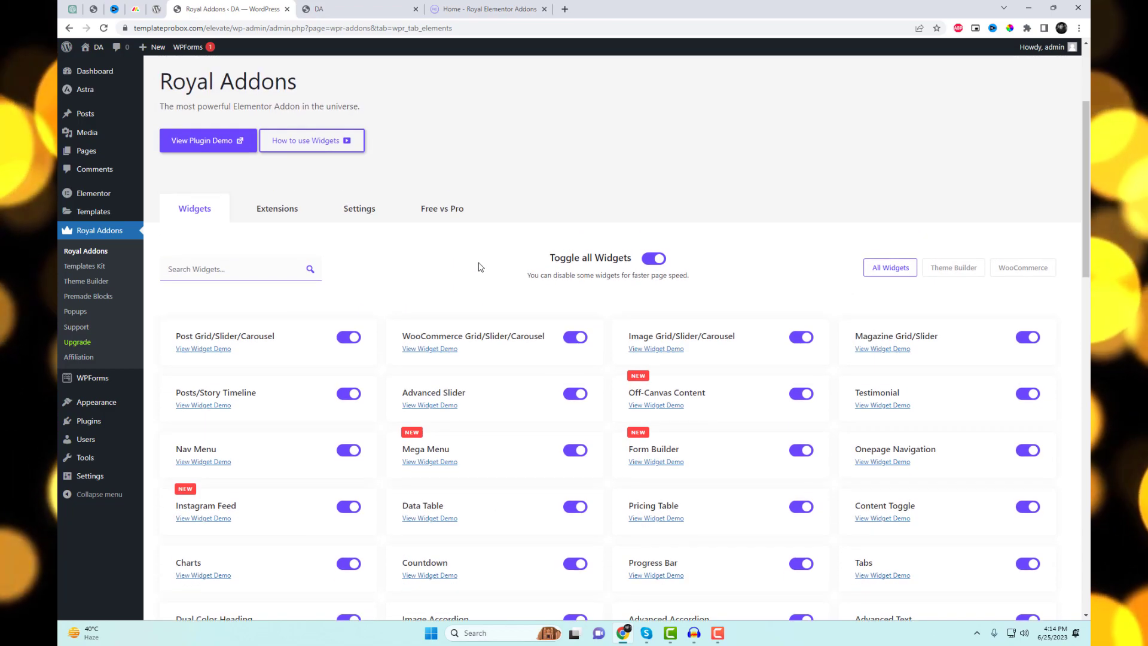
scroll(492, 330, "down", 10)
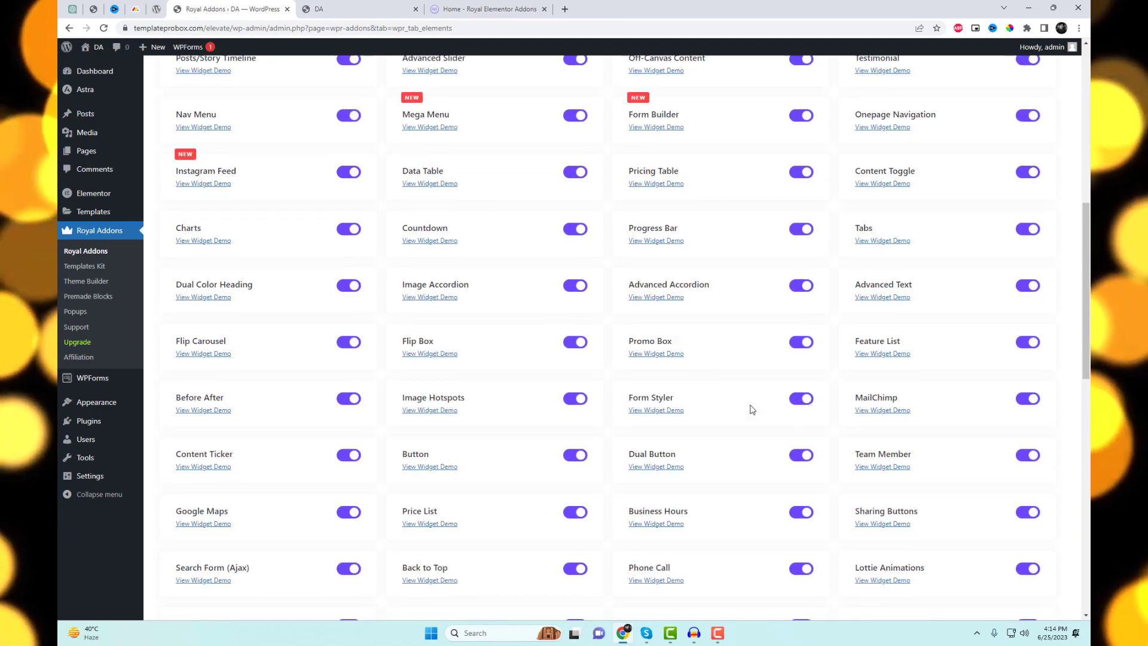
scroll(762, 422, "down", 10)
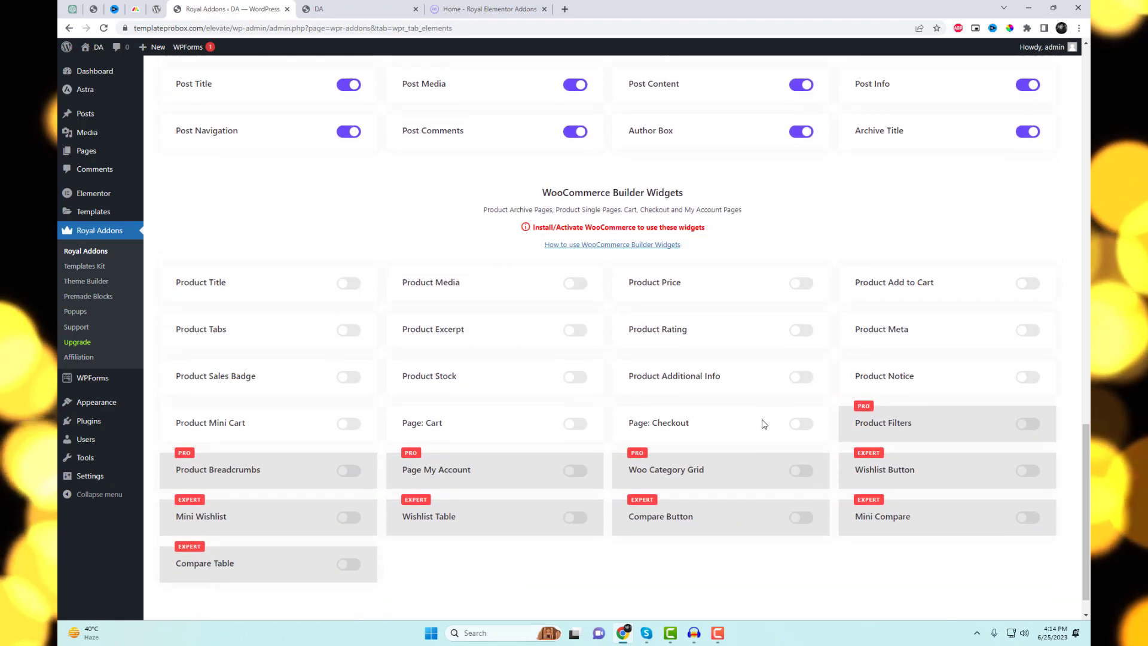
scroll(767, 424, "up", 20)
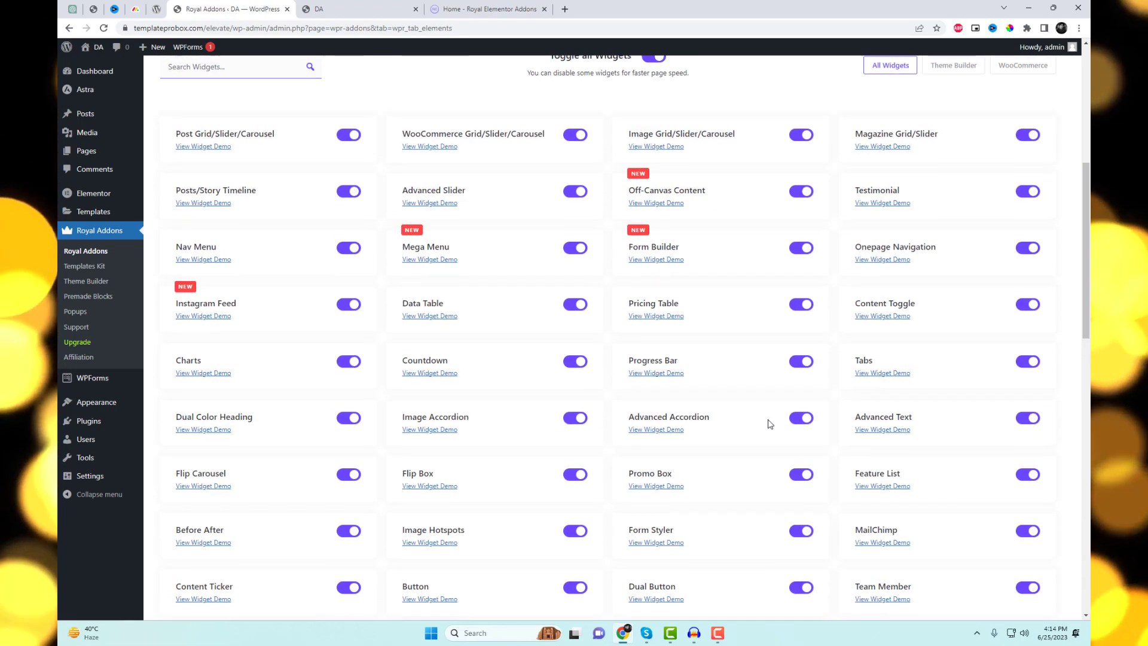
left_click(370, 5)
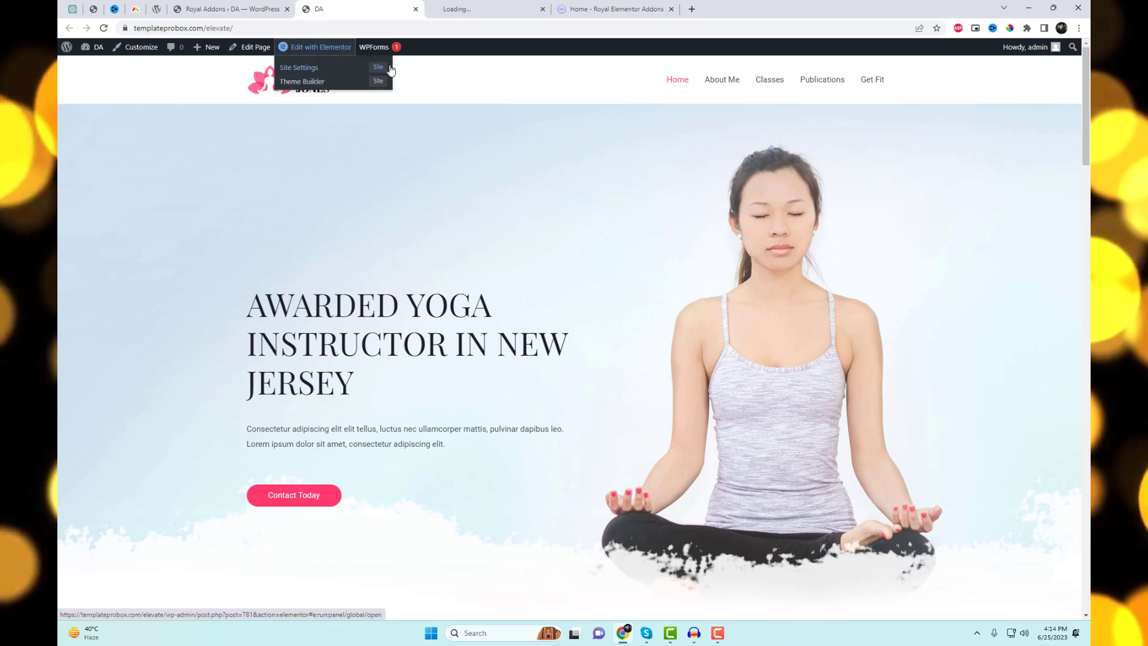
Edit Home in Elementor and set the hero section's Enable Multi Layer Parallax to Yes.
middle_click(311, 51)
left_click(461, 9)
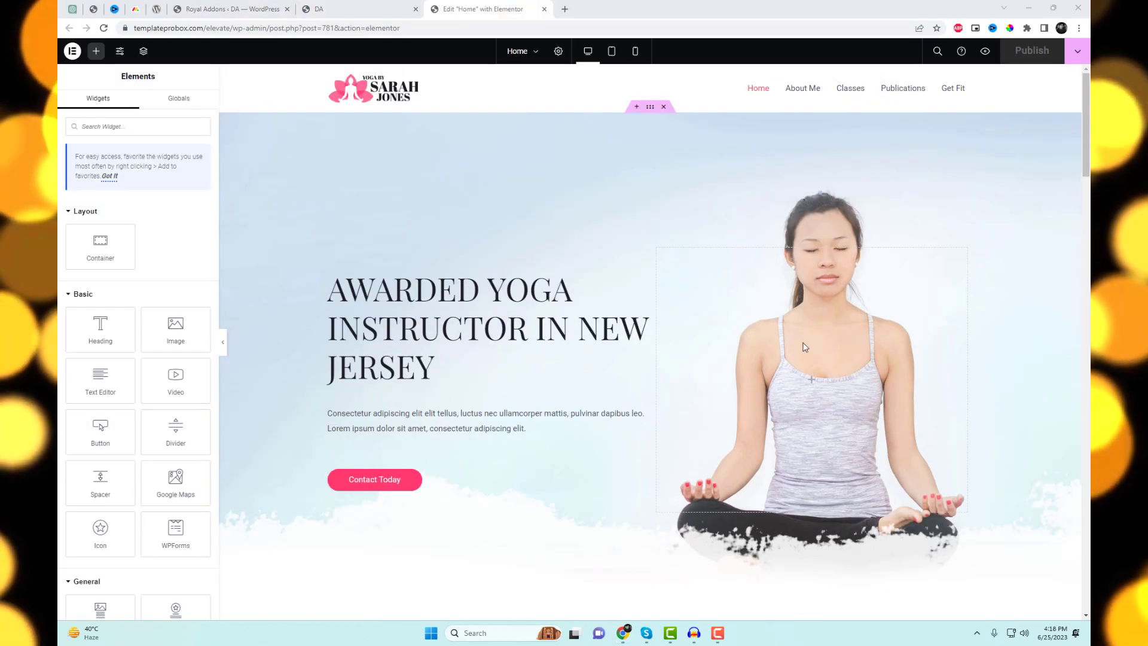
left_click(656, 108)
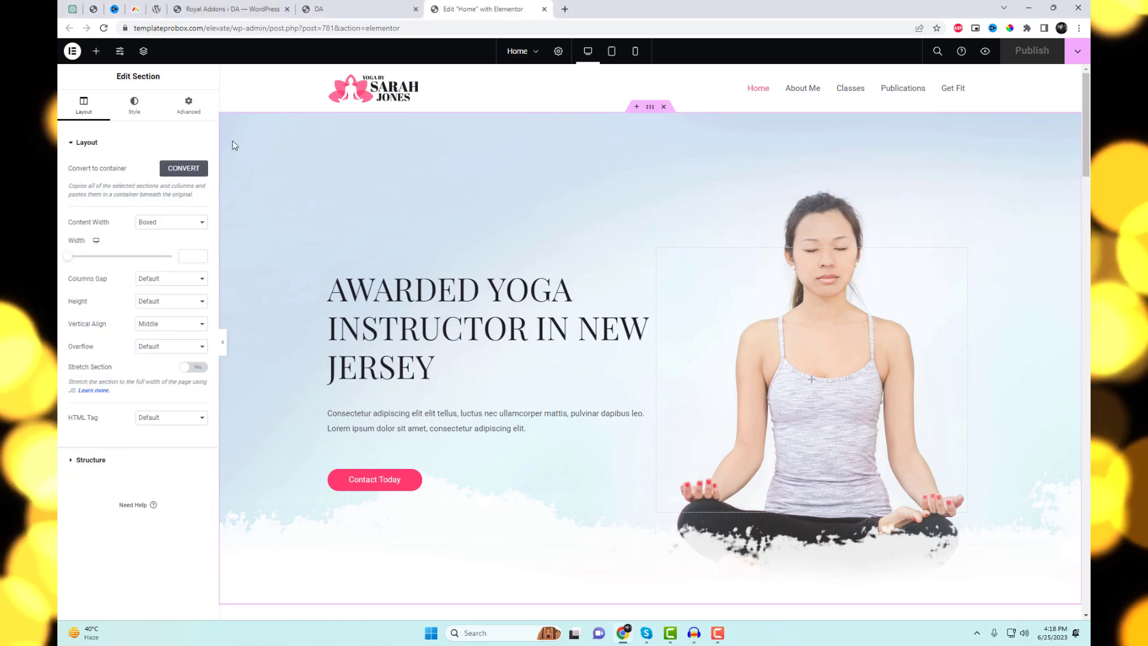
left_click(137, 105)
scroll(162, 496, "down", 1)
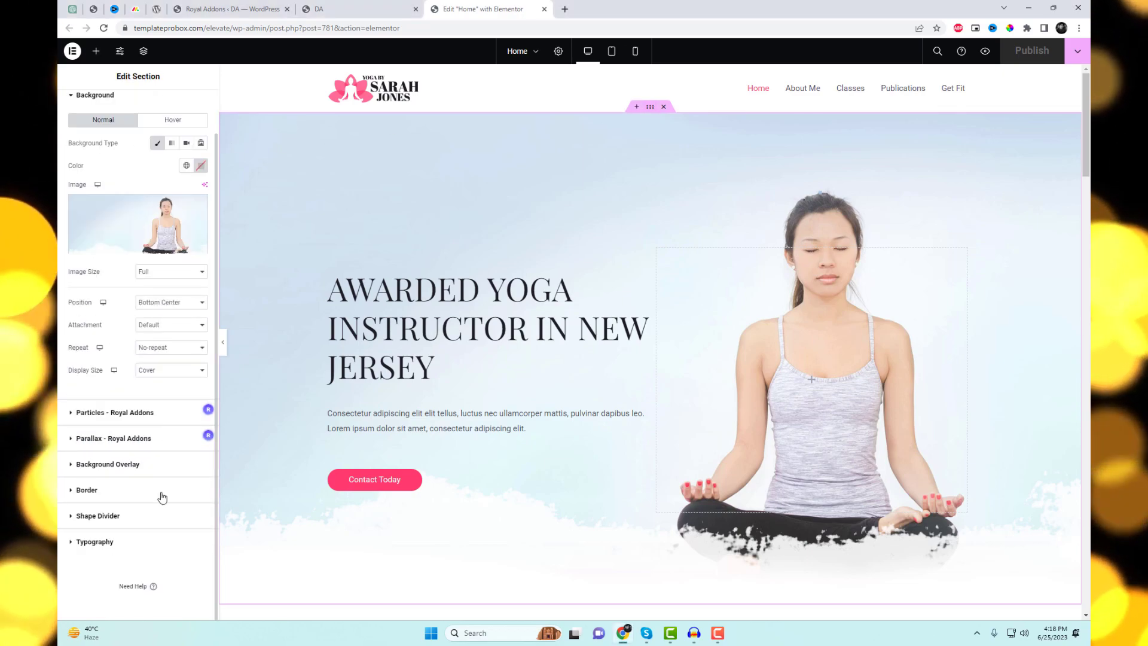
left_click(161, 441)
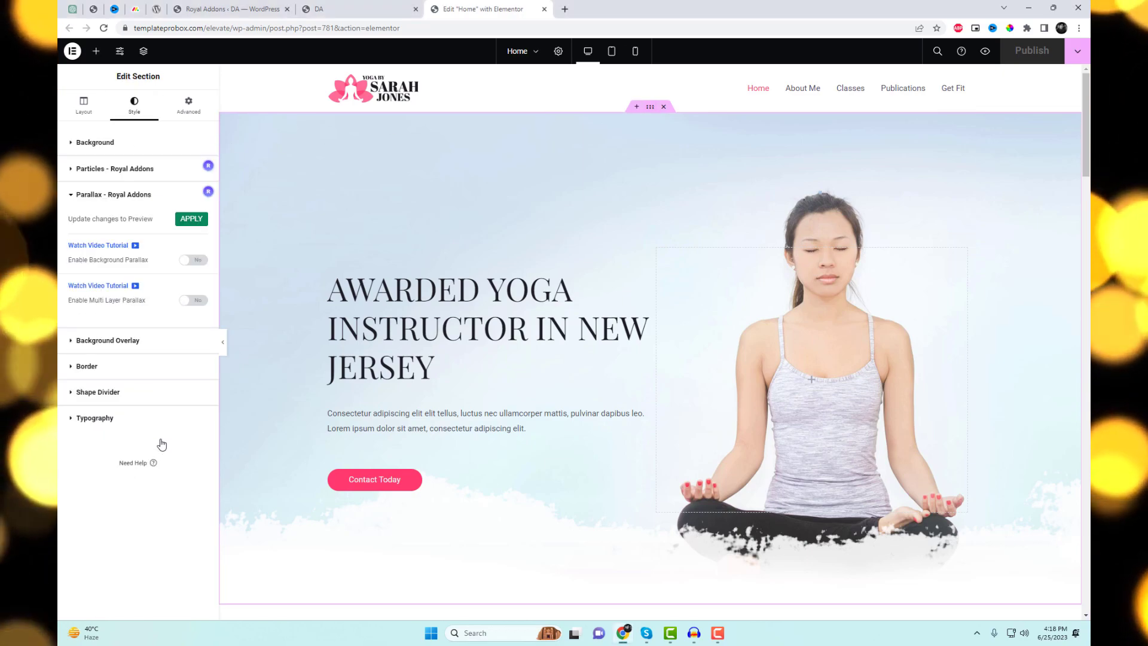
left_click(193, 300)
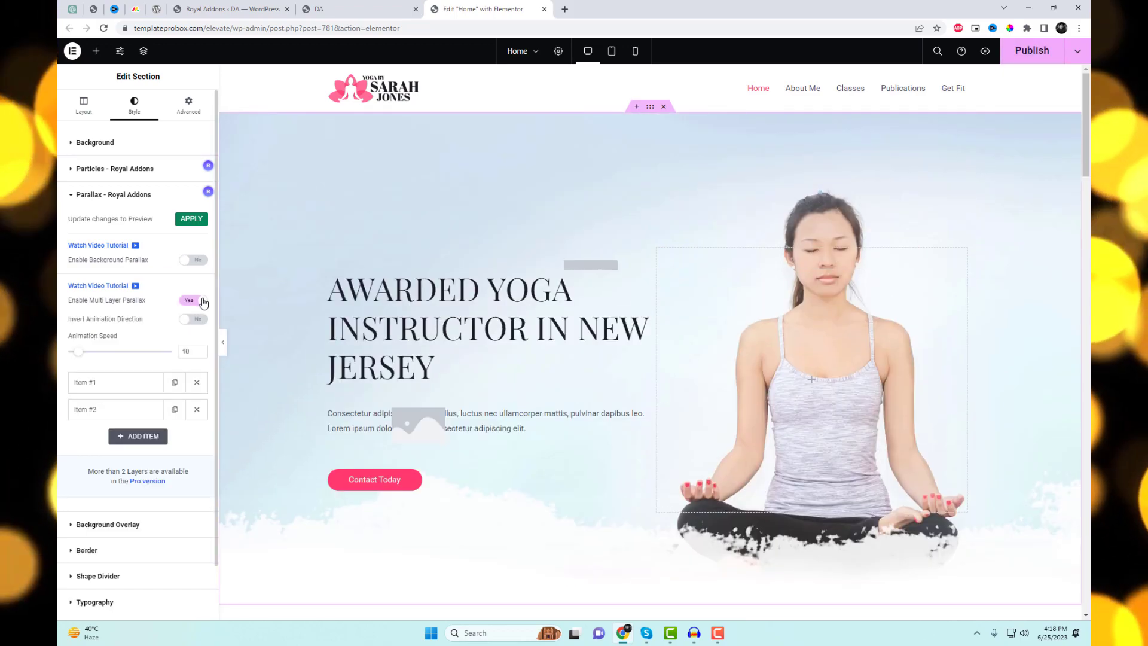
scroll(545, 252, "down", 2)
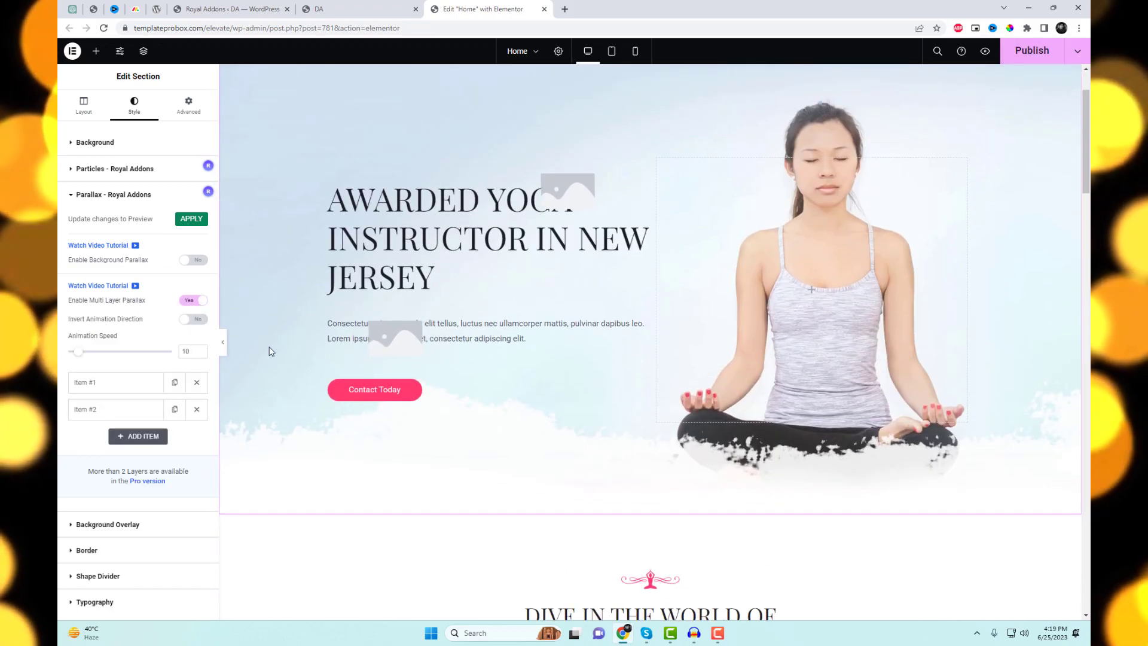
Set parallax Item #1's image to the cloud PNG from the Media Library.
left_click(132, 386)
left_click(156, 448)
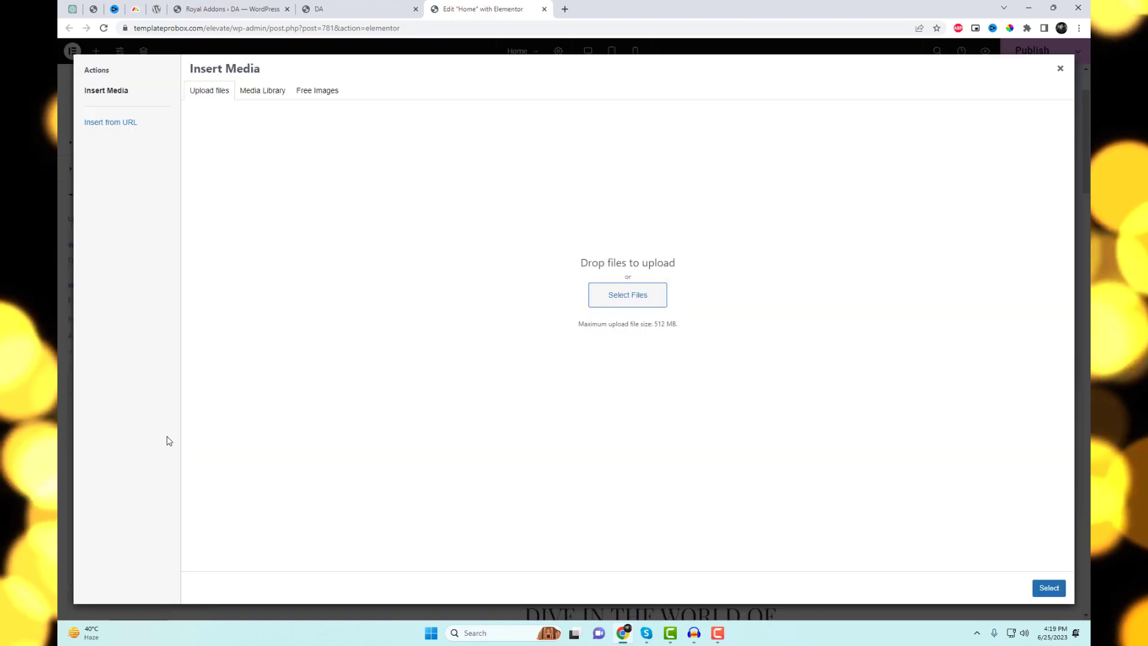
left_click(279, 99)
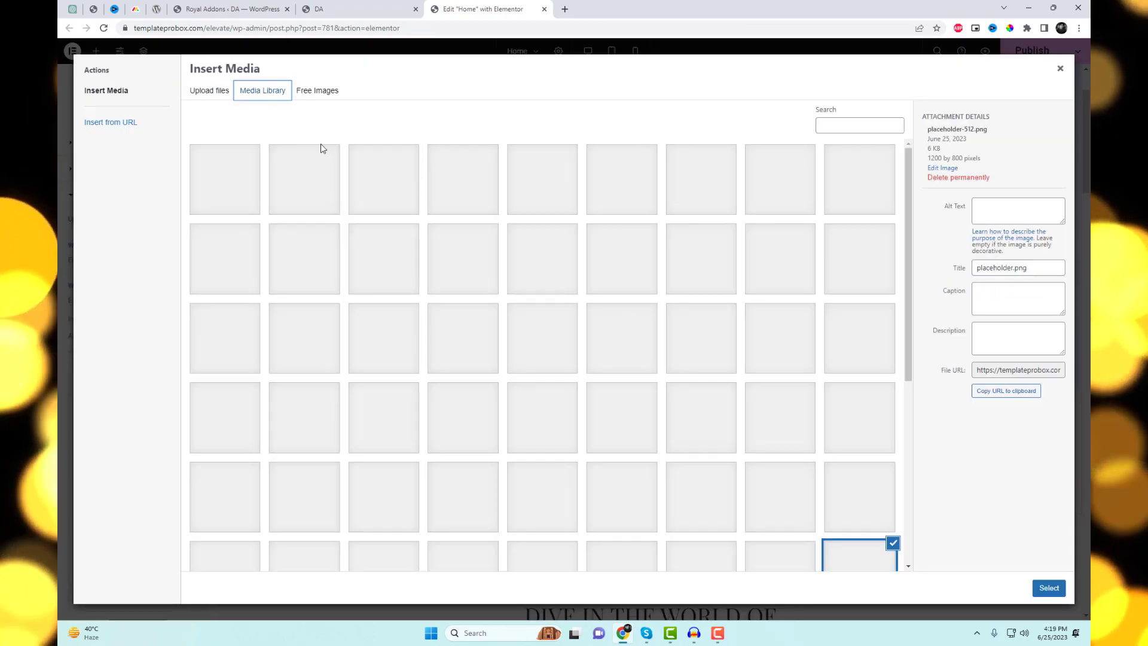
left_click(1049, 587)
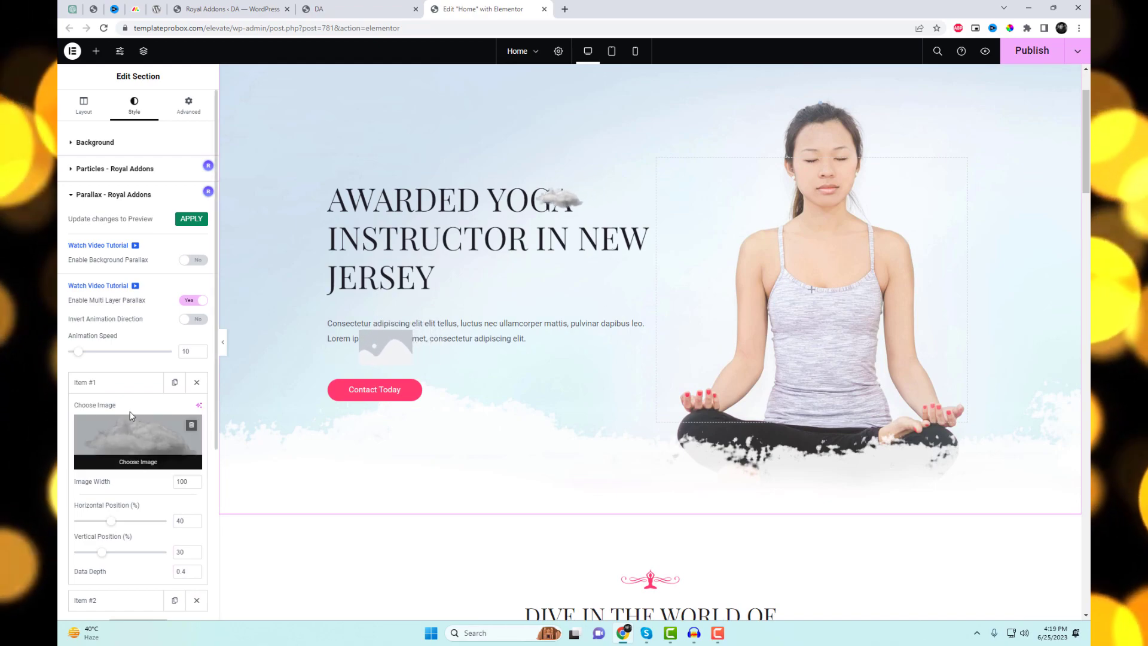
left_click(141, 382)
Set parallax Item #2's image to cloud-png-2.png.
left_click(142, 410)
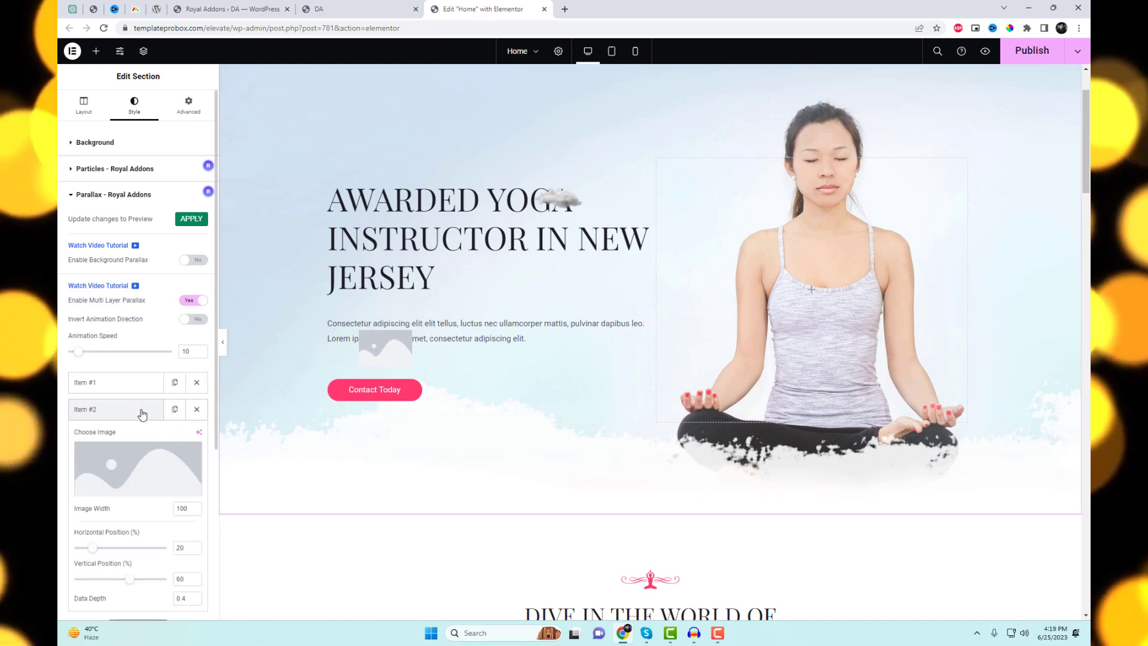
left_click(138, 473)
left_click(238, 189)
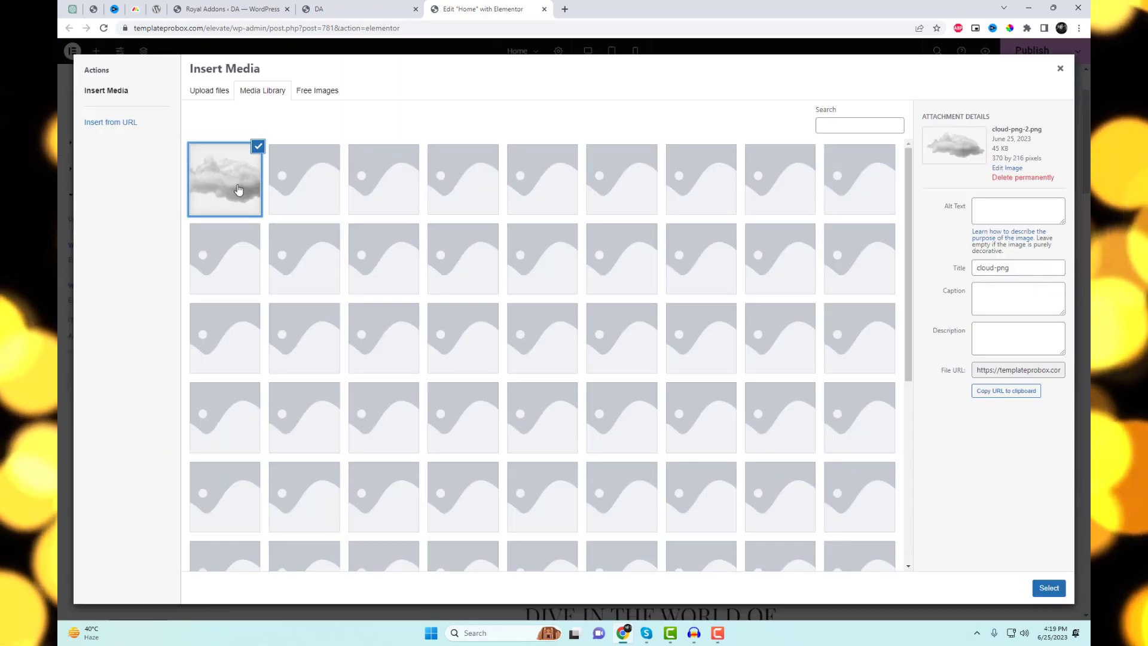
left_click(1061, 595)
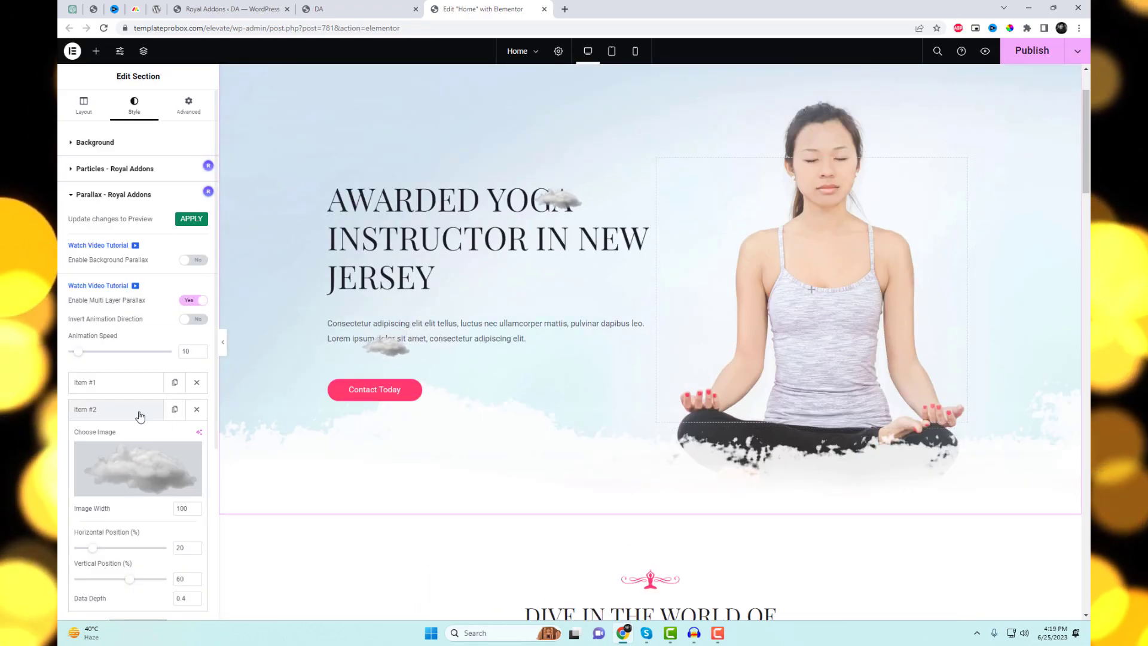
left_click(128, 380)
Give cloud layer 1 width 400 at 36% horizontal, 8% vertical position.
scroll(164, 443, "down", 2)
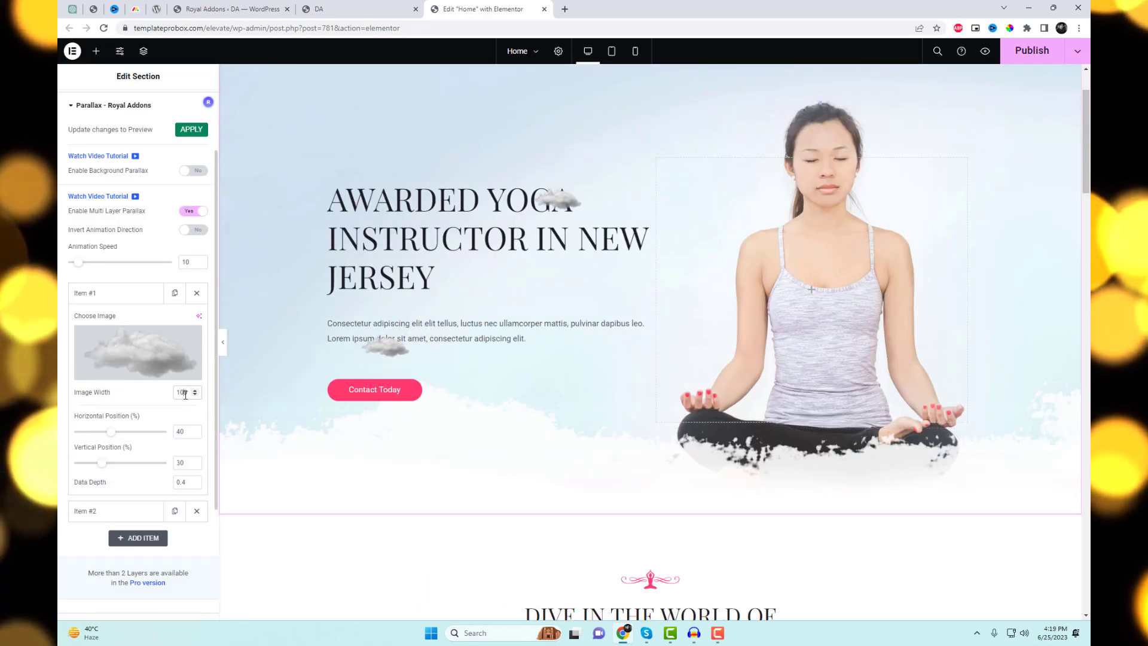
type("400")
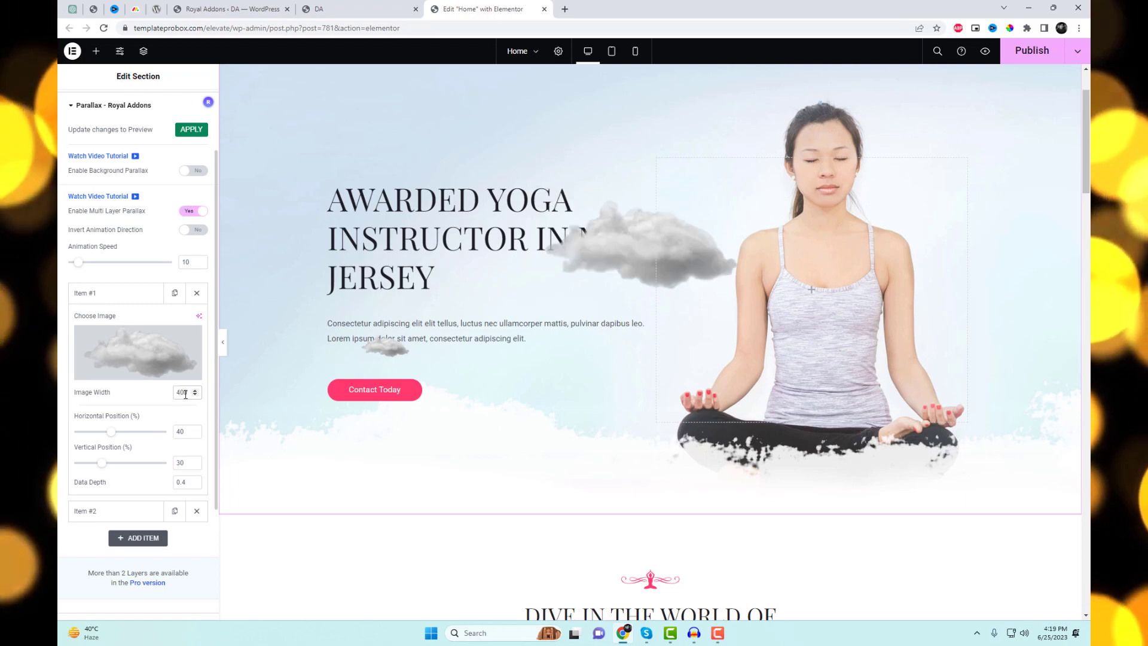
mouse_move(111, 431)
left_mouse_down()
mouse_move(96, 465)
mouse_move(83, 461)
mouse_move(109, 433)
left_mouse_up()
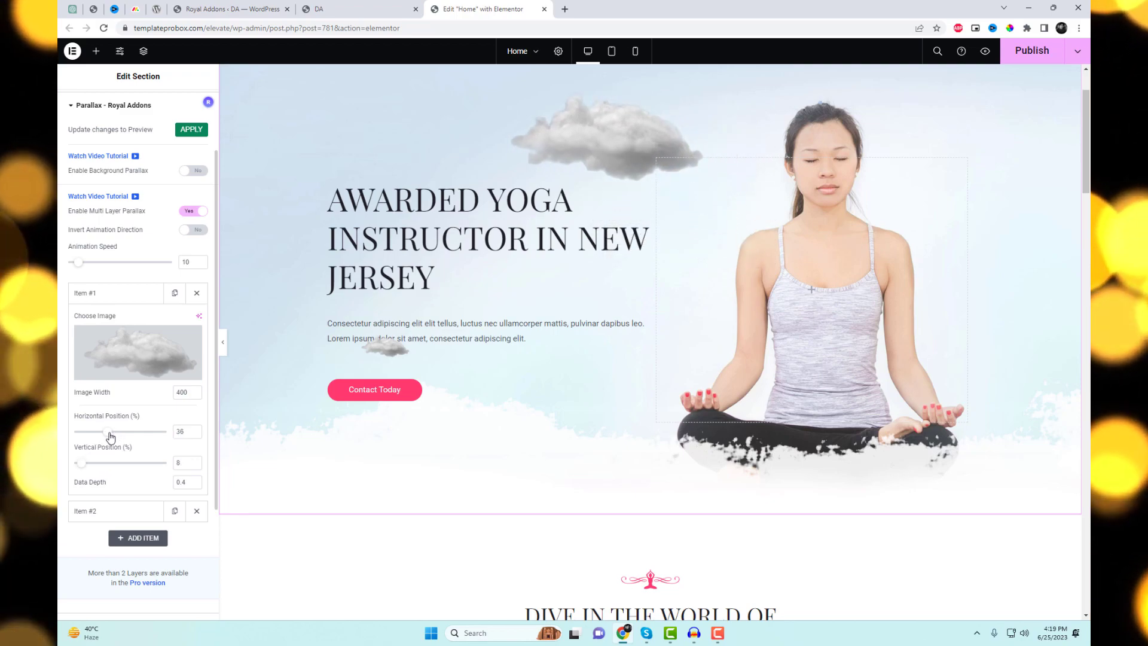
left_click(147, 302)
Give cloud layer 2 width 500, position 18% horizontal / 75% vertical, and depth 0.7.
left_click(138, 326)
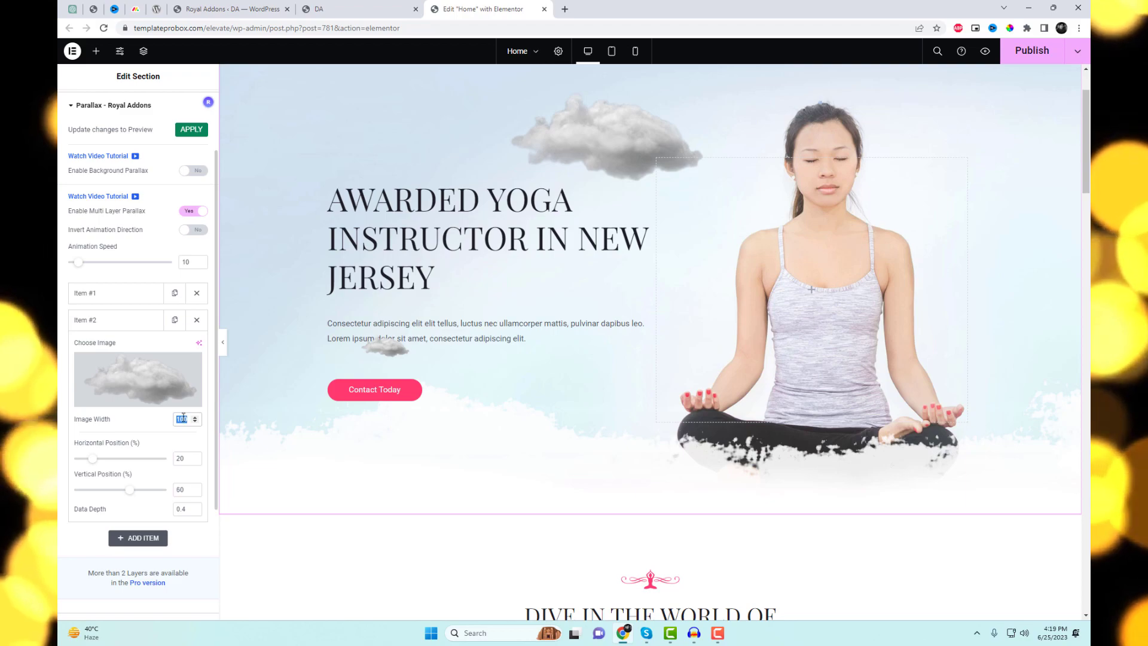
type("0")
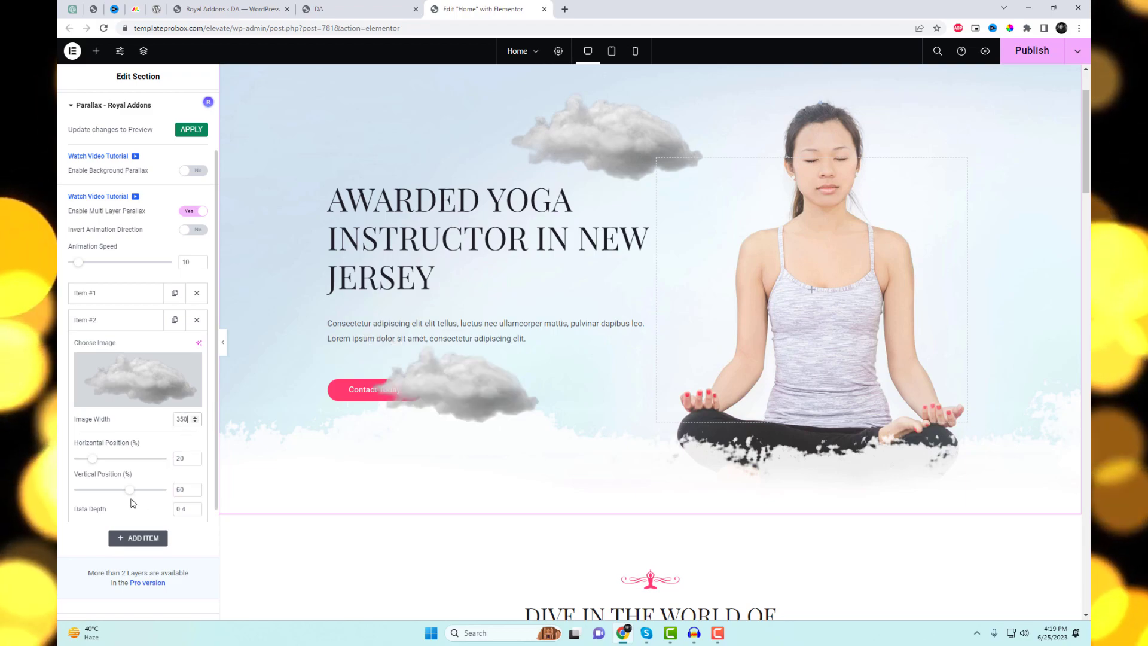
left_click_drag(132, 493, 153, 492)
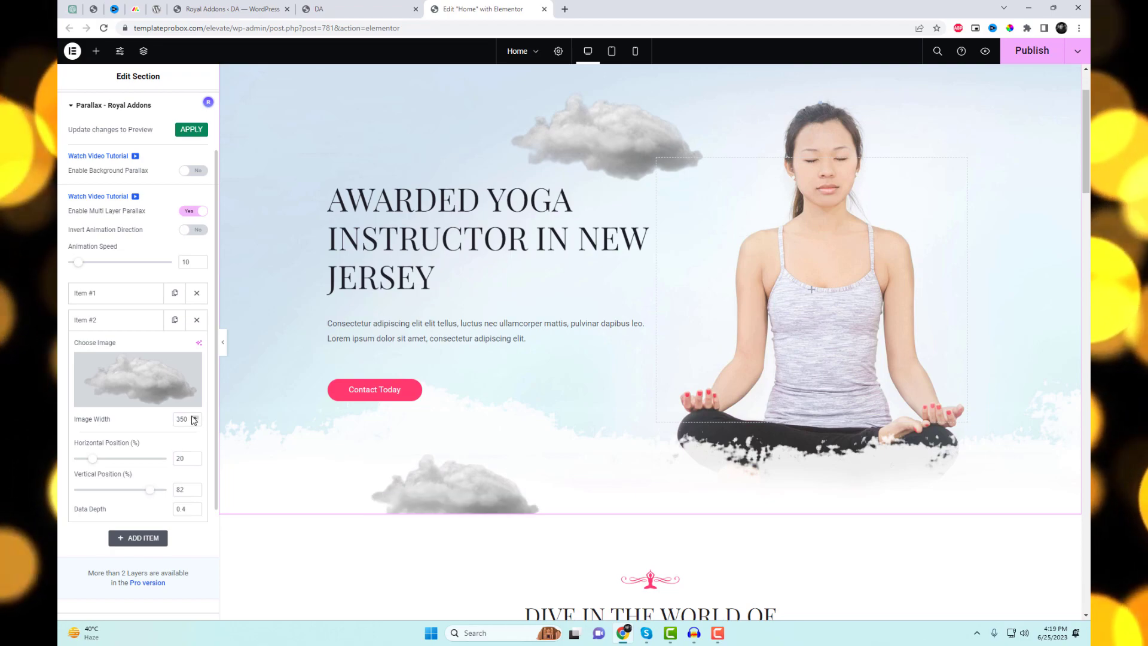
type("500")
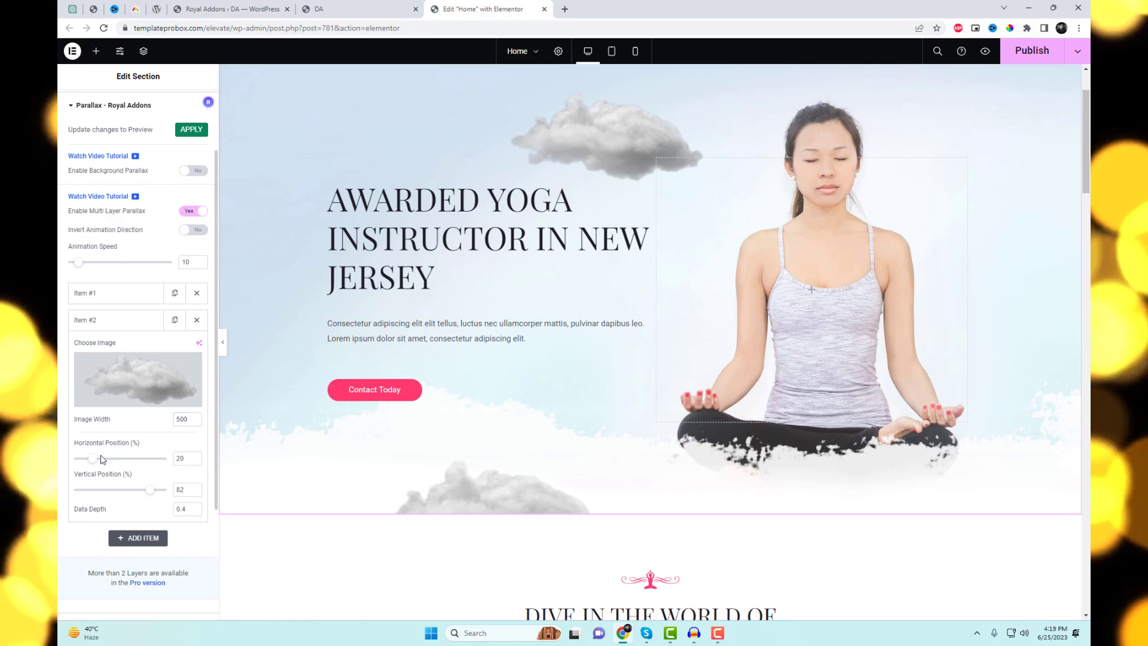
left_click_drag(98, 461, 94, 459)
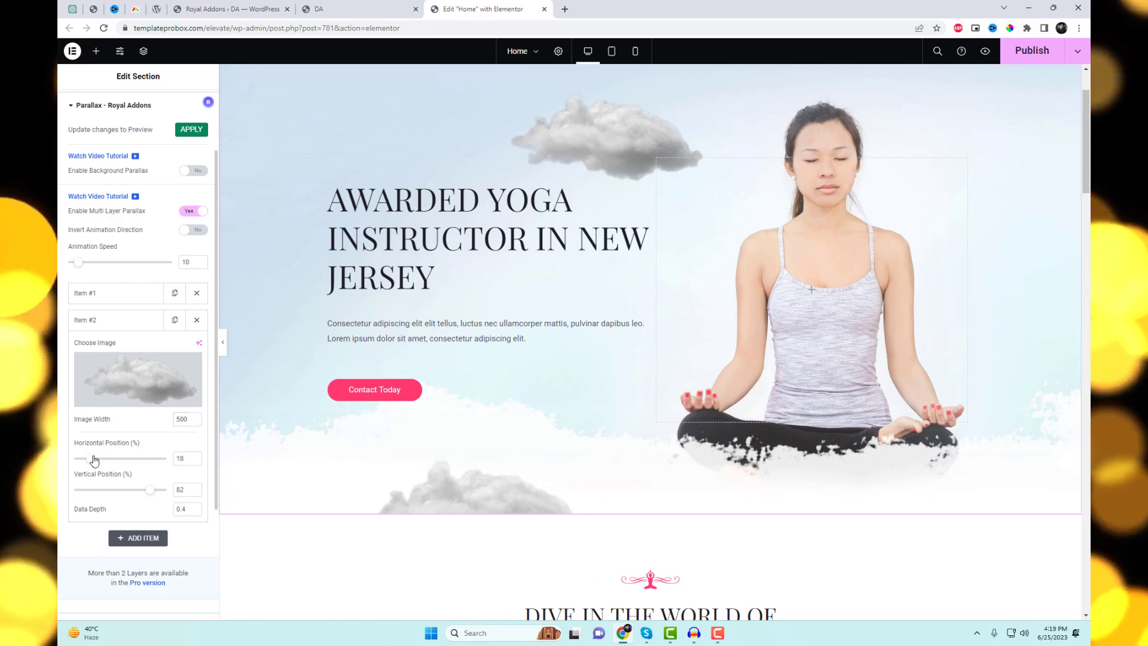
left_click_drag(150, 492, 143, 490)
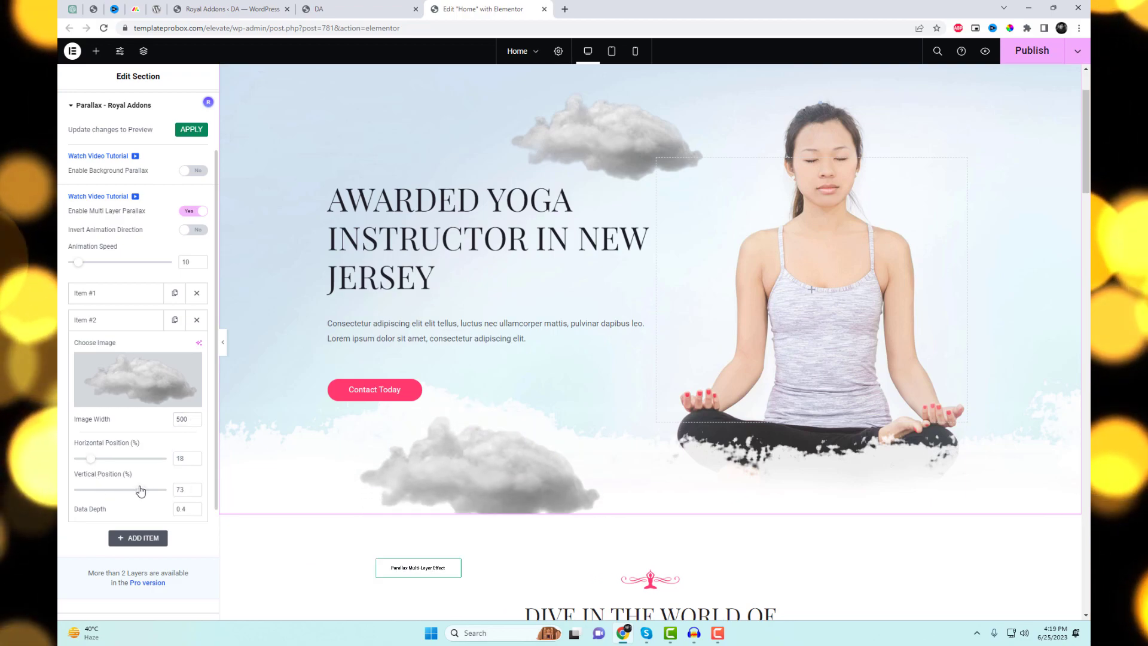
double_click(185, 509)
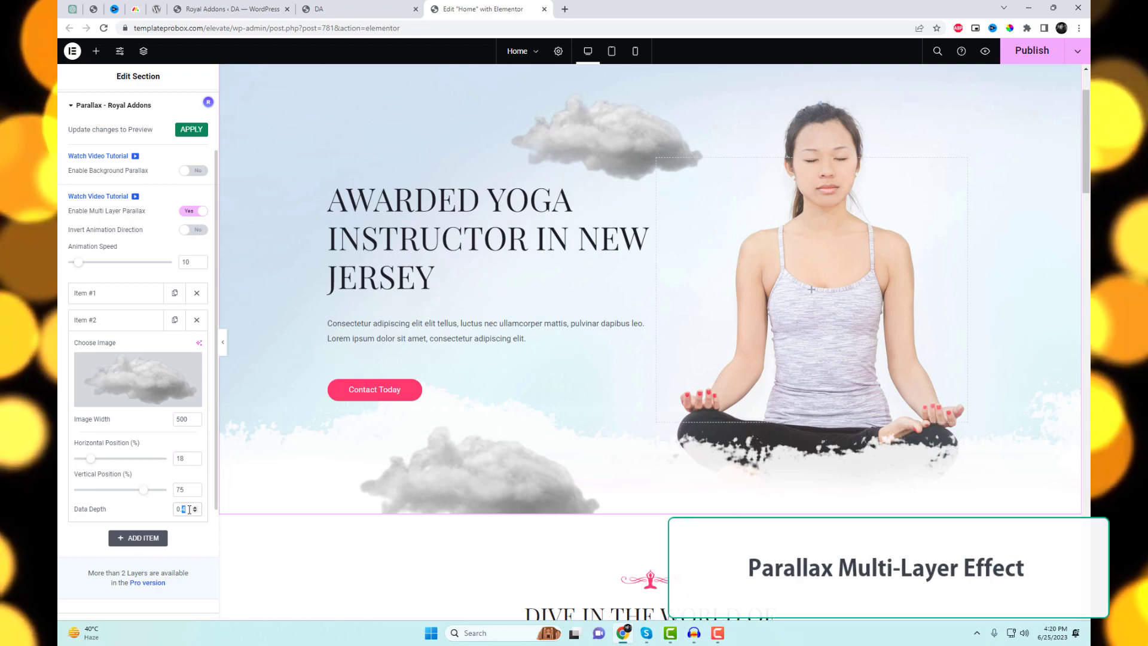
type("7")
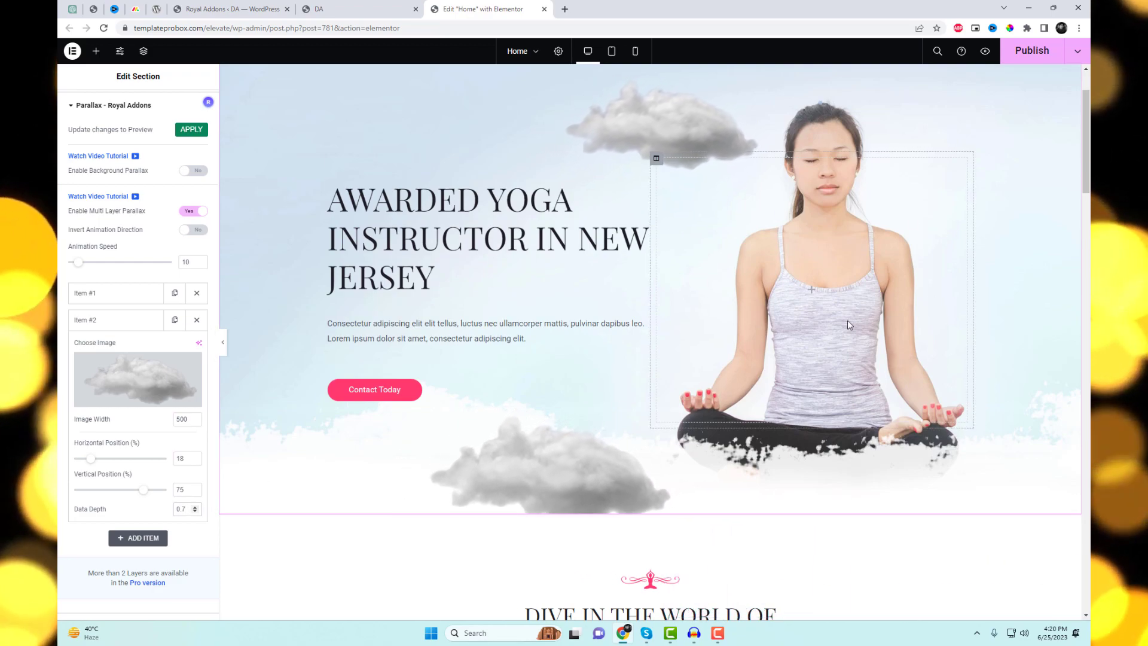
Widen cloud layer 1 to 500 and move it to 28% horizontal, 2% vertical.
left_click(142, 296)
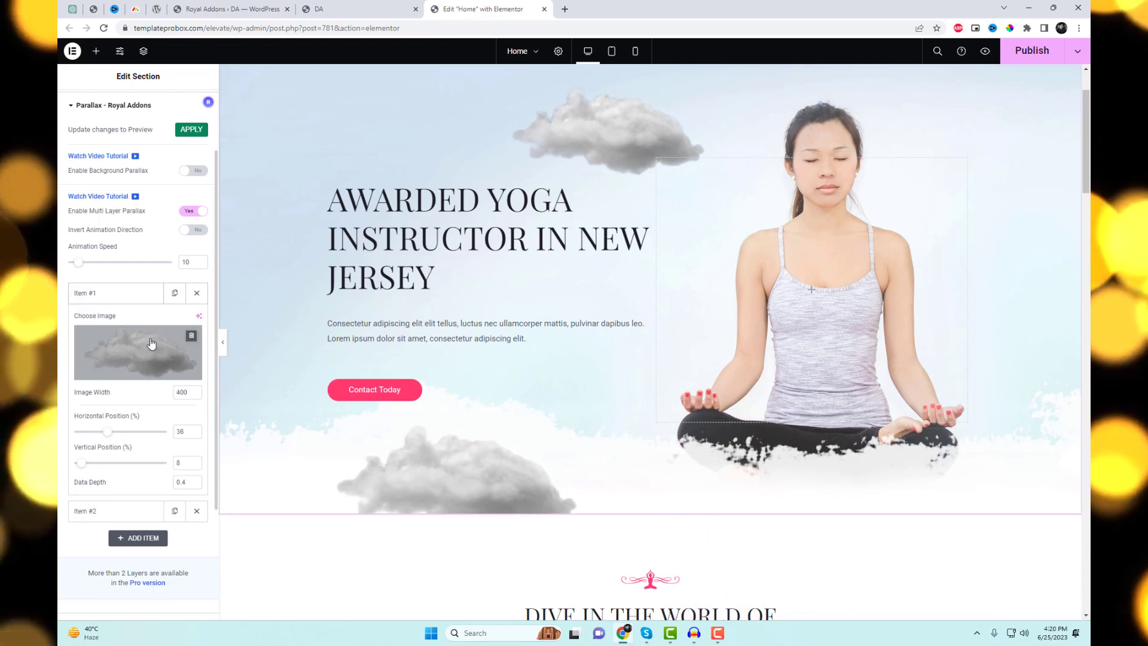
left_click_drag(109, 436, 116, 437)
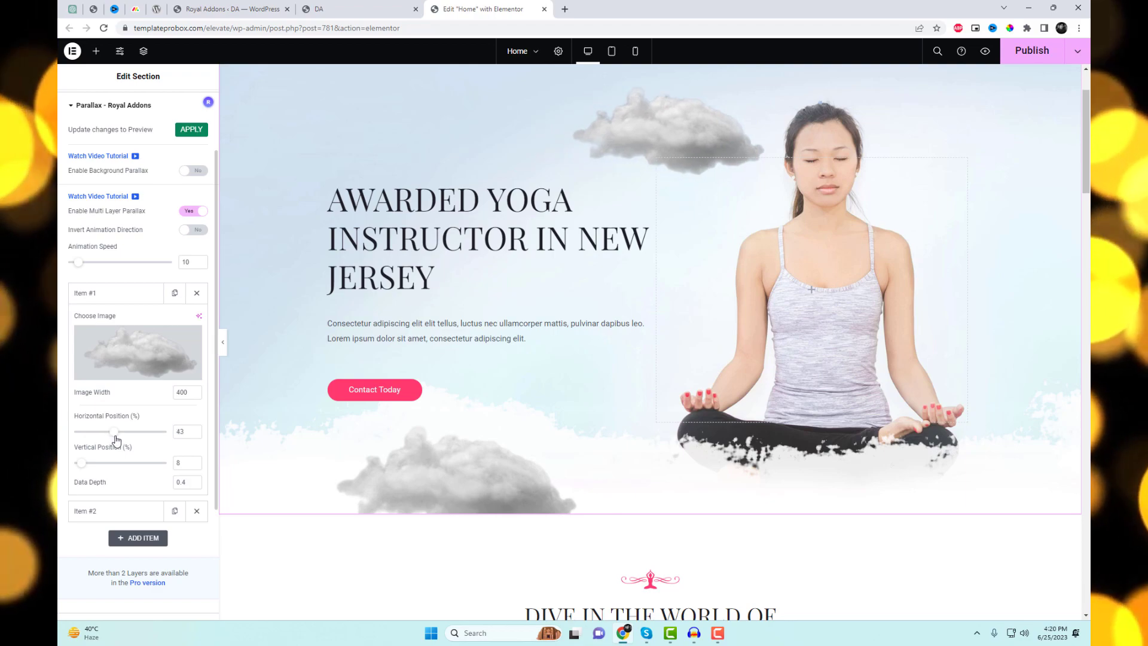
type("500")
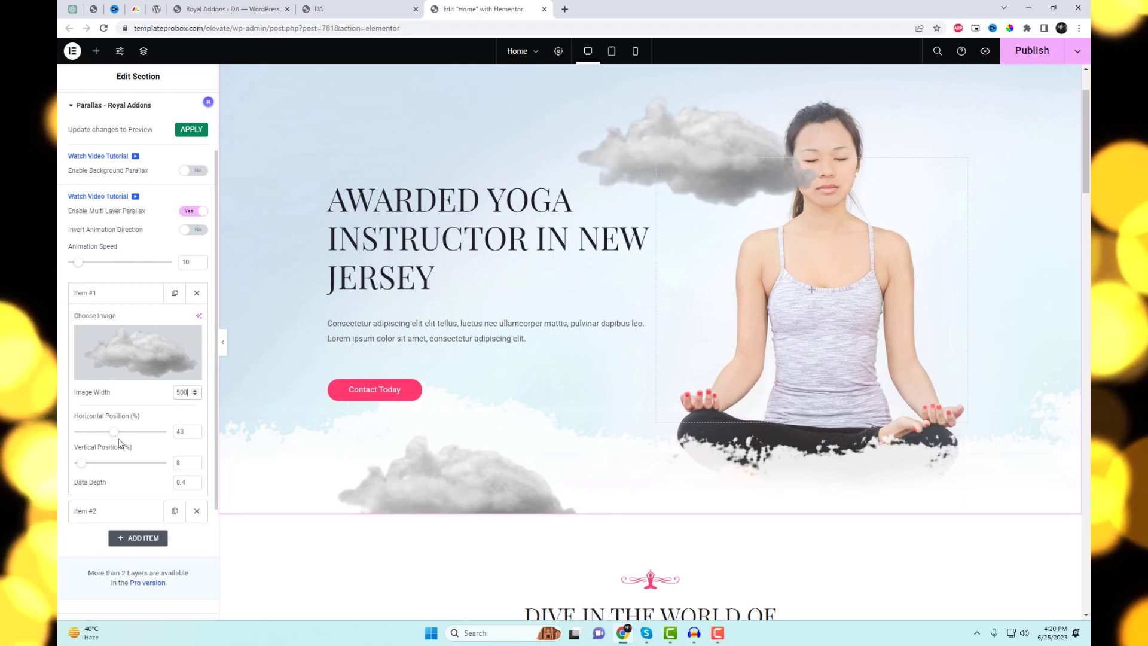
left_click_drag(112, 435, 80, 464)
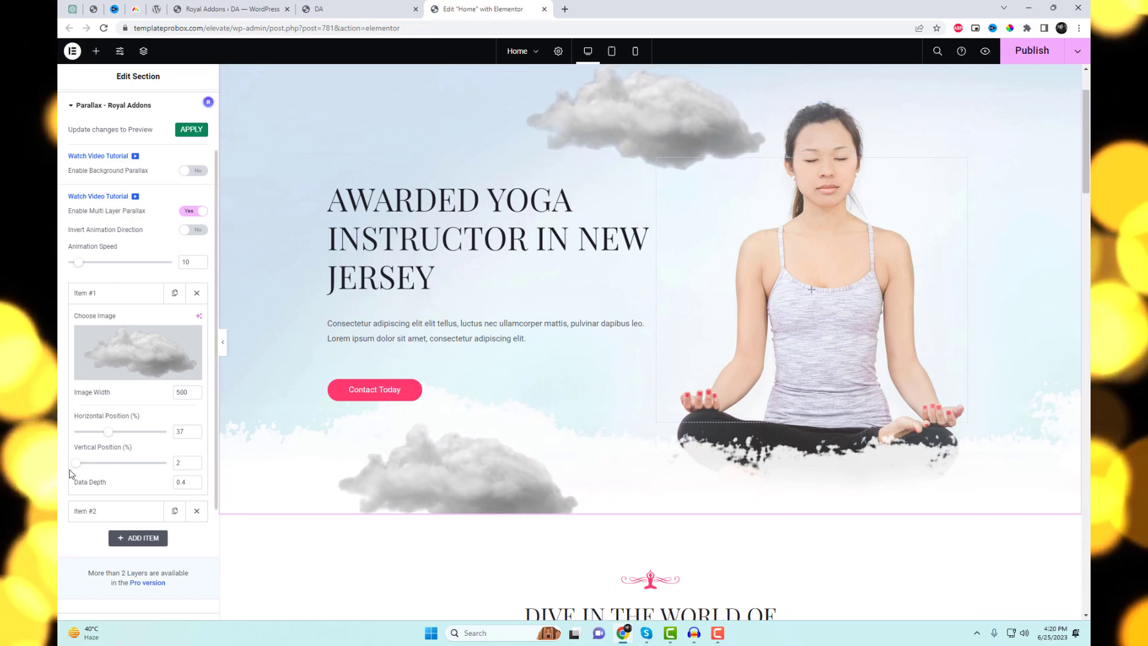
left_click_drag(110, 435, 100, 431)
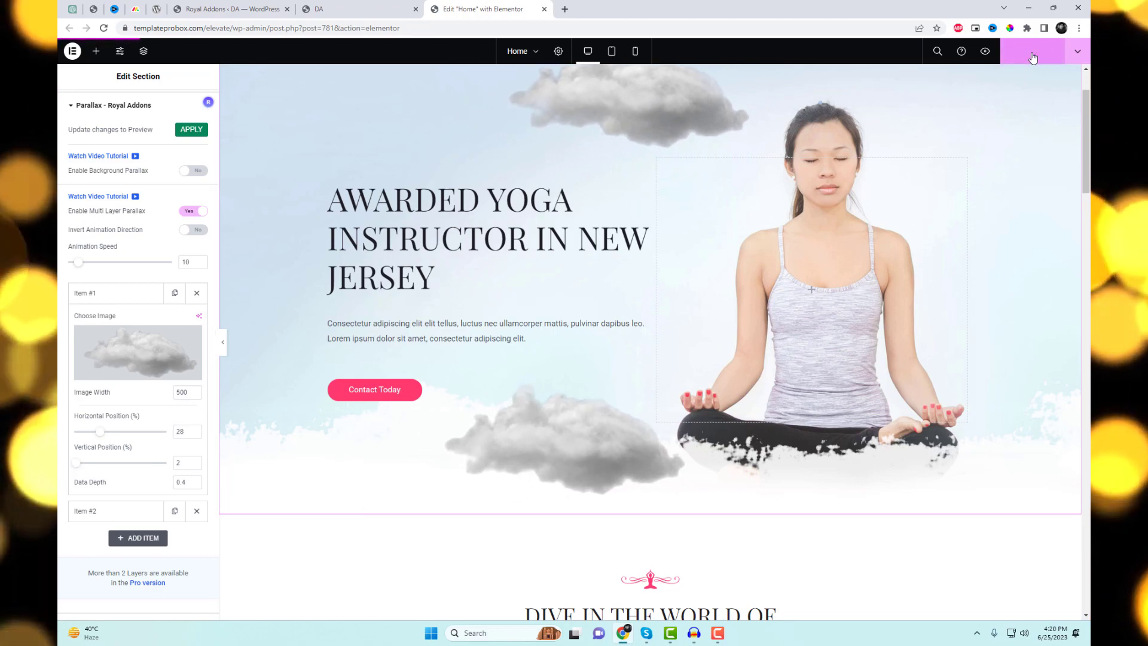
left_click(368, 11)
left_click(390, 28)
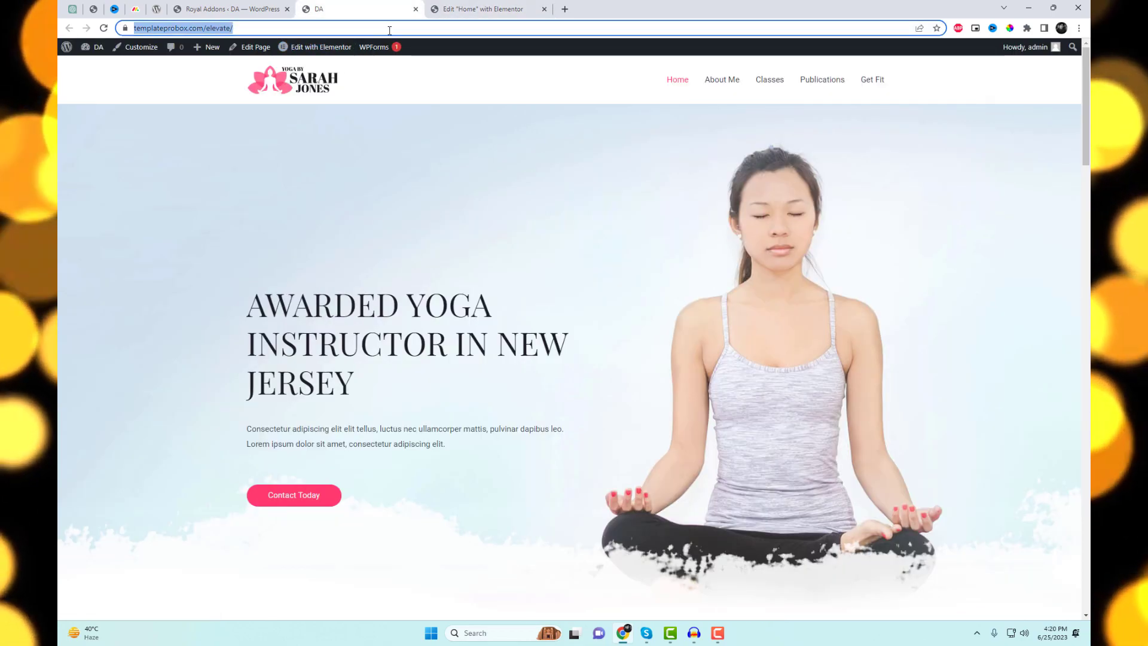
key("Return")
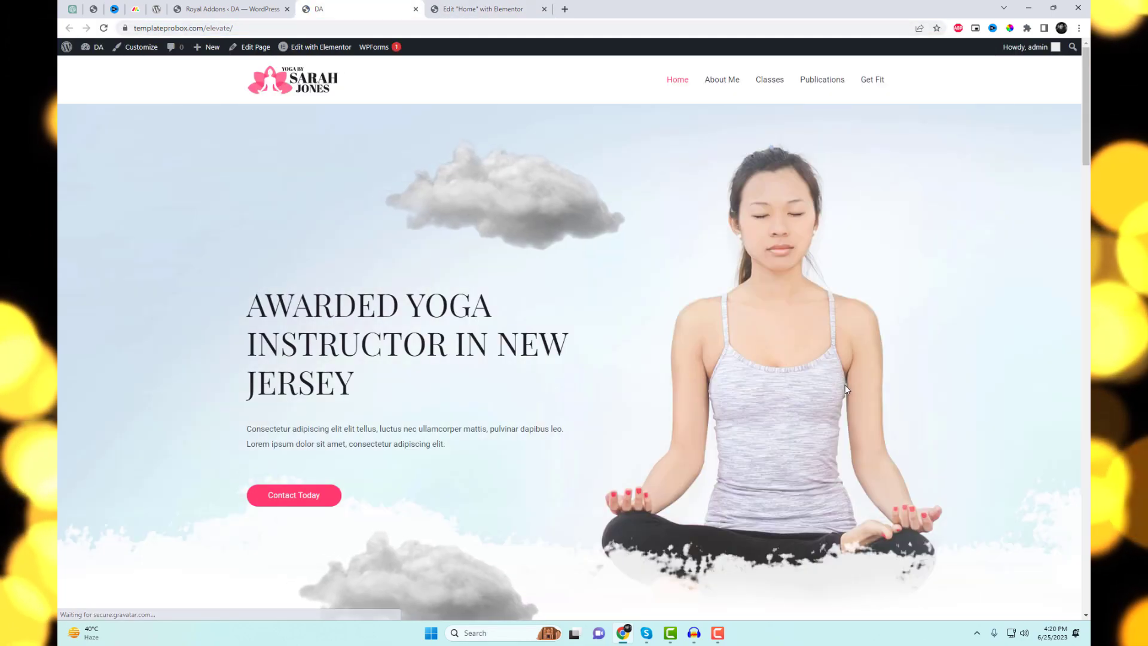
scroll(975, 228, "down", 1)
scroll(957, 245, "up", 1)
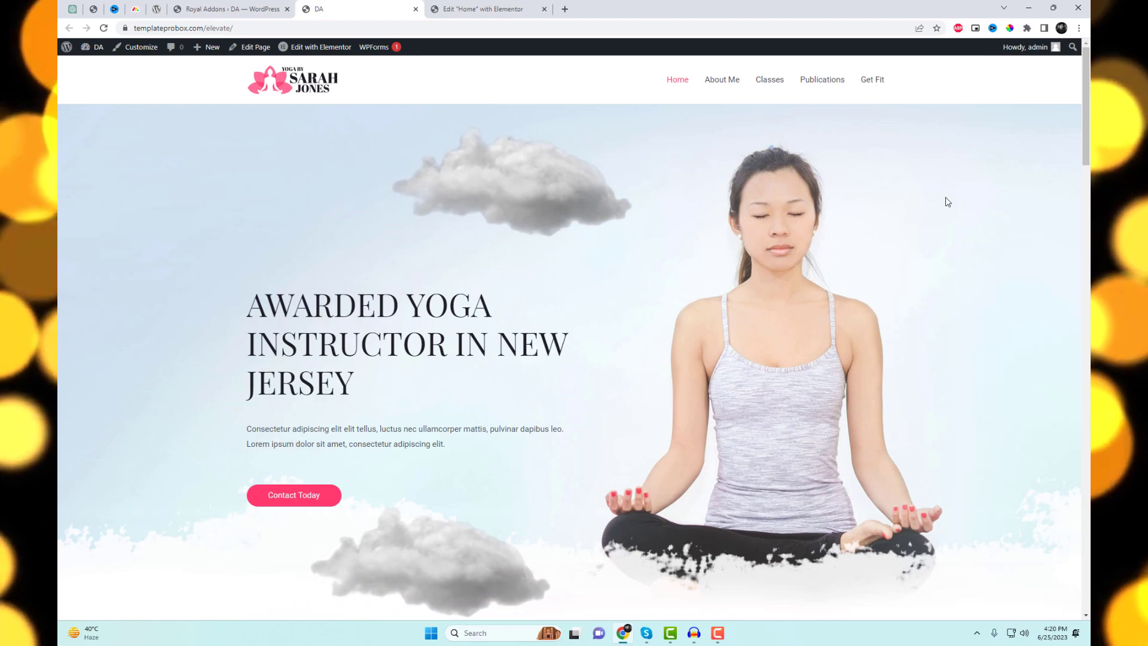
left_click(476, 8)
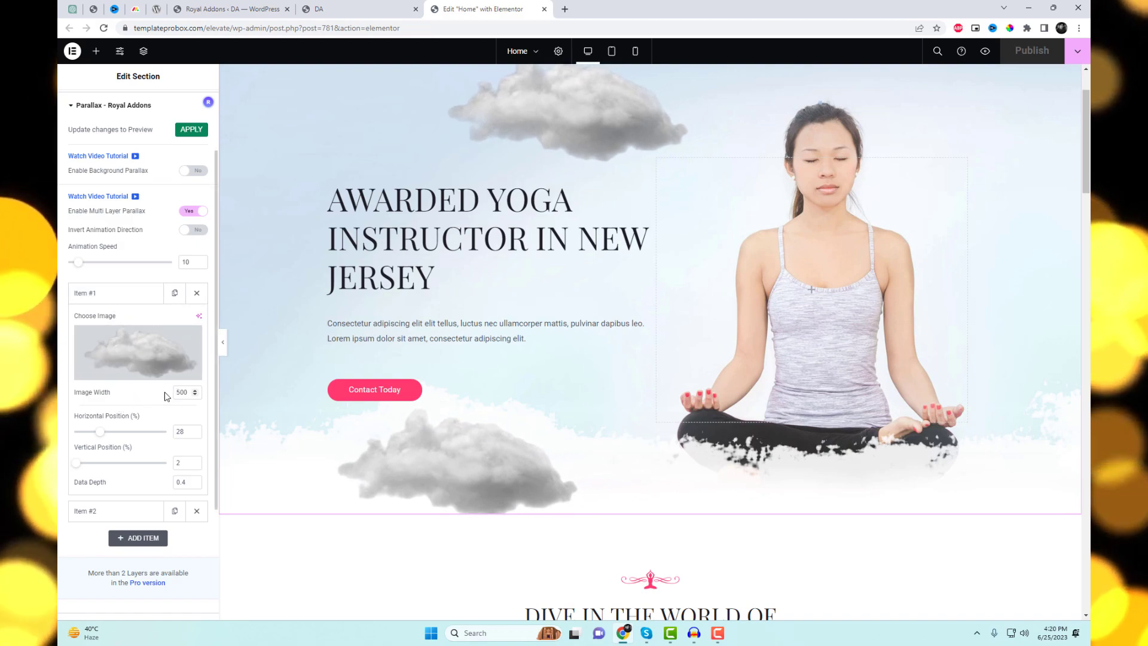
Move cloud layer 1 to 23% horizontal and 0% vertical at the hero's top edge.
left_click_drag(102, 437, 74, 466)
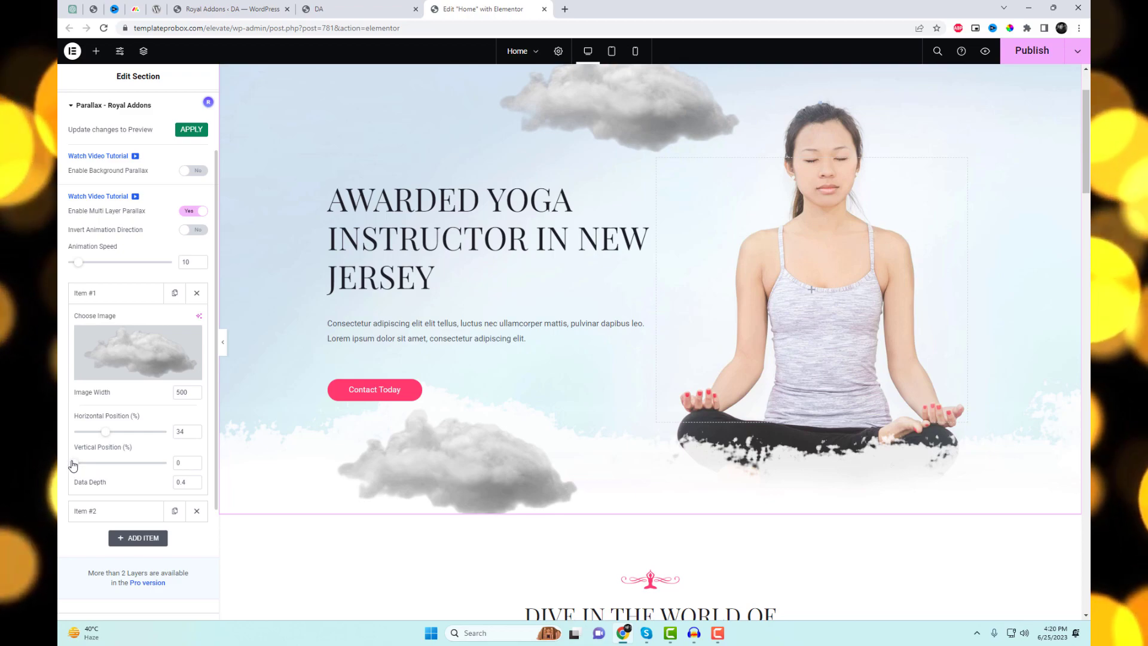
scroll(584, 311, "up", 2)
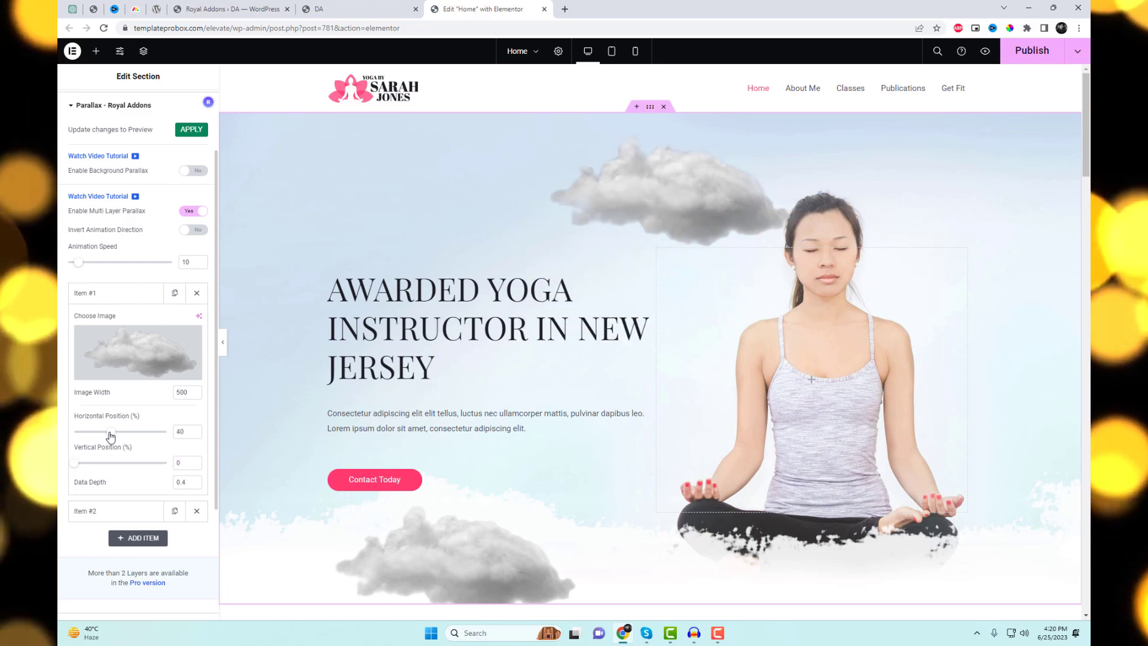
mouse_move(104, 441)
left_mouse_down()
mouse_move(61, 448)
mouse_move(96, 446)
left_mouse_up()
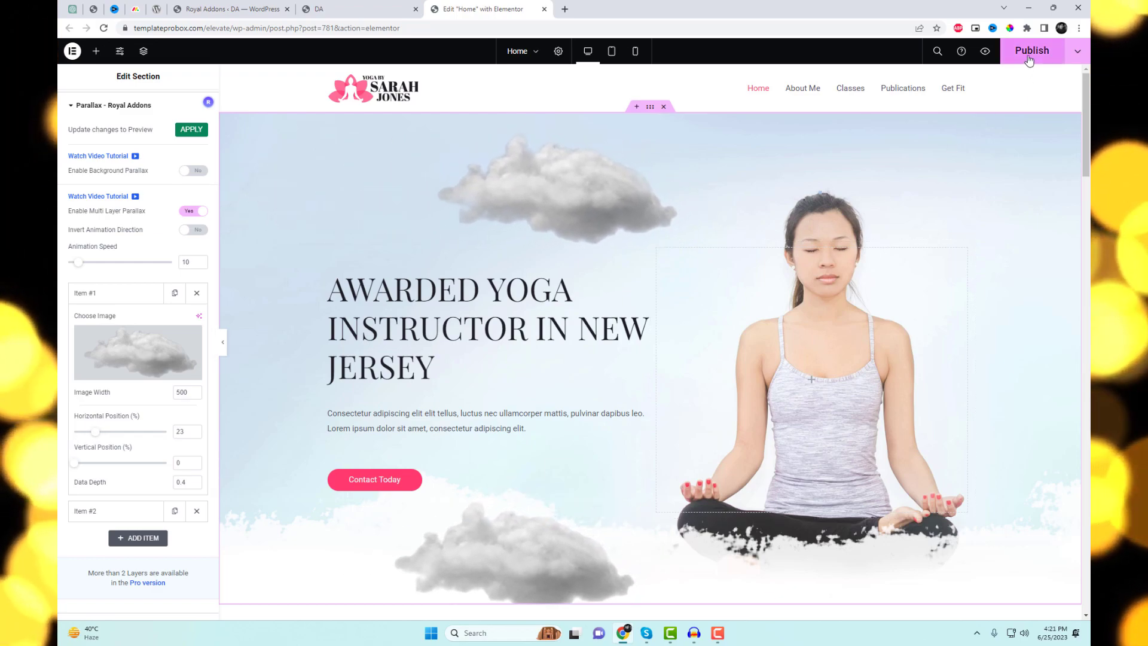
Move cloud layer 2 to 58% horizontal, 71% vertical, beneath the seated yogi.
left_click(144, 299)
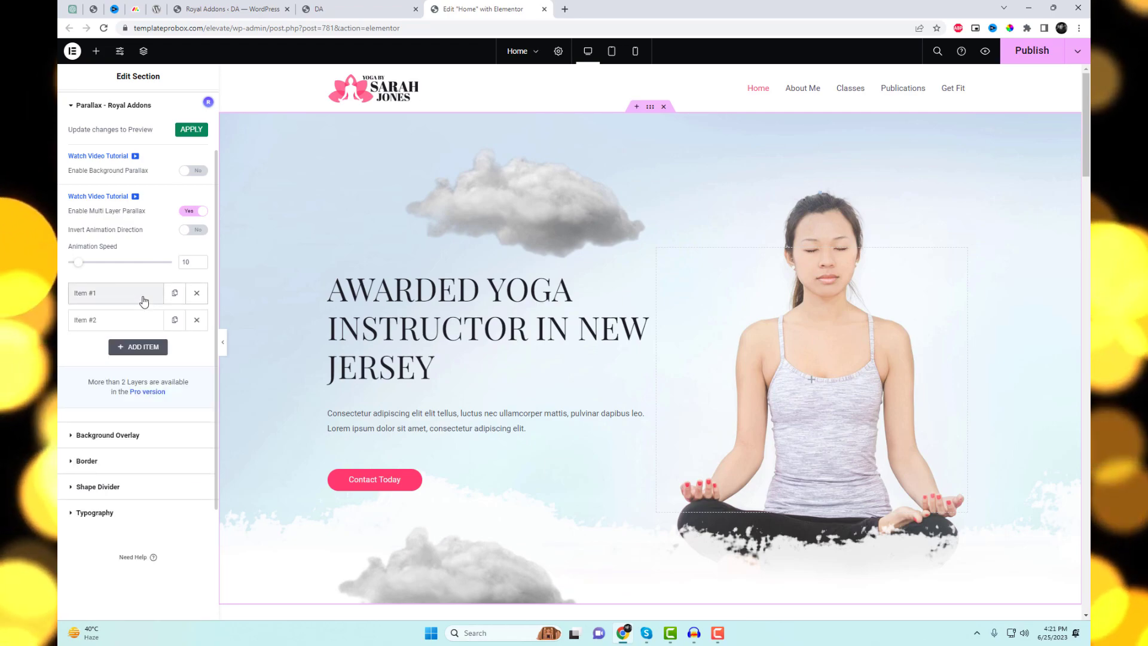
left_click(150, 320)
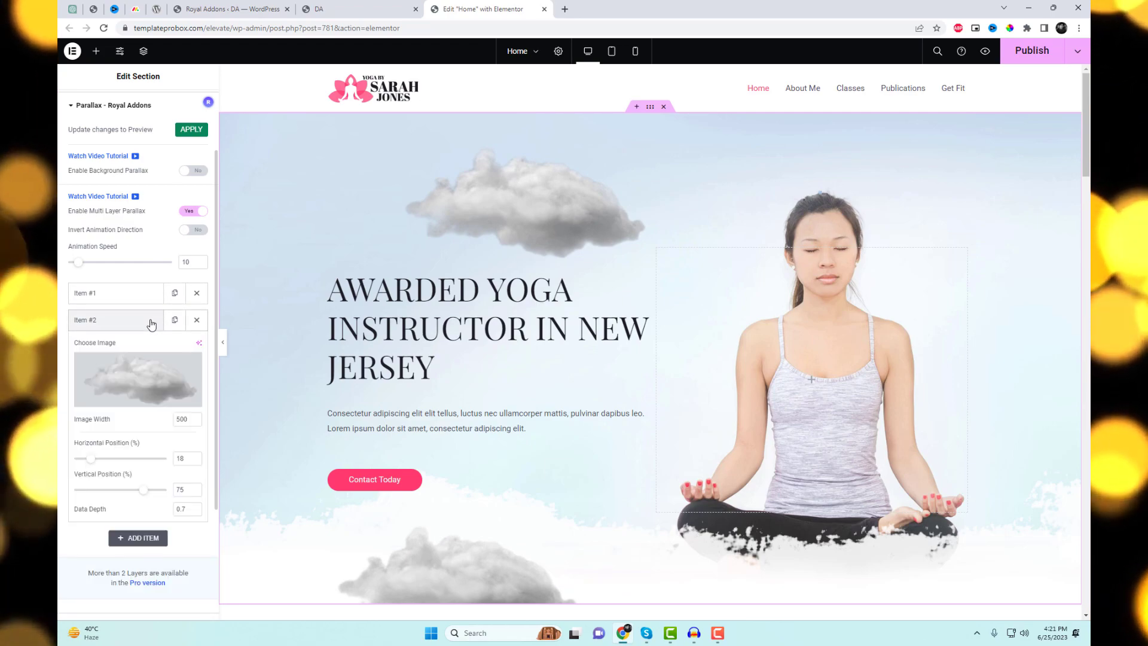
left_click_drag(144, 492, 144, 492)
left_click_drag(92, 464, 142, 493)
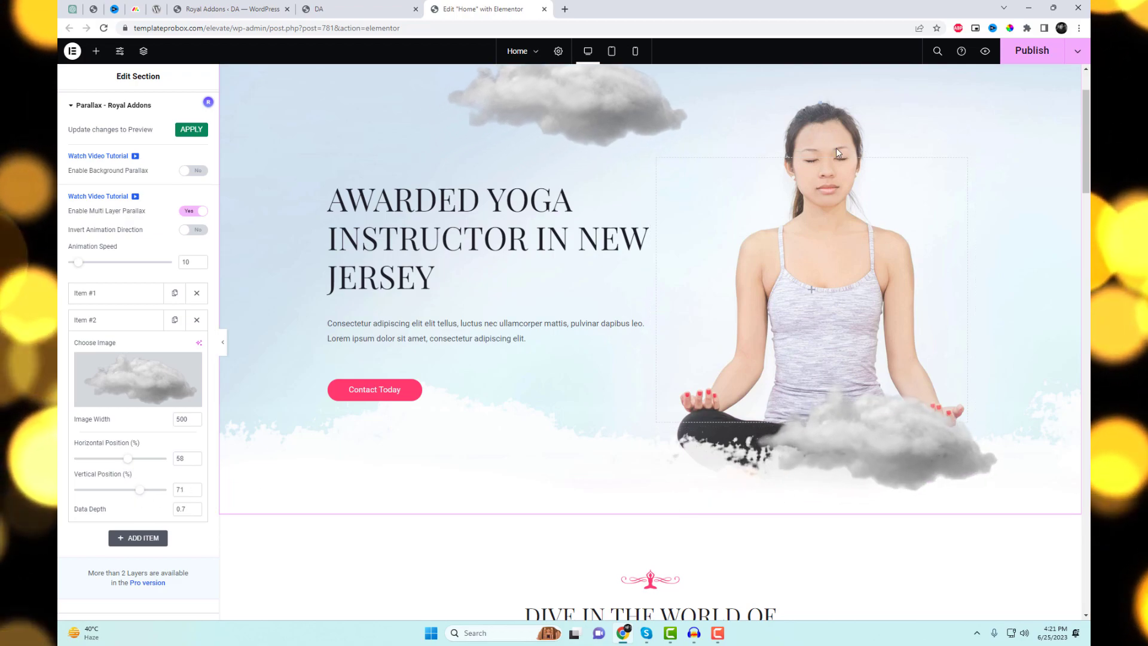
left_click(141, 293)
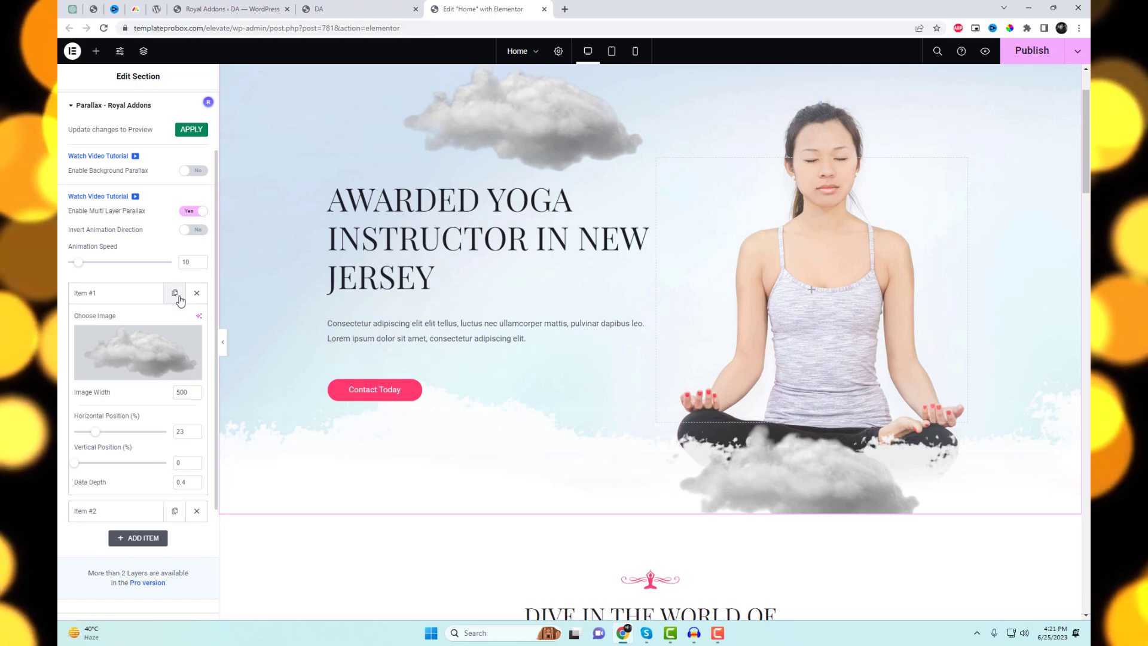
Reverse the cloud parallax direction and set Animation Speed to 5.
left_click(193, 231)
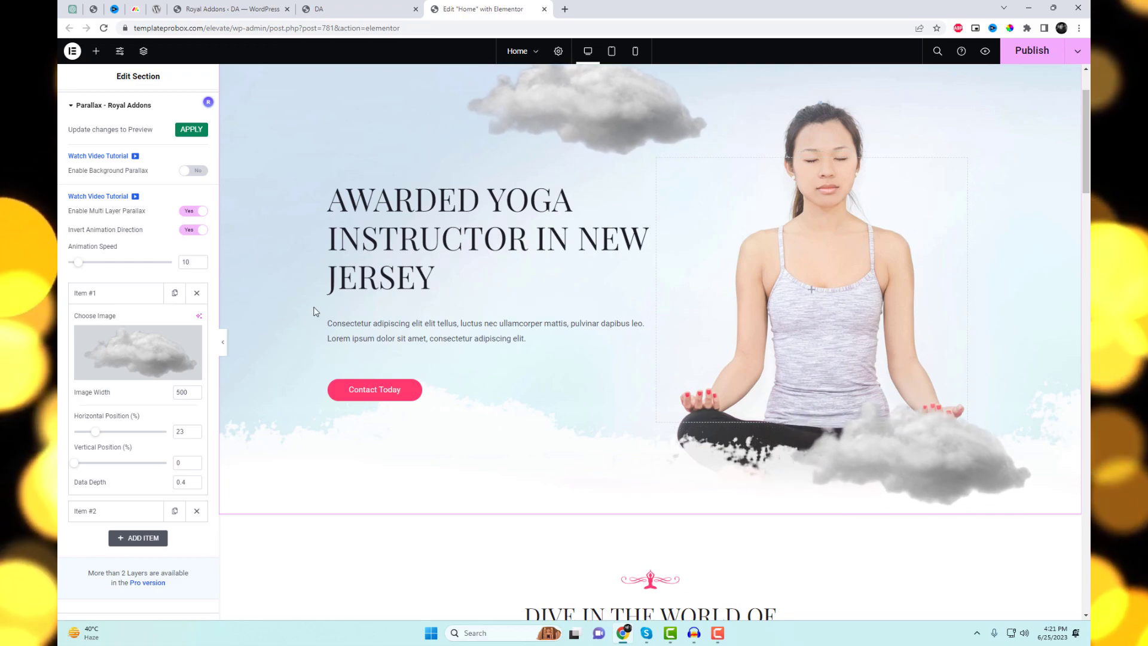
scroll(164, 434, "up", 2)
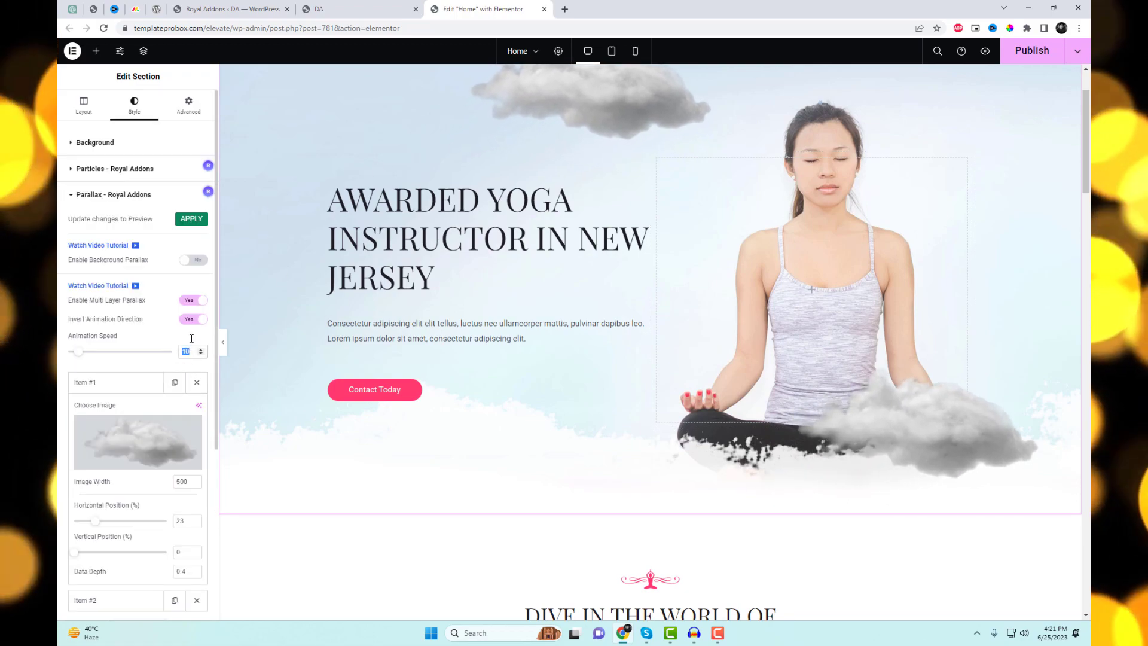
type("15")
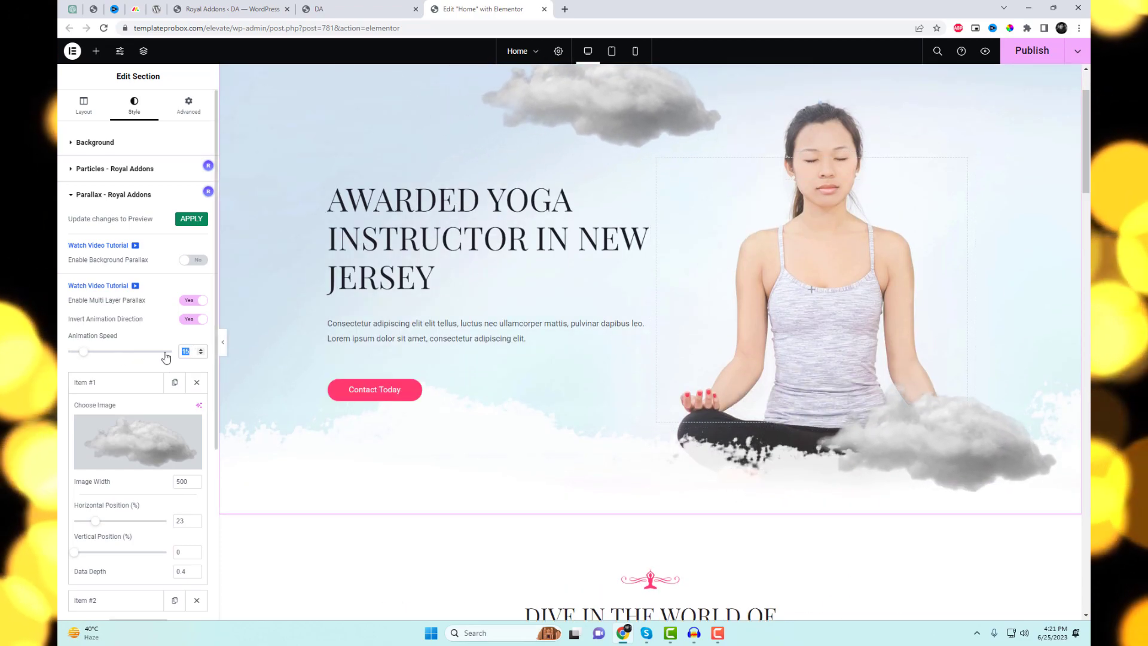
type("5")
scroll(855, 482, "up", 2)
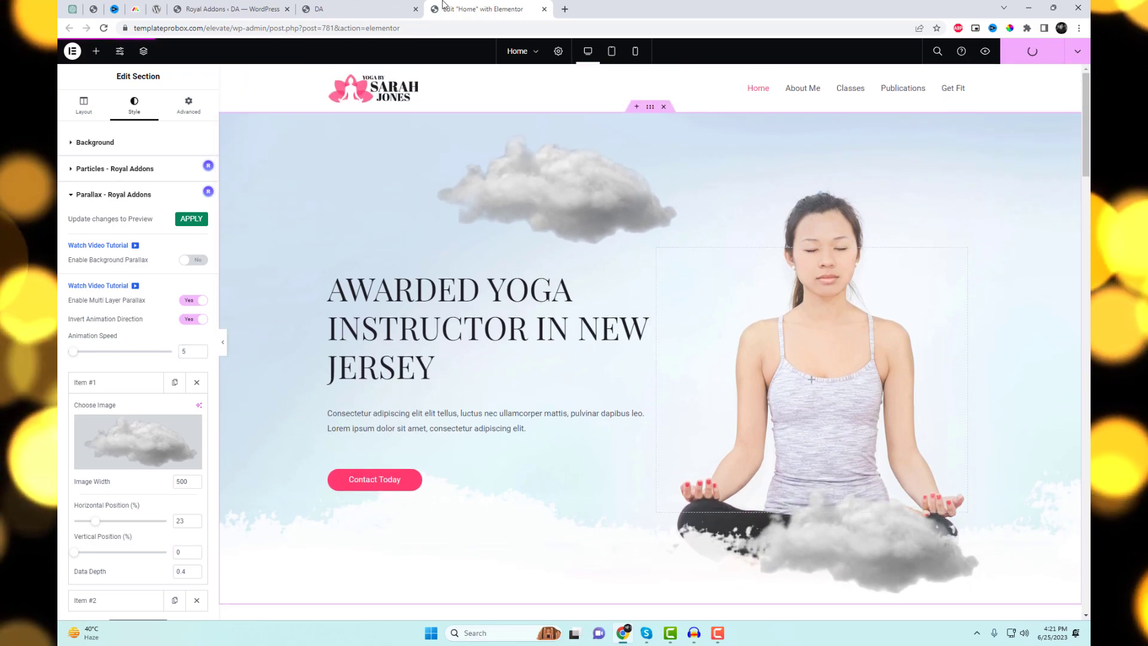
Reload the live yoga homepage to check the cloud parallax.
left_click(371, 9)
left_click(377, 27)
key("Return")
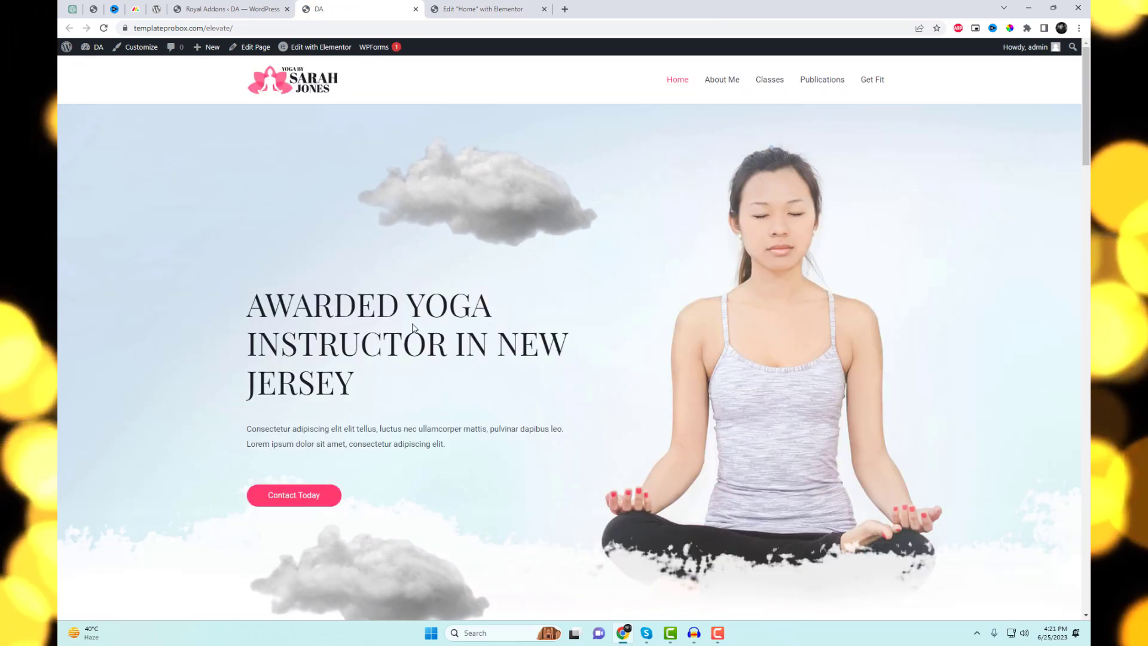
Scroll the live page up and down to watch the drifting cloud parallax.
scroll(417, 330, "down", 2)
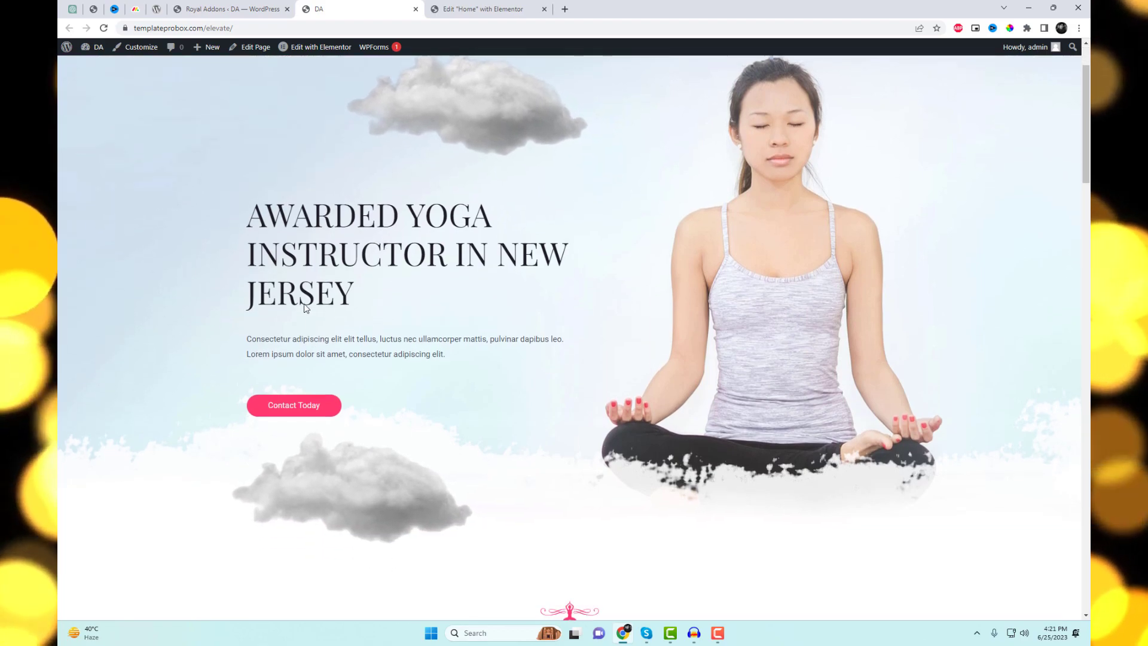
scroll(284, 309, "up", 2)
scroll(297, 320, "down", 2)
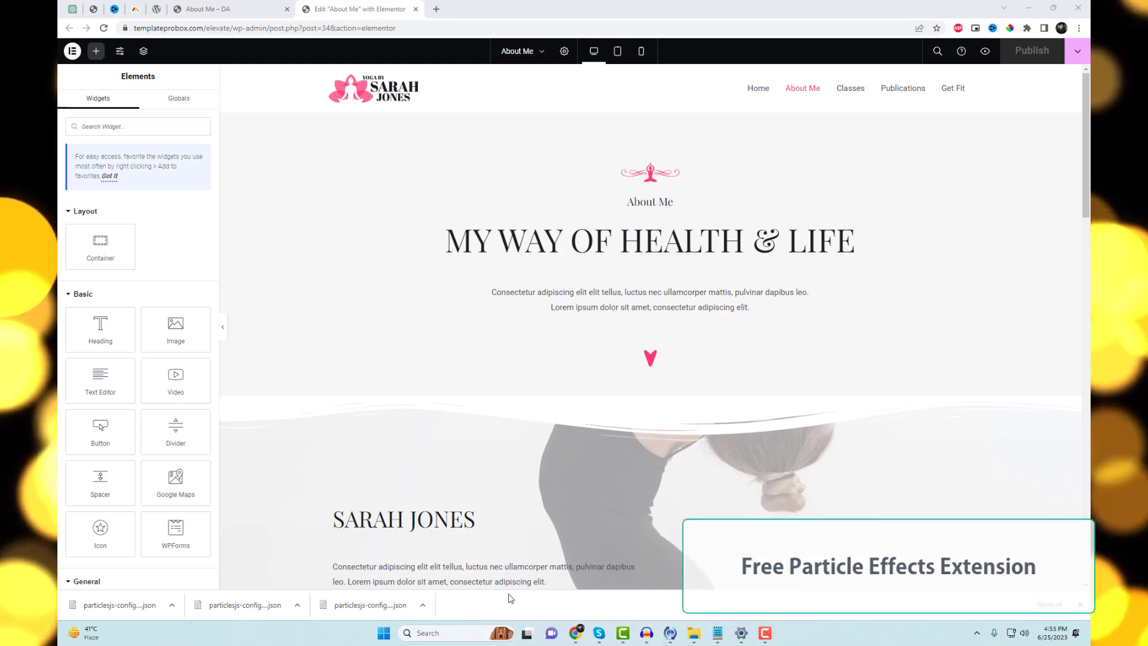
Enable the Royal Addons particles background on the About Me header section and open the particles.js generator.
left_click(650, 106)
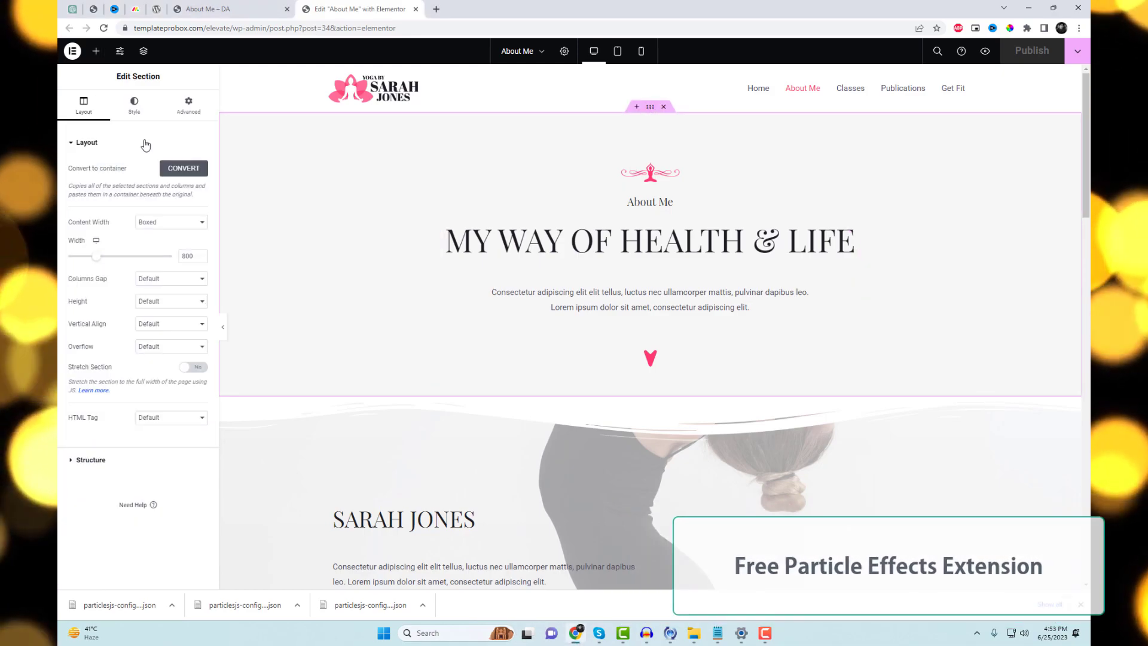
left_click(135, 107)
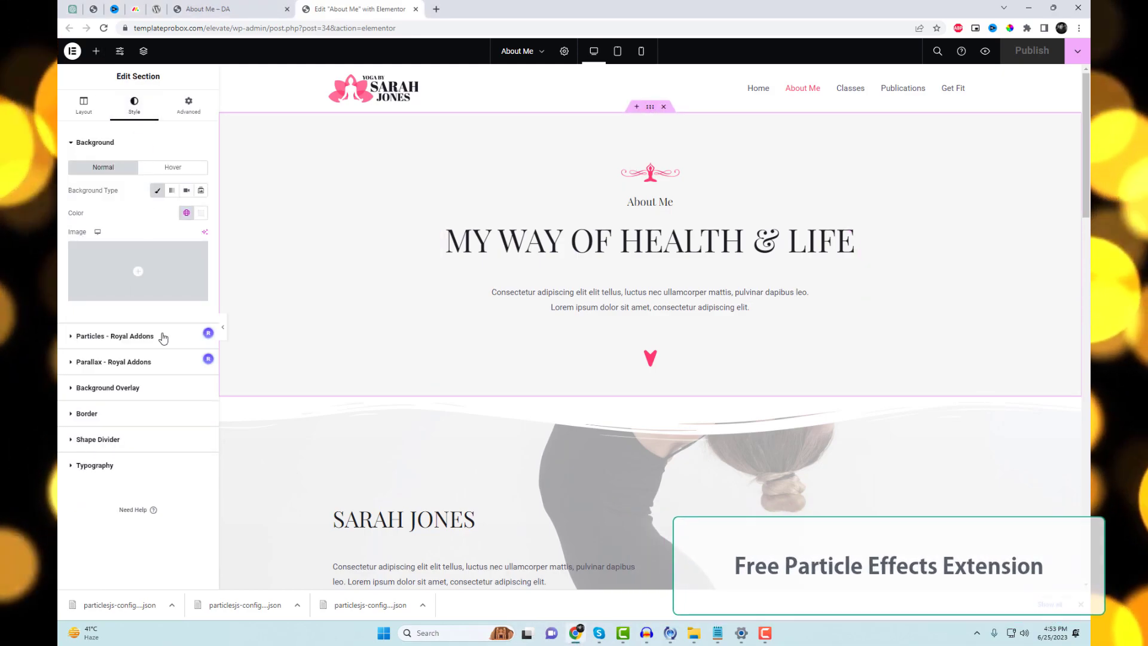
left_click(197, 336)
left_click(202, 234)
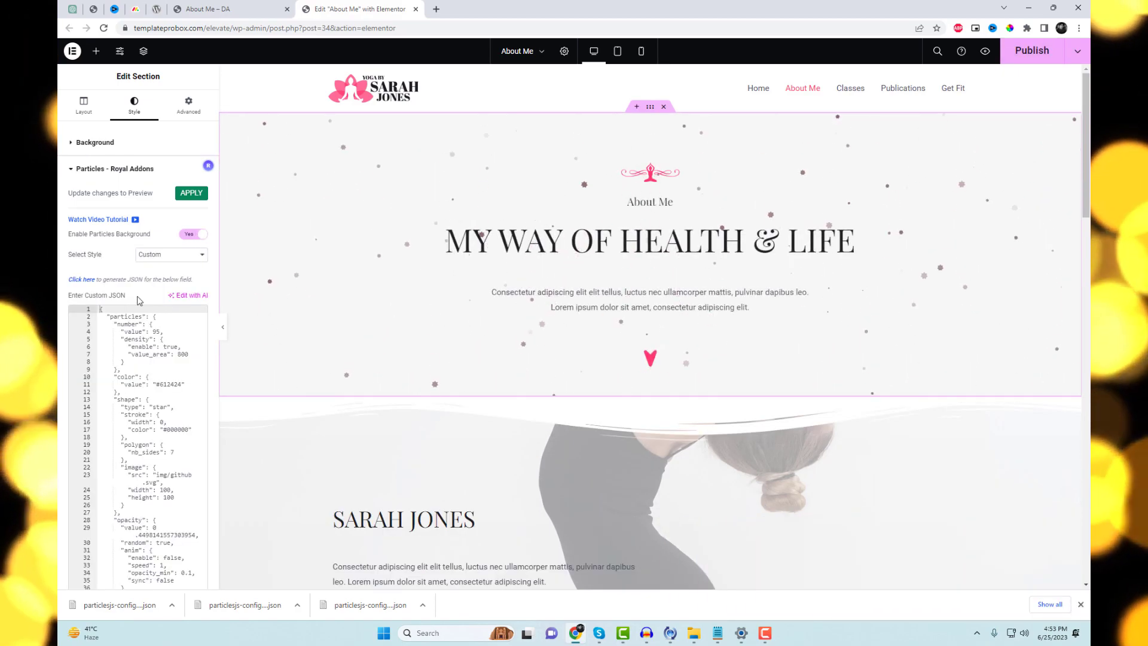
left_click(89, 281)
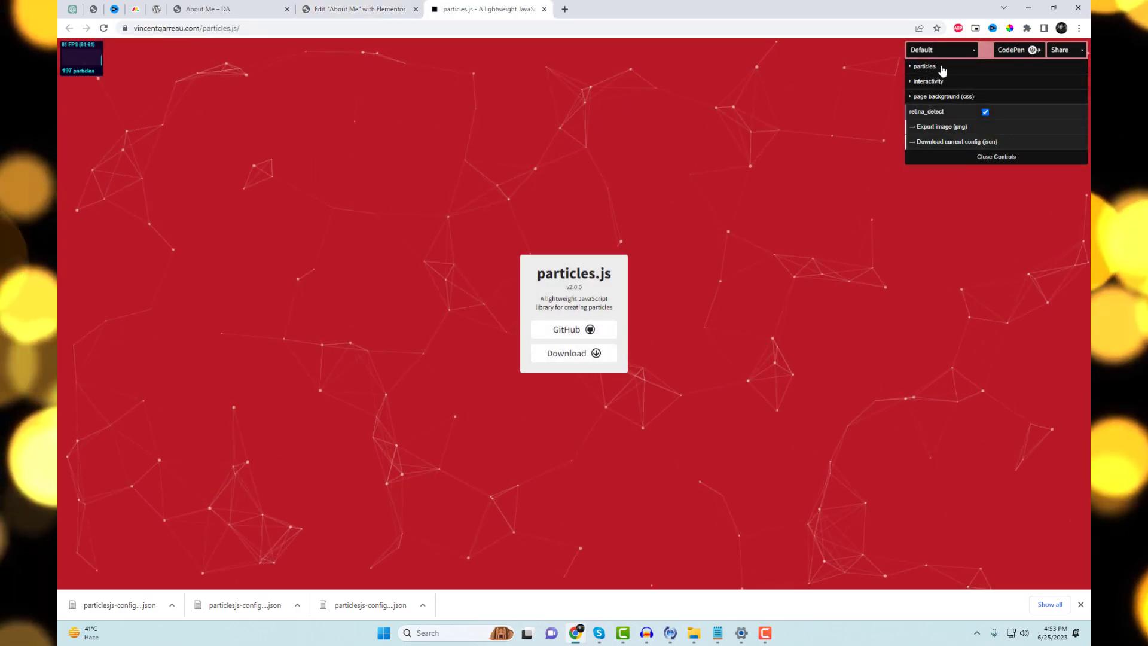
Make the particles dark red #692525 with a size of 4.3.
left_click(959, 97)
mouse_move(993, 110)
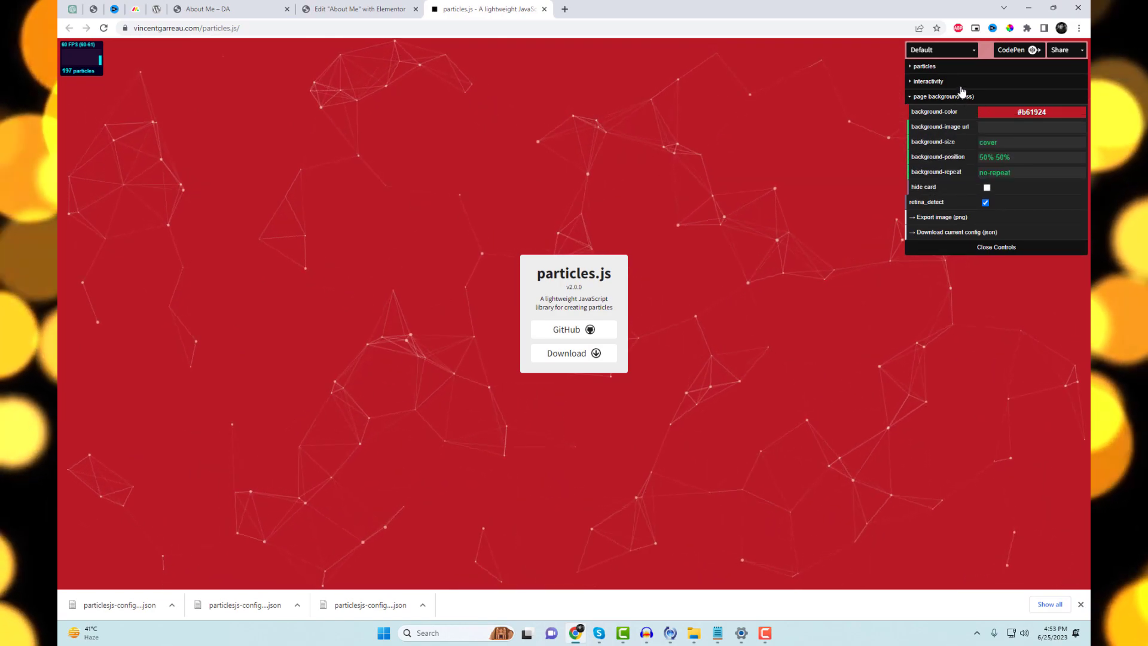
left_click(960, 82)
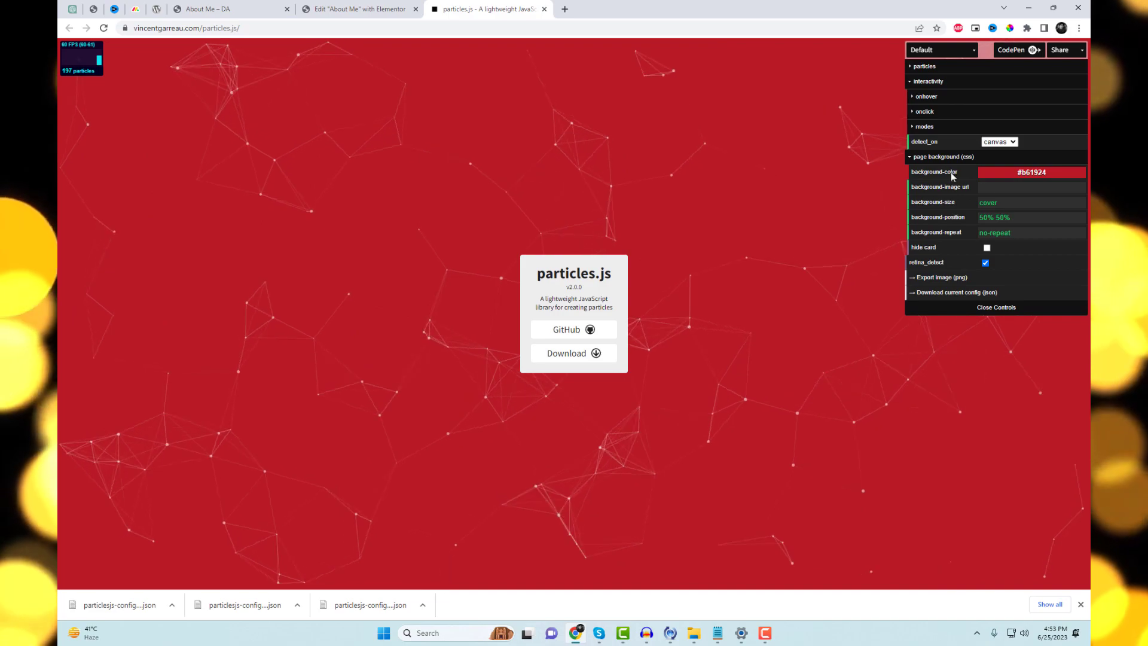
left_click(933, 66)
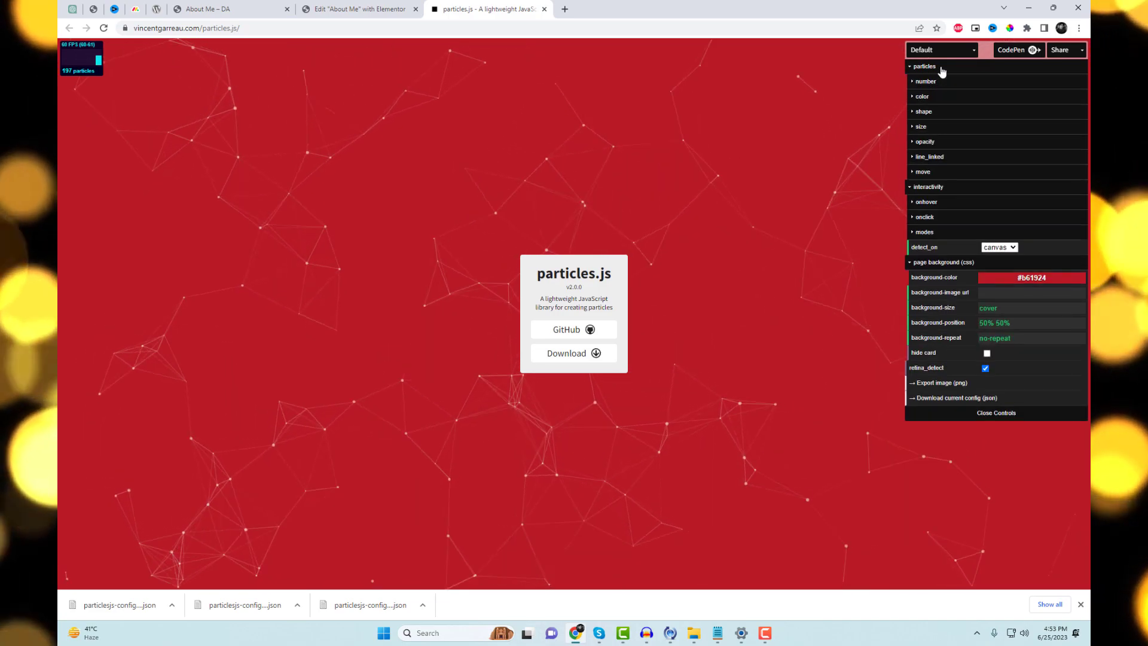
left_click(944, 97)
mouse_move(993, 111)
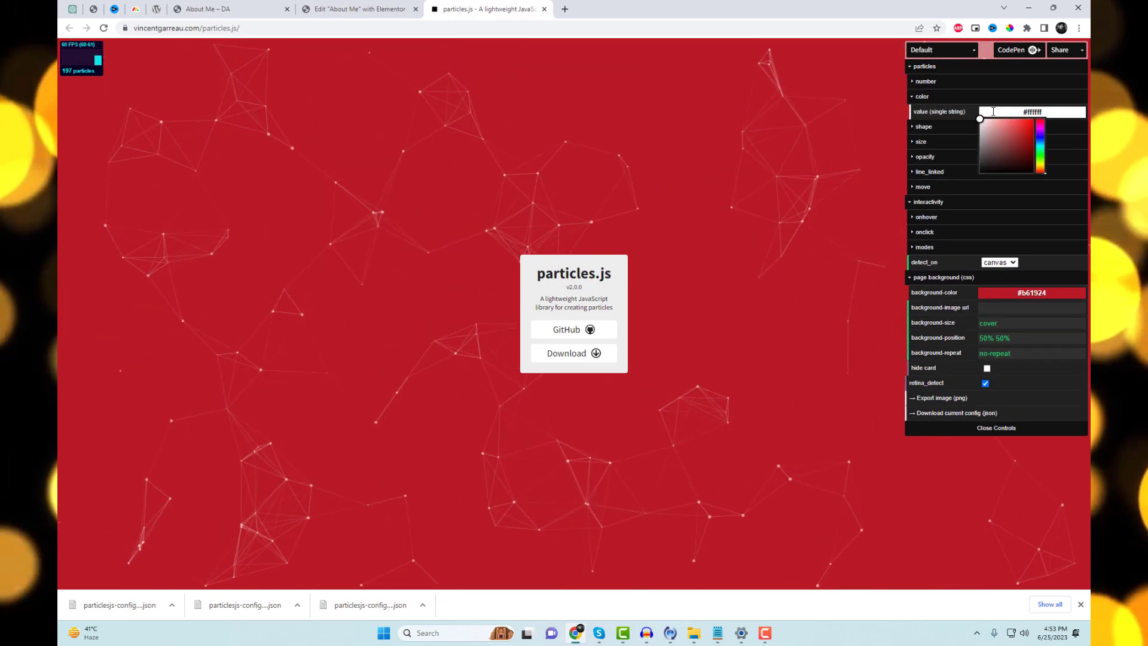
left_click_drag(1004, 134, 1015, 154)
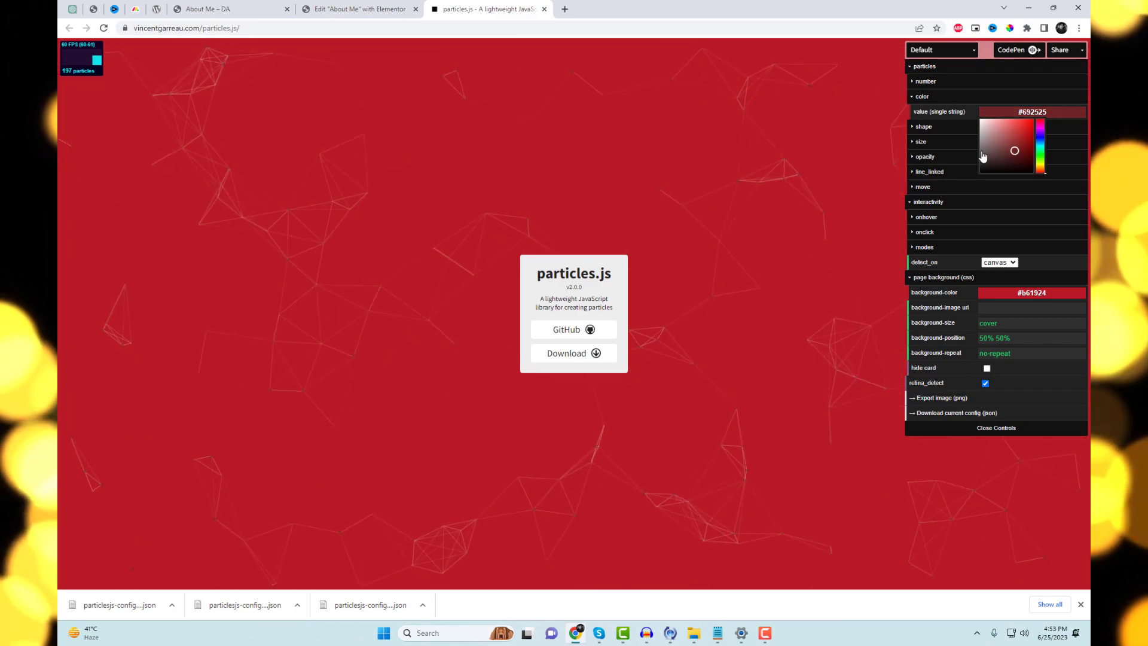
left_click(947, 143)
mouse_move(1057, 173)
left_mouse_down()
mouse_move(1045, 172)
mouse_move(1056, 171)
left_mouse_up()
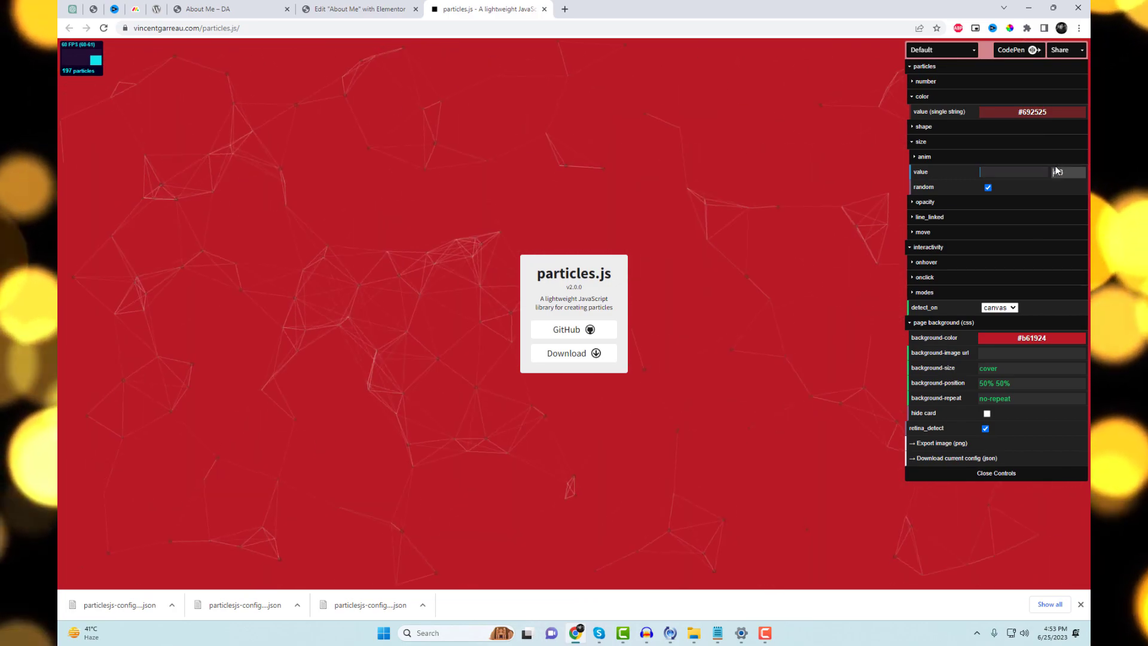
type("4.3")
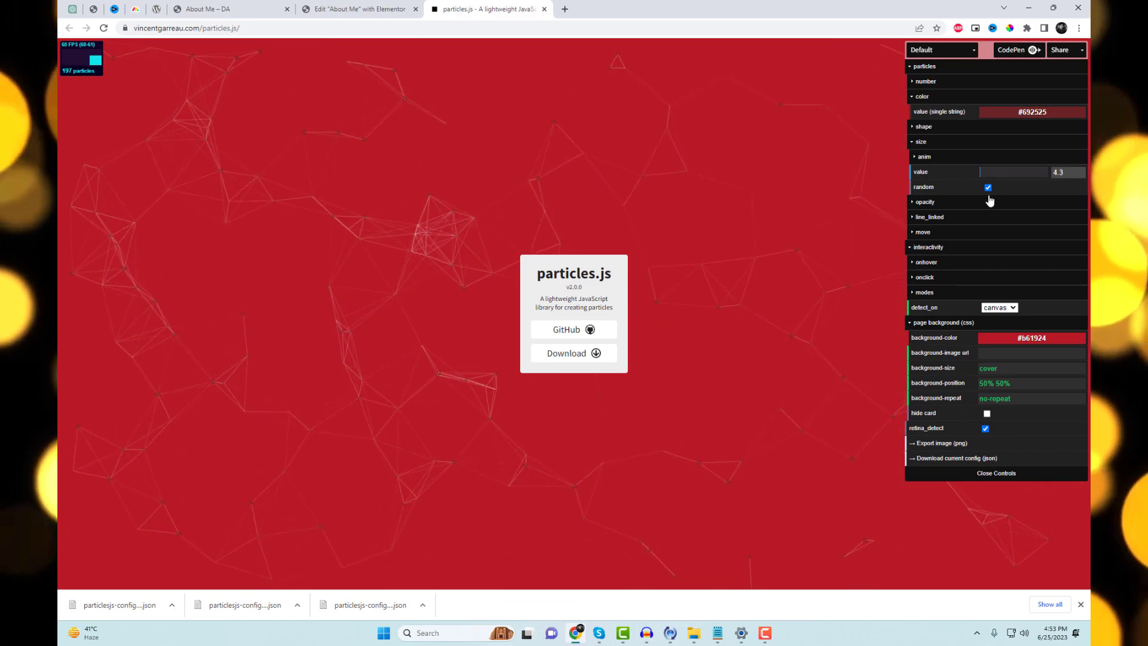
Set particle movement to bottom-right, disable on-hover interaction, and choose the bubble hover mode.
left_click(969, 234)
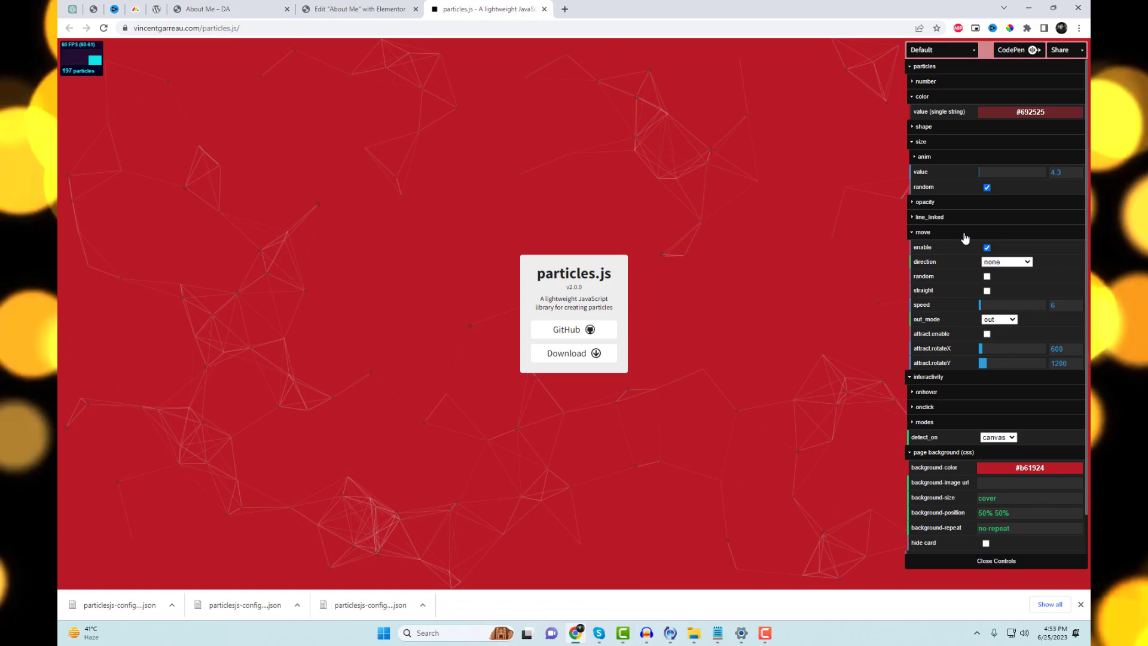
left_click(1004, 265)
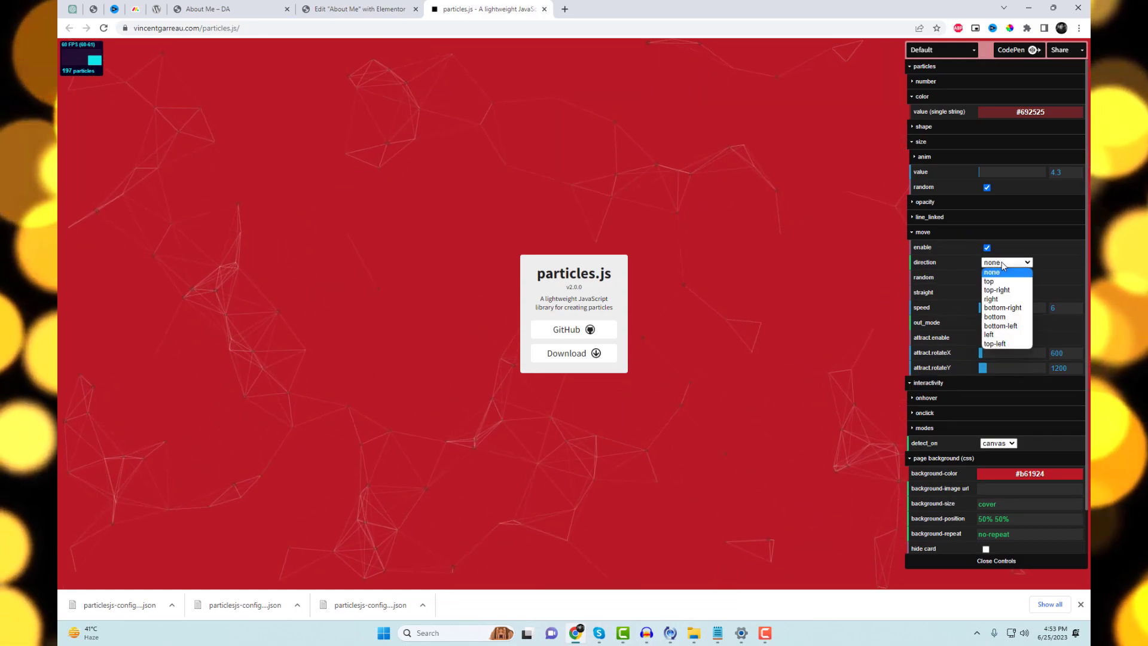
left_click(1004, 308)
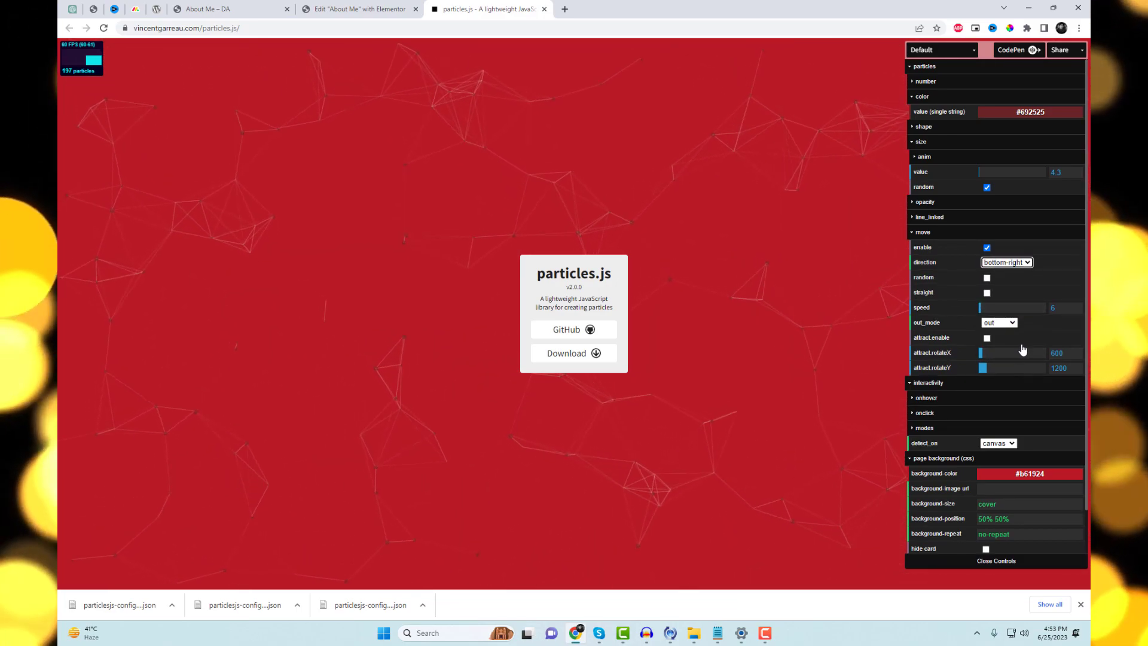
left_click(953, 399)
left_click(987, 413)
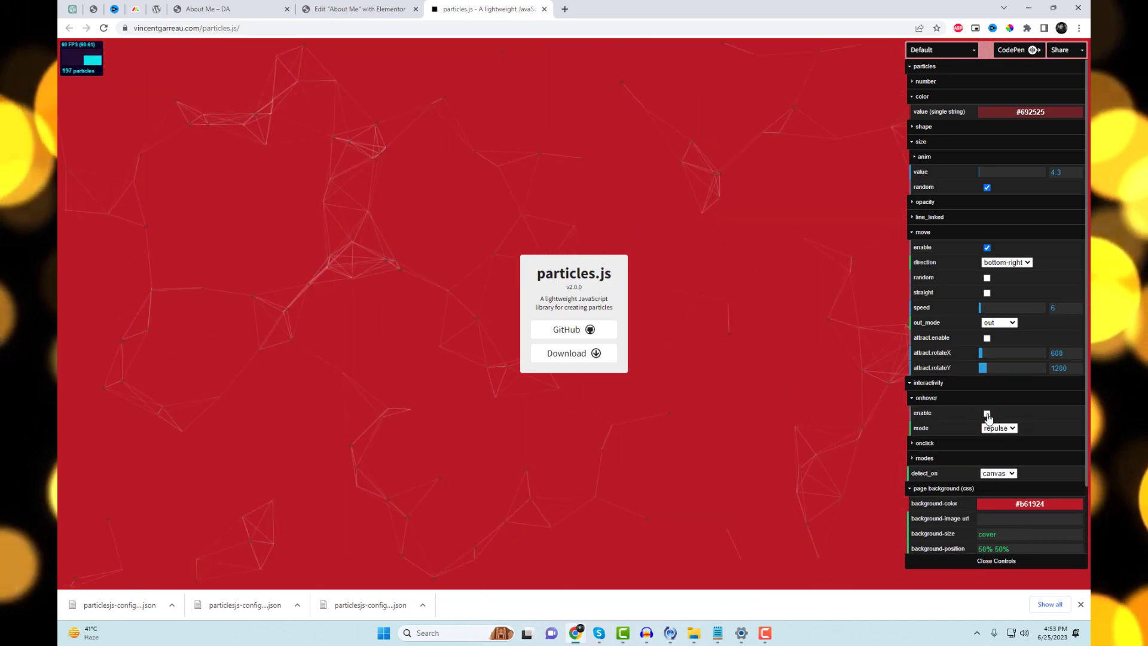
scroll(1016, 422, "down", 2)
left_click(1041, 425)
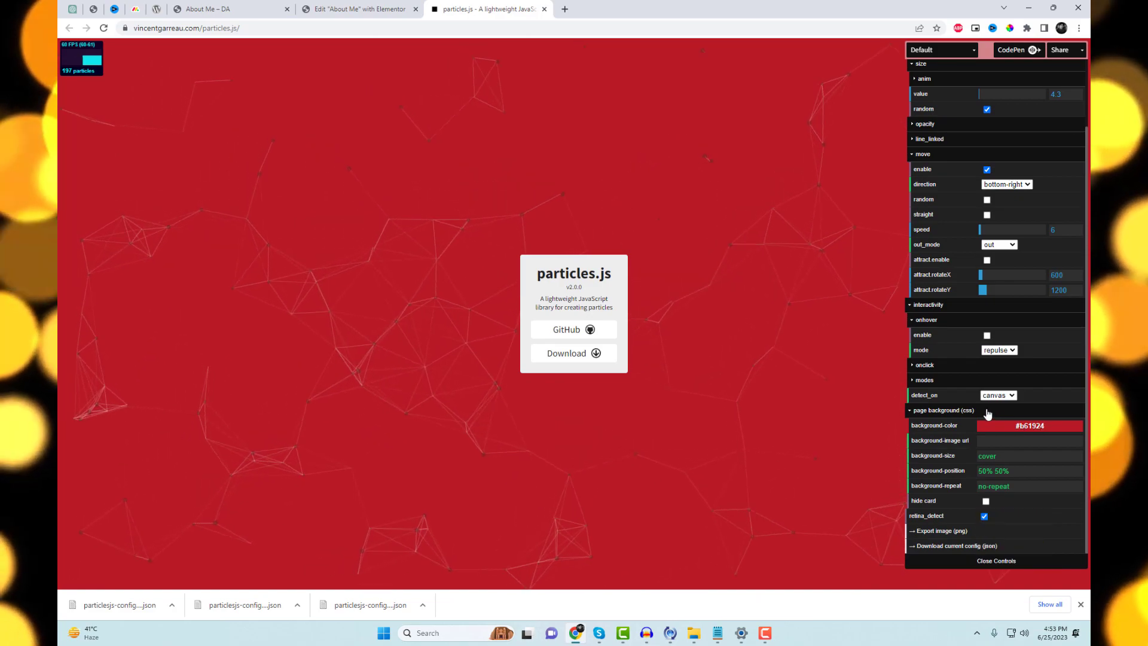
scroll(985, 385, "up", 2)
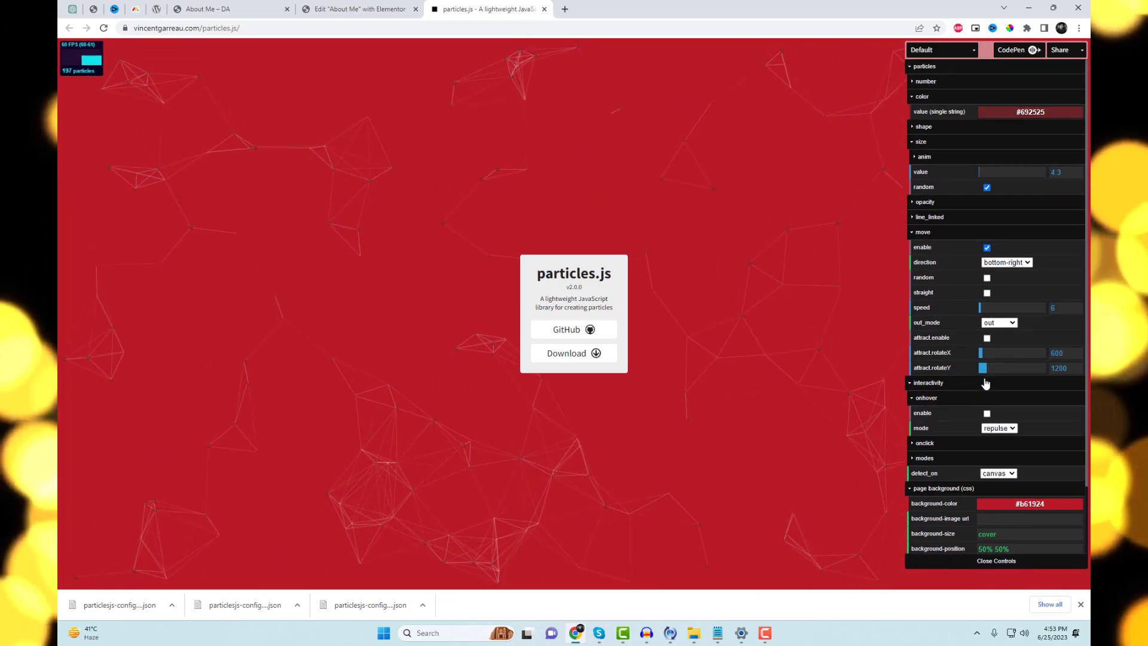
left_click(1014, 427)
left_click(1001, 443)
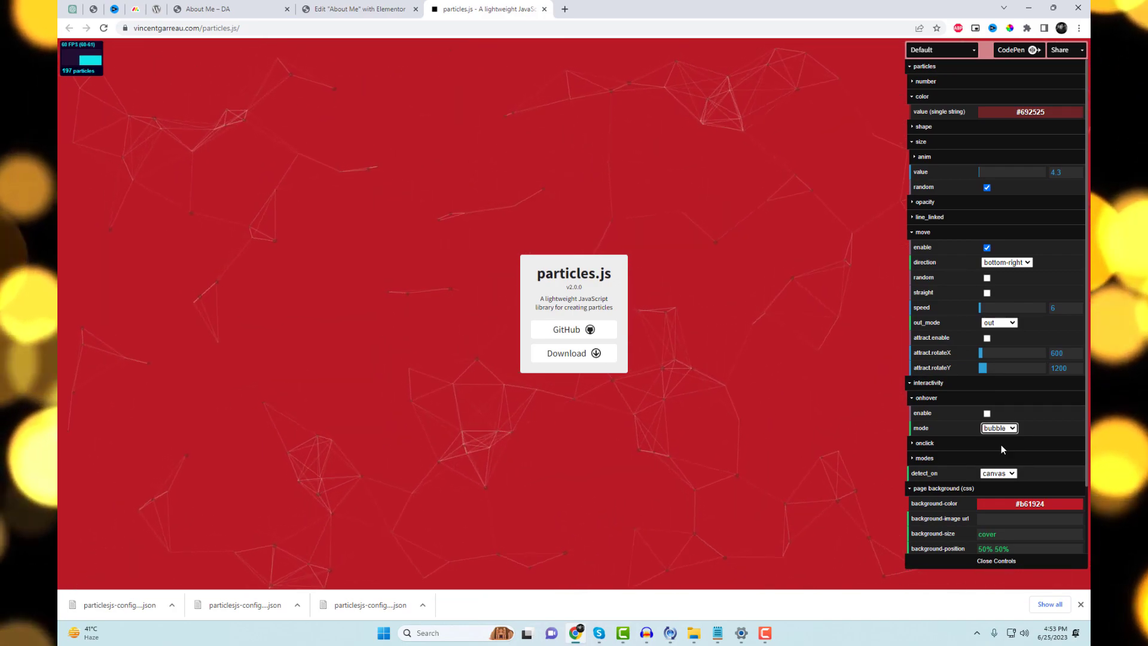
Download the current config as JSON, open the file and select all its contents.
scroll(1005, 454, "down", 2)
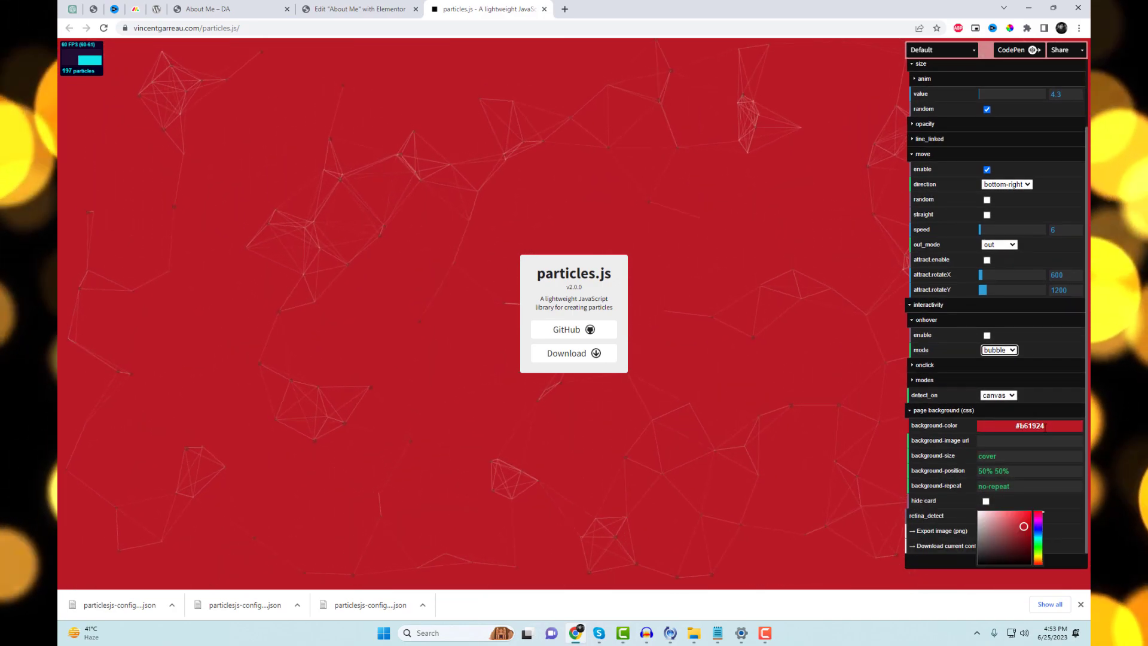
left_click(961, 546)
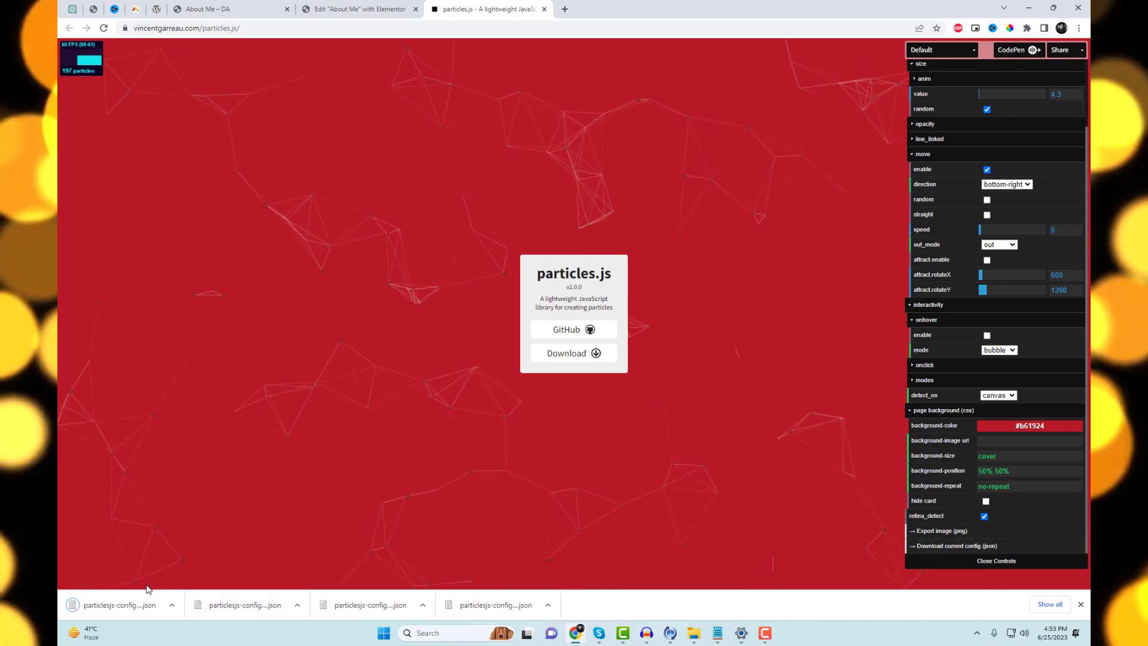
left_click(141, 605)
key("ctrl+a")
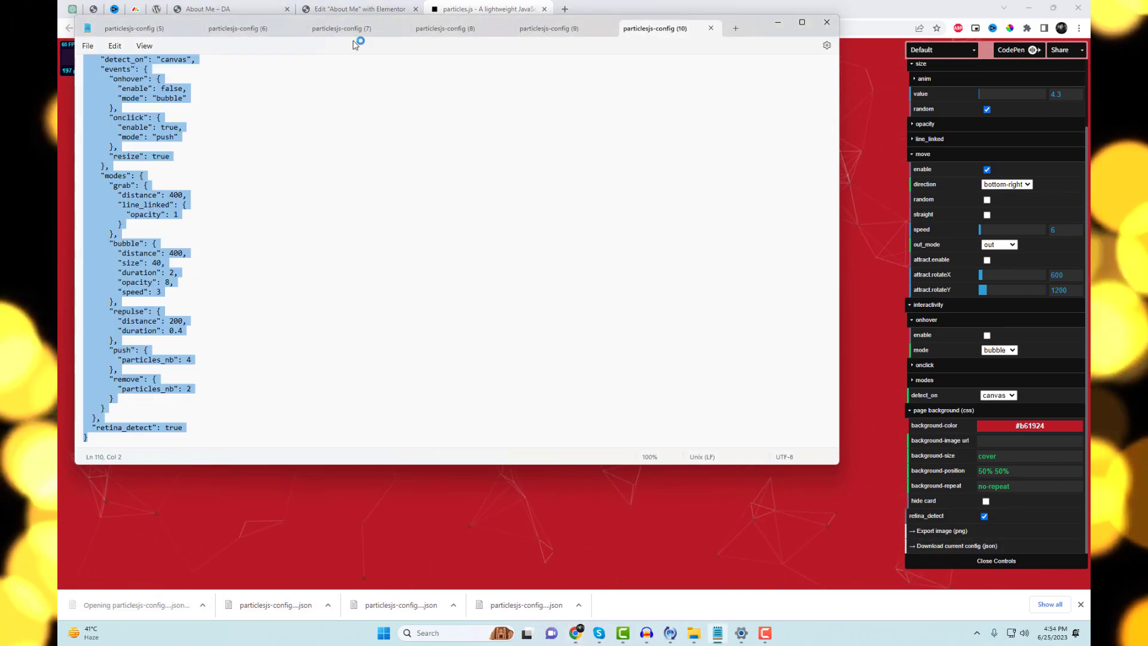
Replace the header's custom particle JSON with the downloaded config and apply it to the preview.
left_click(359, 9)
key("ctrl+a")
key("ctrl+v")
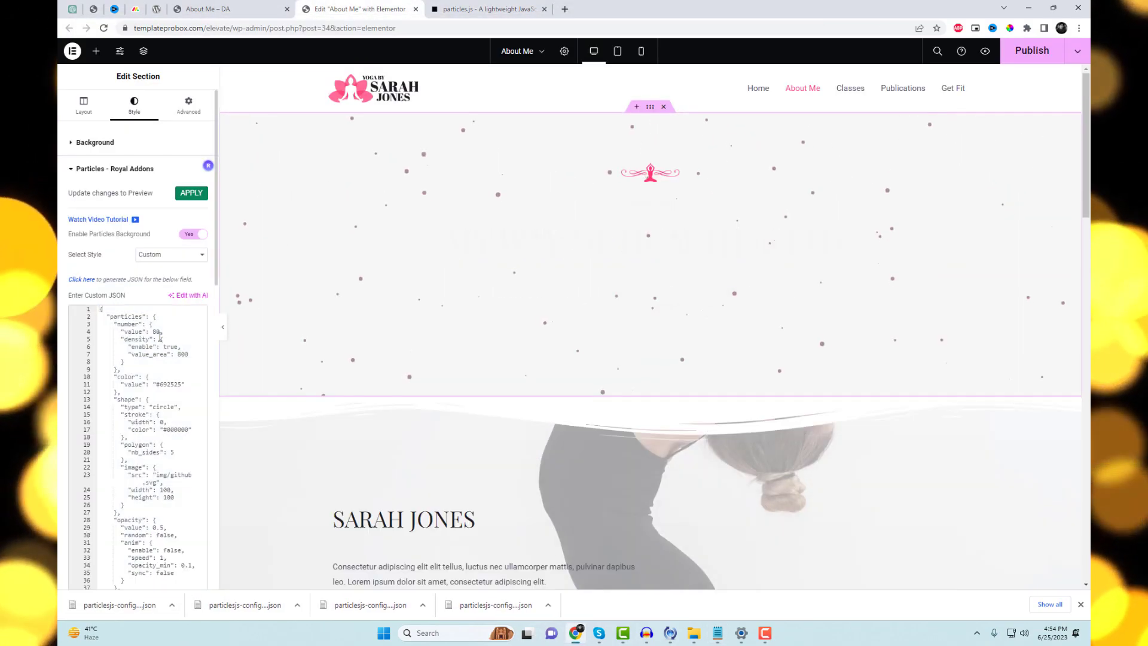
left_click(191, 194)
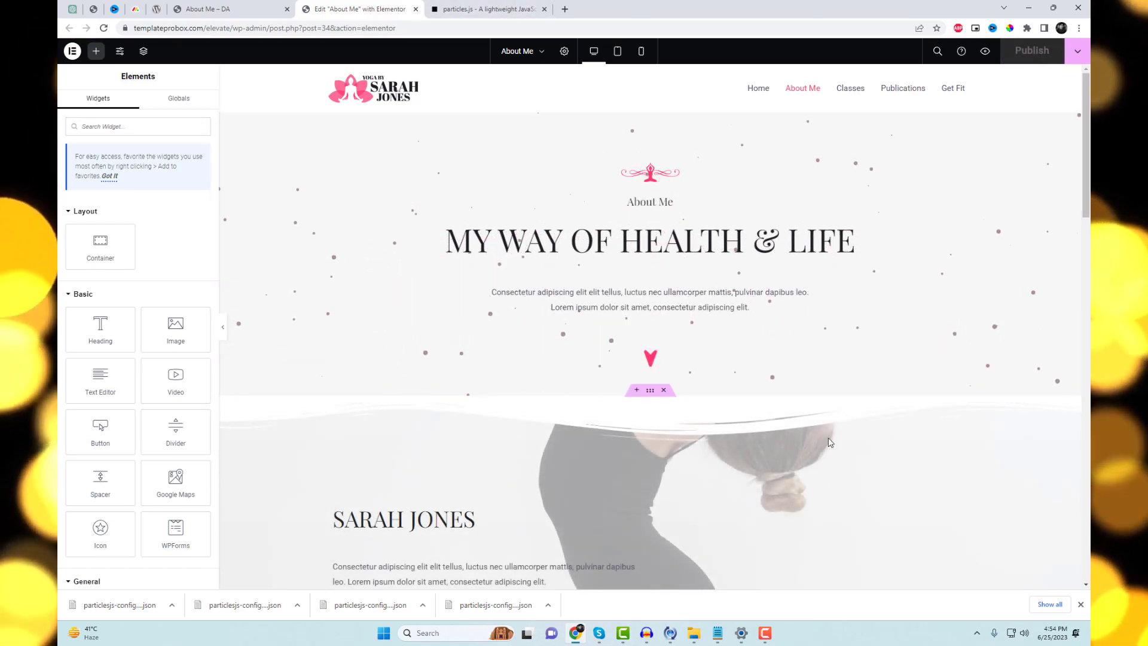
scroll(880, 447, "down", 15)
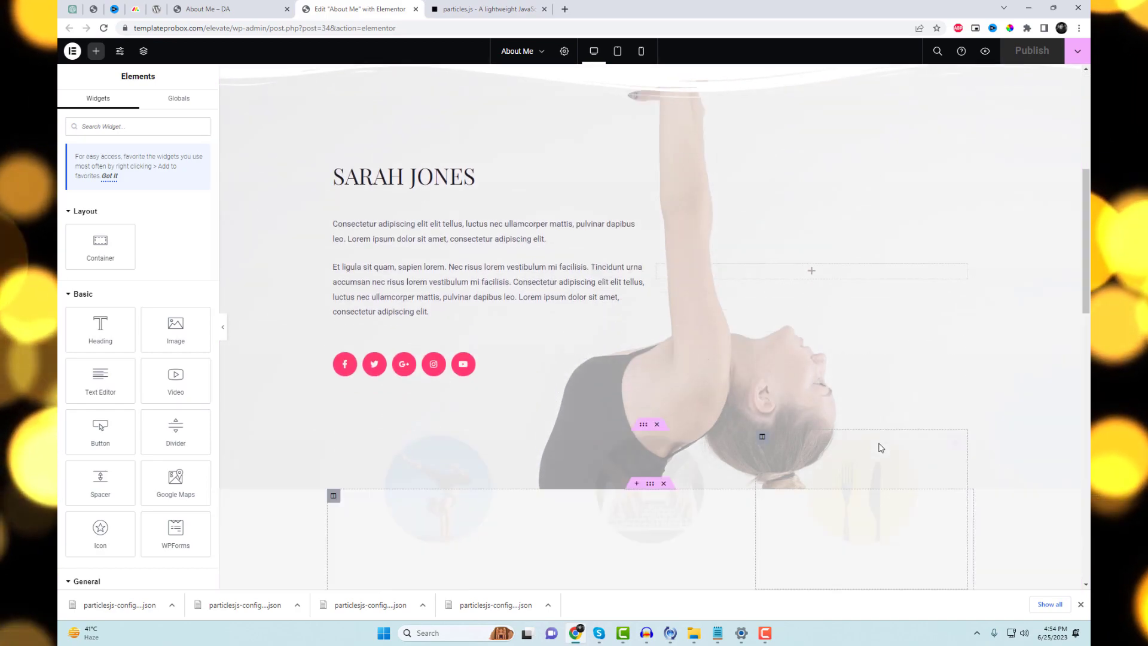
scroll(881, 447, "down", 5)
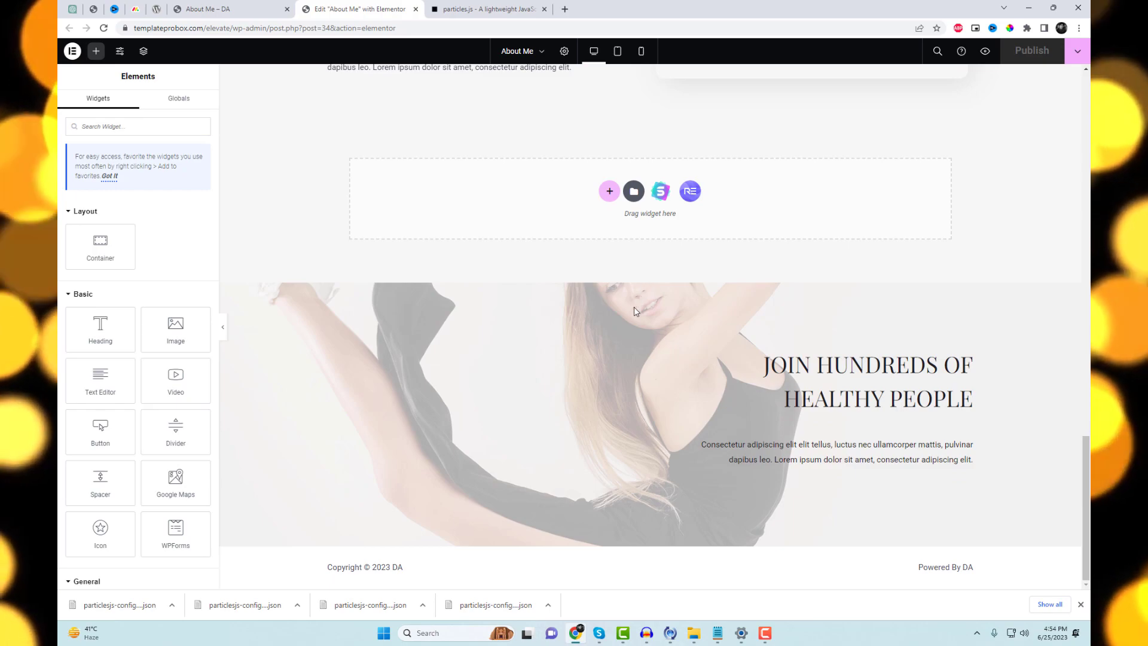
scroll(637, 329, "up", 20)
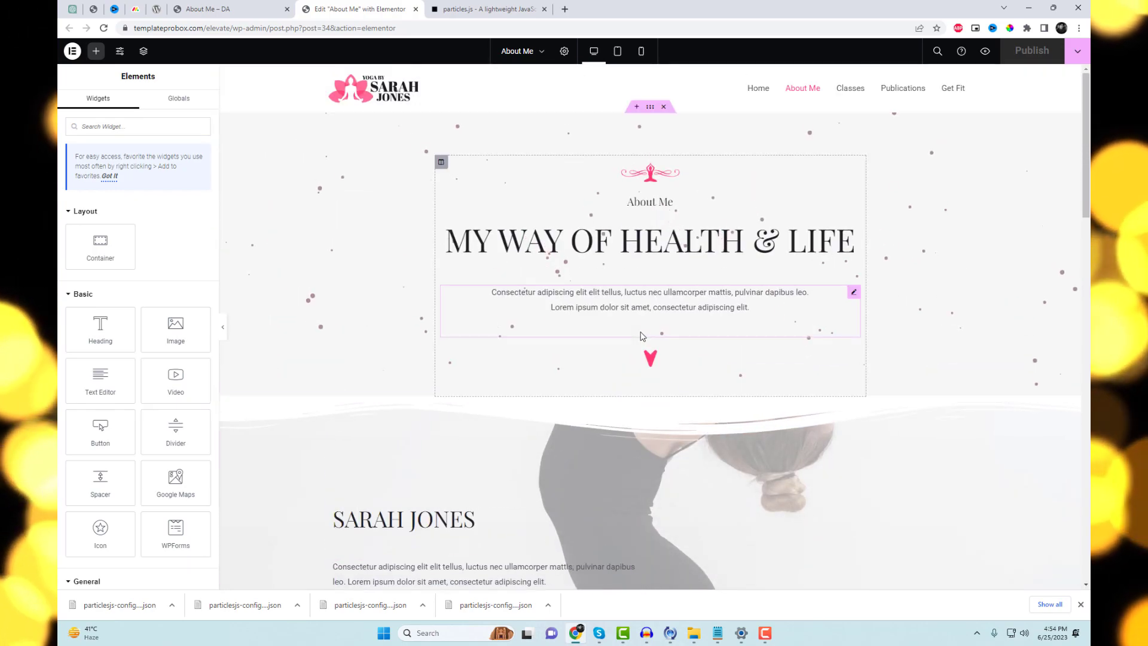
scroll(641, 336, "down", 3)
scroll(643, 342, "up", 2)
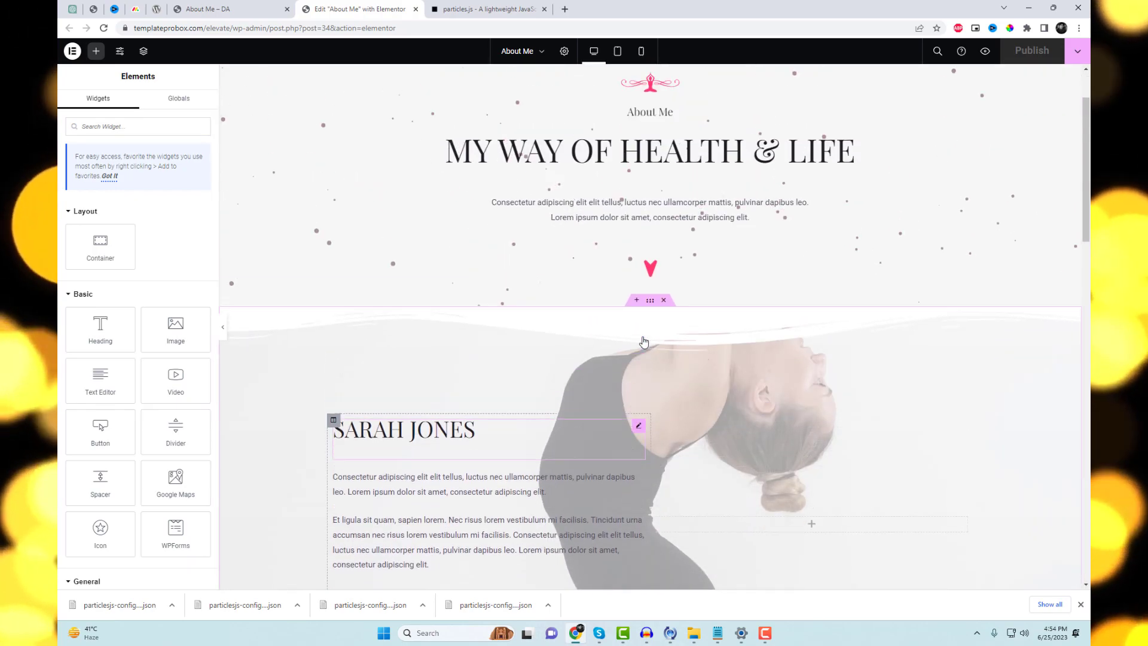
left_click(655, 305)
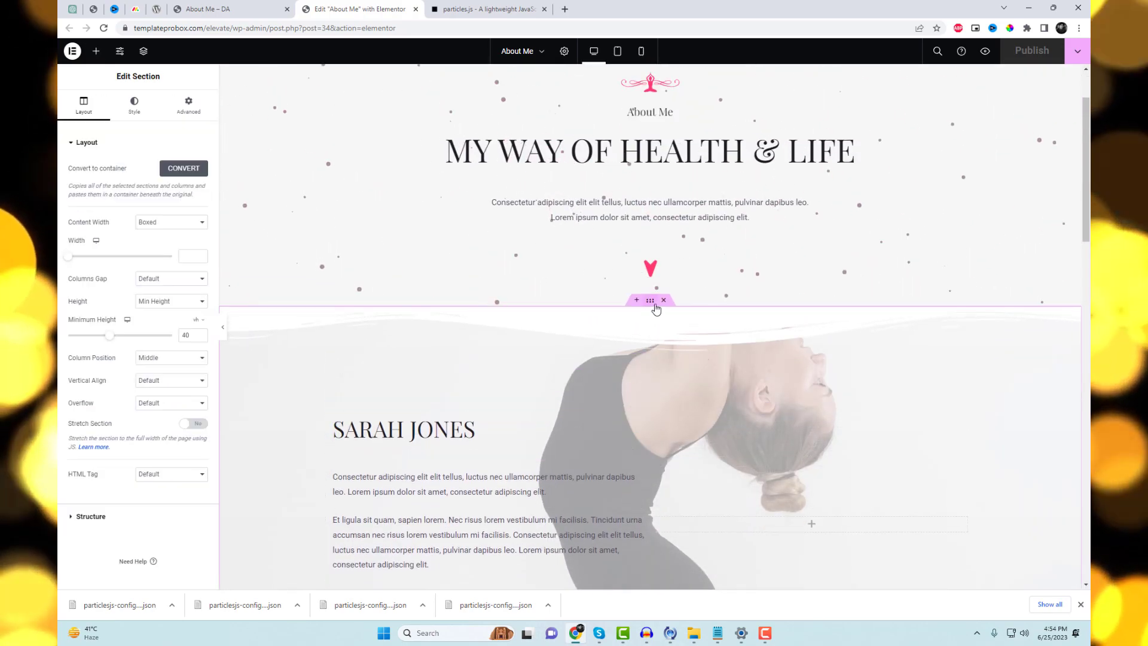
Enable particles on the Sarah Jones section, paste the dark red #692525 config, apply it and update the page.
left_click(133, 108)
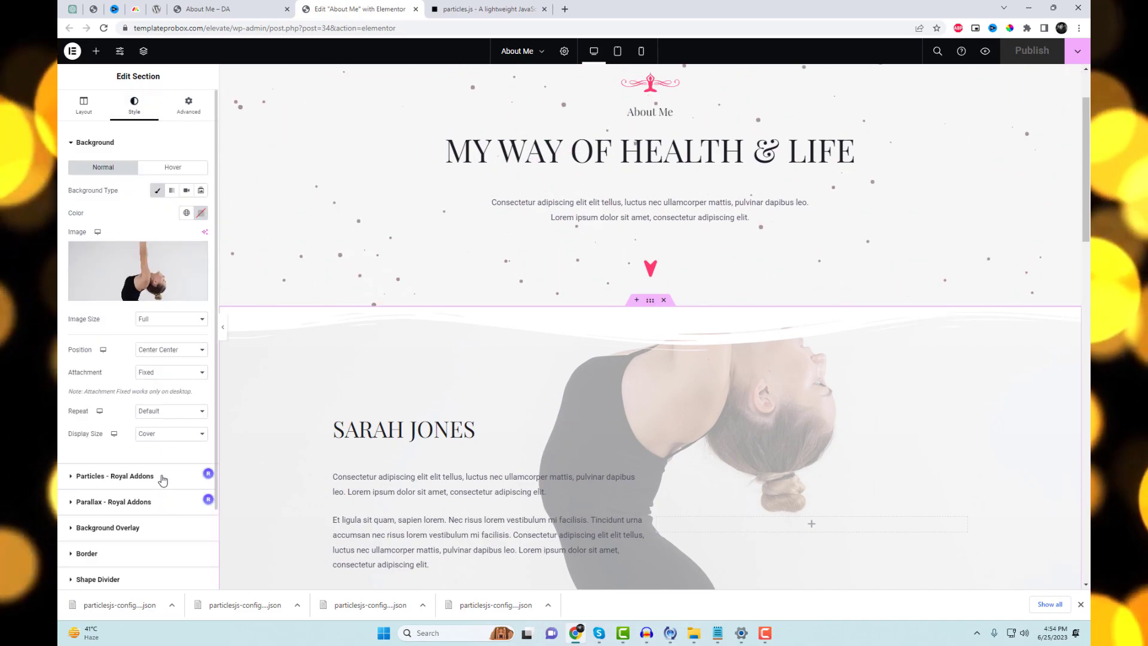
left_click(114, 476)
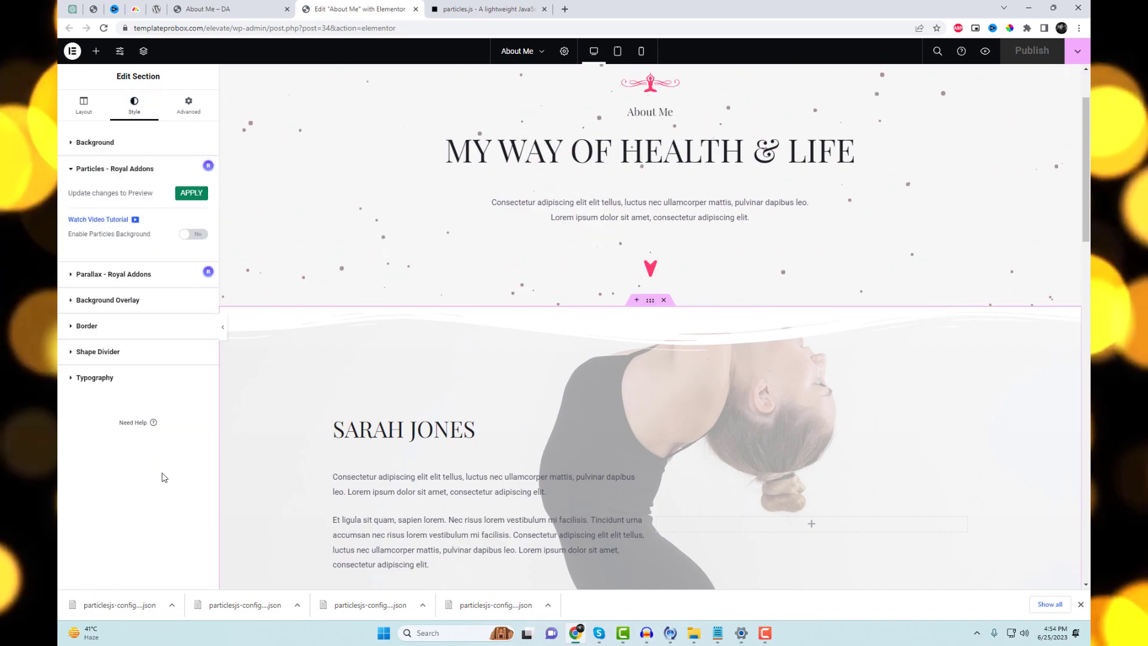
left_click(197, 235)
left_click(145, 351)
key("ctrl+a")
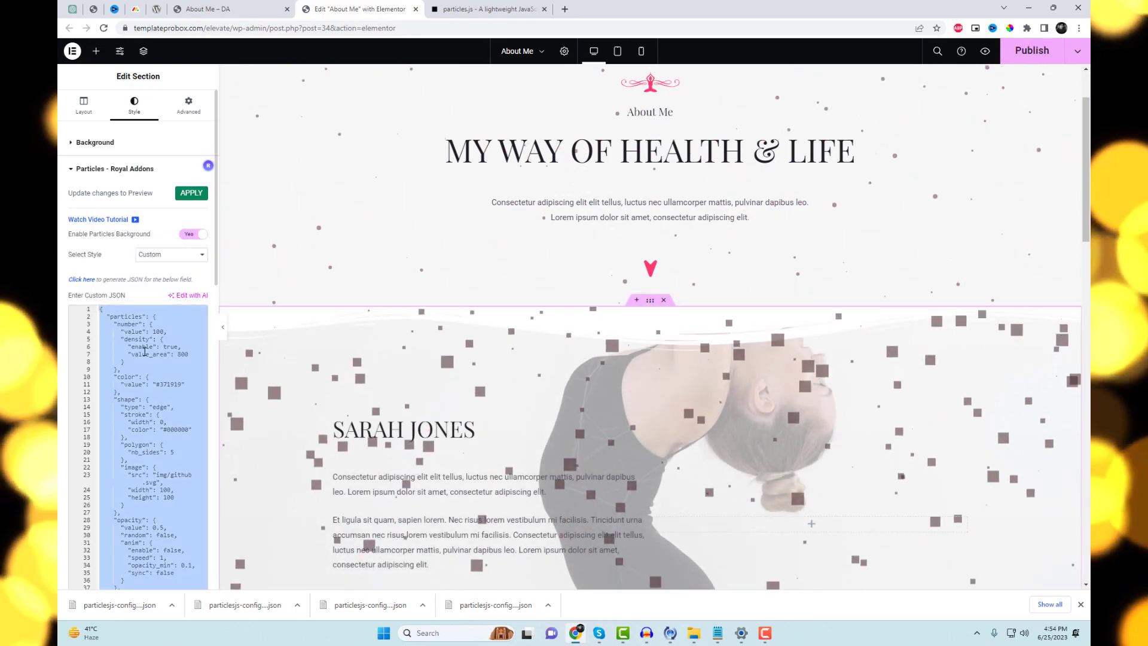
key("ctrl+v")
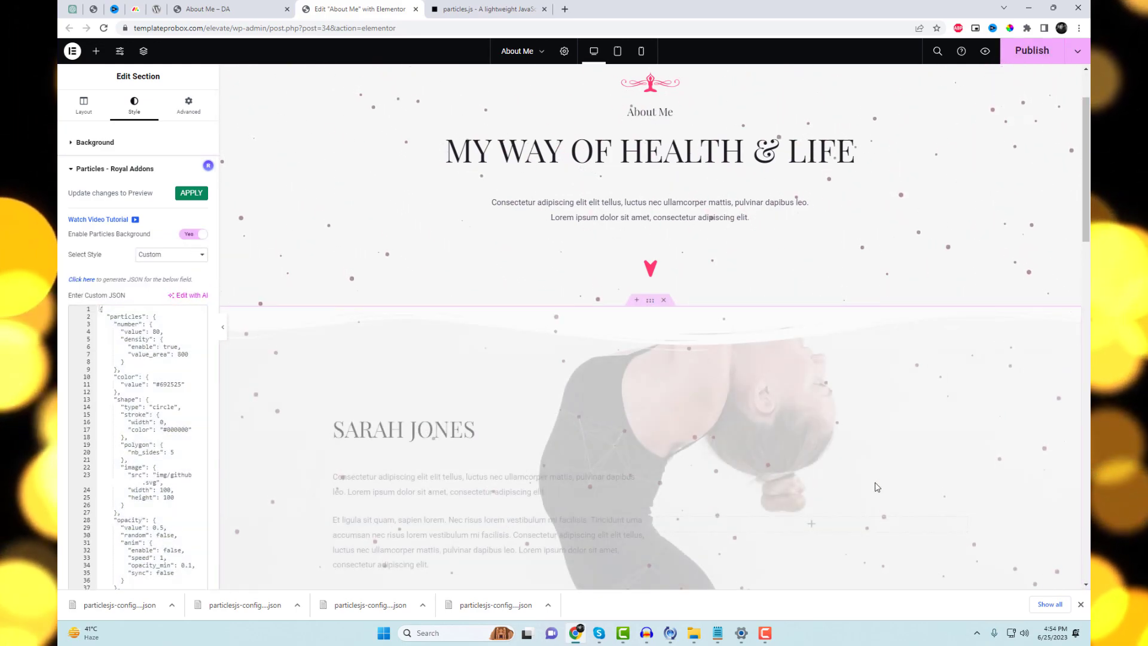
scroll(873, 483, "down", 3)
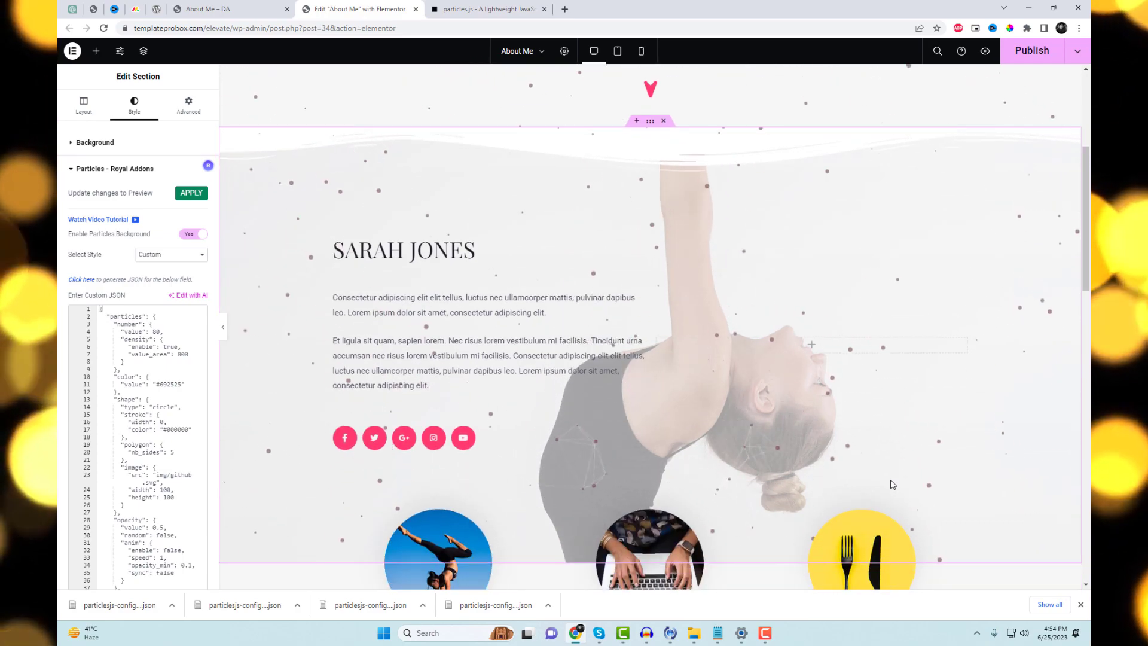
scroll(892, 484, "down", 2)
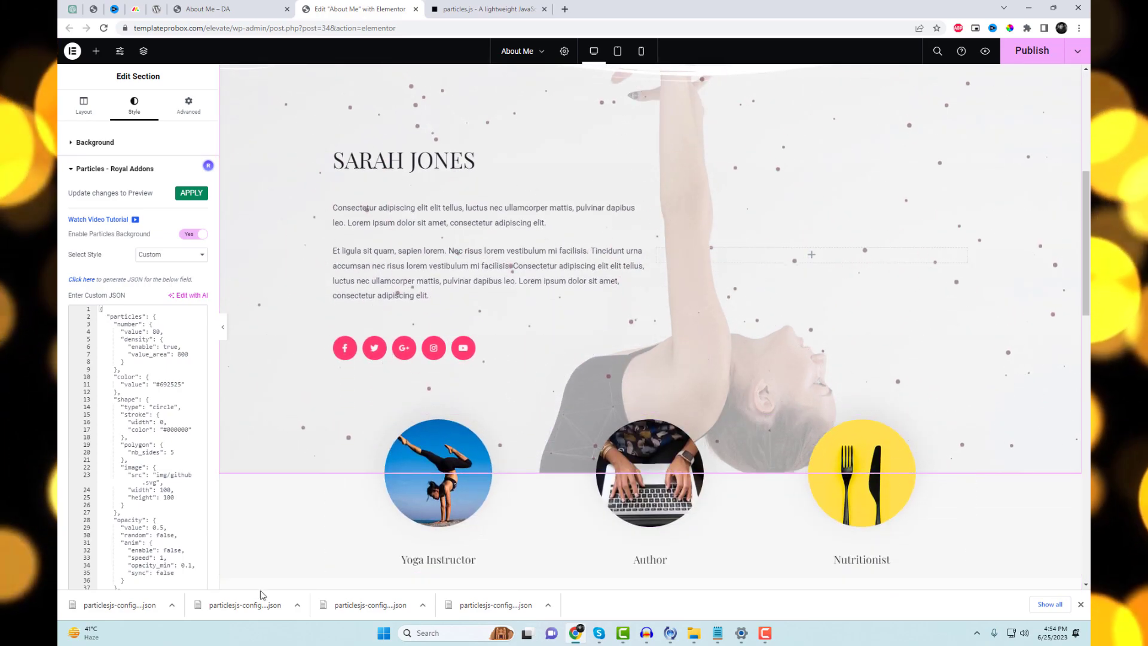
left_click(185, 197)
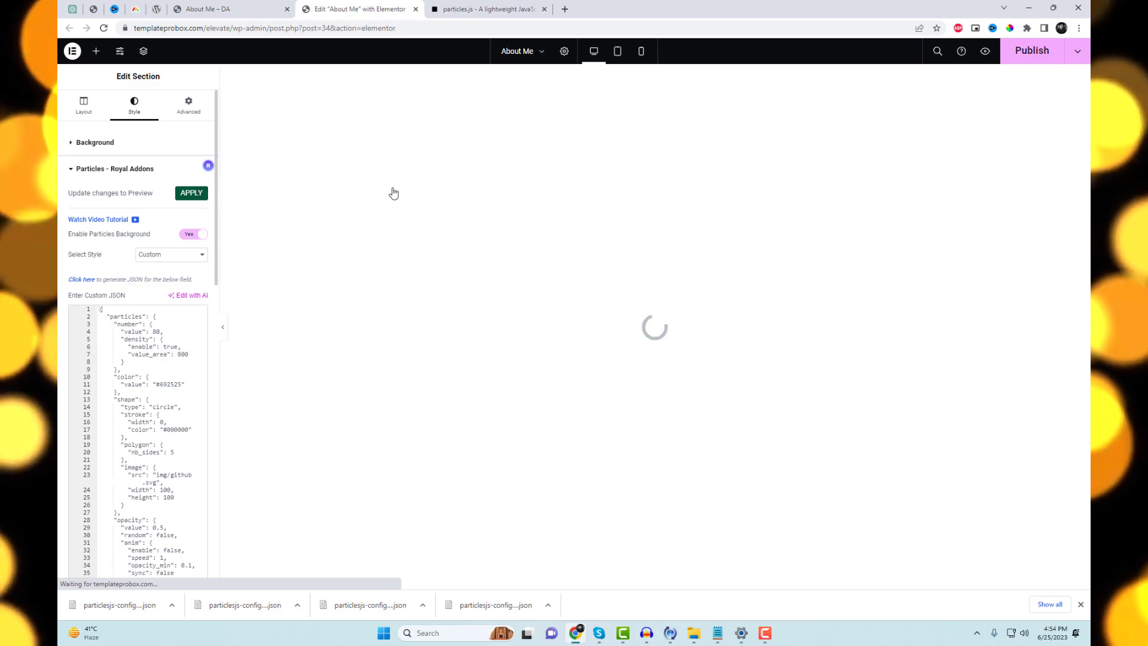
left_click(1042, 62)
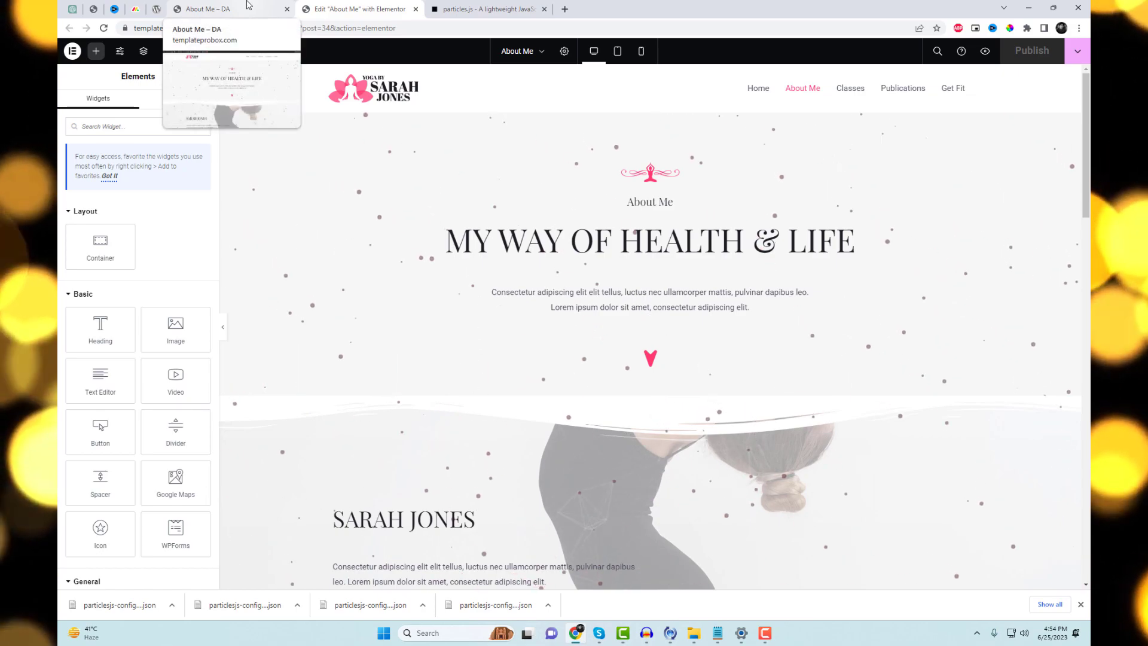
In the particles.js configurator, reduce the particle count to 6.
left_click(428, 8)
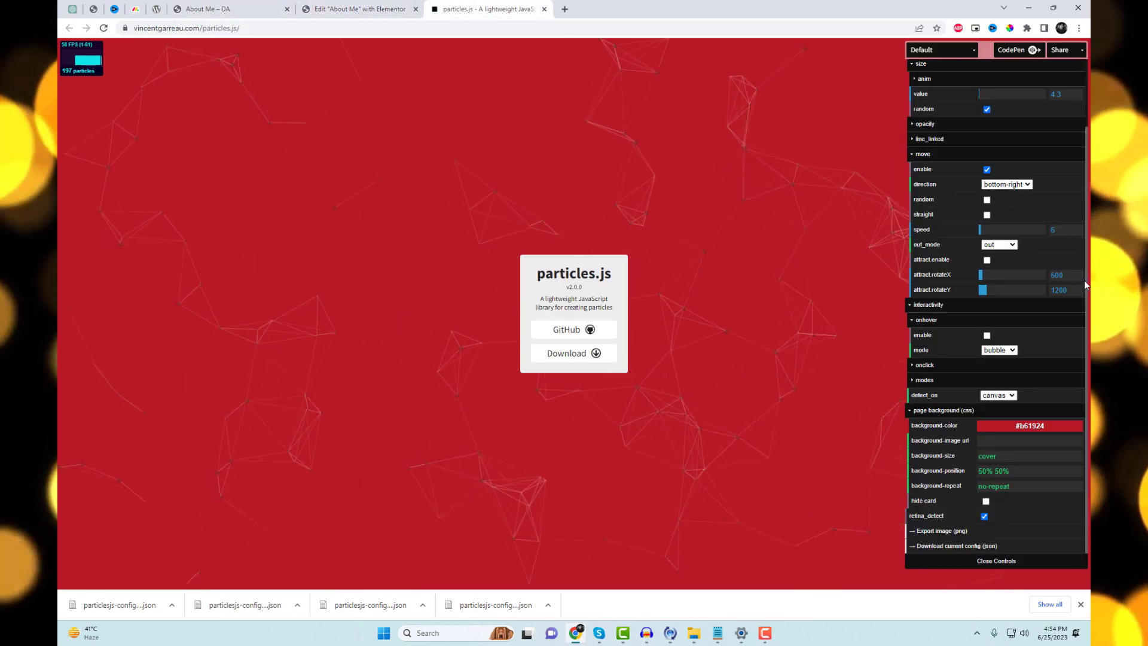
left_click(968, 202)
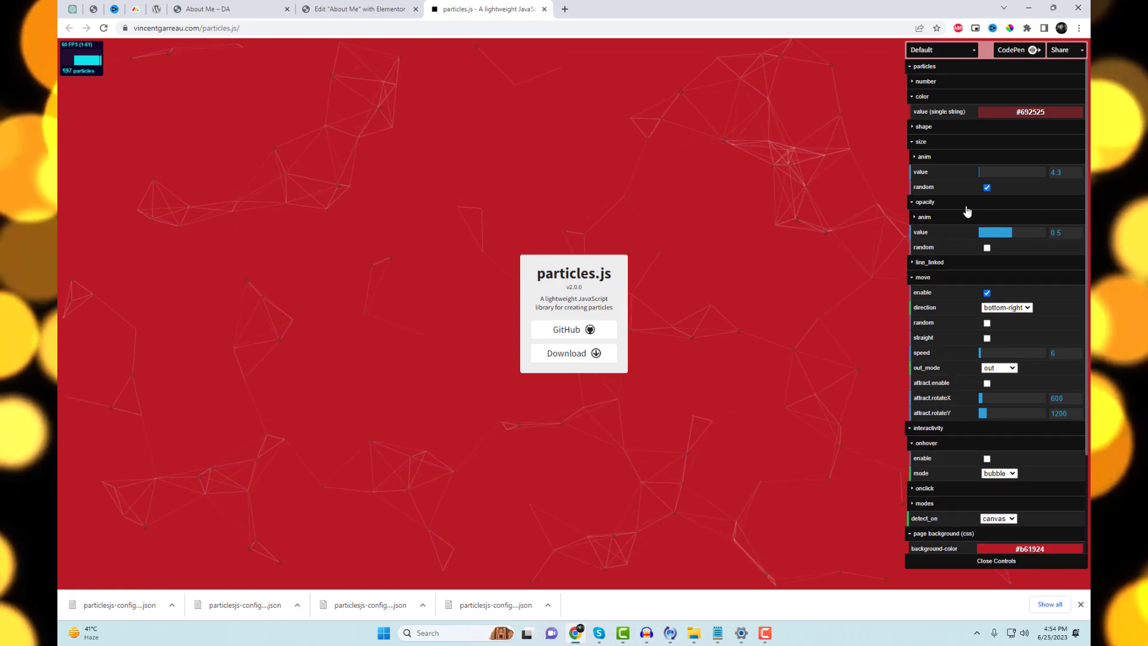
left_click(967, 262)
scroll(1014, 288, "down", 3)
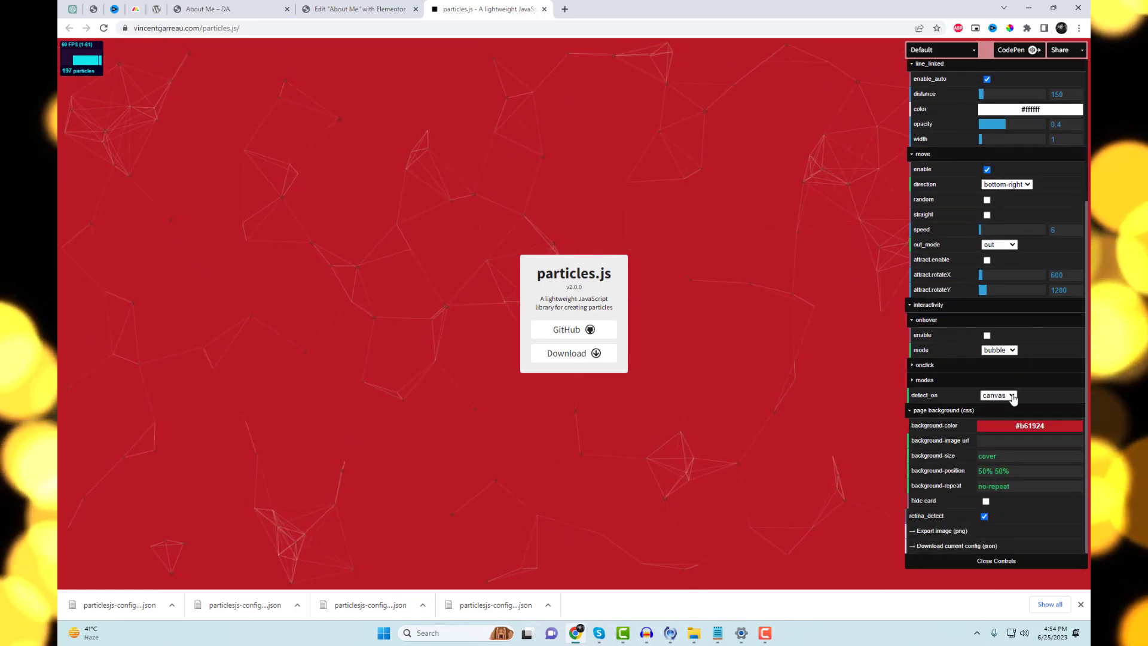
scroll(944, 124, "up", 3)
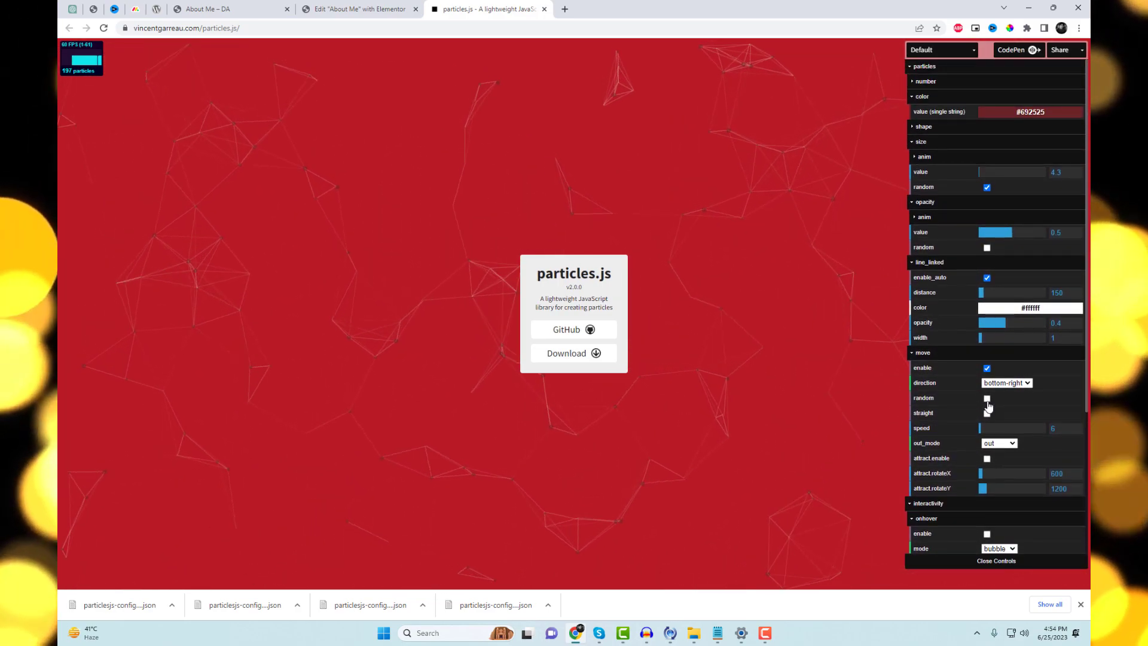
left_click(943, 82)
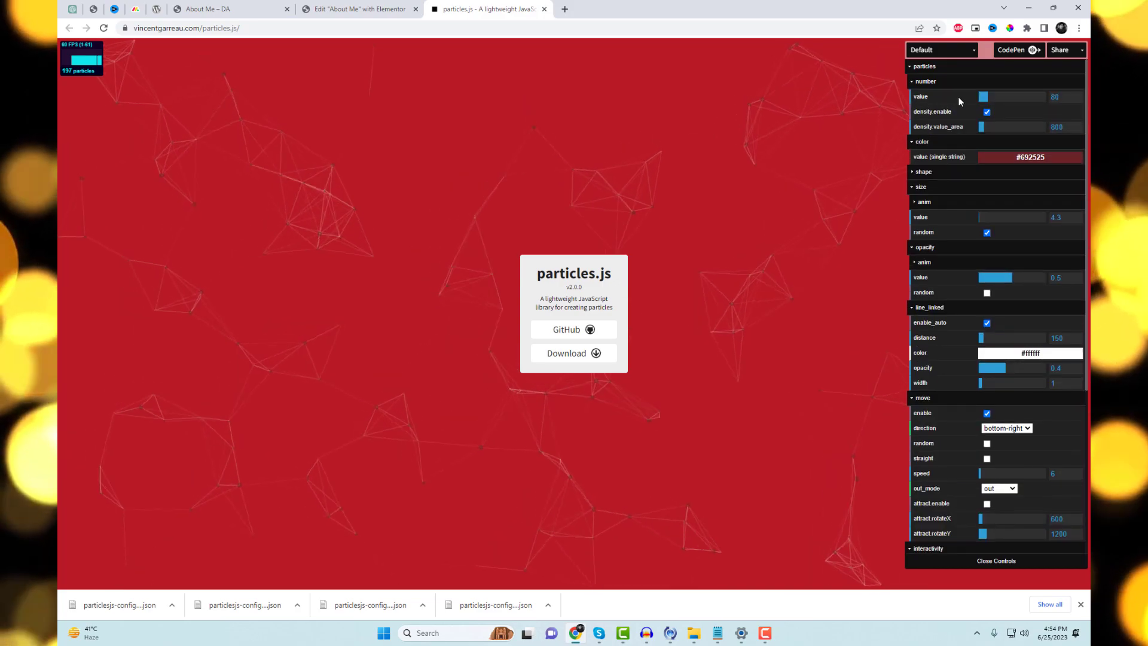
double_click(1062, 97)
type("6")
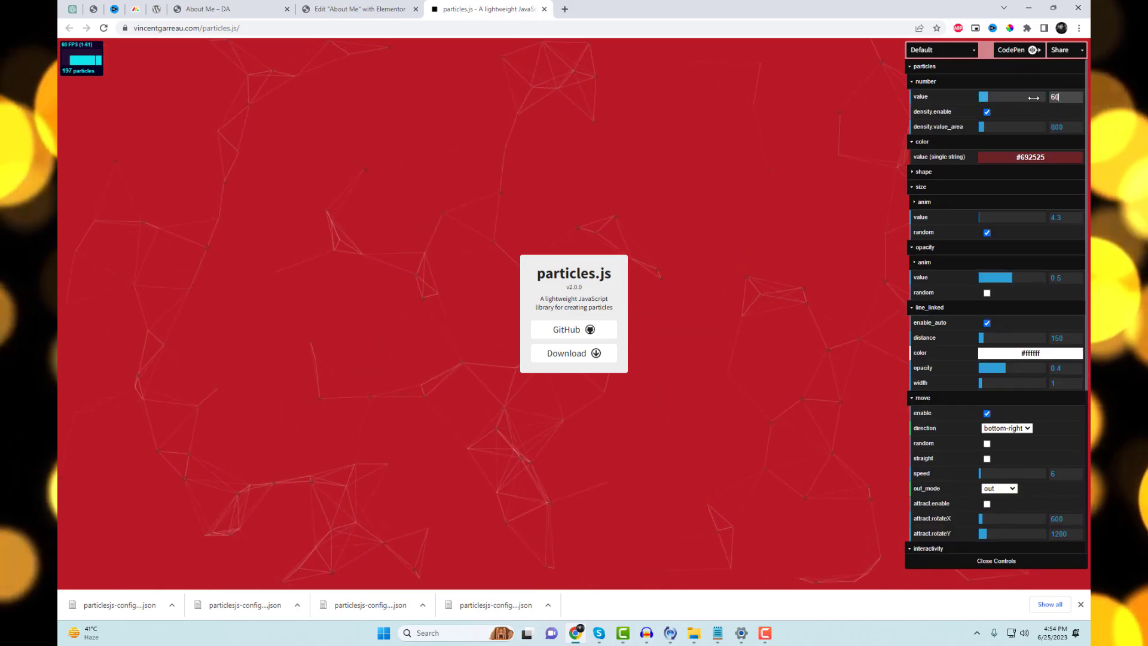
Change the particle shape to star and enlarge the particles to size 12.
left_click(941, 85)
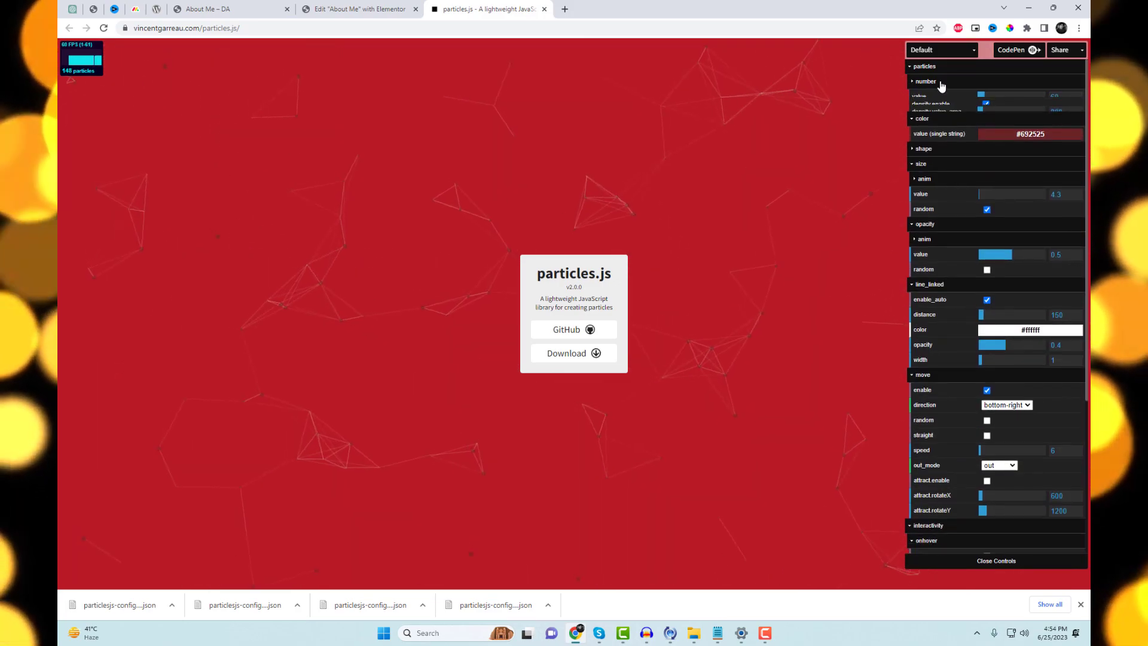
left_click(943, 96)
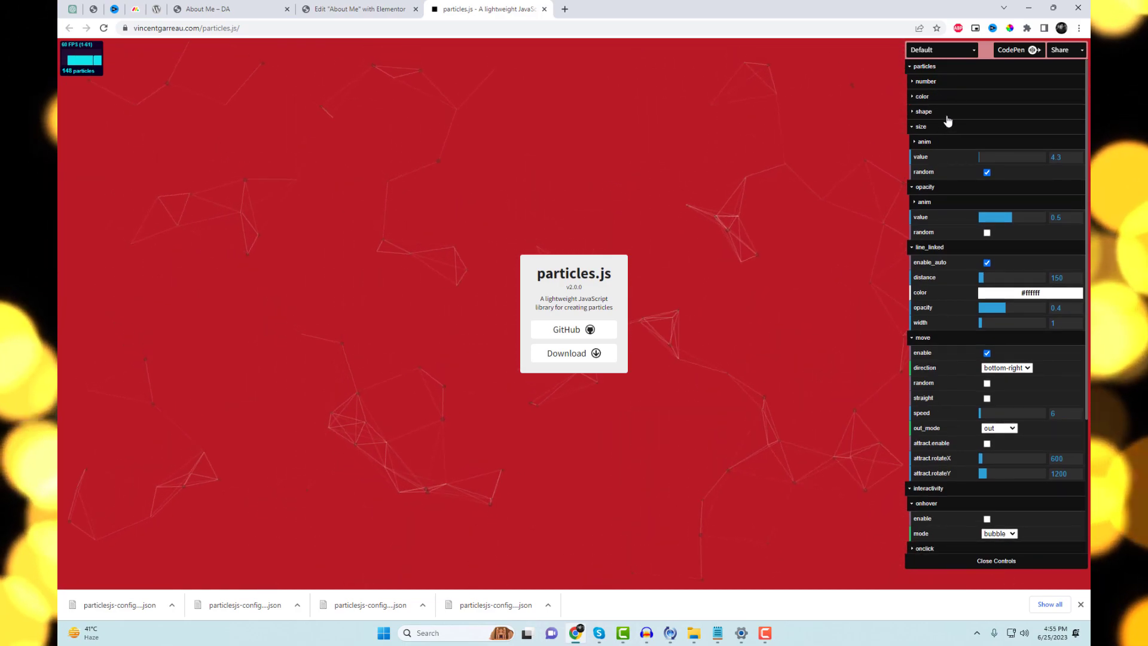
left_click(947, 113)
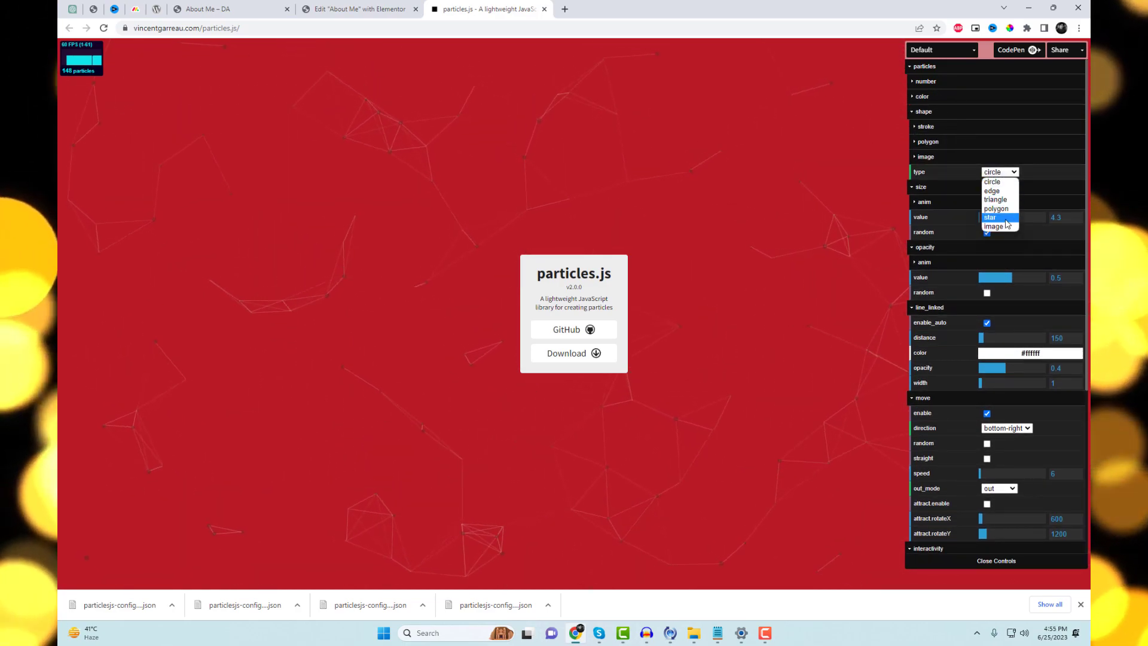
left_click(1004, 218)
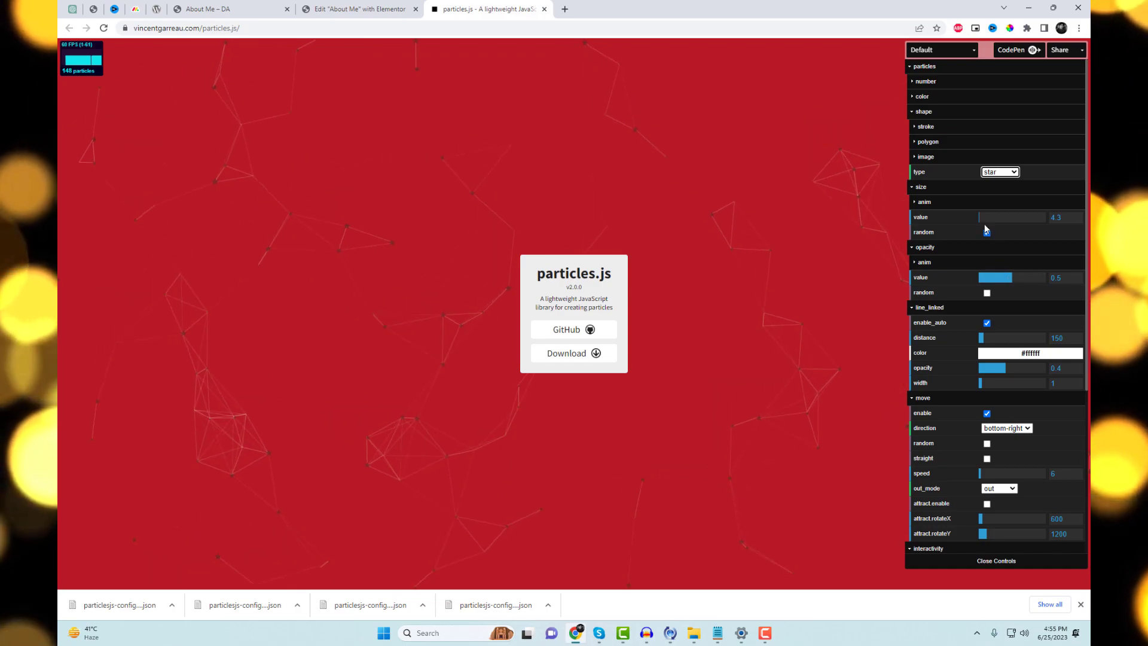
left_click_drag(983, 218, 981, 220)
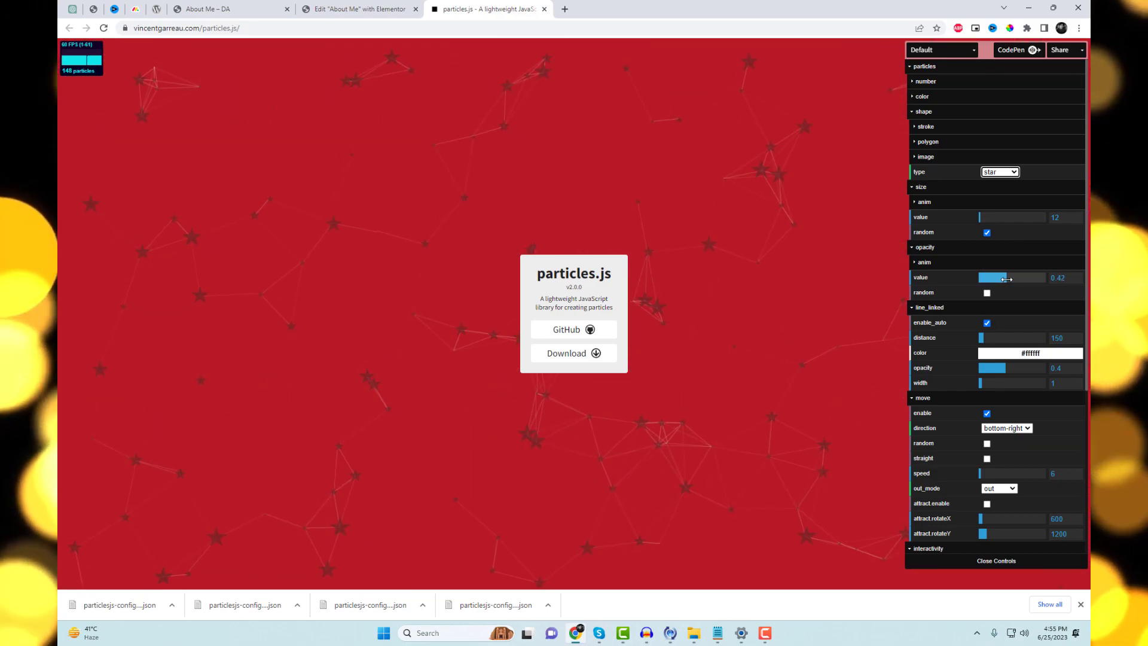
Download the star config as JSON, open it and select all of its text.
scroll(1015, 373, "down", 5)
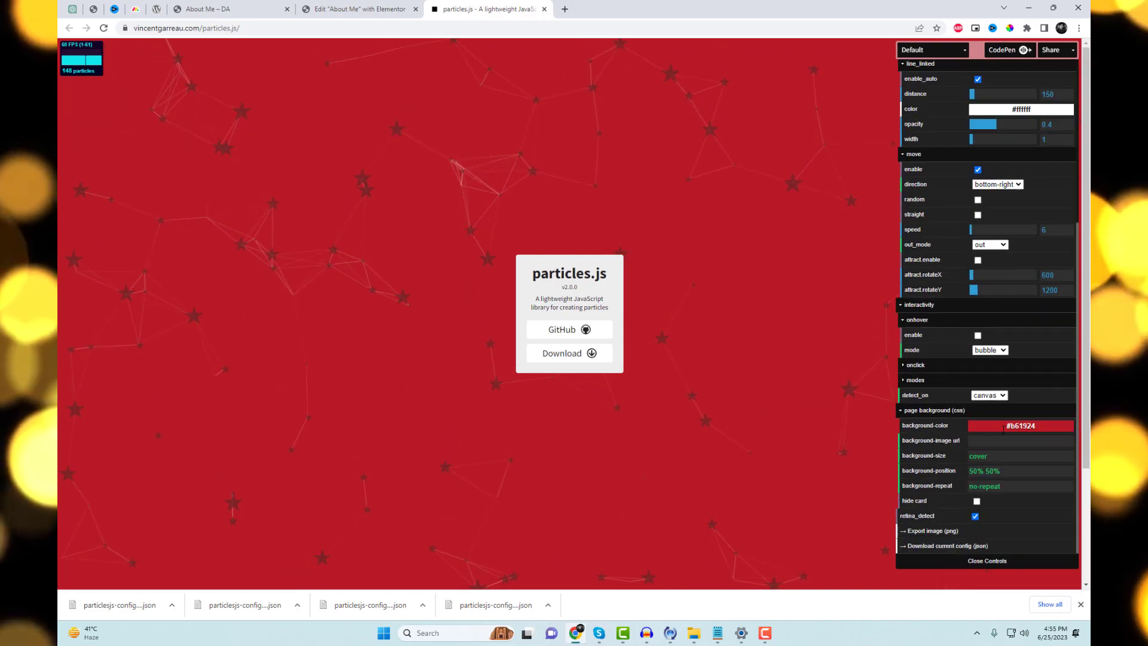
left_click(943, 548)
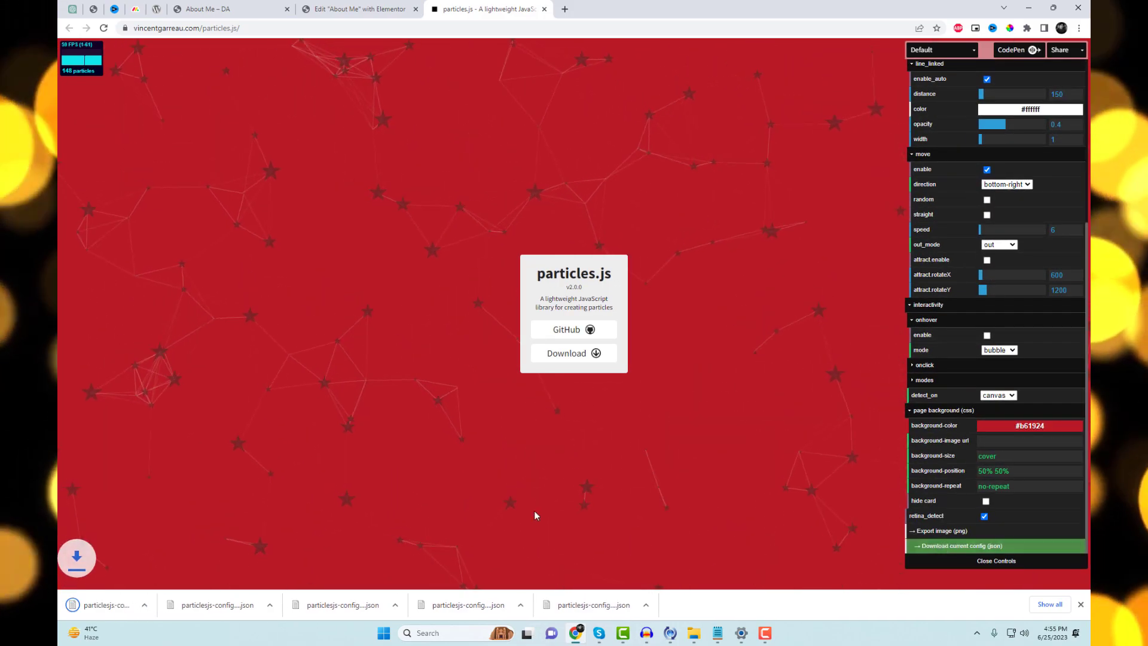
left_click(119, 605)
left_click(145, 427)
key("ctrl+a")
key("ctrl+c")
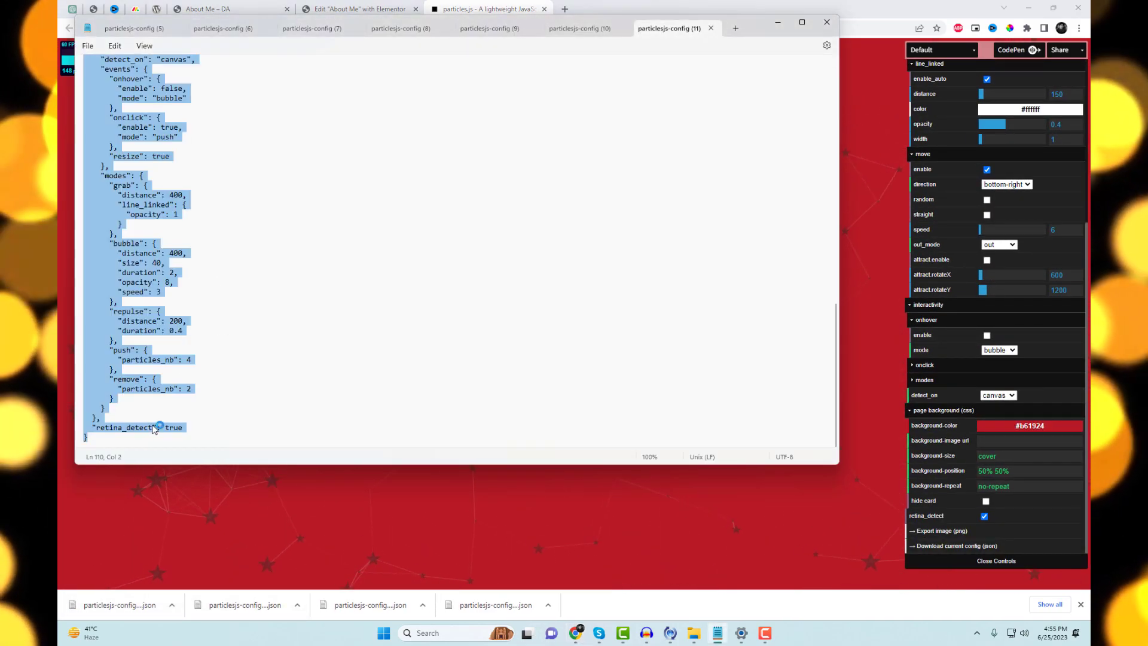
left_click(372, 5)
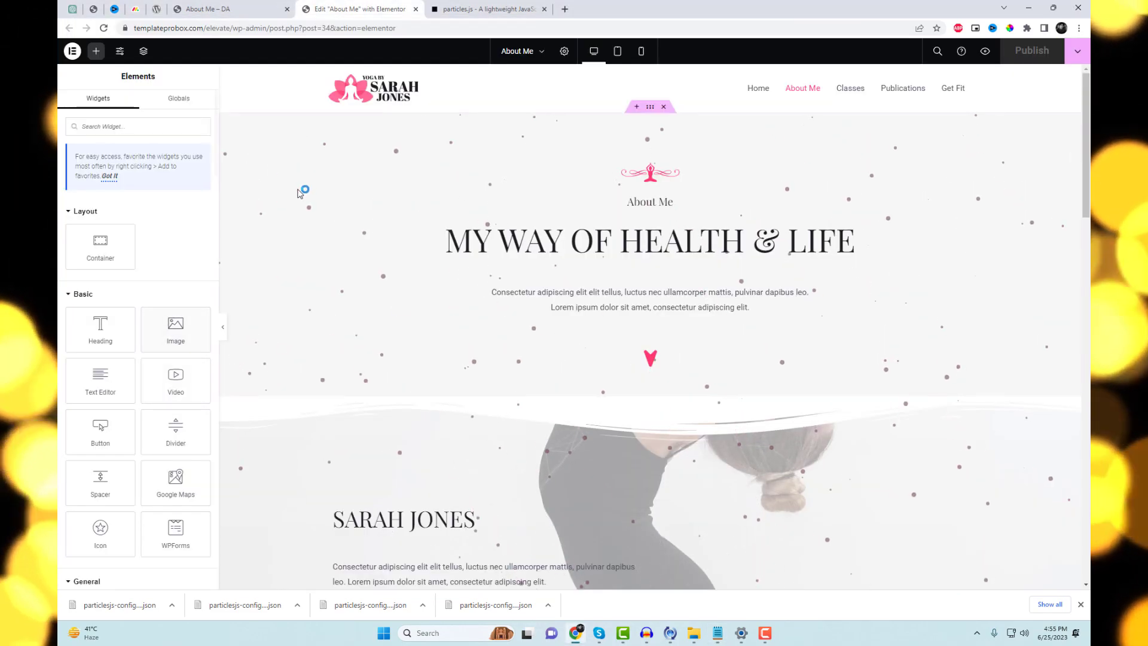
Paste the star particle JSON into the Sarah Jones section's Custom JSON field, apply it and publish the page.
left_click(432, 342)
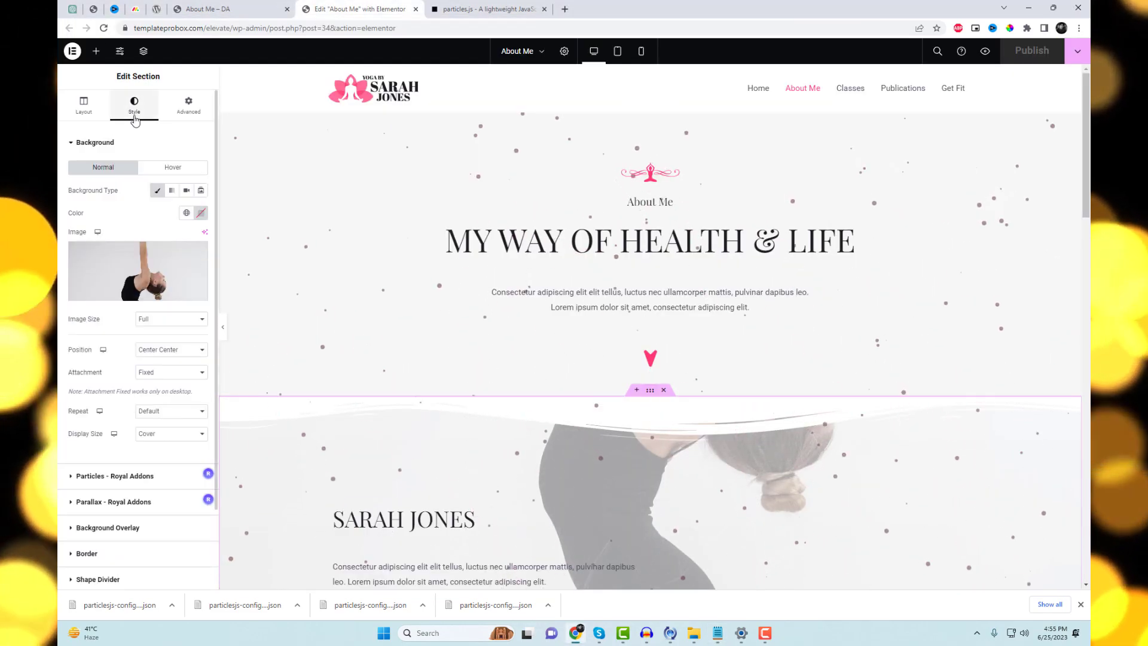
scroll(134, 359, "down", 2)
left_click(167, 389)
left_click(167, 390)
key("ctrl+a")
key("ctrl+v")
left_click(191, 193)
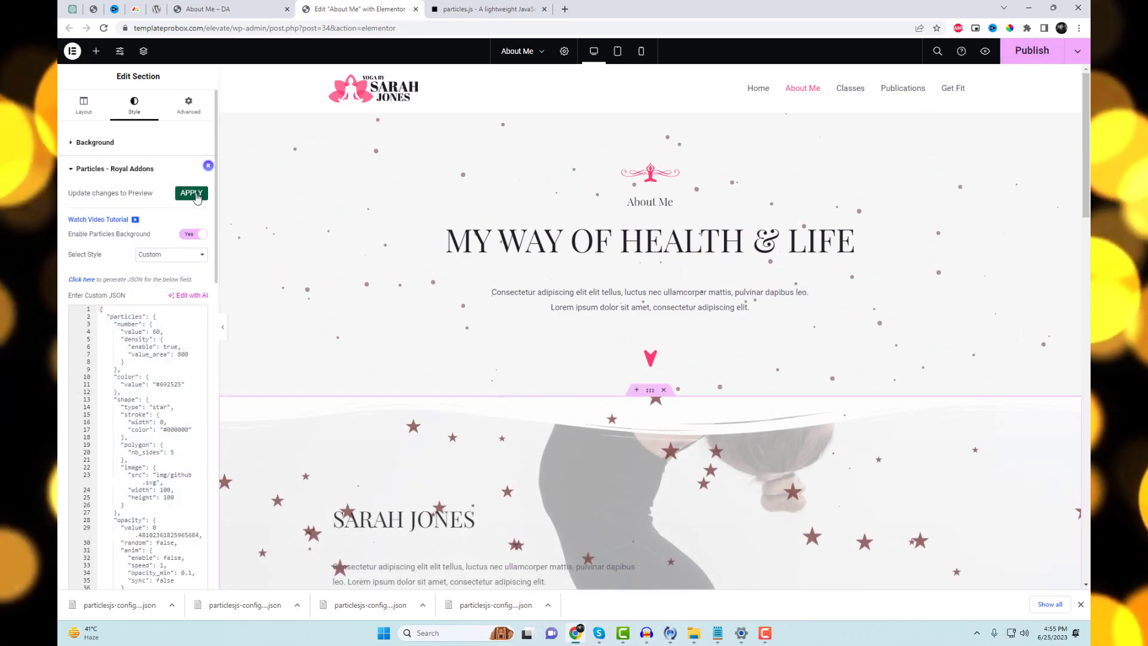
left_click(196, 195)
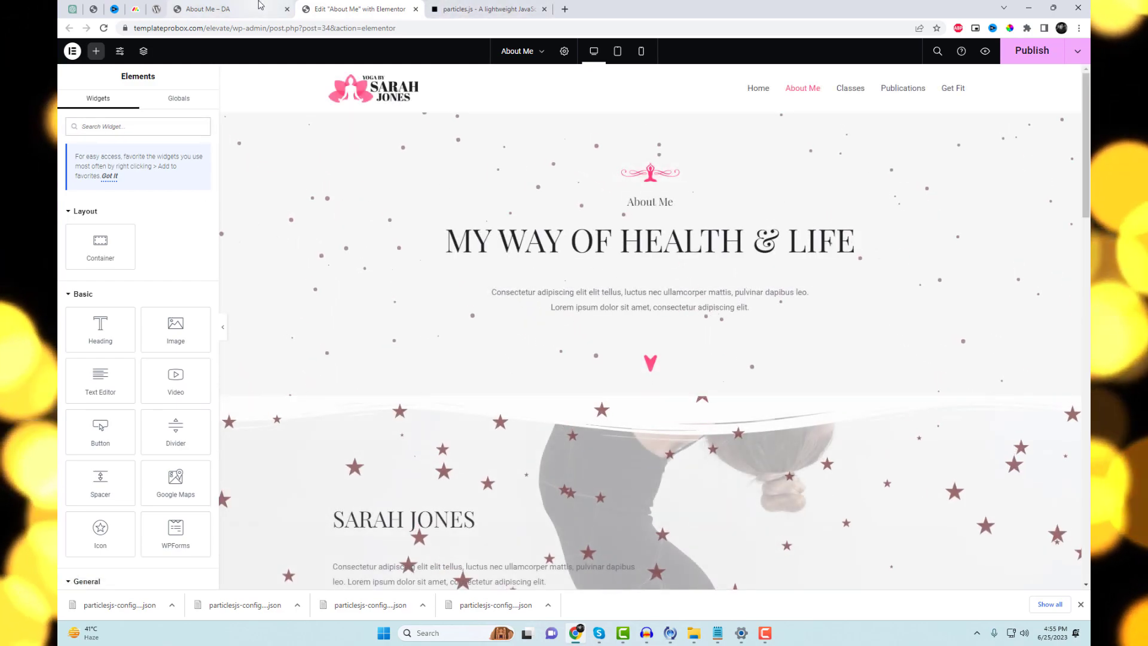
left_click(1018, 55)
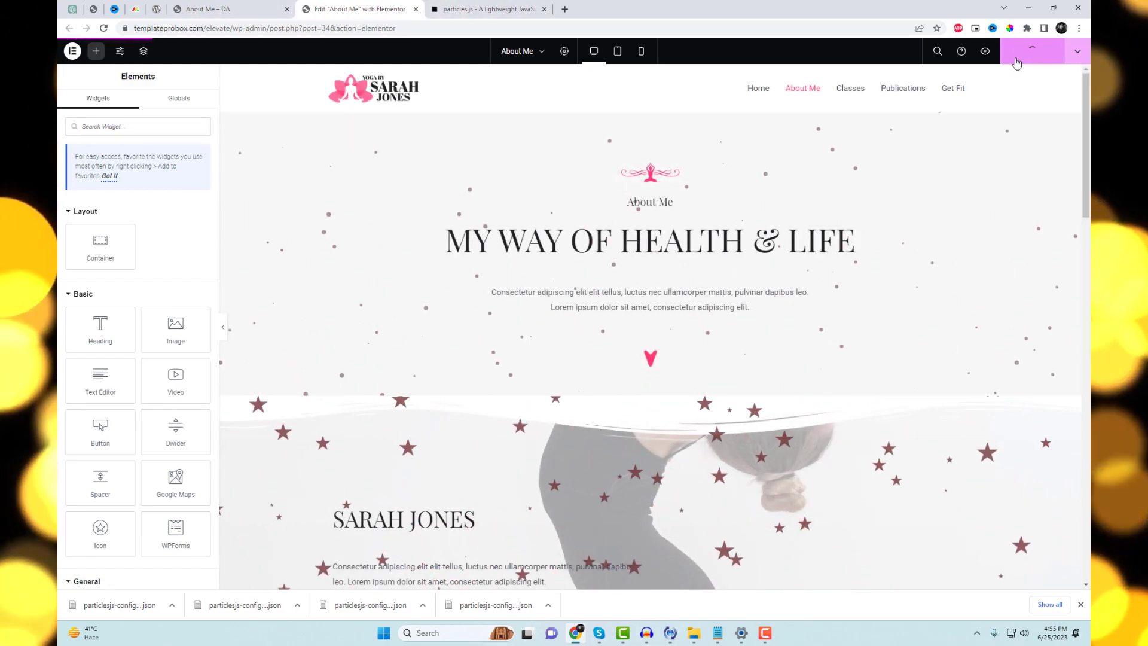
left_click(208, 9)
Reload the live About Me page and scroll down to check the particle backgrounds.
left_click(288, 27)
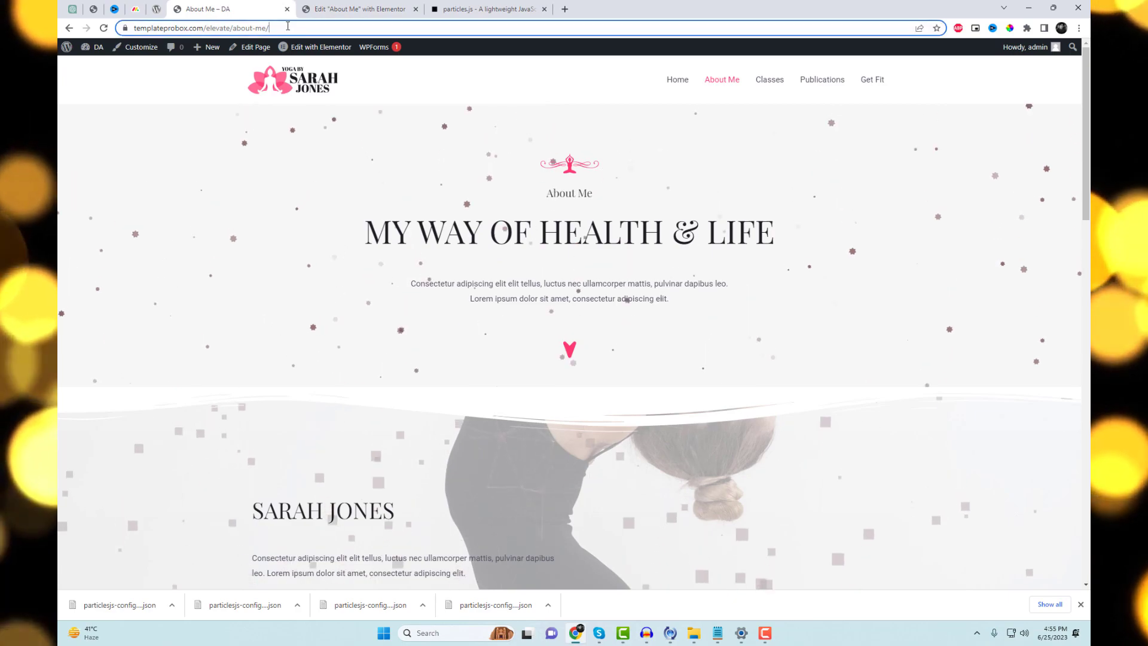
key("Return")
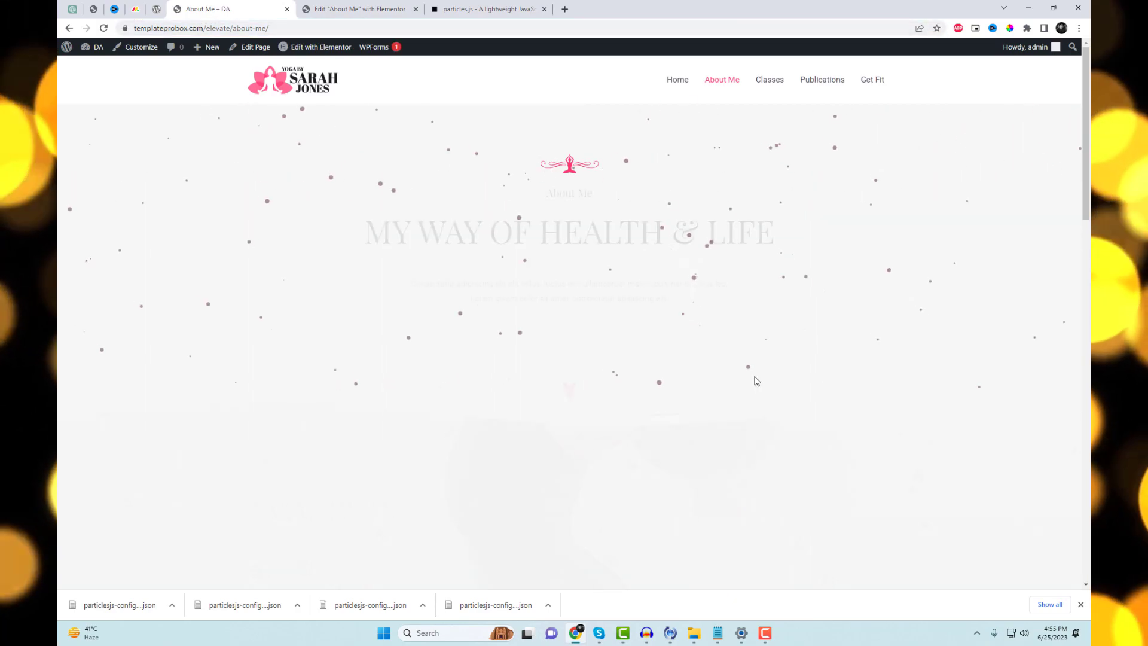
scroll(494, 360, "down", 6)
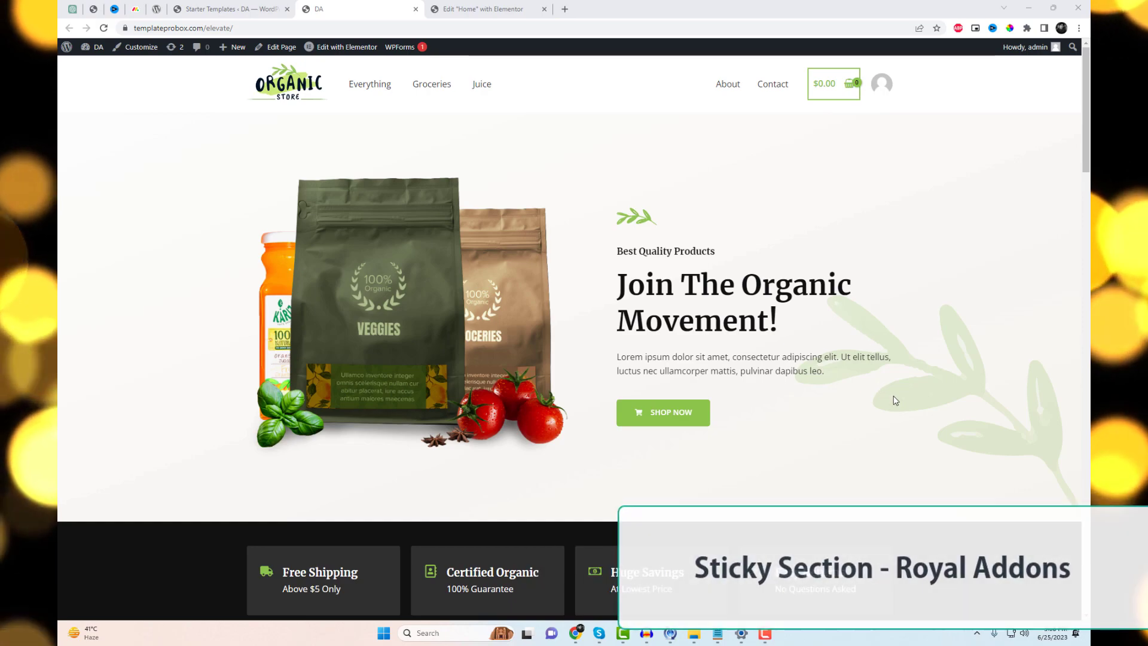
Switch to the Home page's Elementor editor and scroll down to the dark Free Shipping features section.
scroll(894, 400, "down", 5)
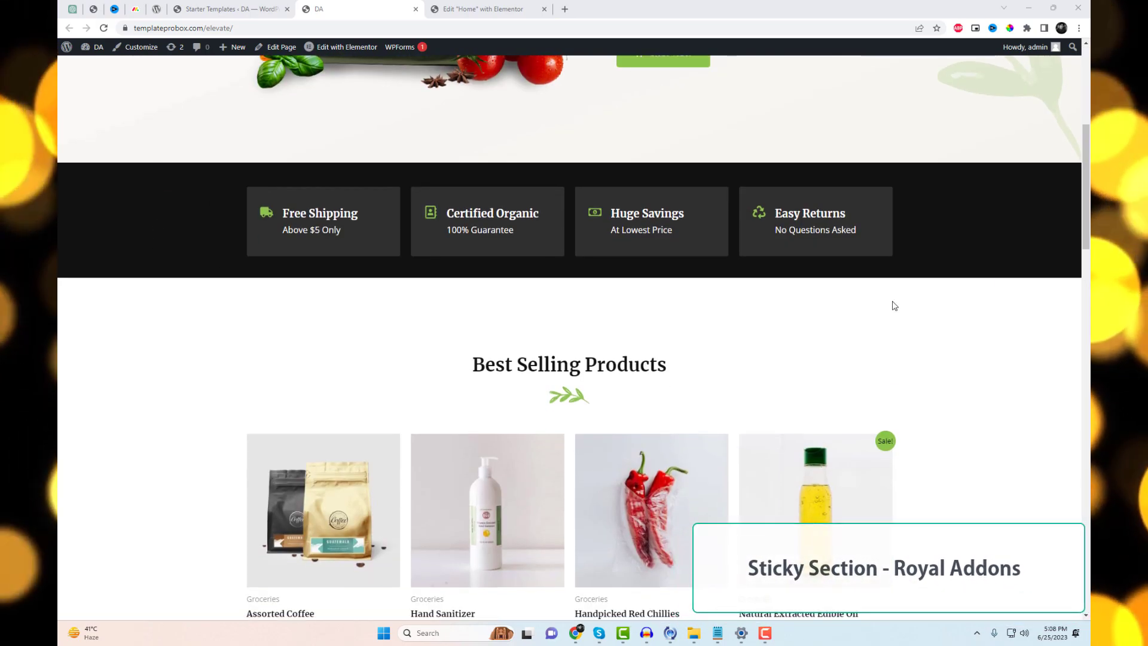
left_click(491, 8)
scroll(831, 327, "down", 4)
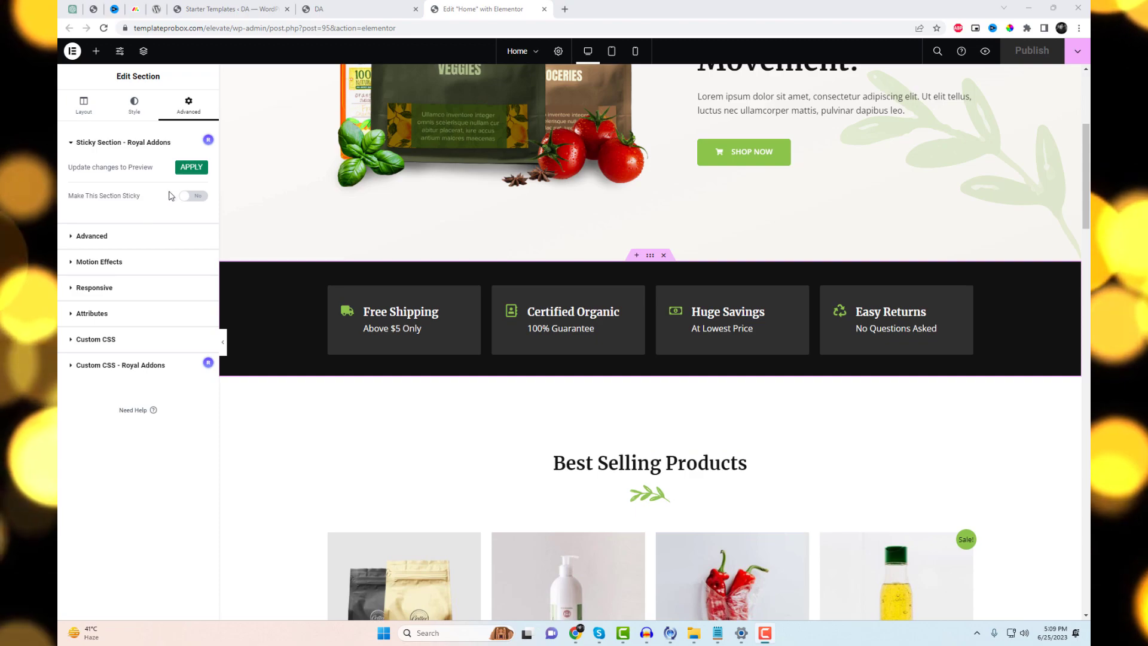
Make the features section sticky with offset 2 and 25 px top and bottom padding.
left_click(200, 196)
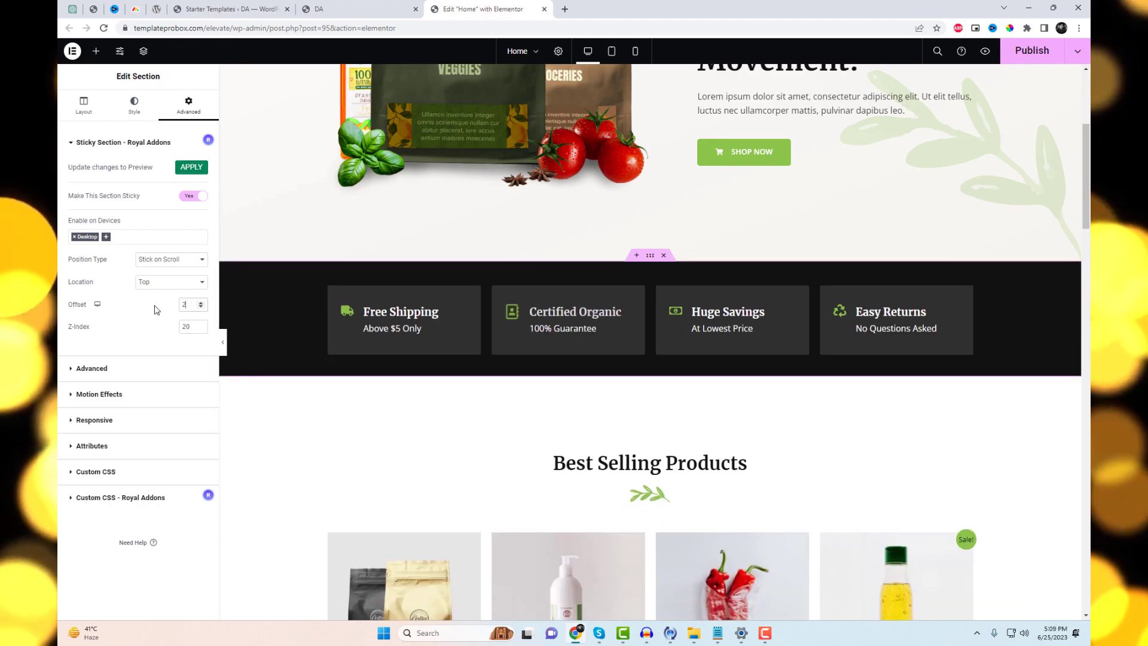
type("2")
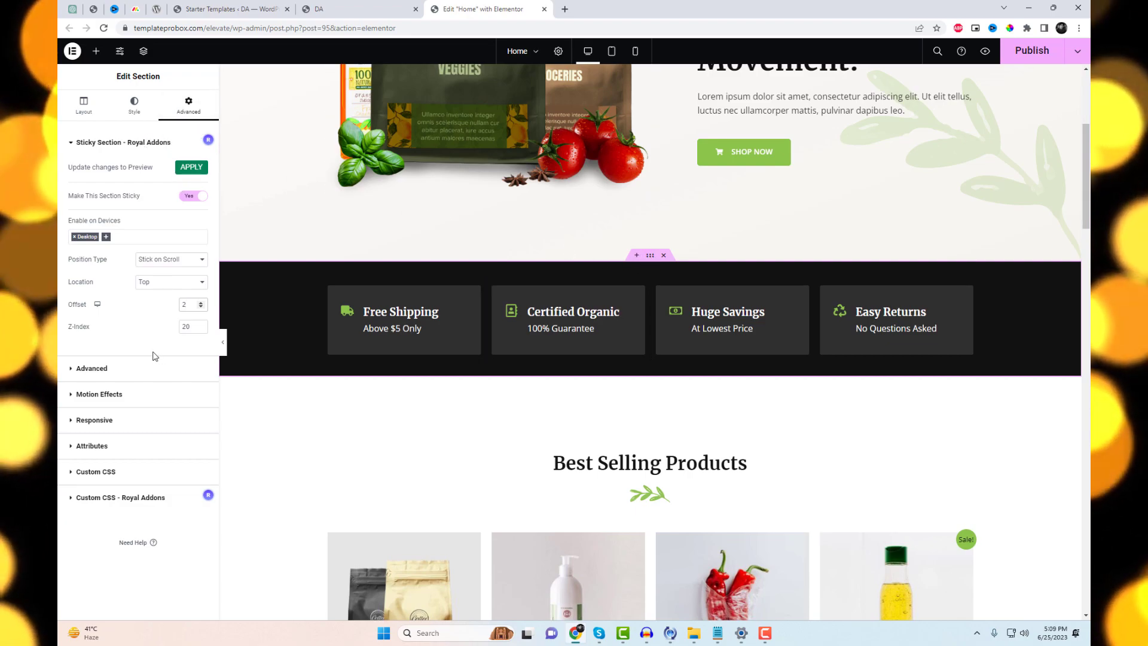
left_click(143, 368)
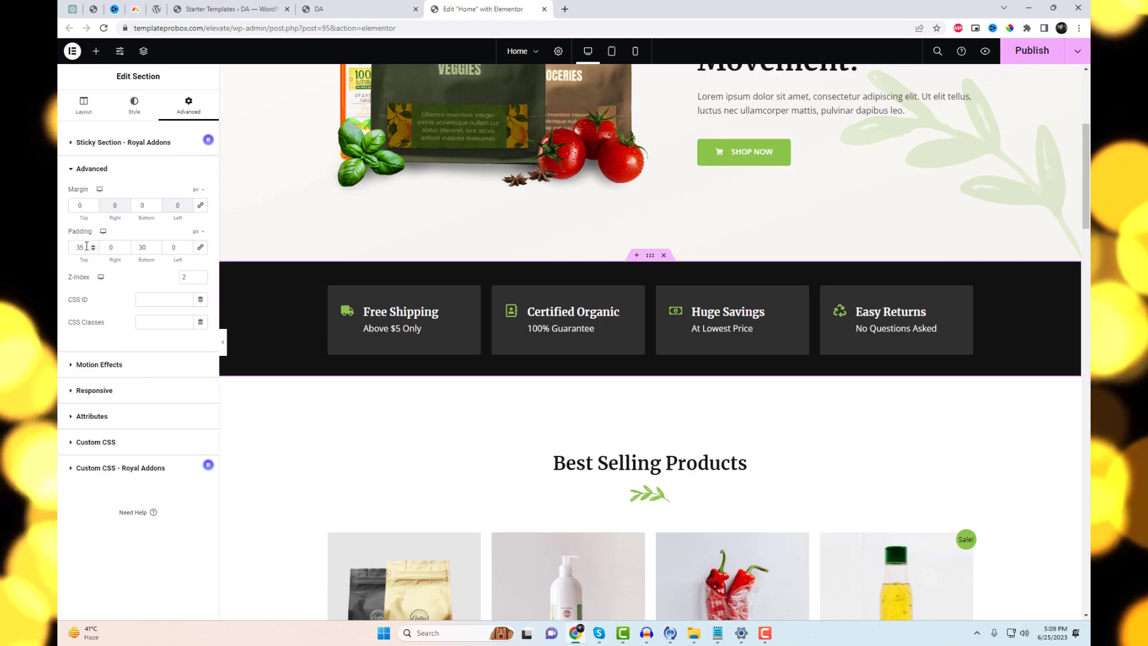
type("0")
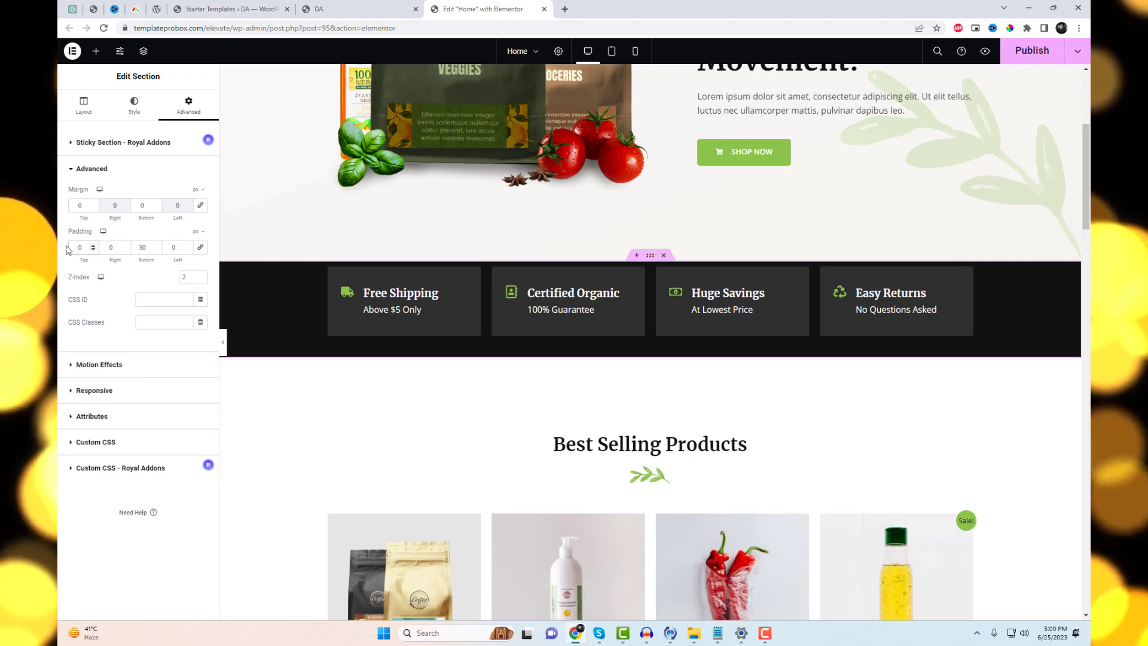
key("ctrl+z")
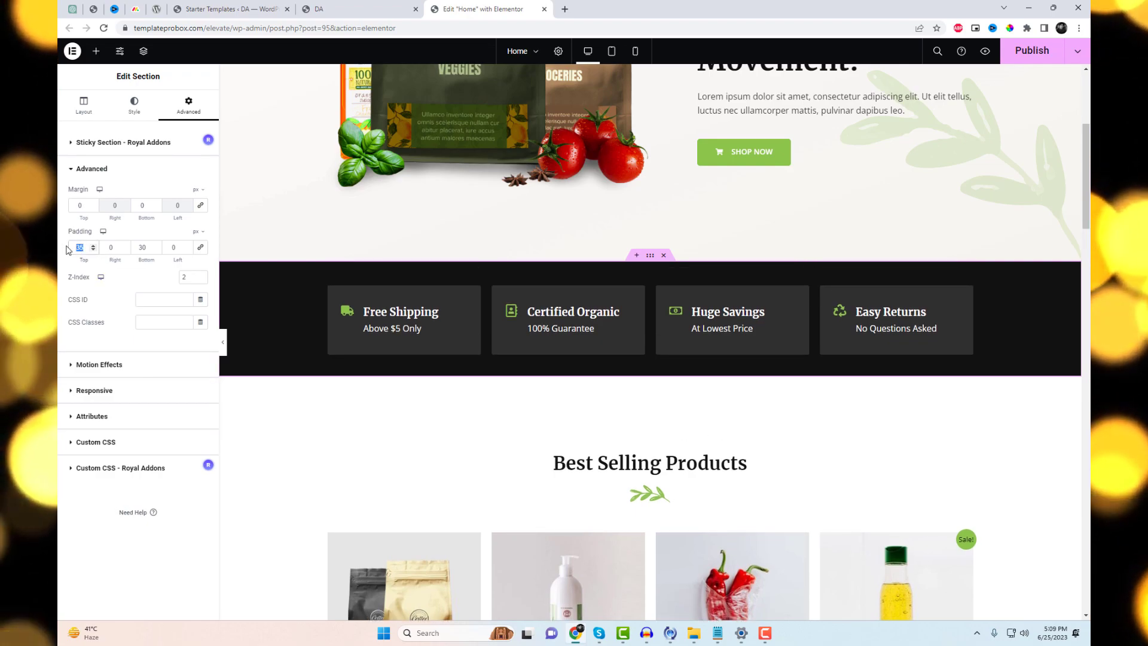
type("25")
key("Tab")
key("Tab")
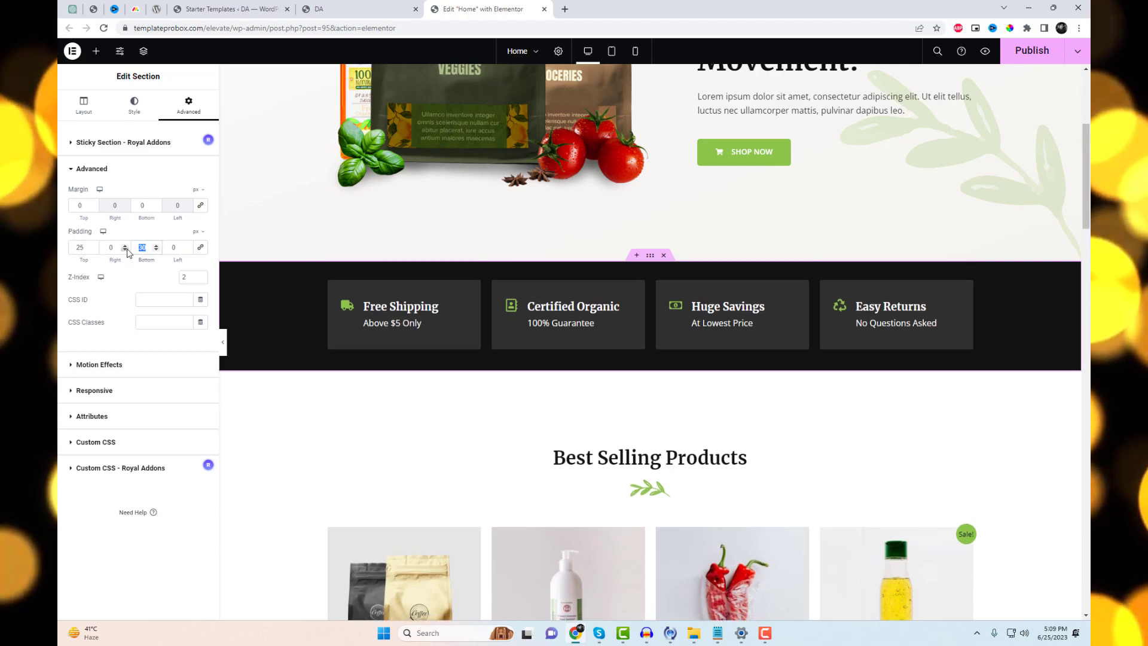
type("25")
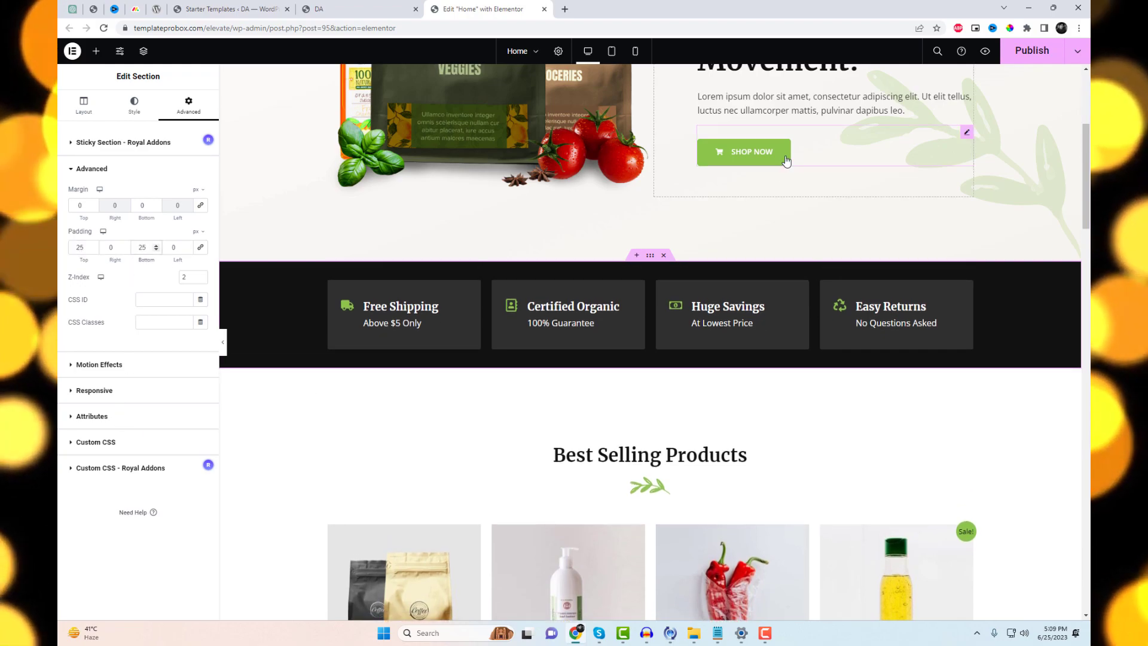
Publish the Home page and reload it on the live site.
left_click(1024, 60)
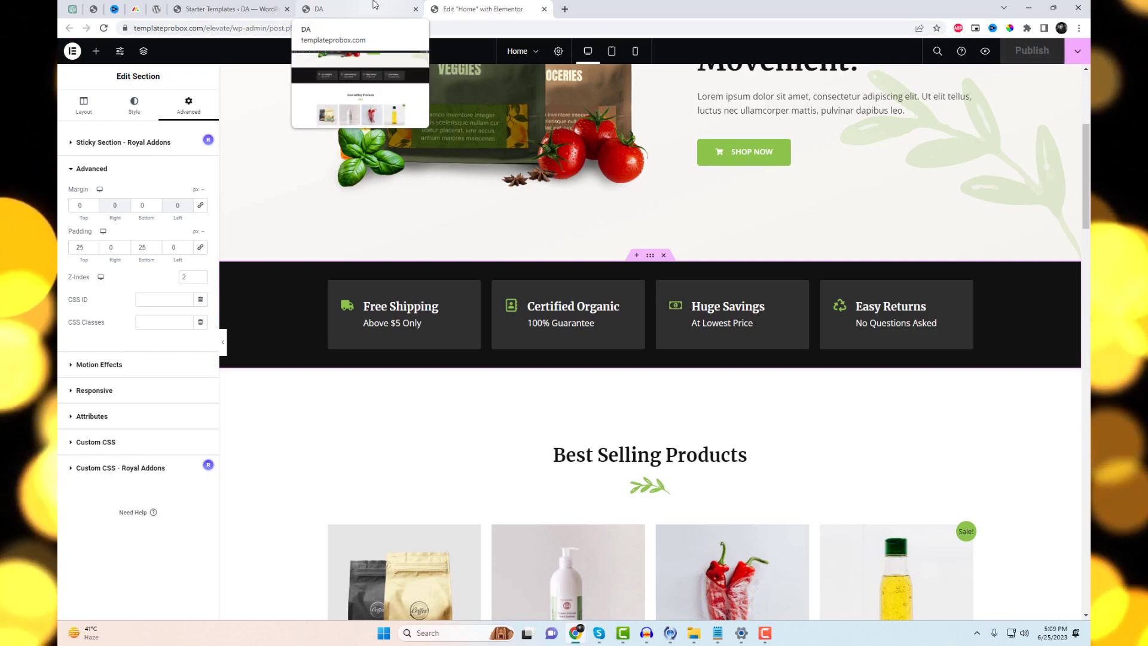
left_click(400, 5)
right_click(695, 133)
Reload the live home page and scroll up and down to check the features band stays pinned.
left_click(723, 173)
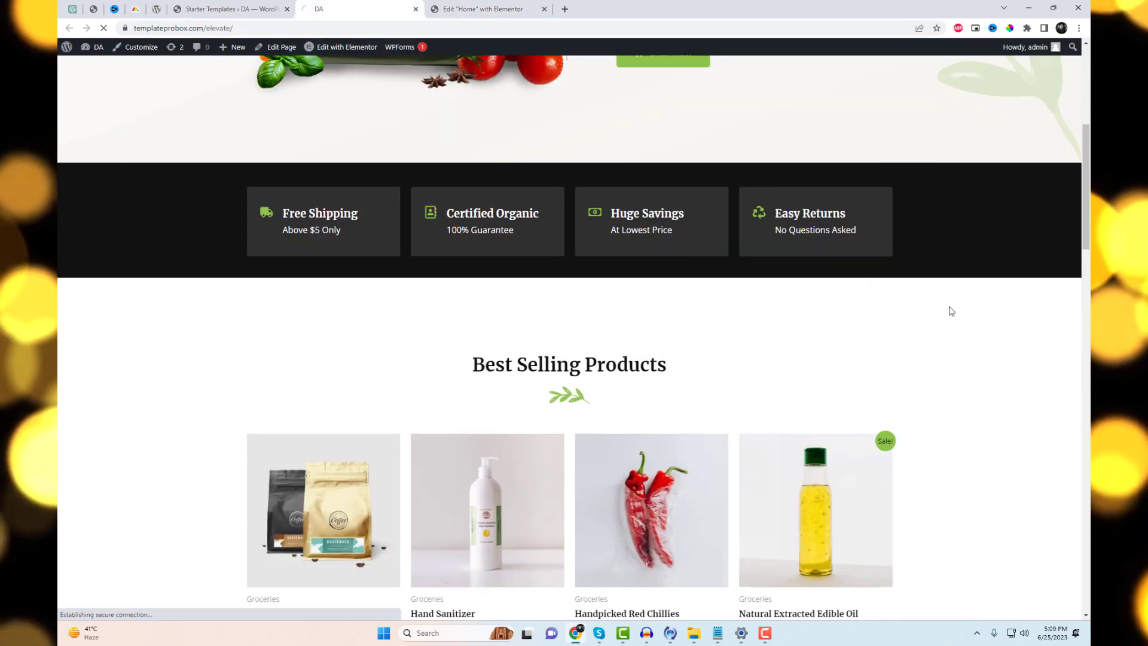
scroll(930, 334, "down", 13)
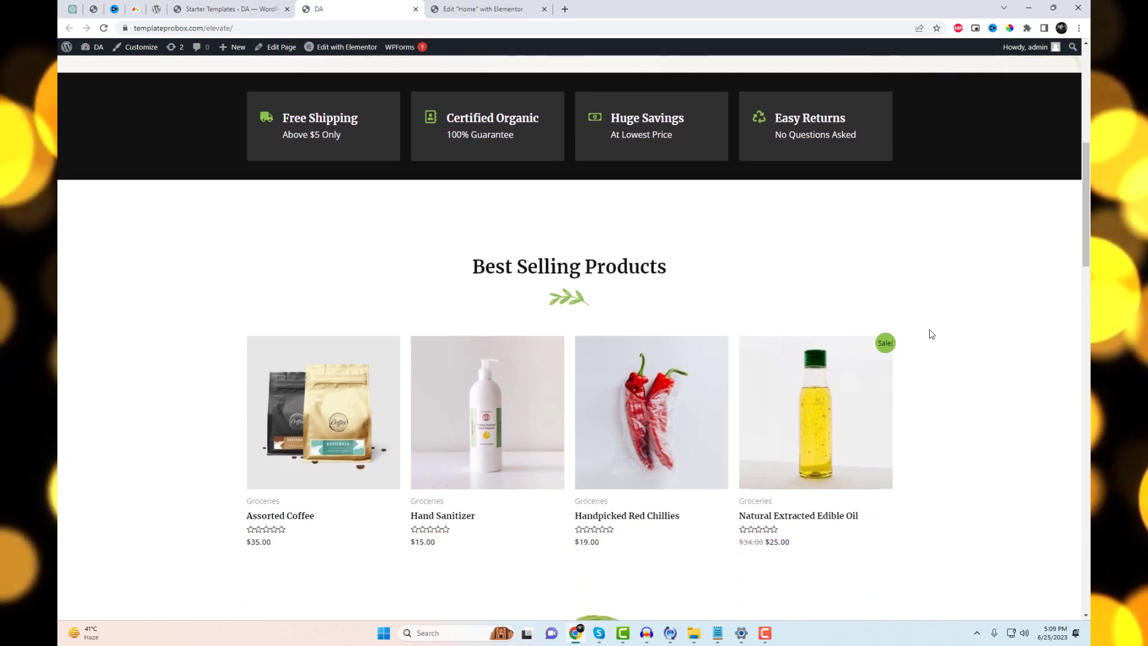
scroll(932, 334, "down", 12)
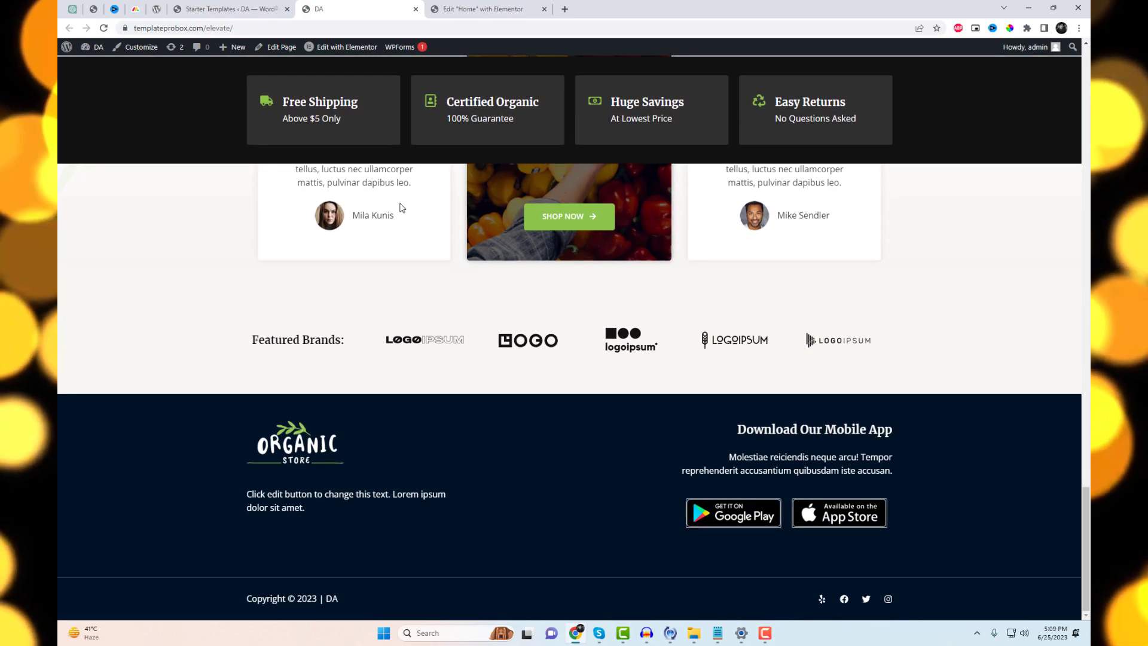
scroll(887, 342, "up", 20)
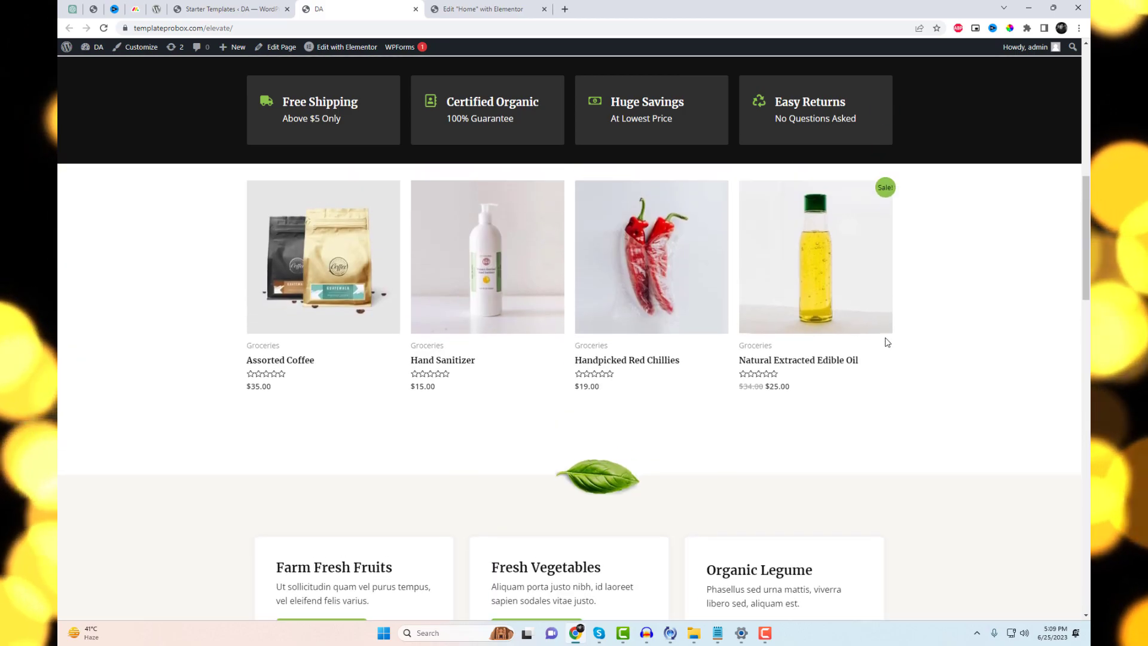
scroll(887, 342, "down", 20)
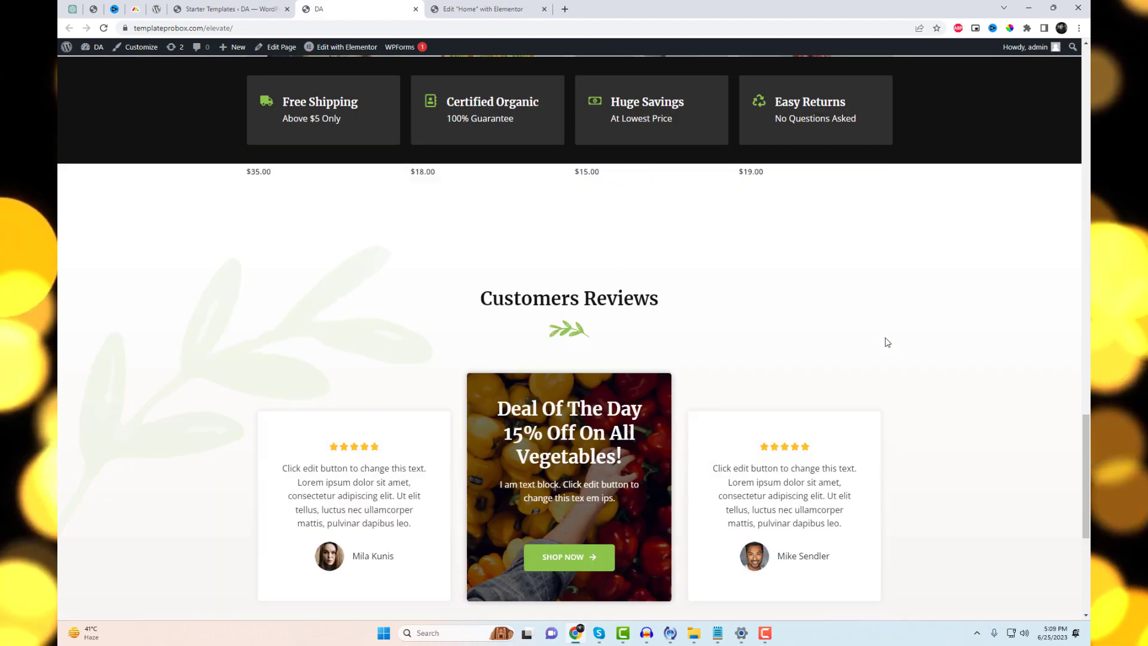
scroll(886, 342, "up", 15)
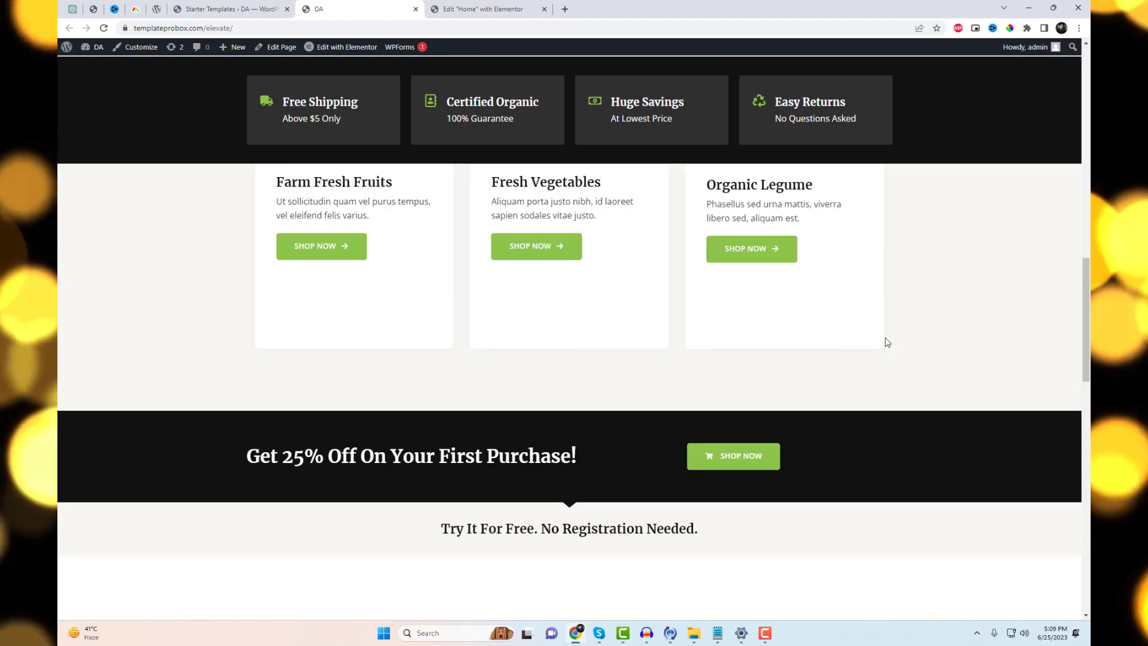
scroll(886, 342, "up", 8)
scroll(887, 342, "down", 9)
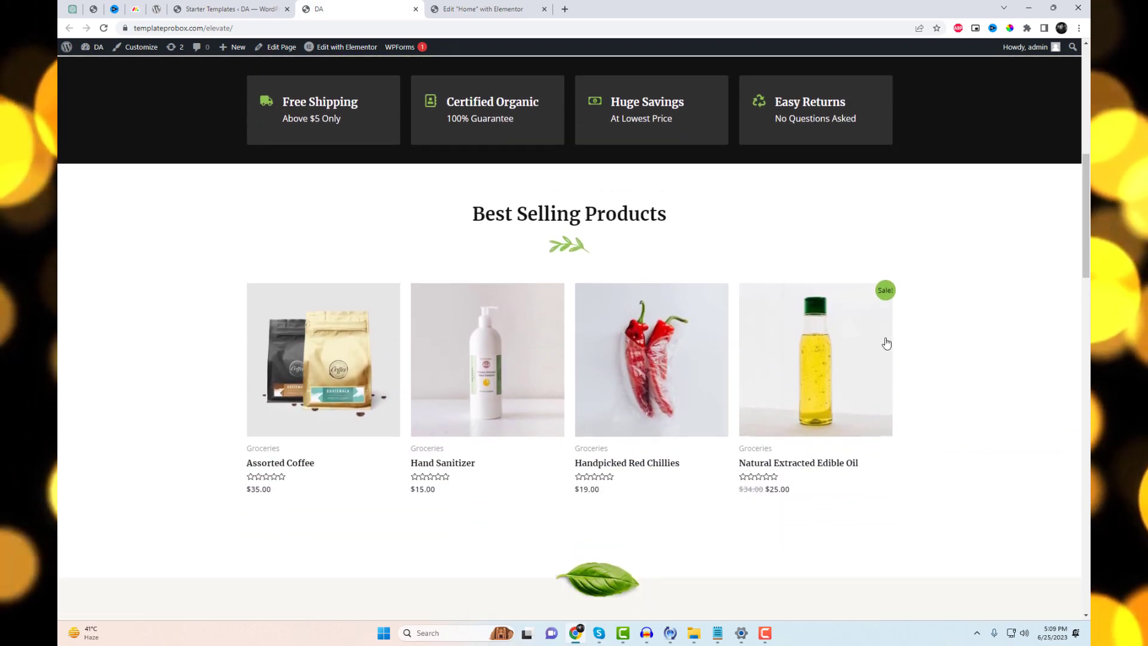
scroll(887, 342, "up", 9)
scroll(887, 342, "down", 3)
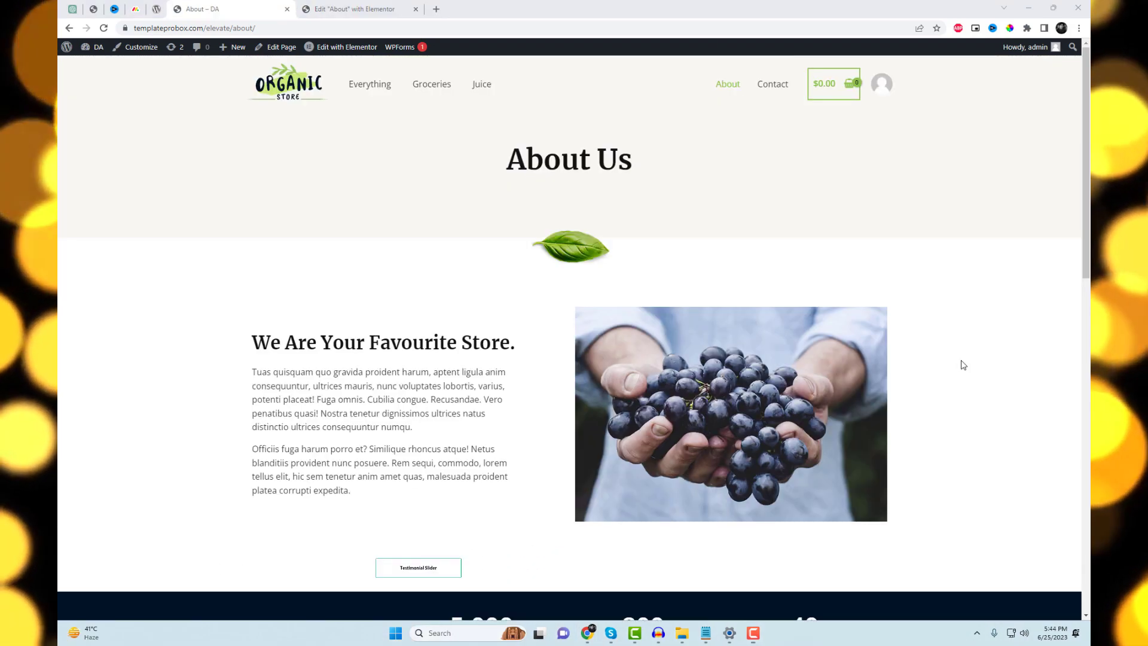
scroll(957, 361, "down", 3)
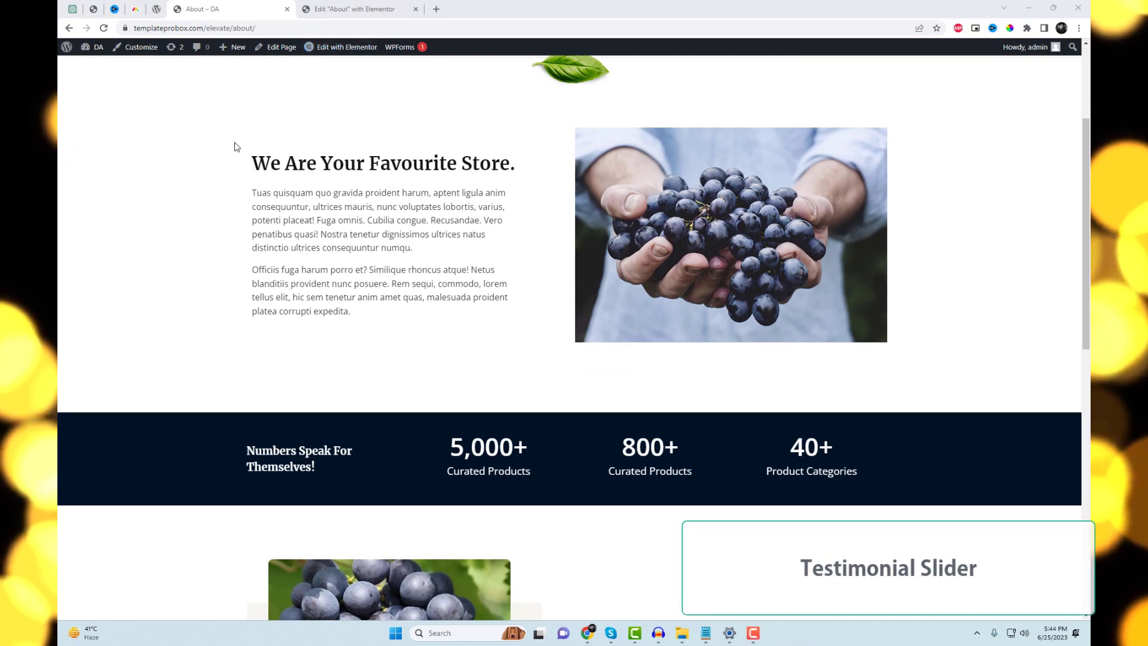
On the About page, insert the Testimonial v3 block from the Royal Addons block library.
left_click(353, 9)
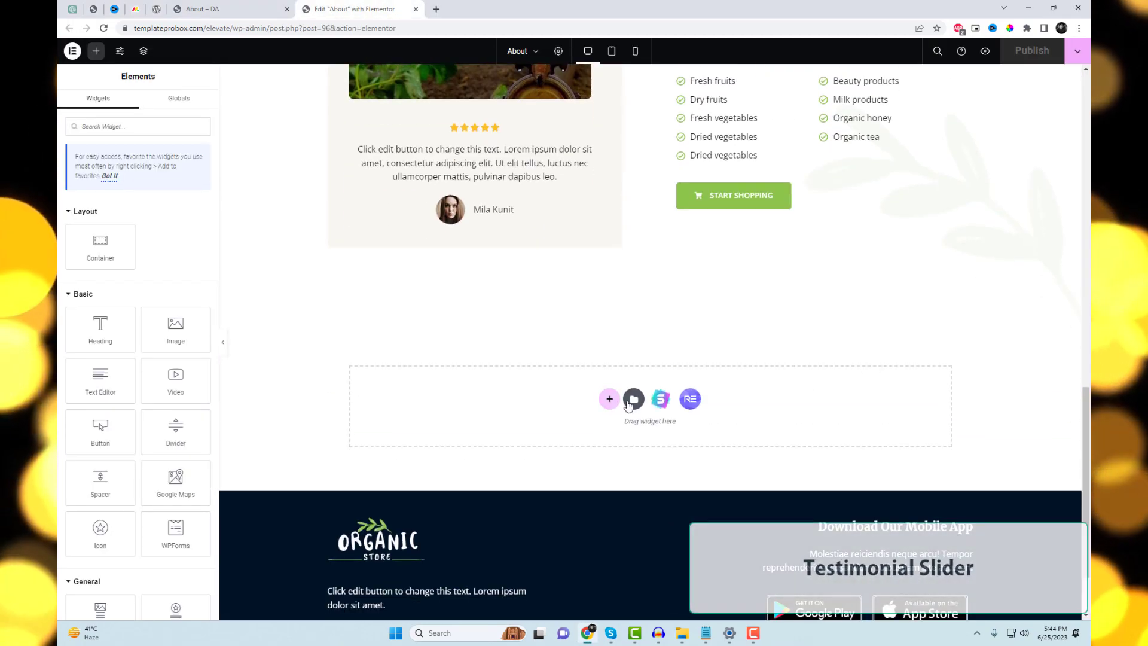
left_click(690, 399)
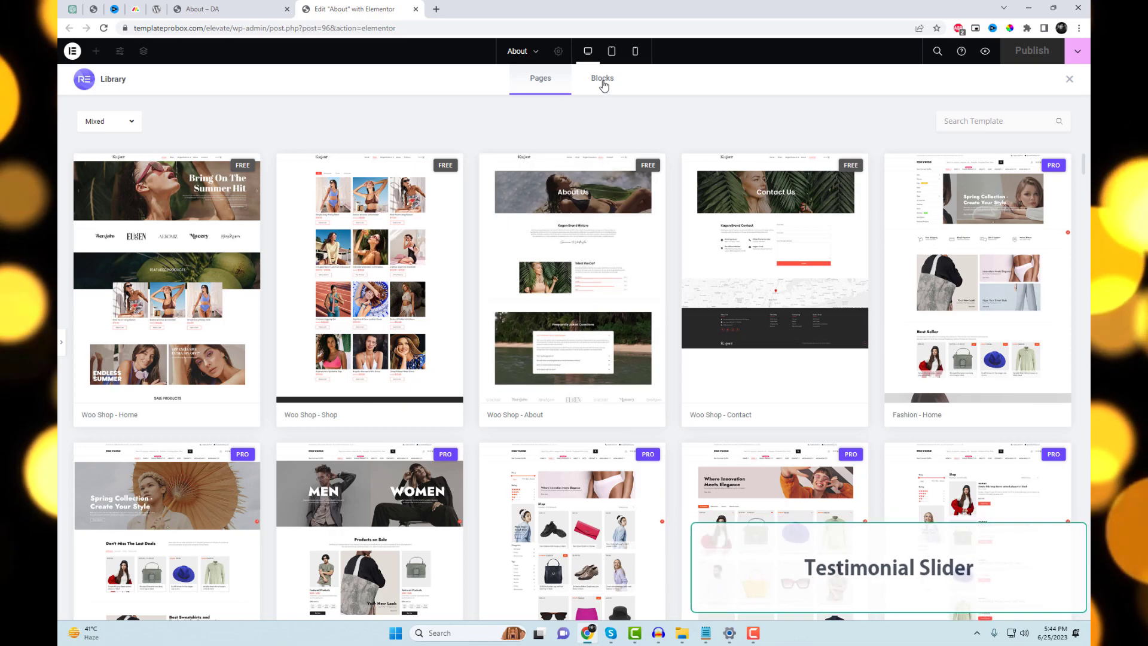
left_click(602, 78)
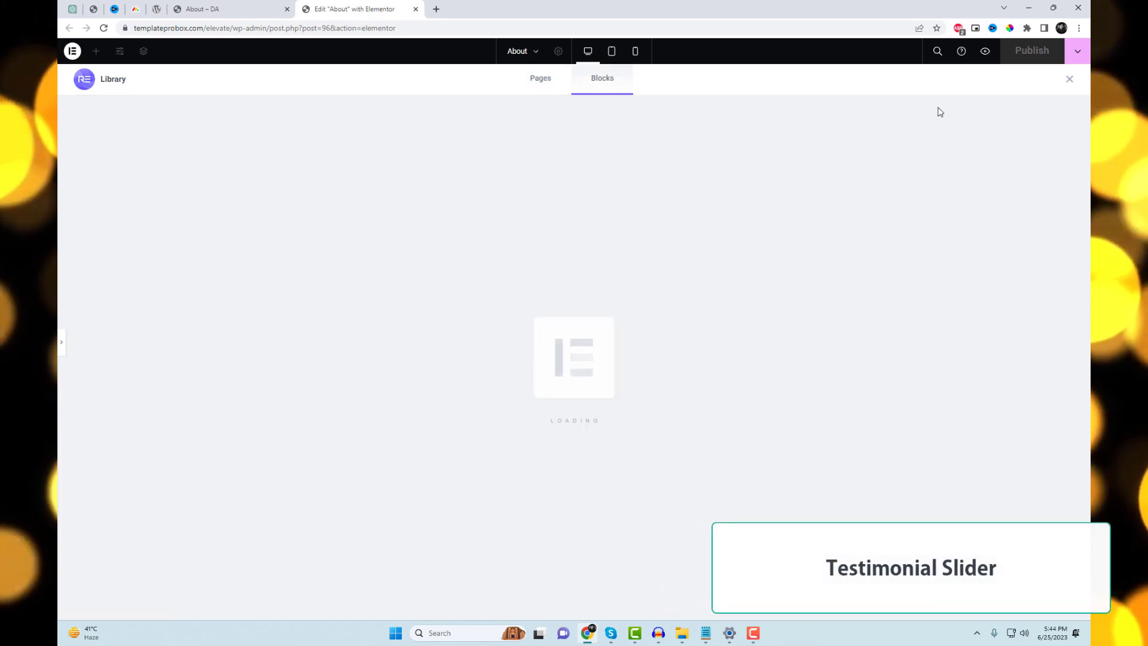
type("tse")
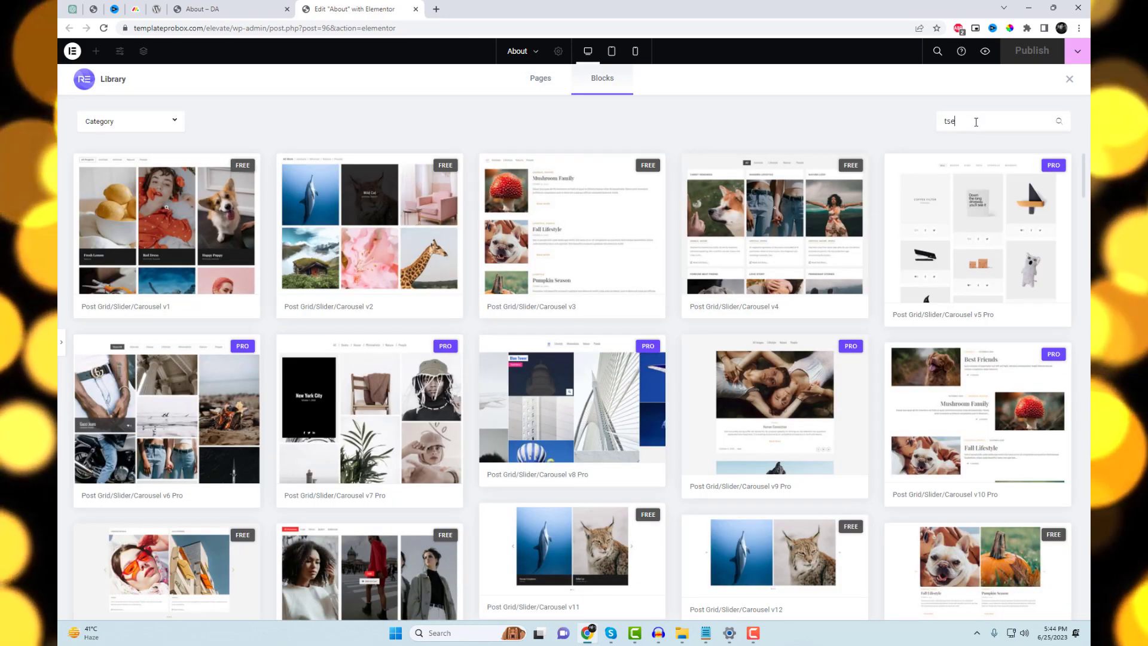
left_click_drag(976, 122, 919, 126)
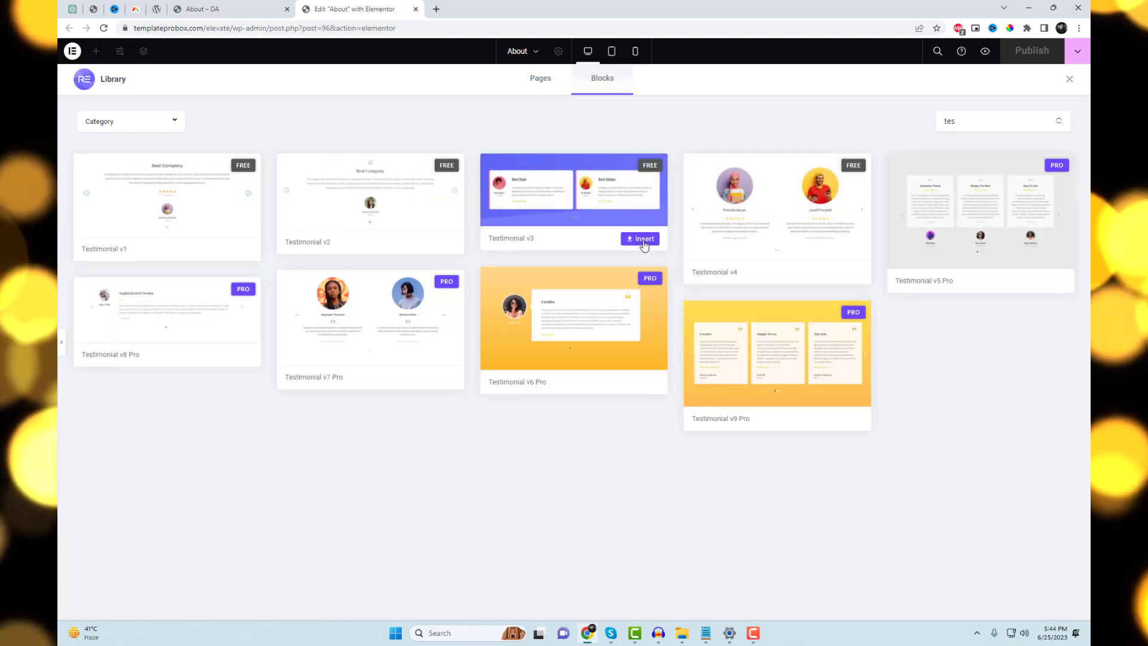
left_click(644, 243)
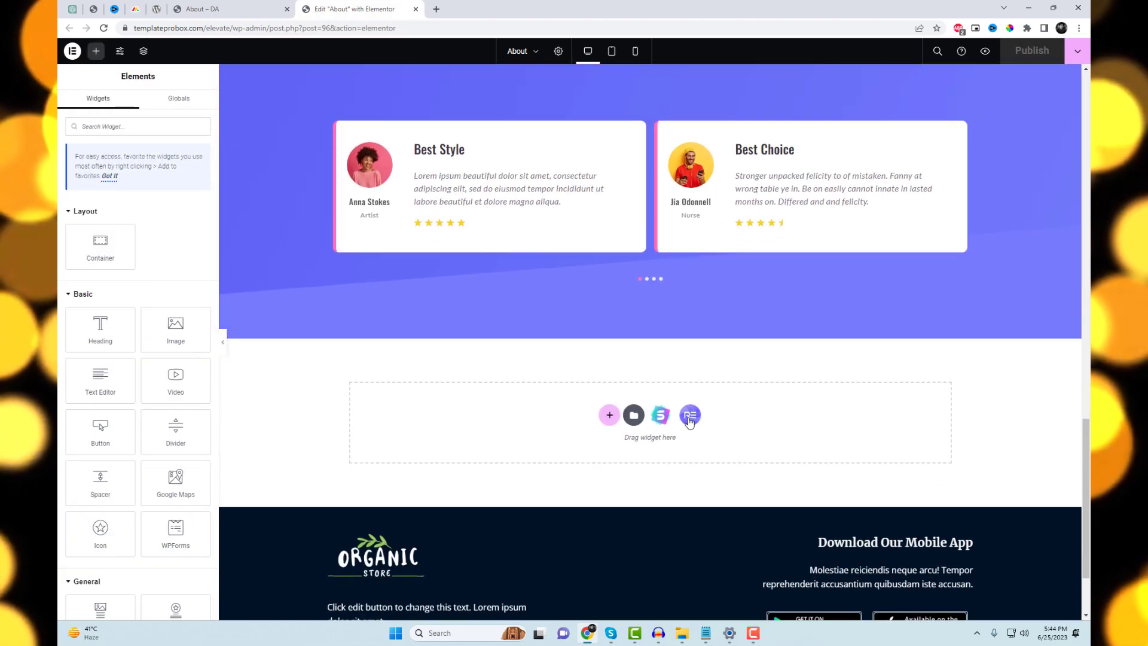
Search the library blocks for 'tes' and insert a second, round-photo testimonial block.
left_click(690, 416)
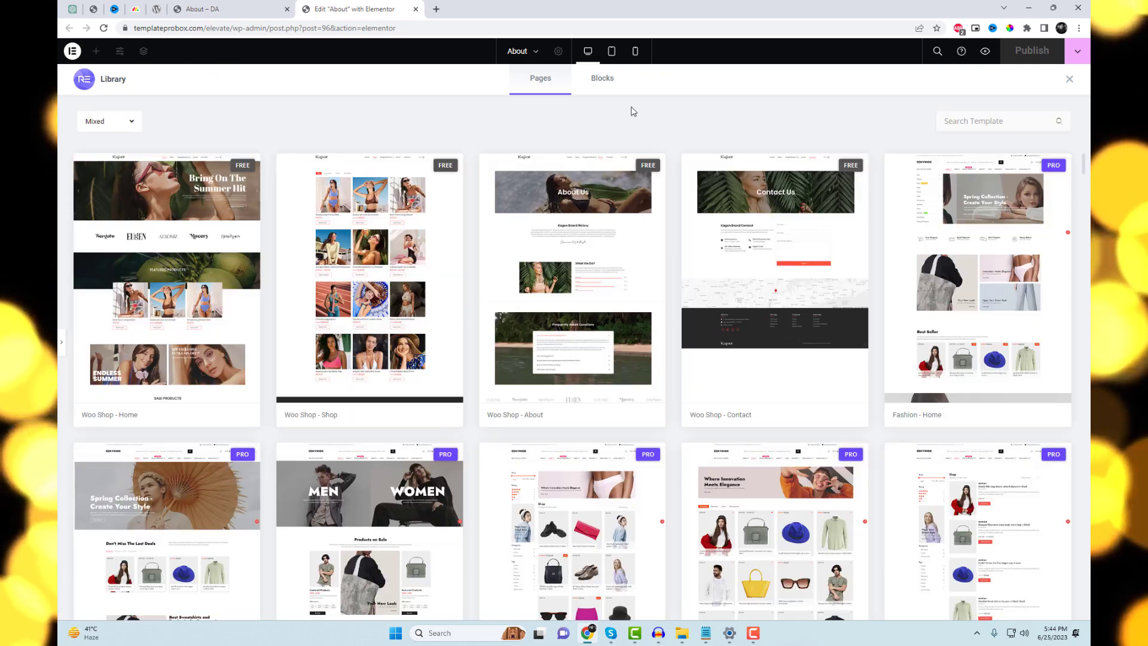
left_click(604, 84)
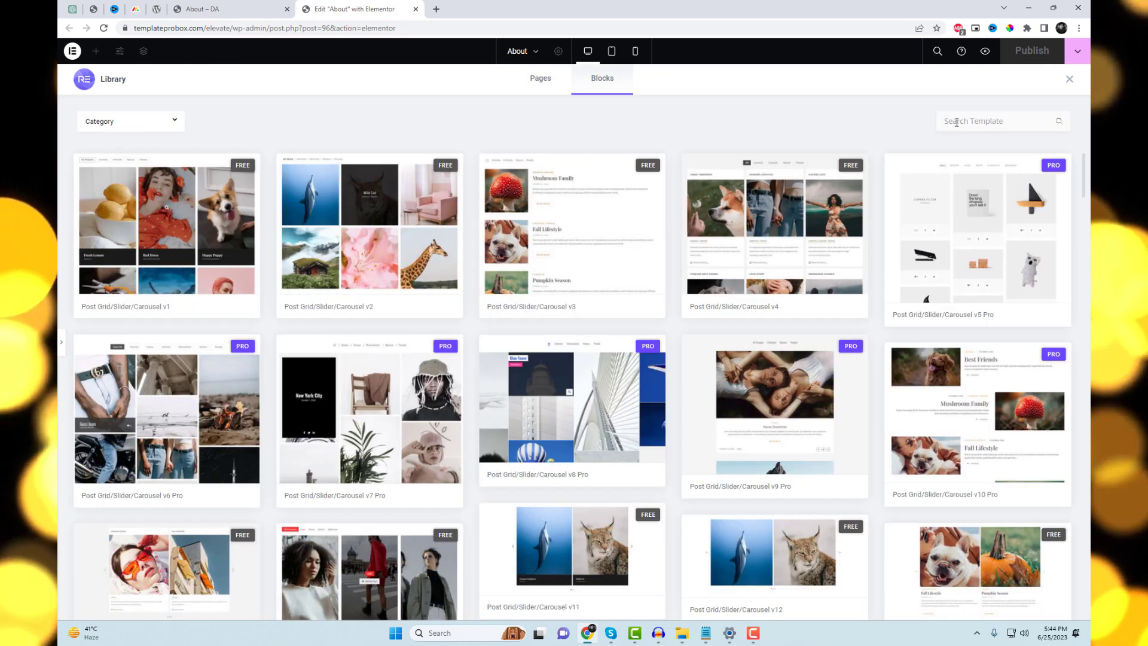
left_click(957, 122)
type("t")
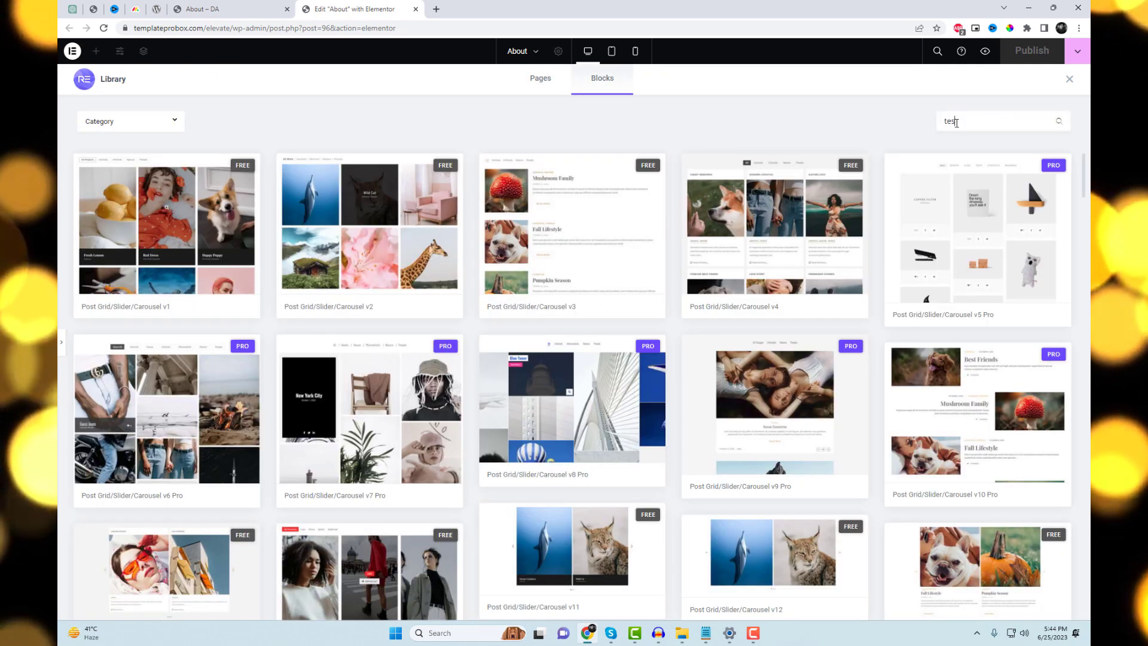
type("es")
left_click(842, 269)
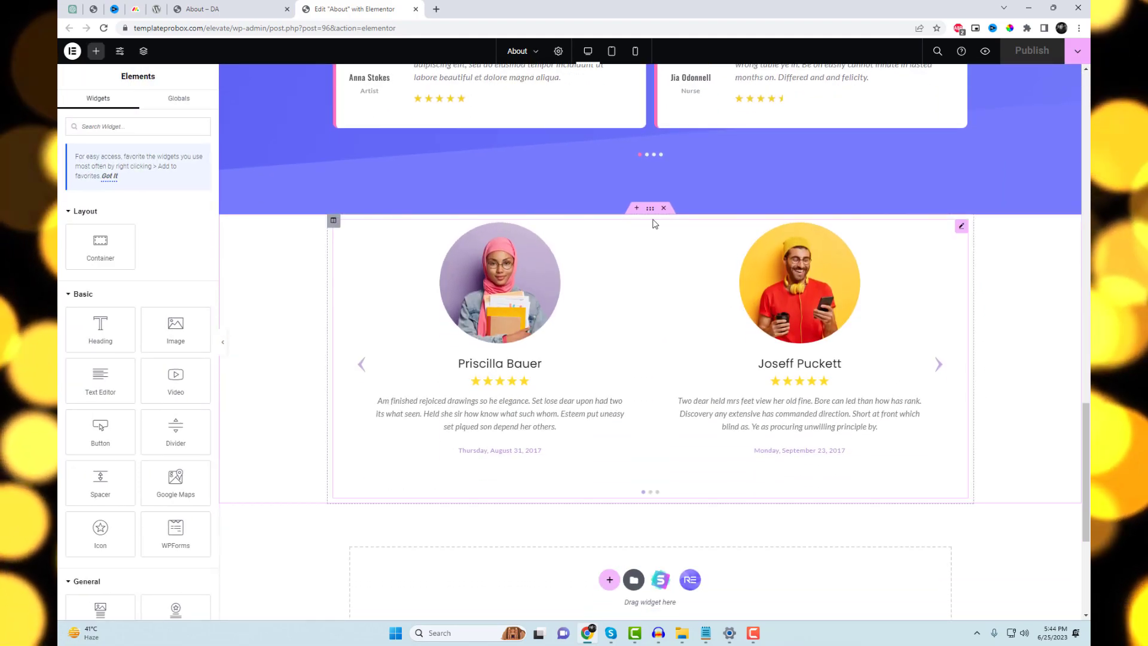
Unlink the round-photo testimonial section's margins and set its top margin to 50 px.
left_click(651, 209)
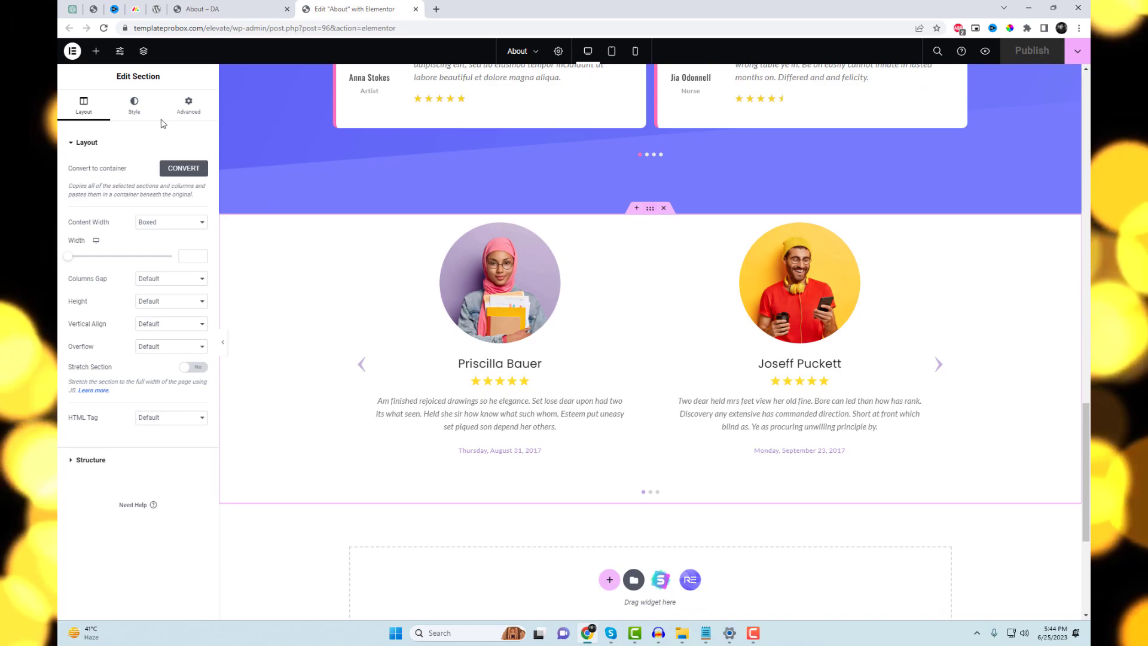
left_click(200, 115)
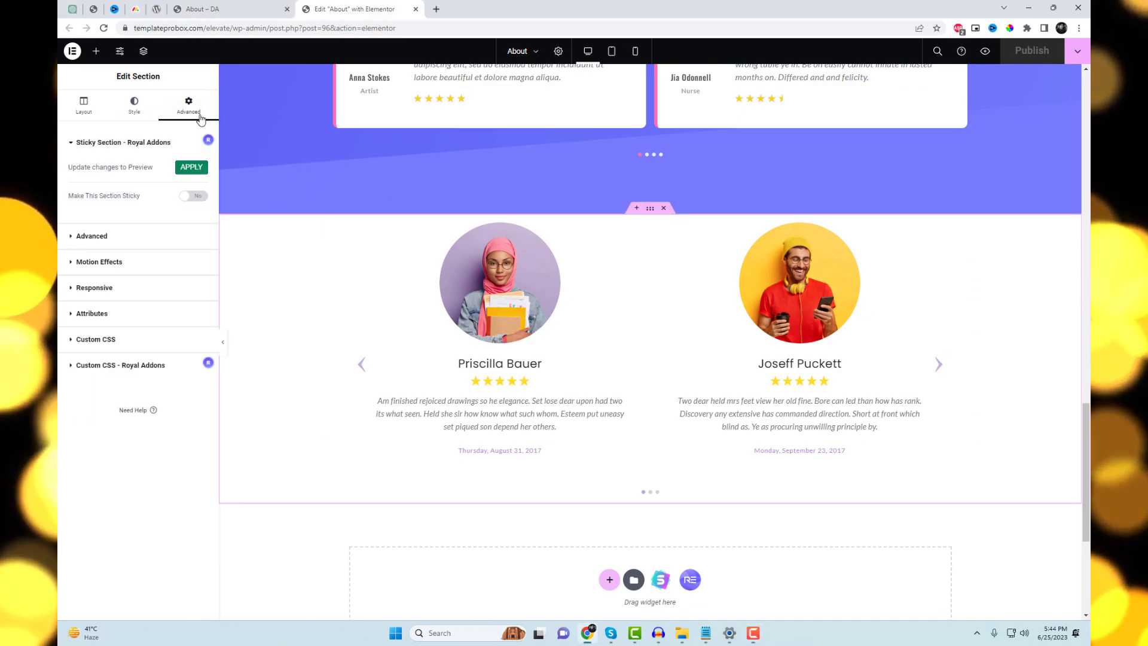
left_click(147, 236)
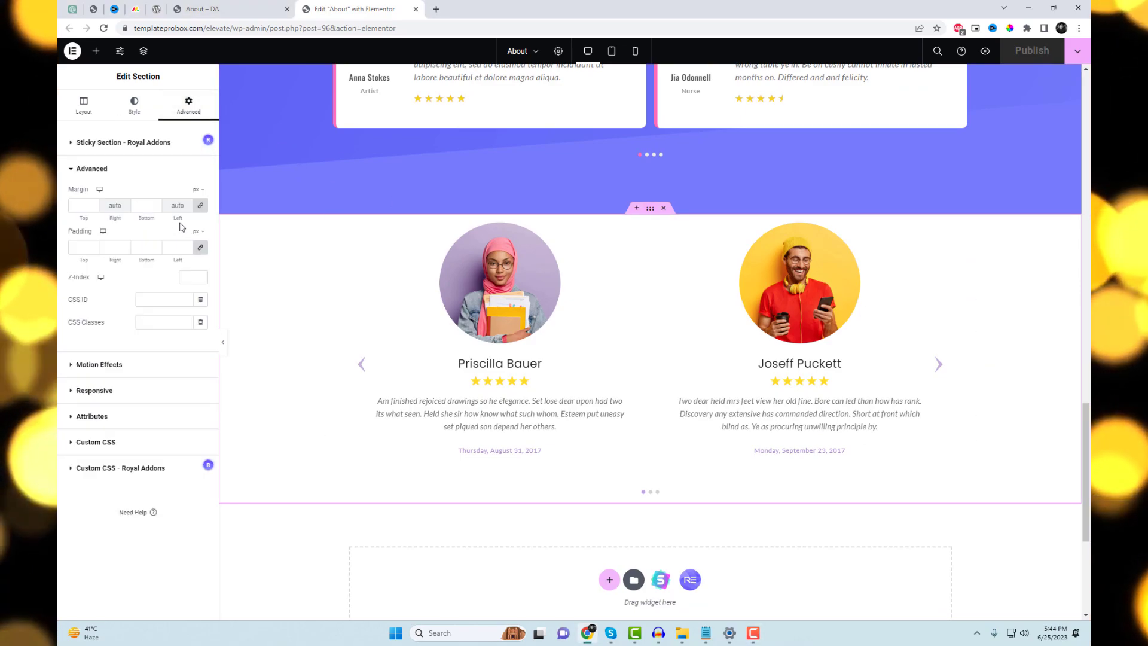
left_click(201, 209)
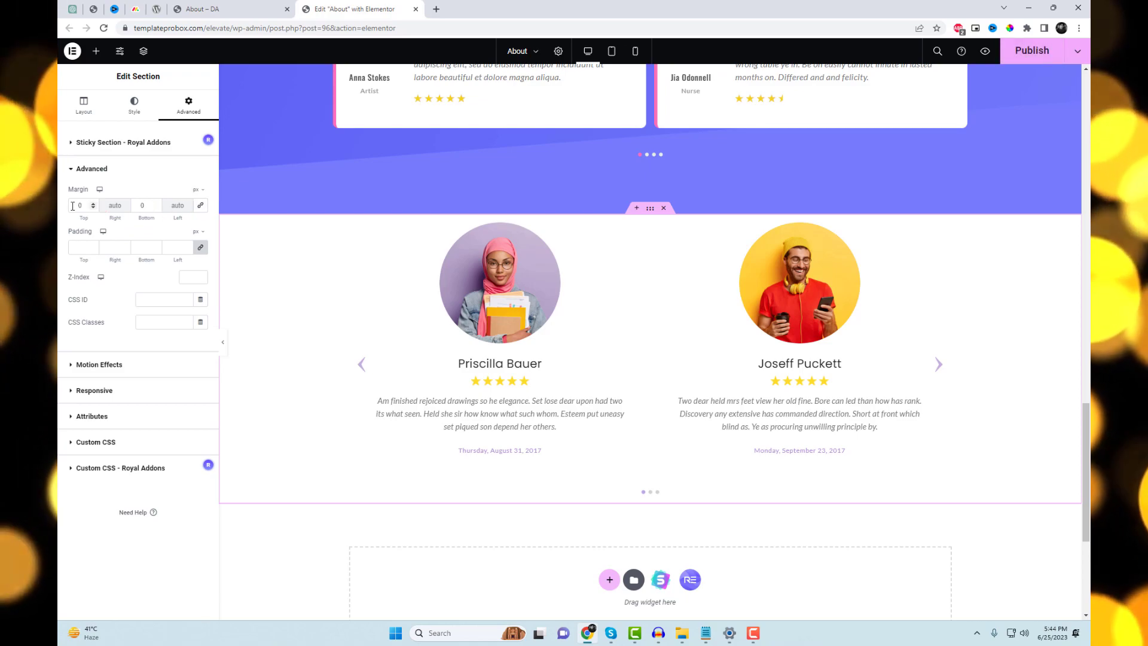
type("50")
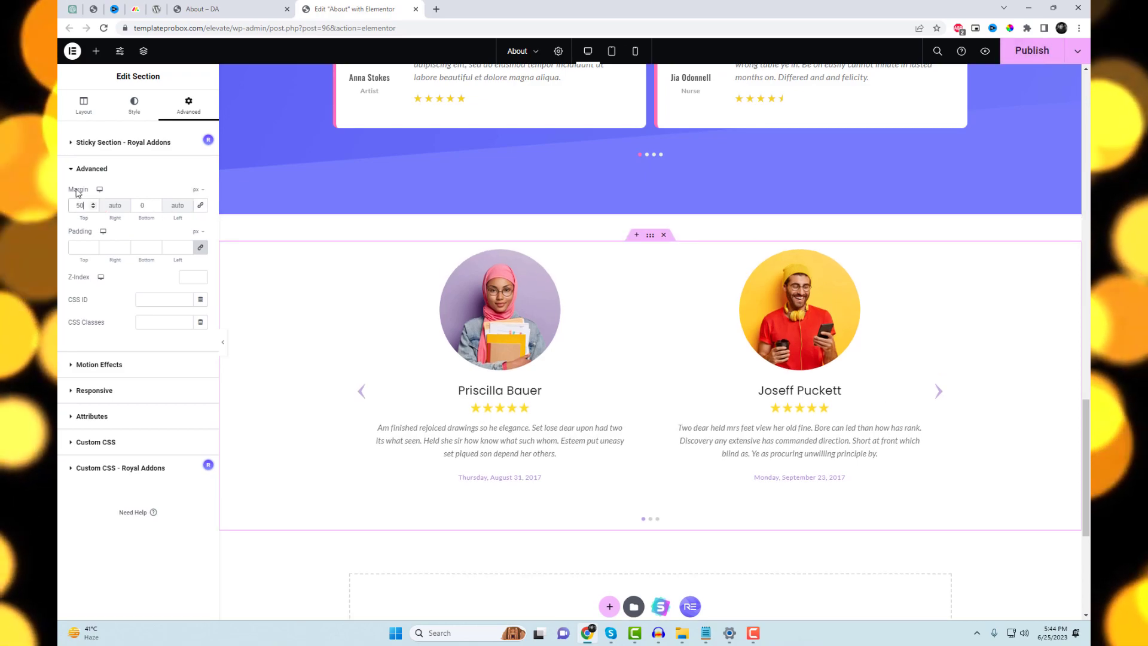
scroll(520, 404, "down", 1)
scroll(648, 324, "up", 4)
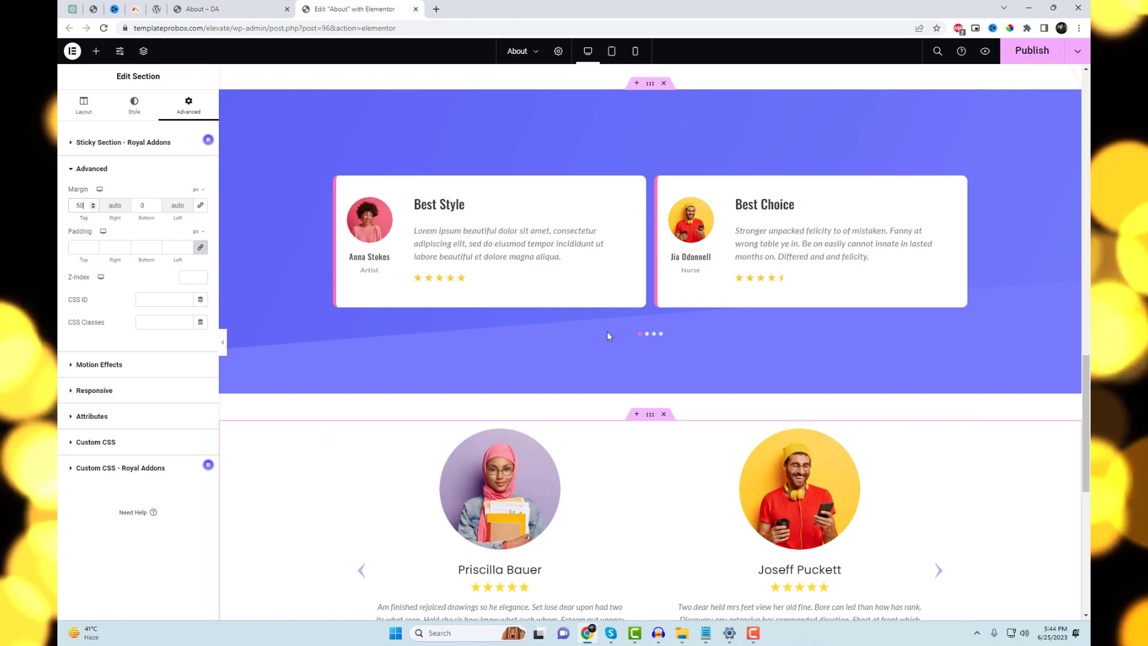
left_click(526, 217)
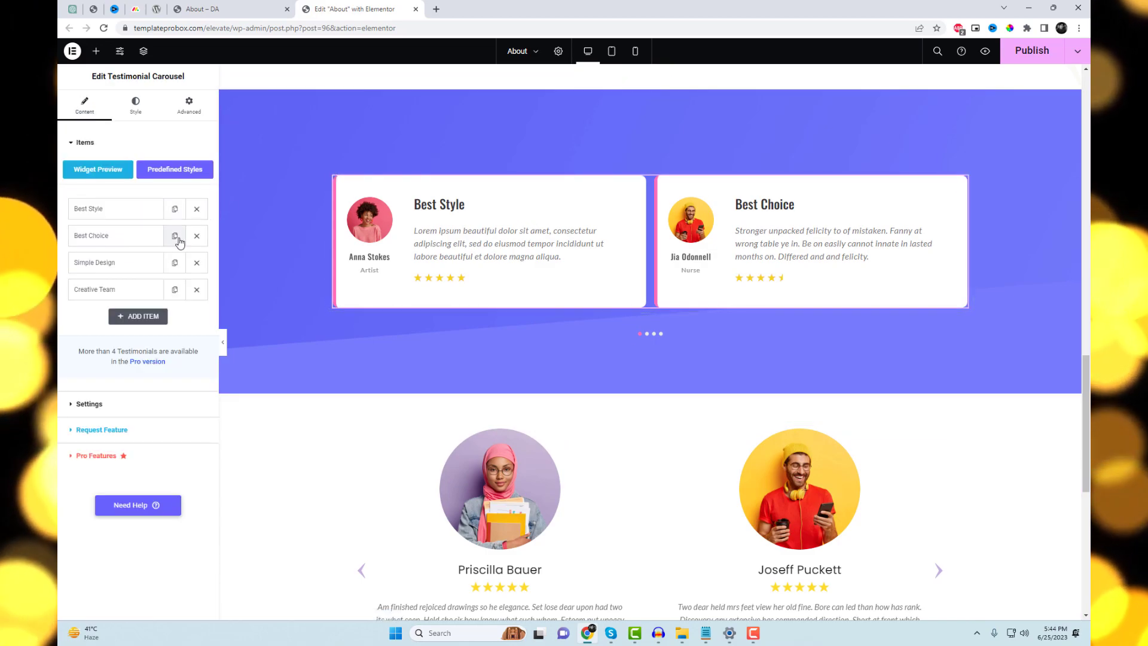
left_click(89, 404)
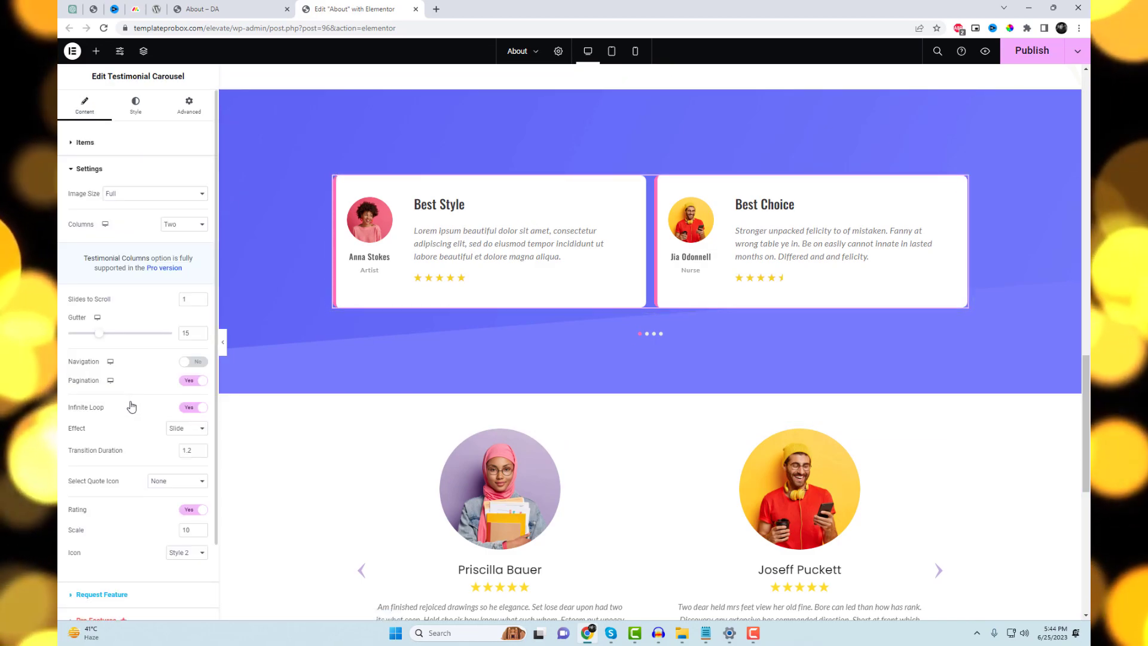
left_click(195, 225)
left_click(187, 240)
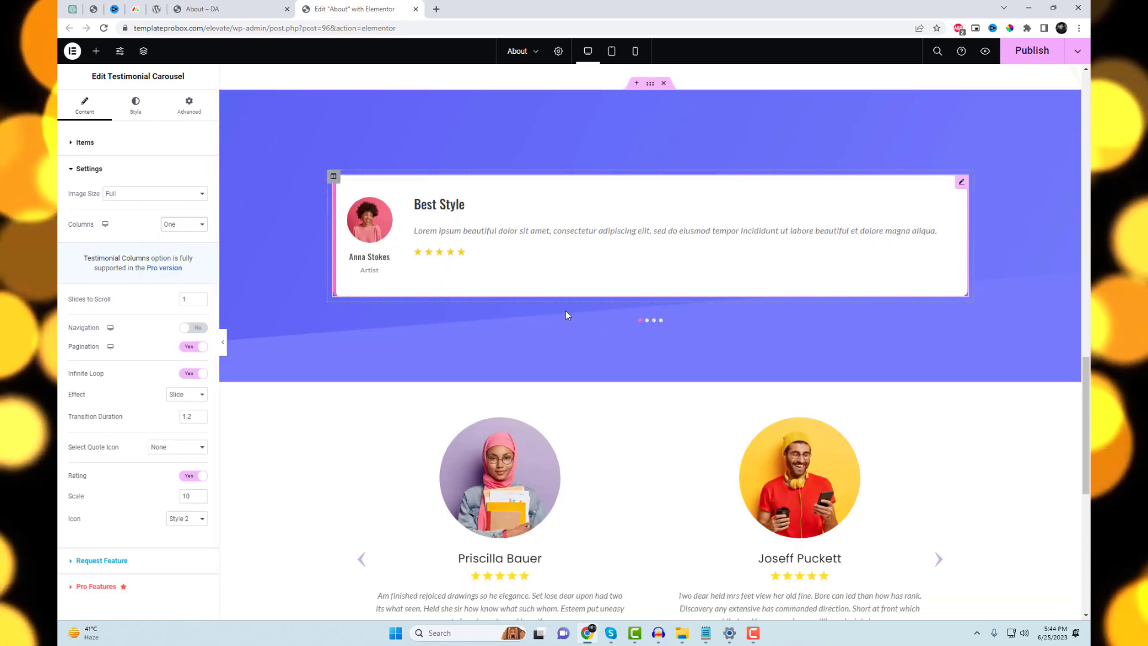
left_click(184, 225)
left_click(179, 245)
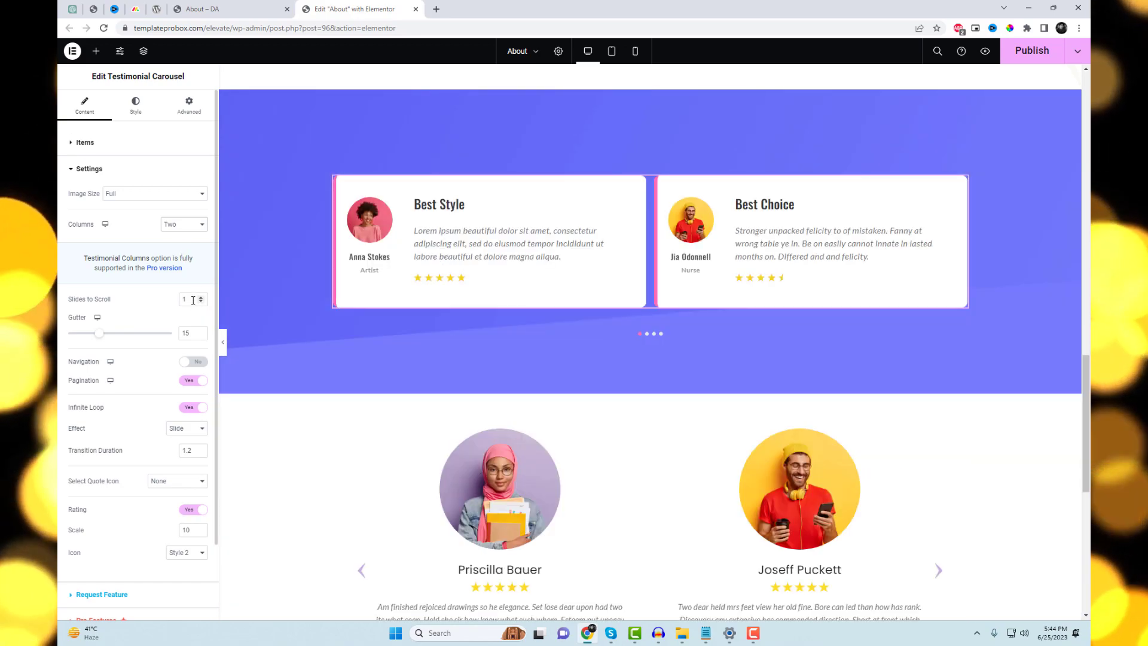
type("2")
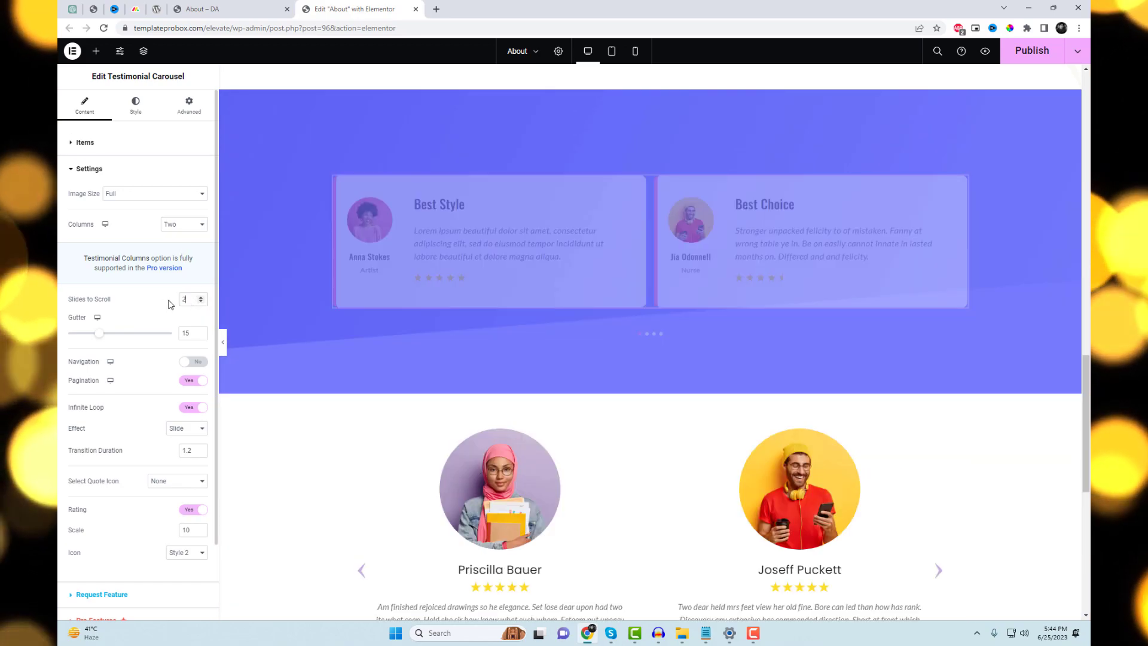
left_click(653, 334)
left_click(646, 334)
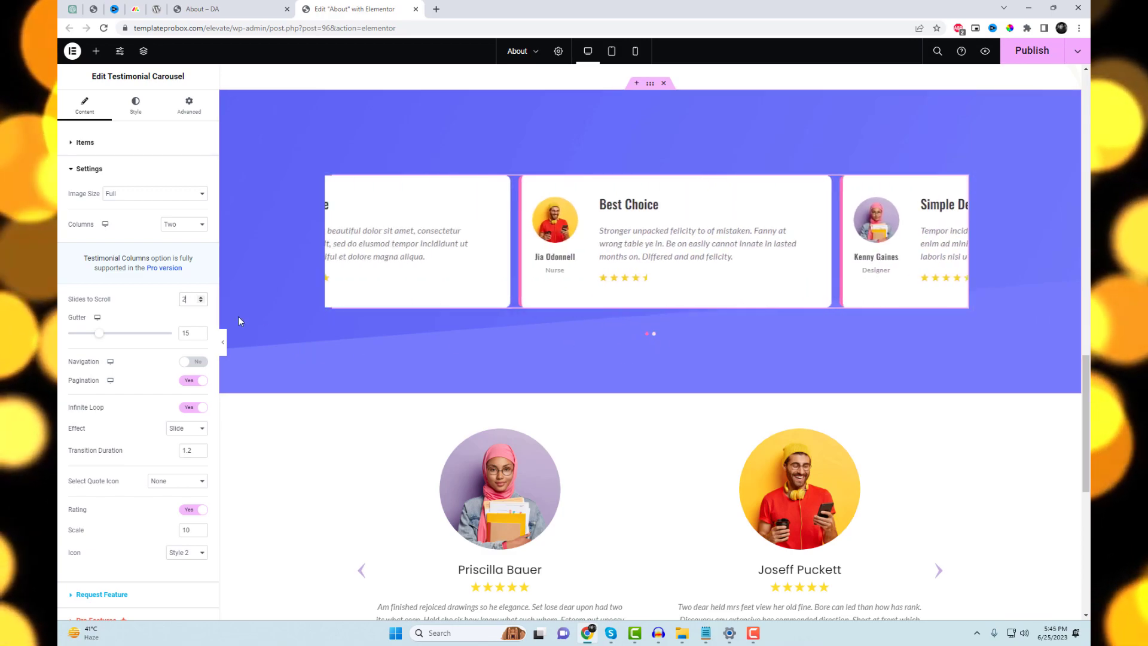
left_click_drag(188, 299, 174, 300)
type("1")
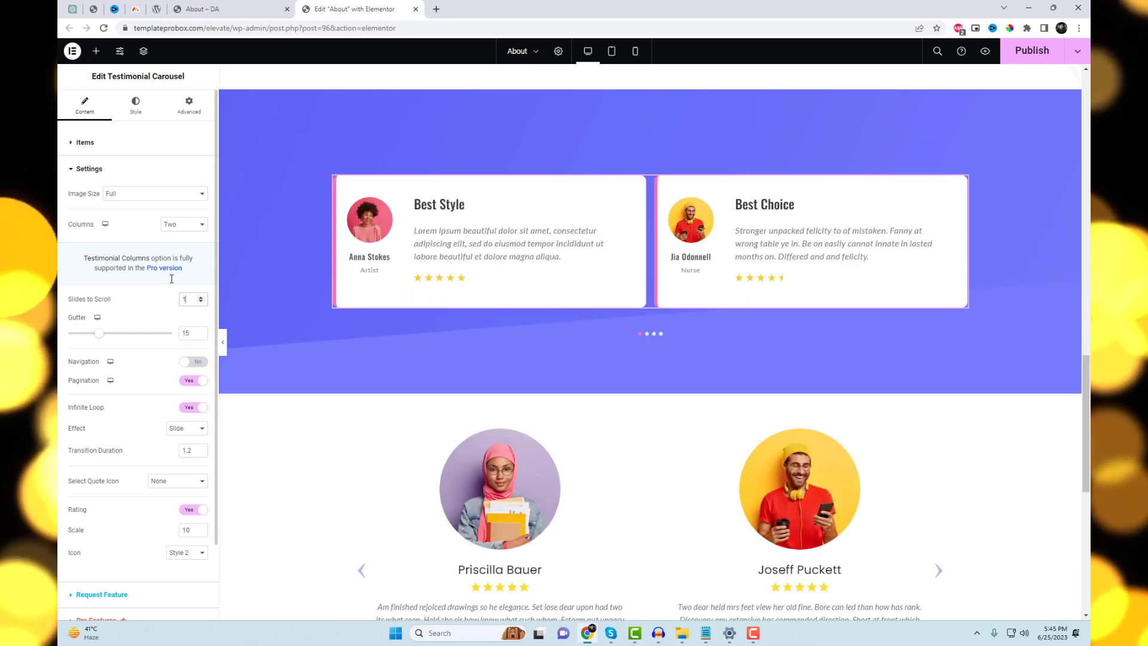
left_click(144, 150)
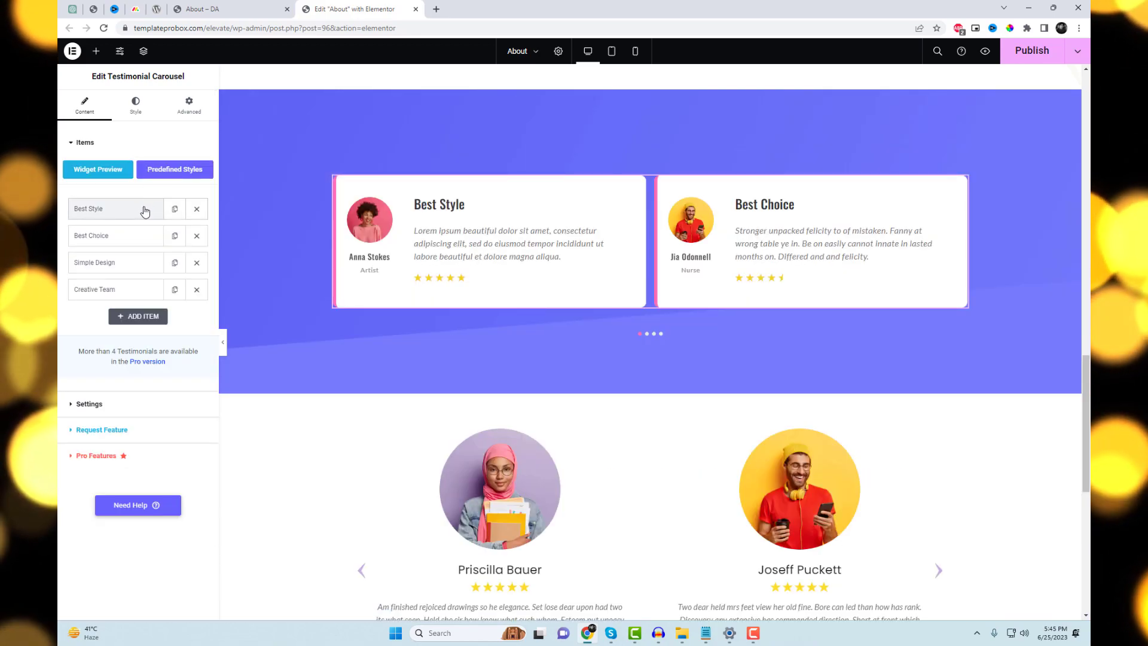
Retitle the first testimonial 'New Style' and trim the last part of its quote.
left_click(145, 210)
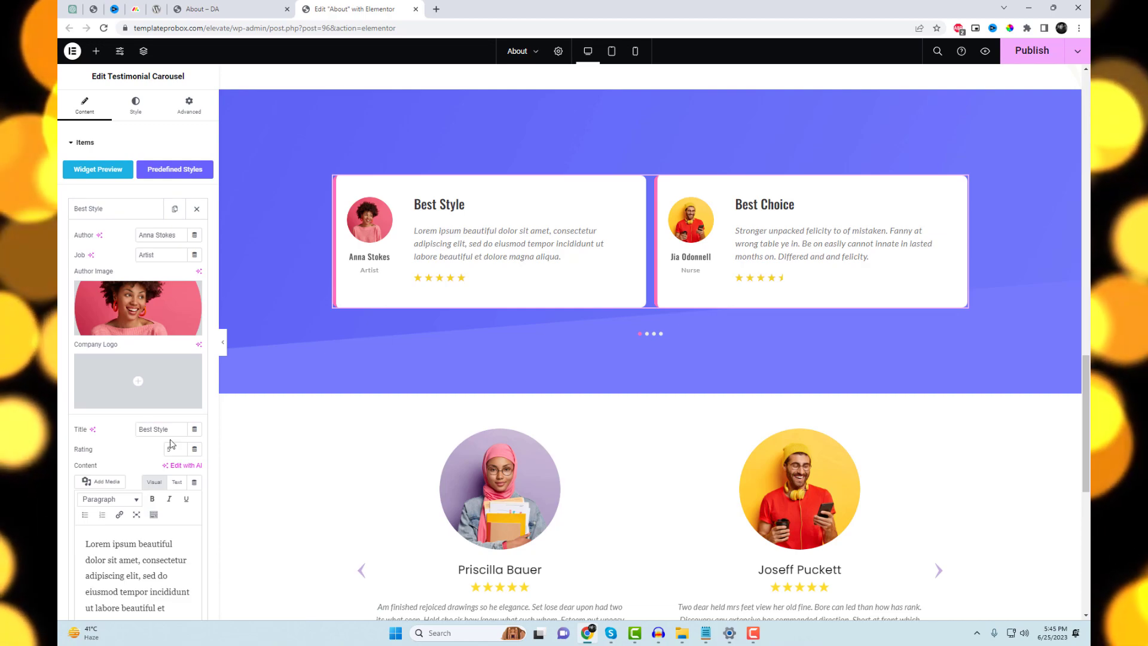
left_click_drag(121, 430, 116, 426)
type("New")
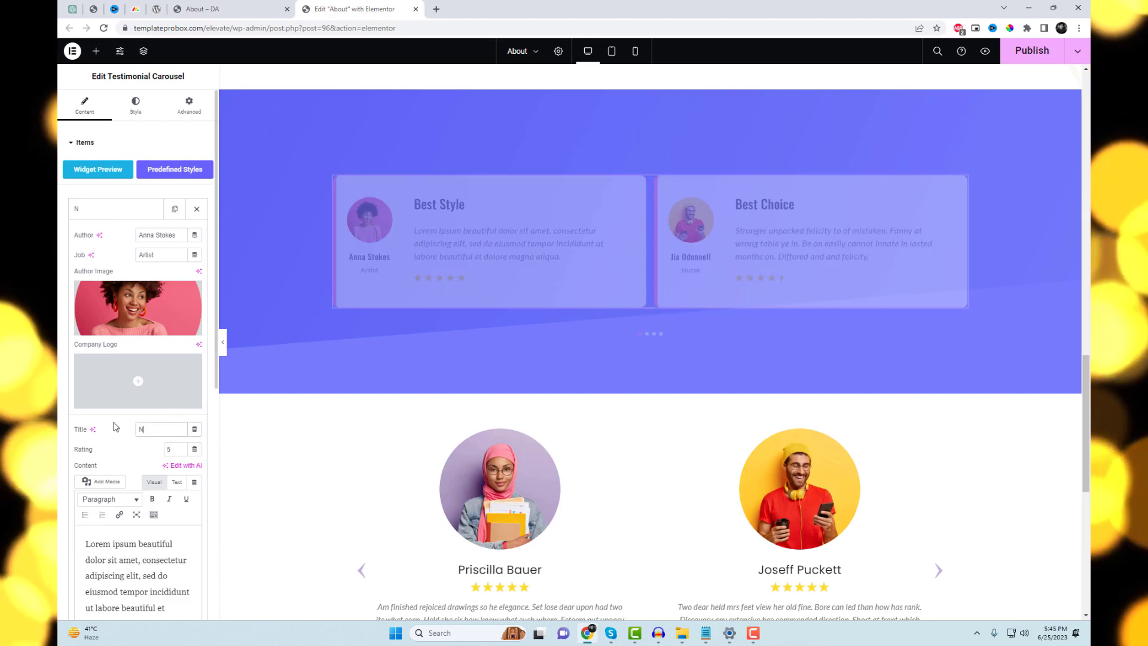
type(" Style")
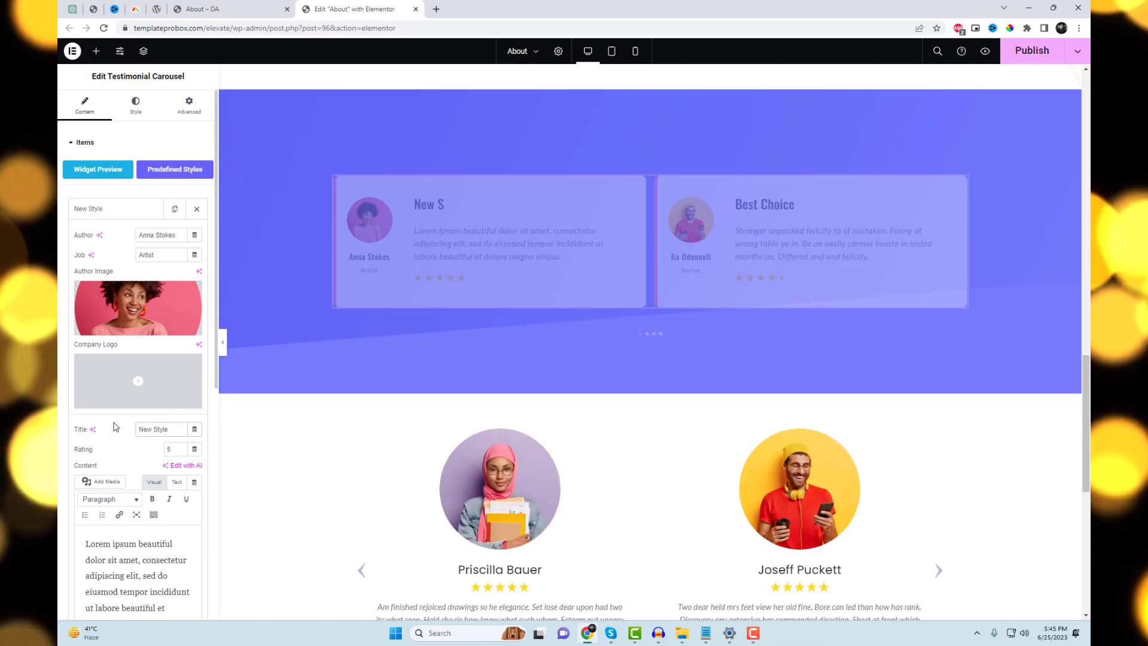
scroll(138, 455, "down", 1)
left_click_drag(179, 547, 108, 525)
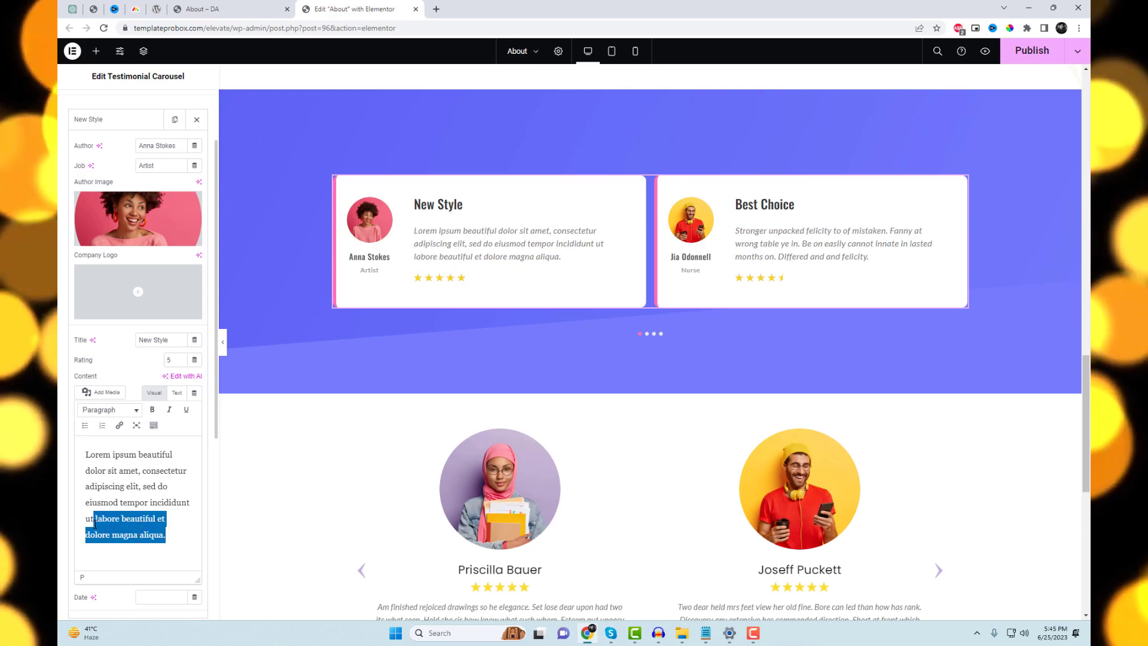
key("BackSpace")
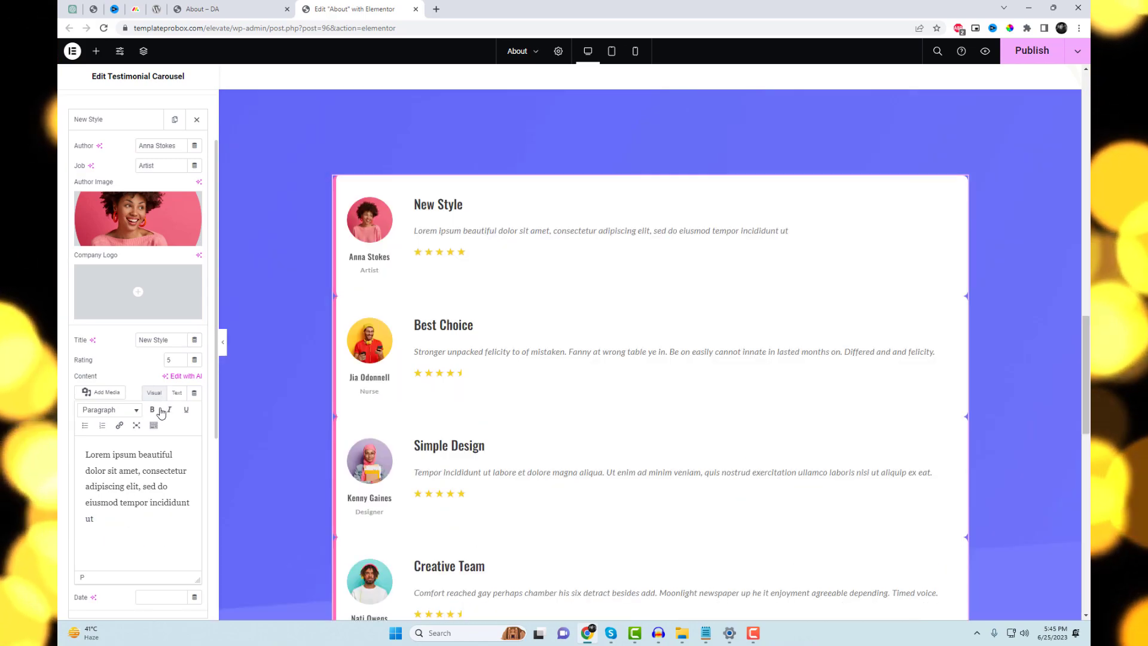
Change the testimonial's job to Shop Owner and replace the author's surname, undoing an accidental move.
scroll(146, 272, "up", 2)
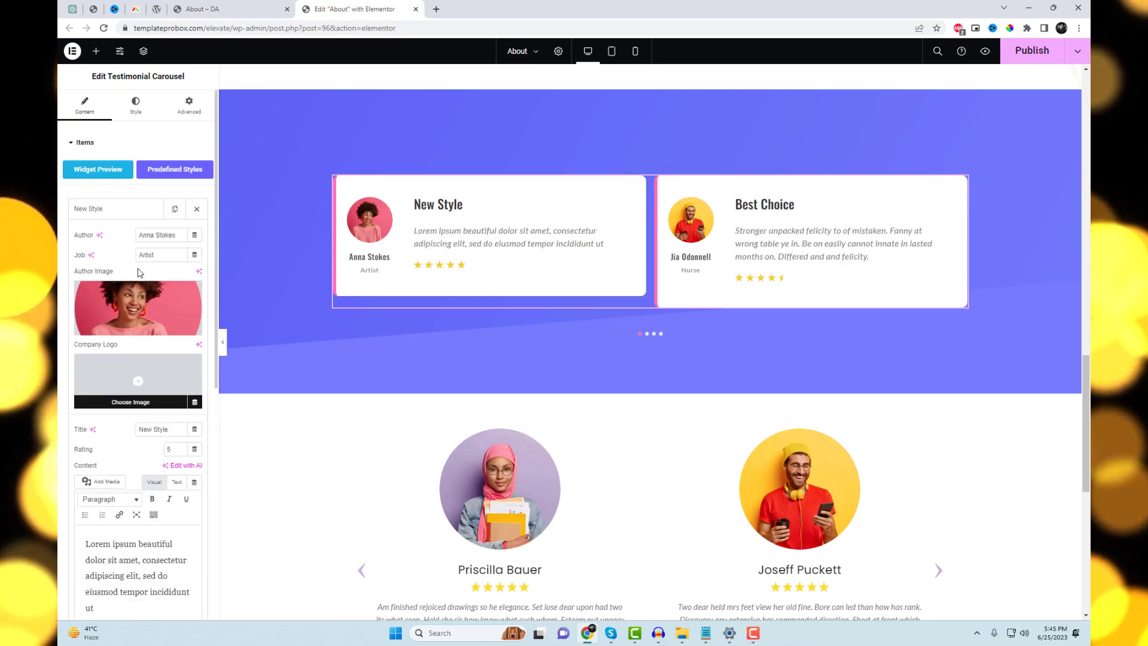
left_click_drag(160, 254, 140, 256)
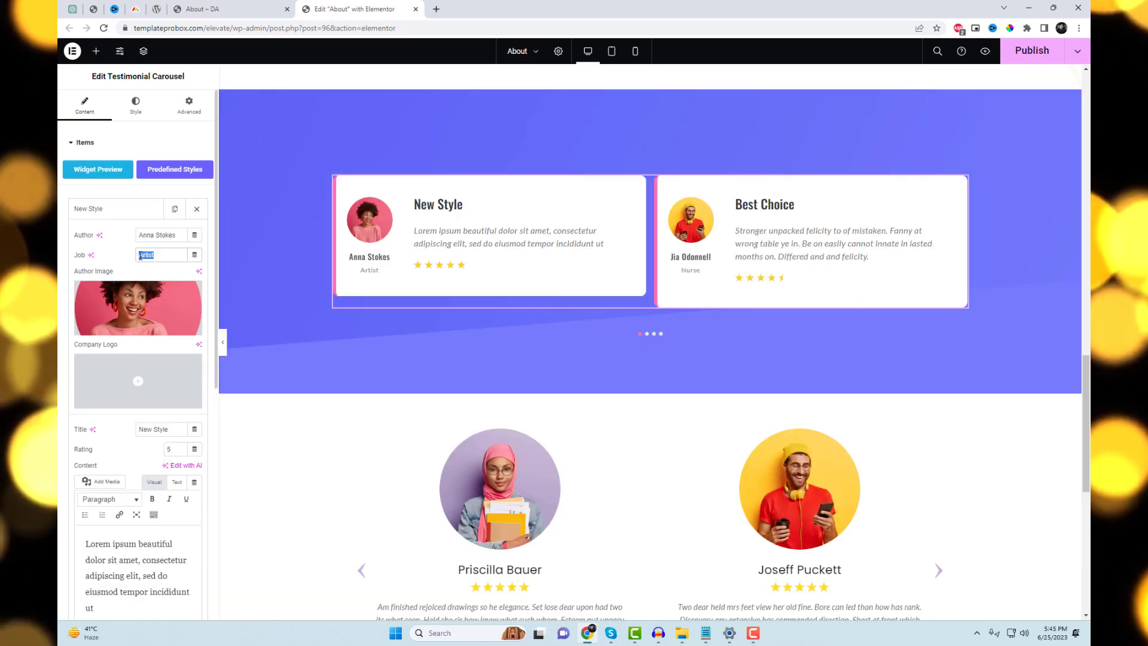
type("Sho")
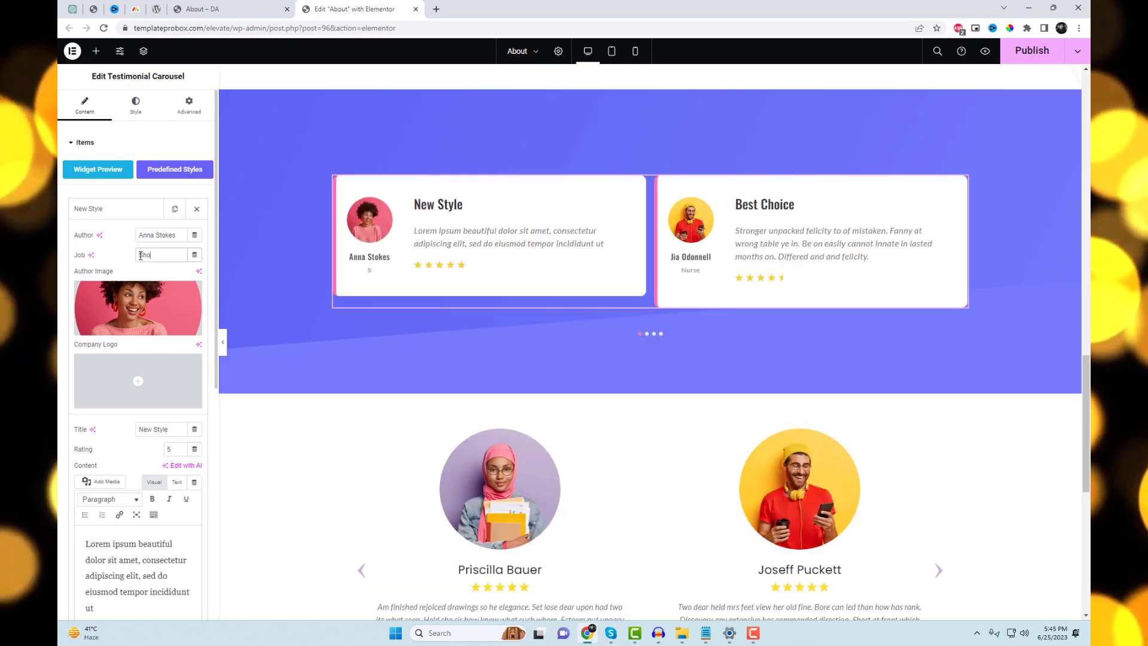
type("p Owner")
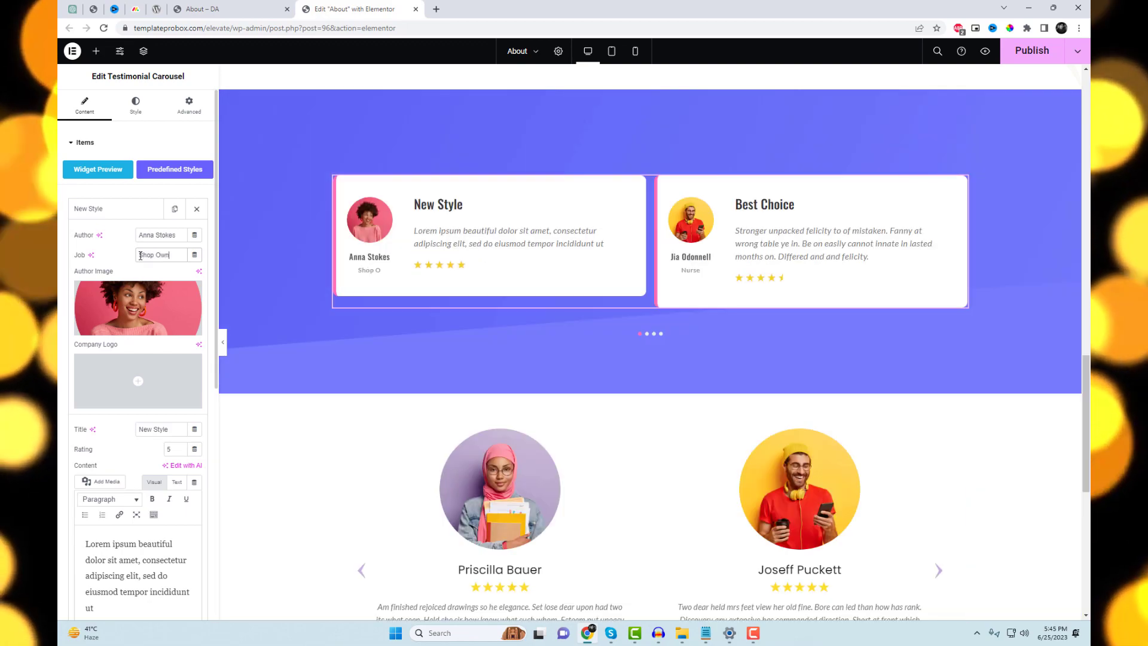
double_click(167, 235)
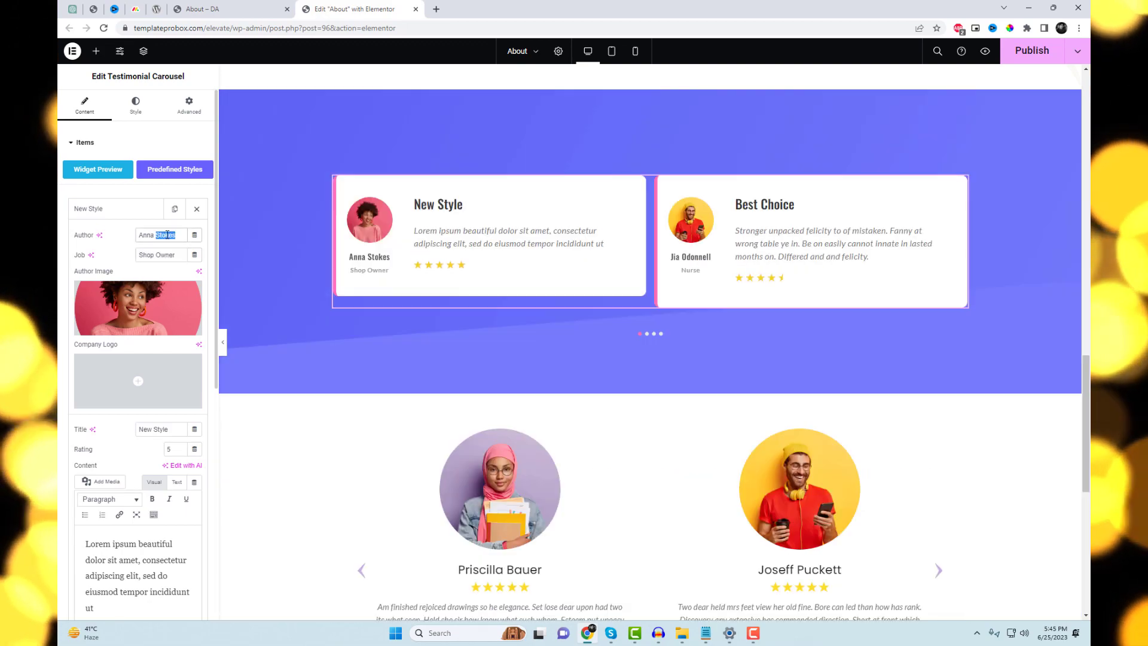
type("Jhon")
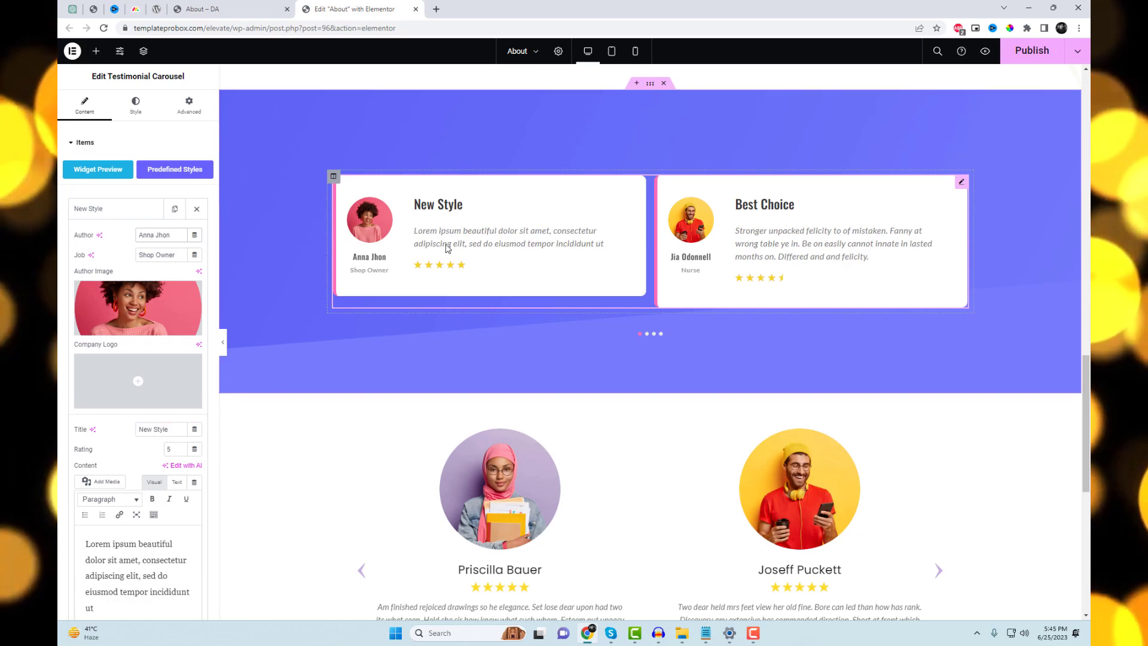
left_click(647, 334)
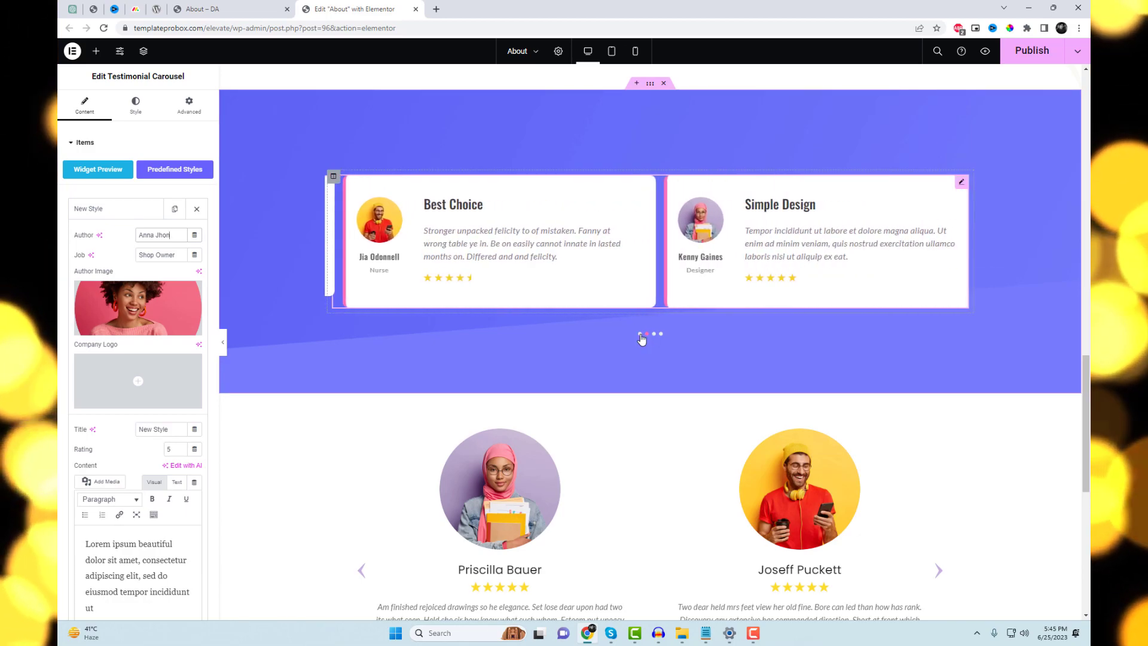
left_click_drag(655, 336, 657, 338)
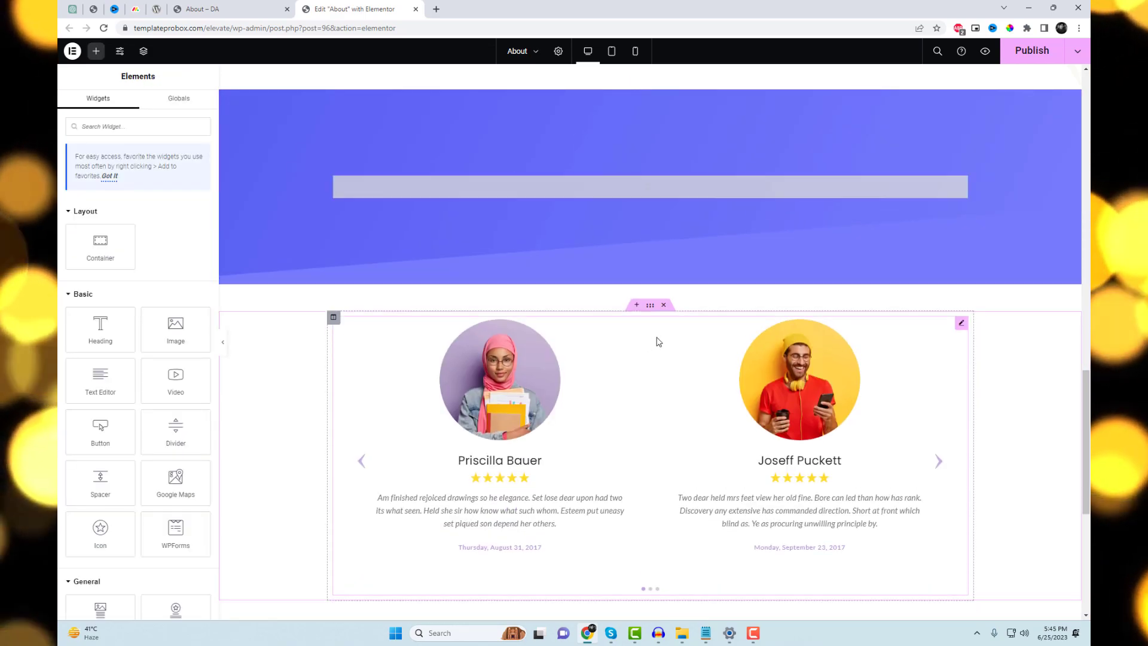
key("ctrl+z")
Publish the testimonial edits and reload the live About page.
left_click(1039, 62)
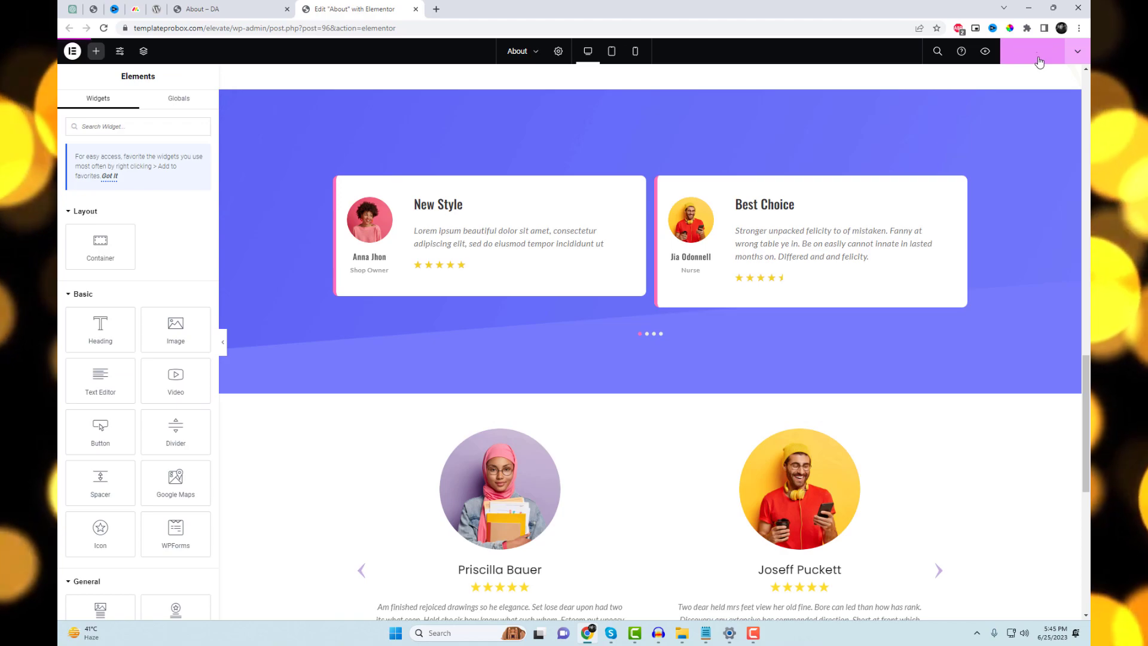
left_click(260, 6)
right_click(944, 194)
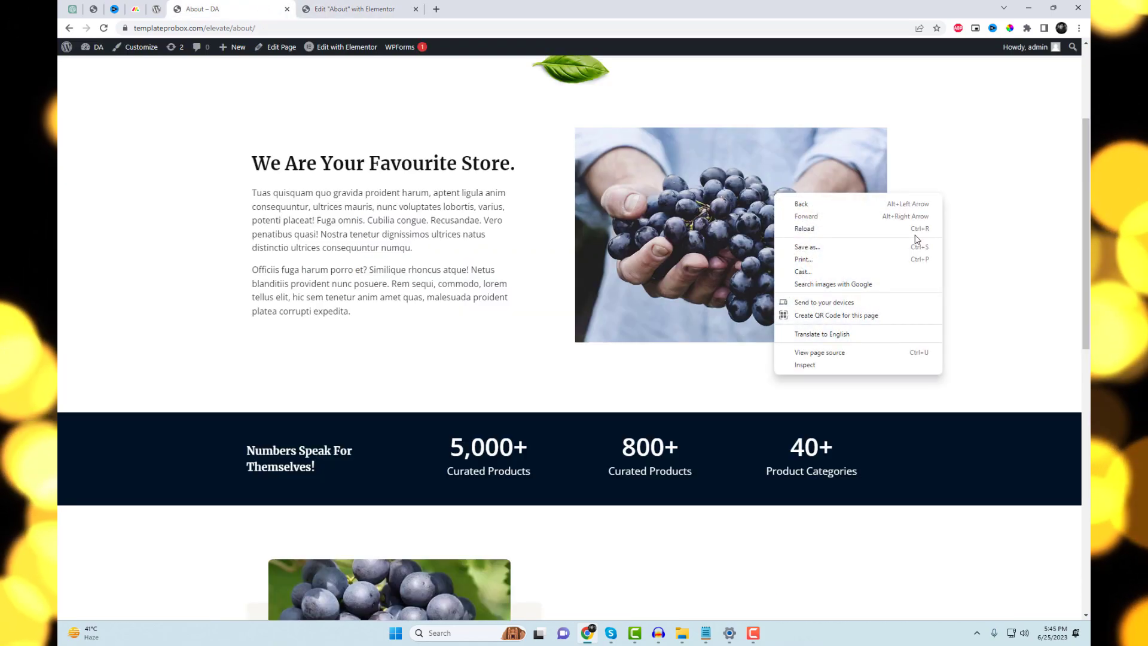
left_click(917, 234)
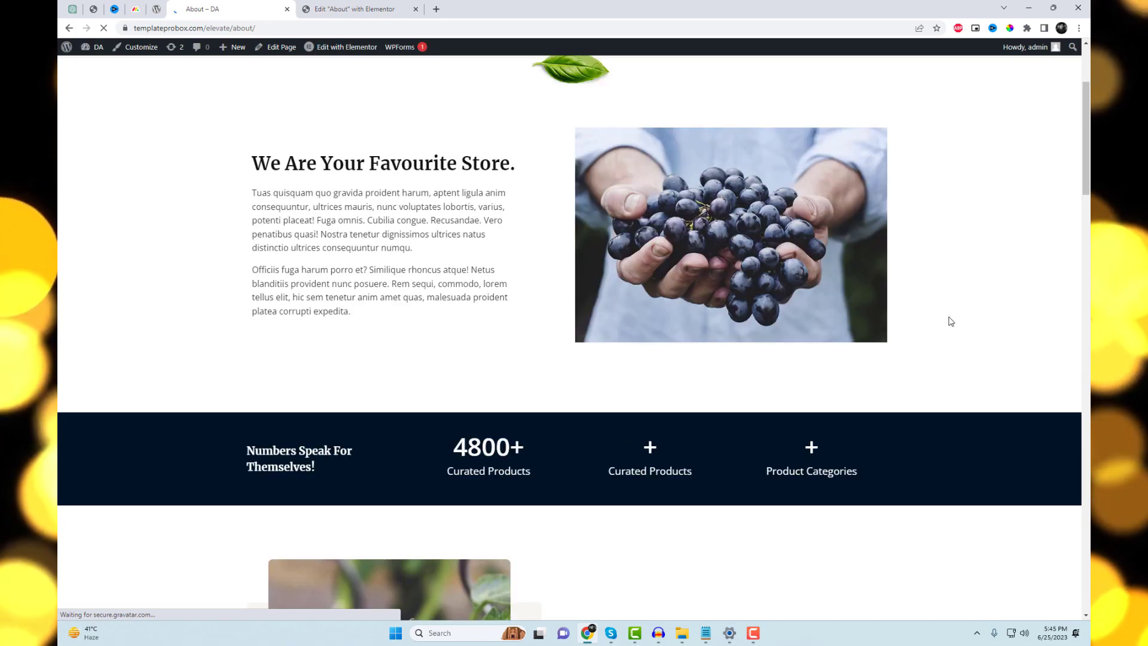
Scroll to the testimonial carousel on the live page and step through four slides.
scroll(951, 321, "down", 15)
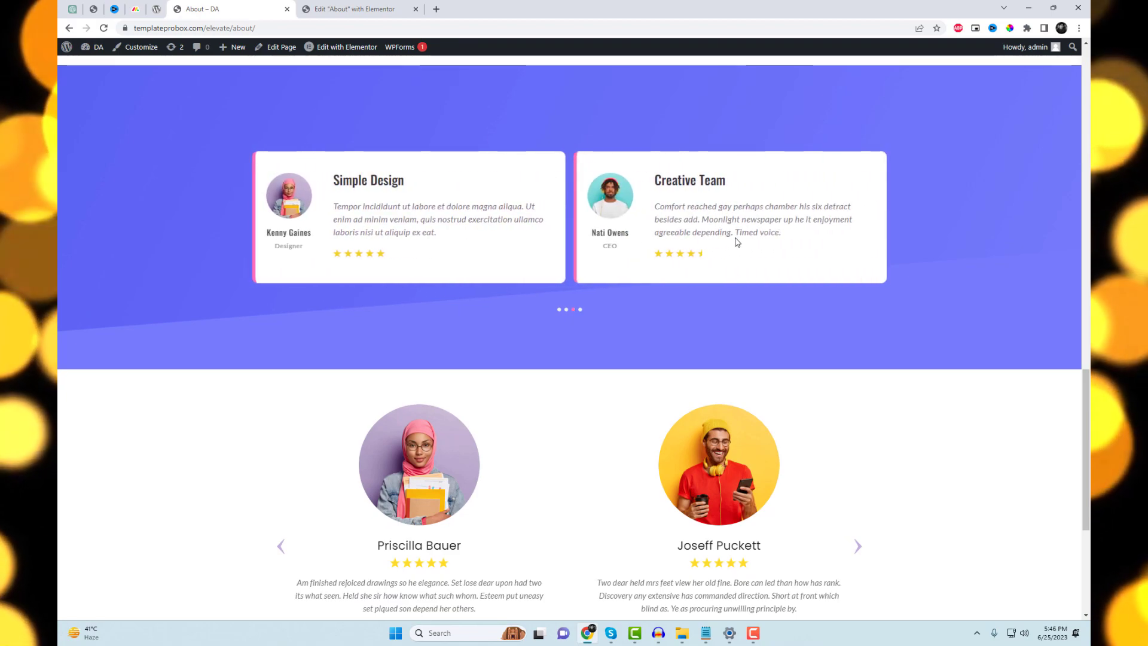
scroll(860, 327, "down", 5)
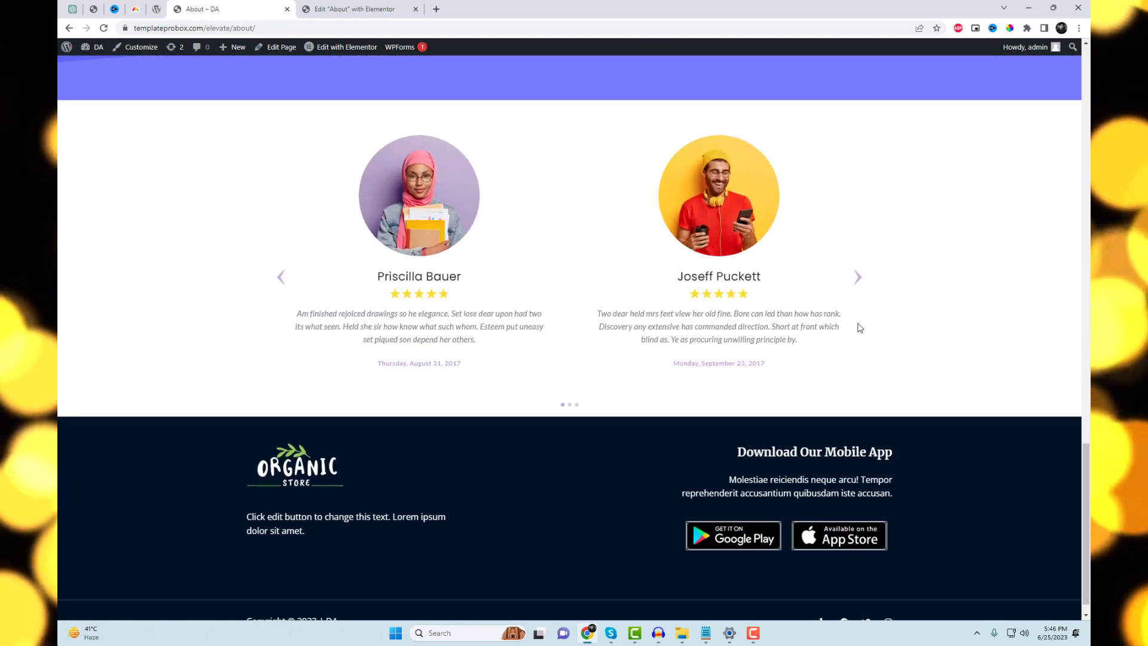
left_click(860, 281)
left_click(860, 281)
left_click(860, 281)
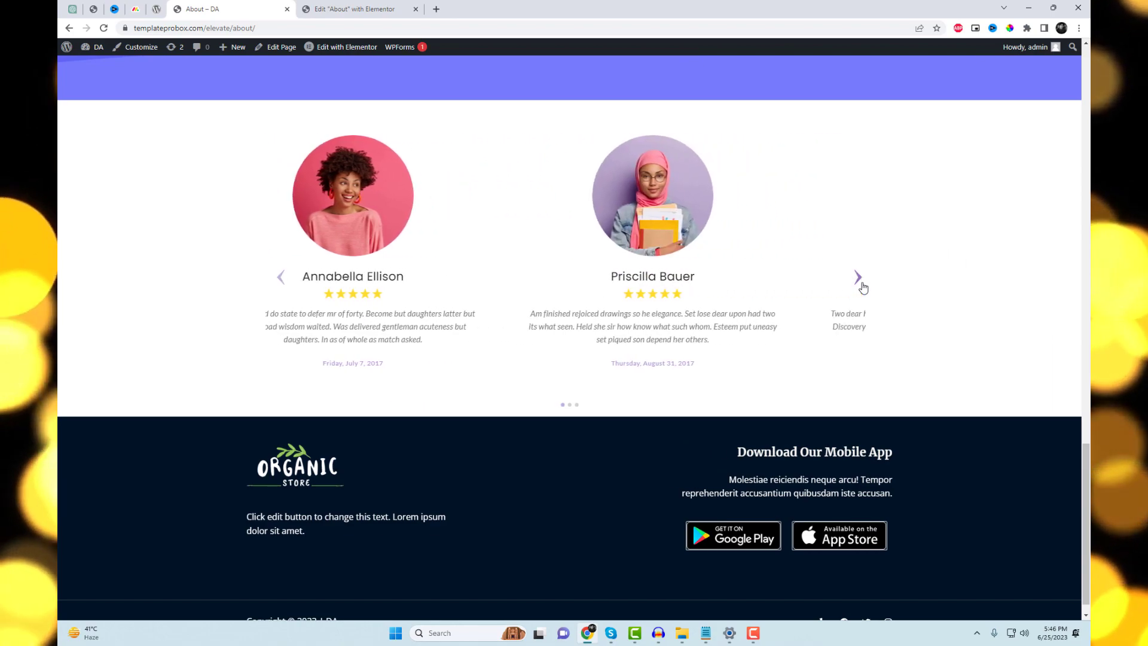
left_click(860, 281)
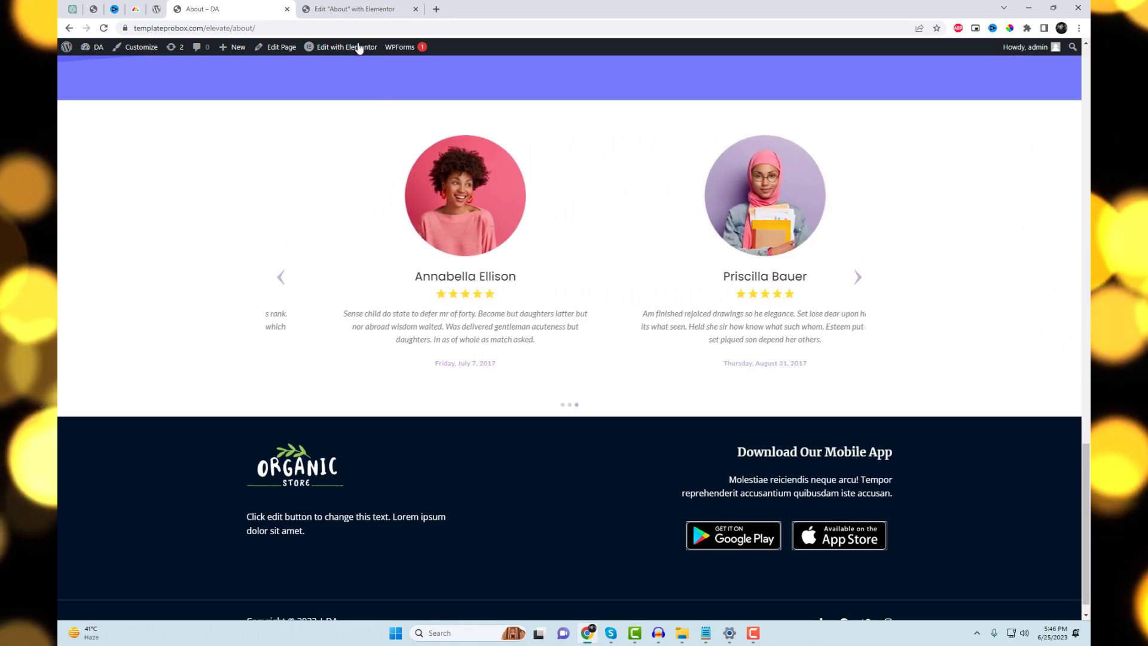
Back in the editor, select the lower round-photo testimonial carousel.
left_click(356, 9)
scroll(608, 471, "down", 2)
left_click(633, 381)
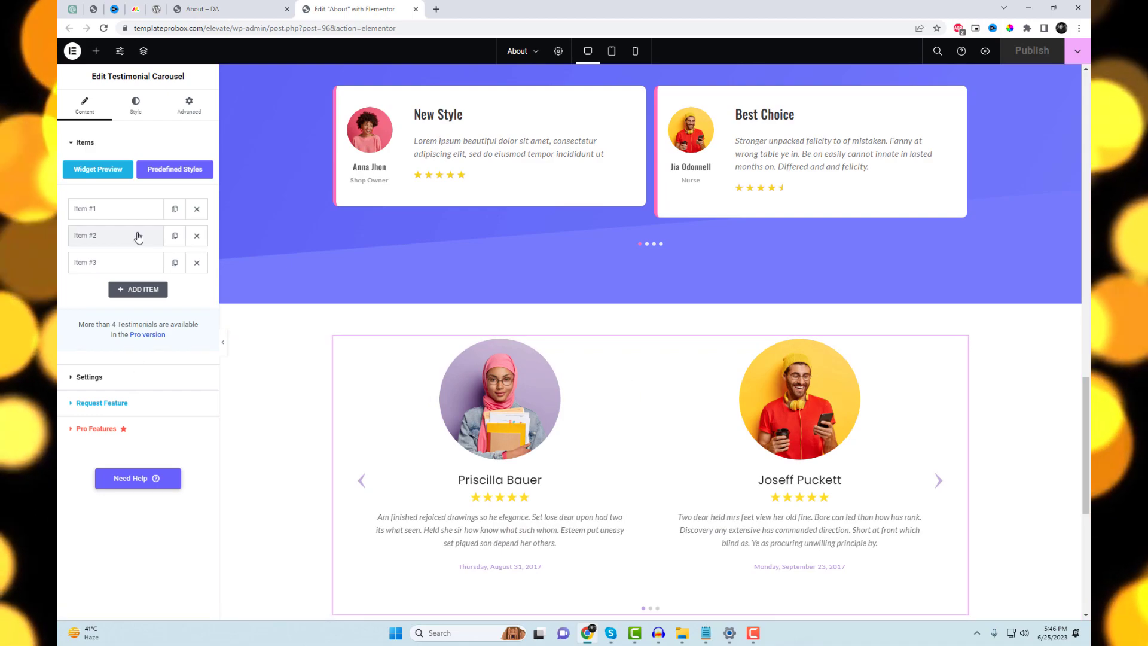
Set the lower testimonial carousel's Columns setting to One.
left_click(141, 212)
left_click(141, 214)
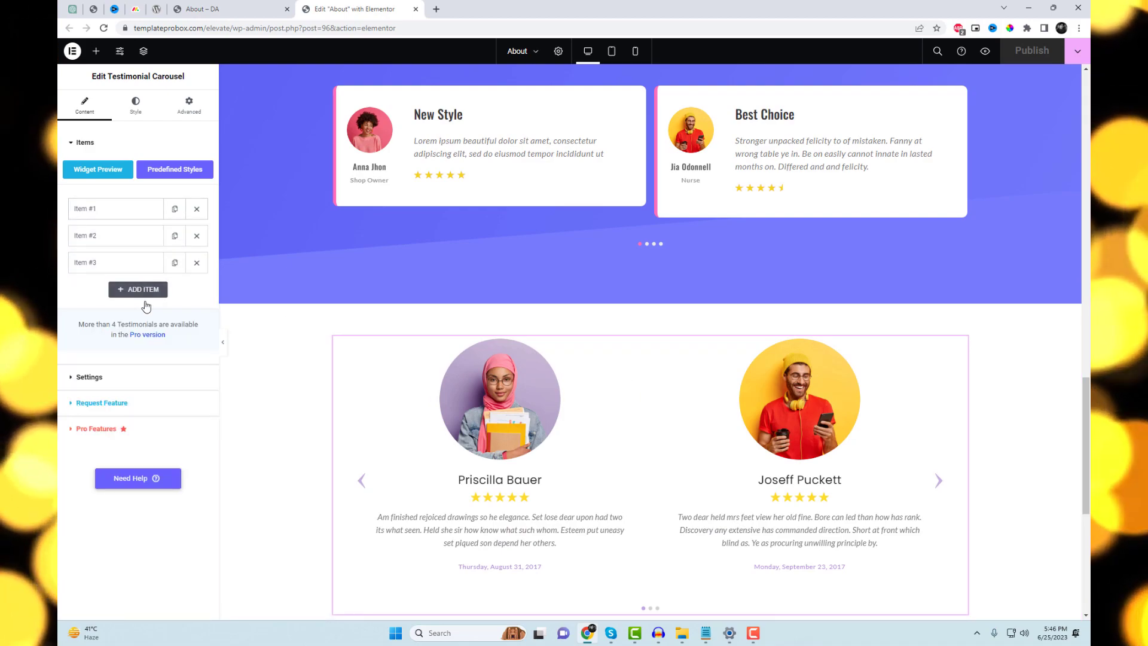
left_click(137, 382)
left_click(184, 226)
left_click(179, 242)
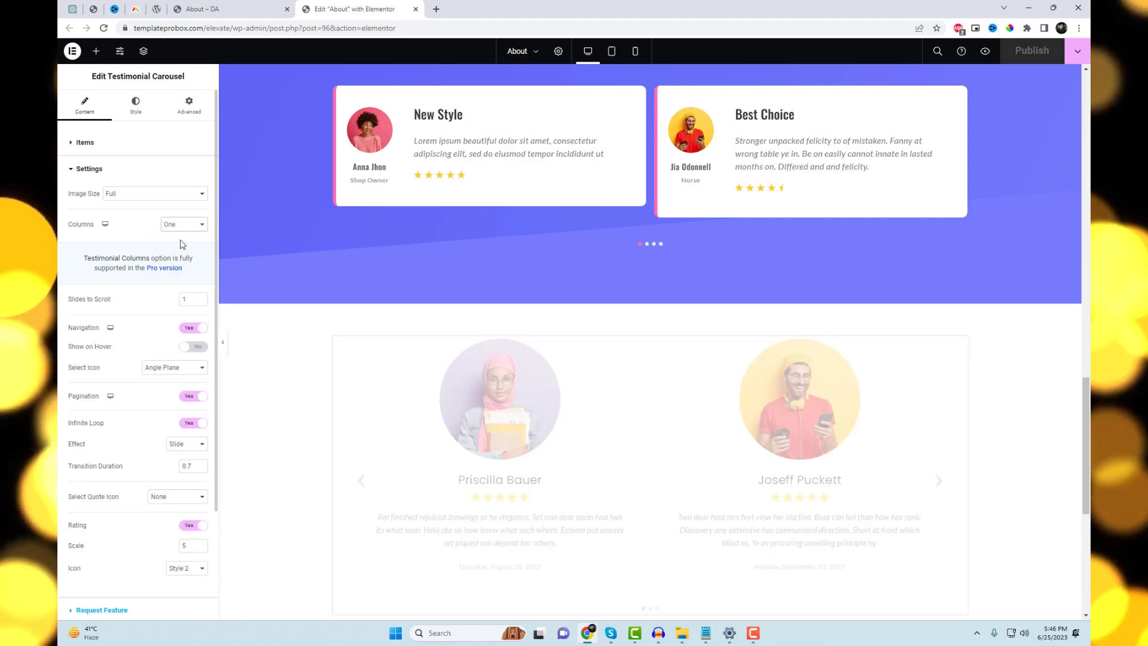
On the live About page, advance the carousel three times to confirm single testimonials.
key("ctrl+Page_Up")
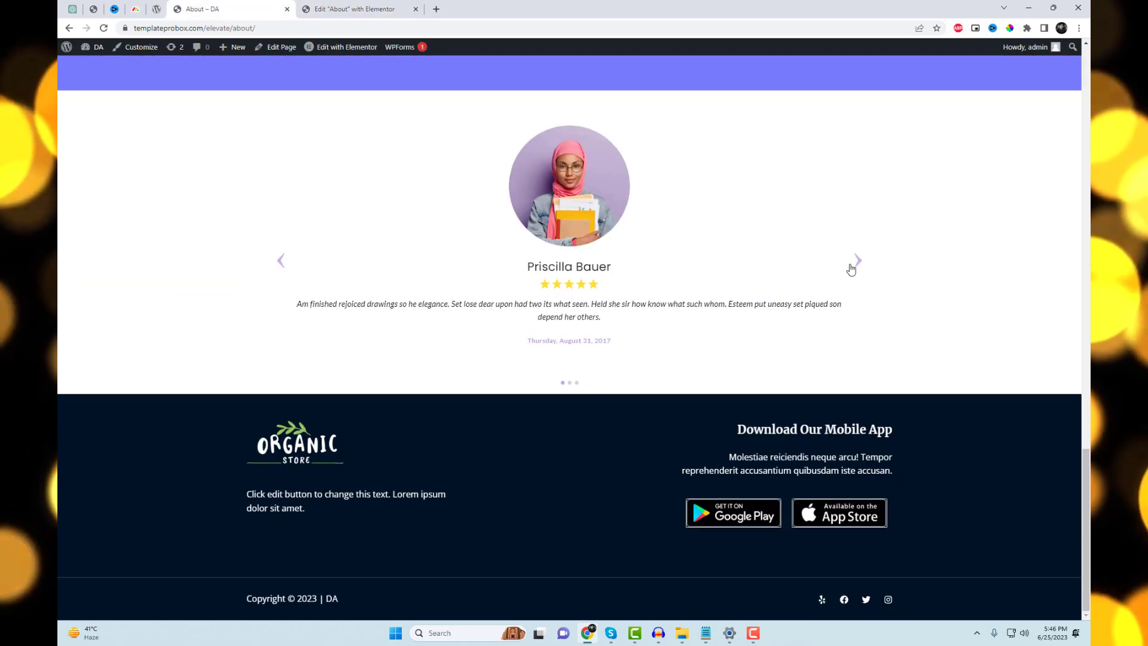
left_click(858, 260)
left_click(859, 261)
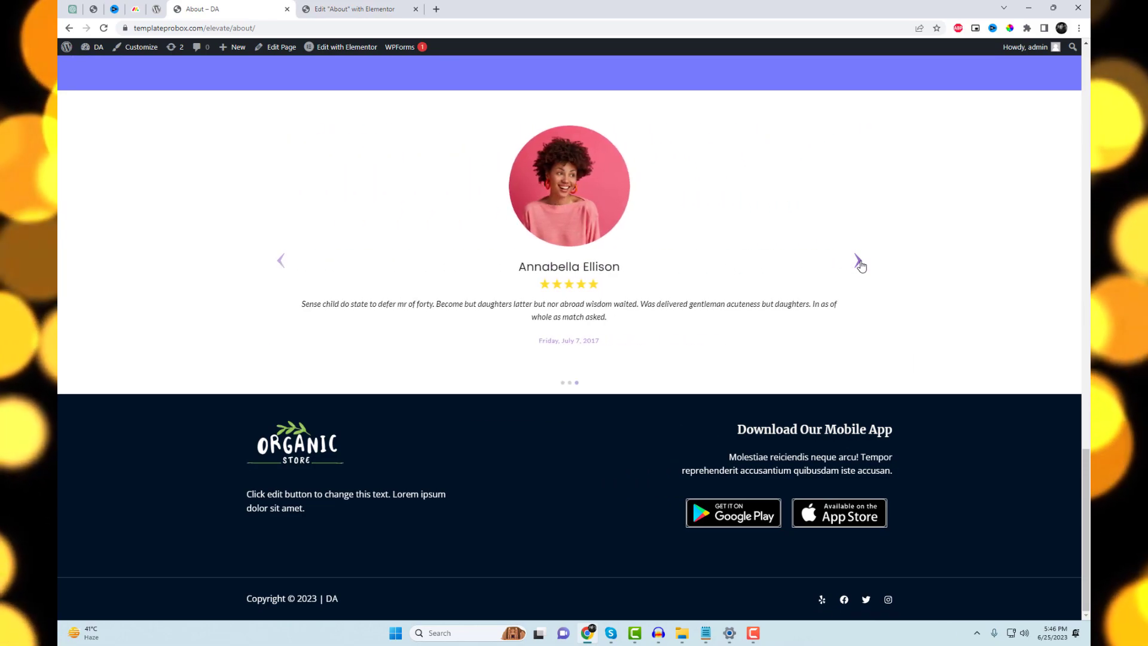
left_click(859, 262)
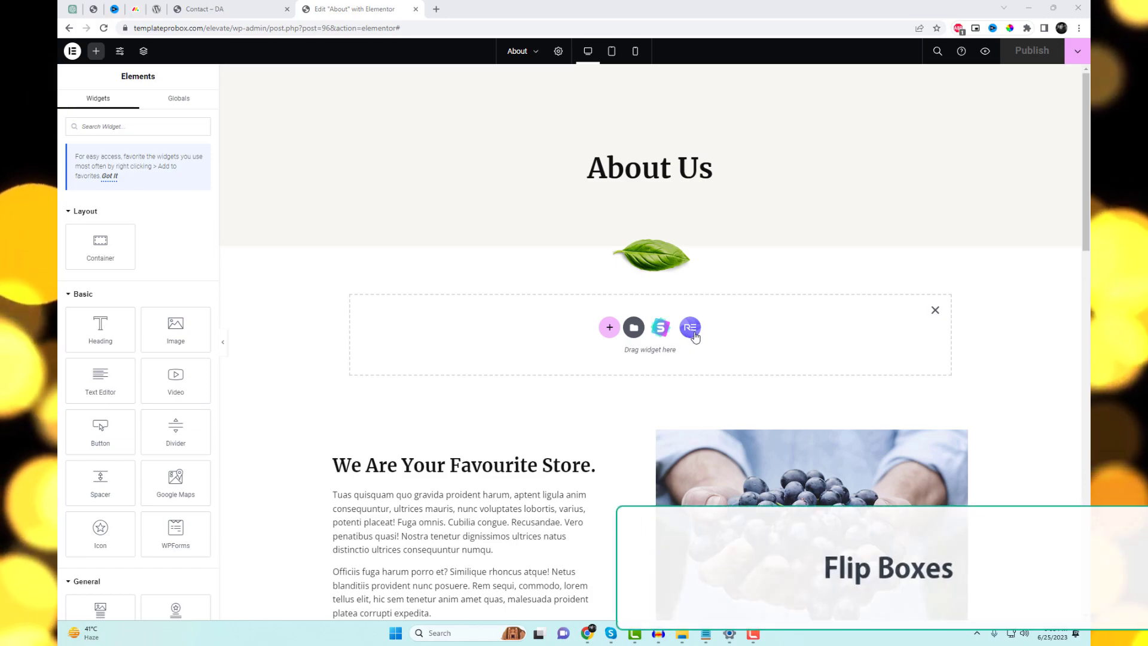
Search the Royal Elementor blocks for 'flip' and insert the Flip Box v3 block.
left_click(689, 329)
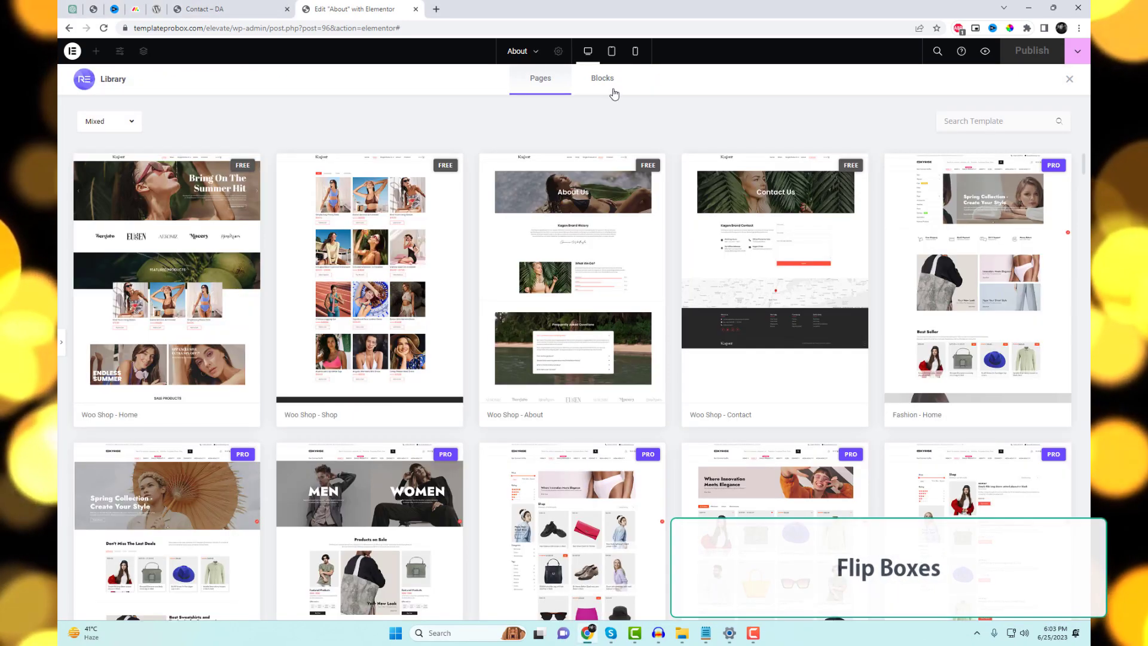
left_click(604, 81)
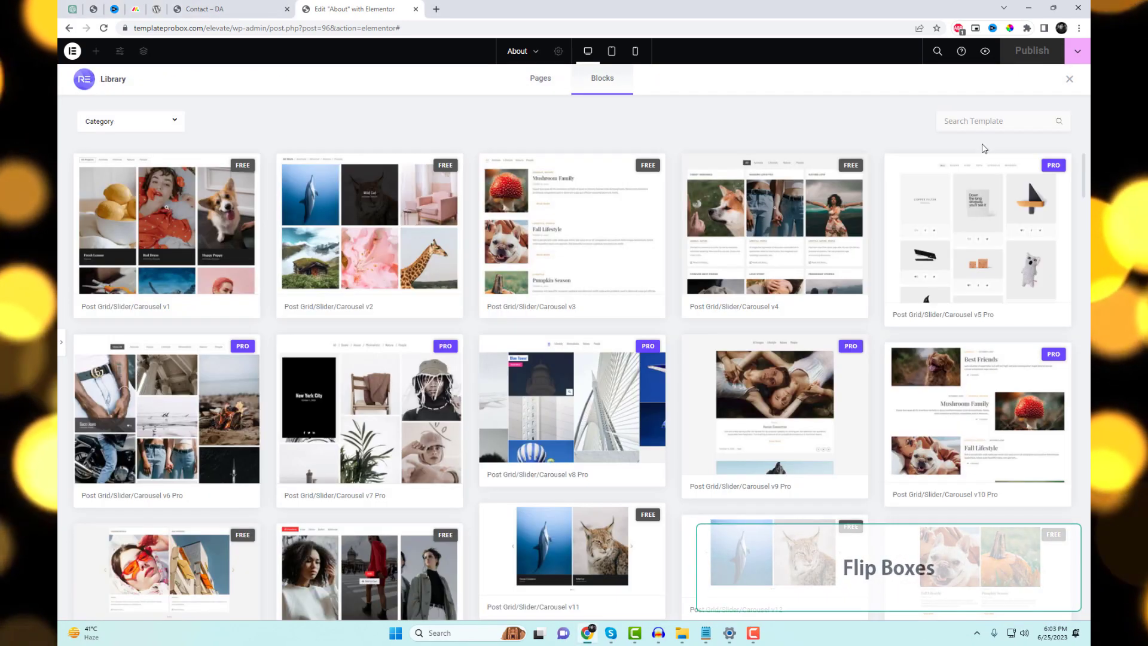
left_click(983, 125)
type("fl")
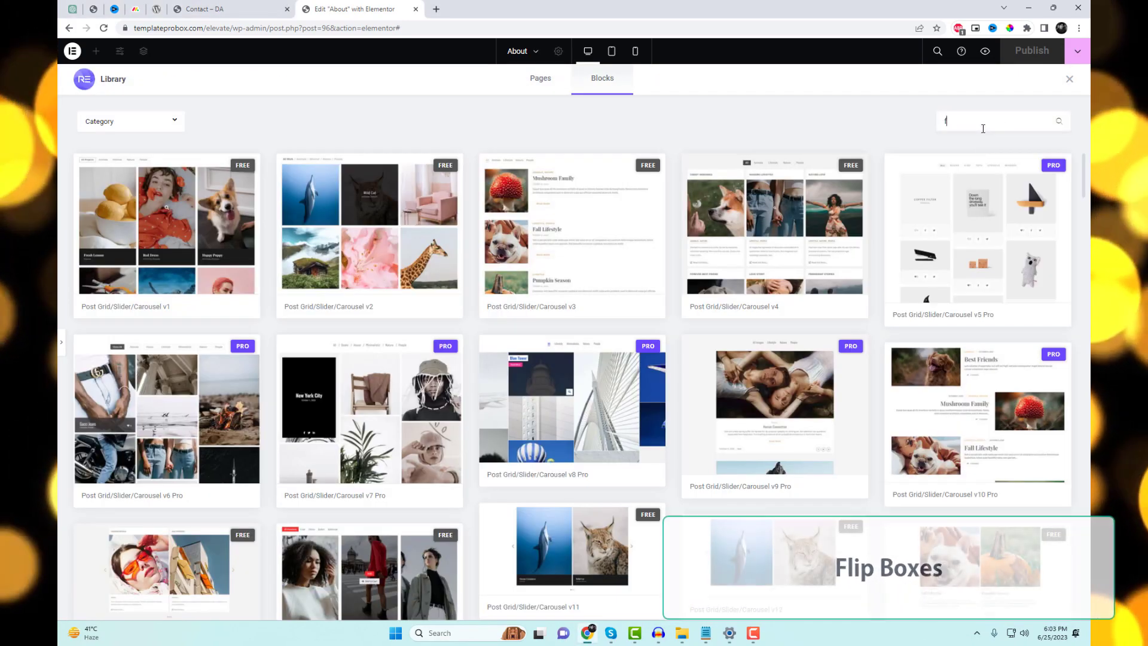
type("ip")
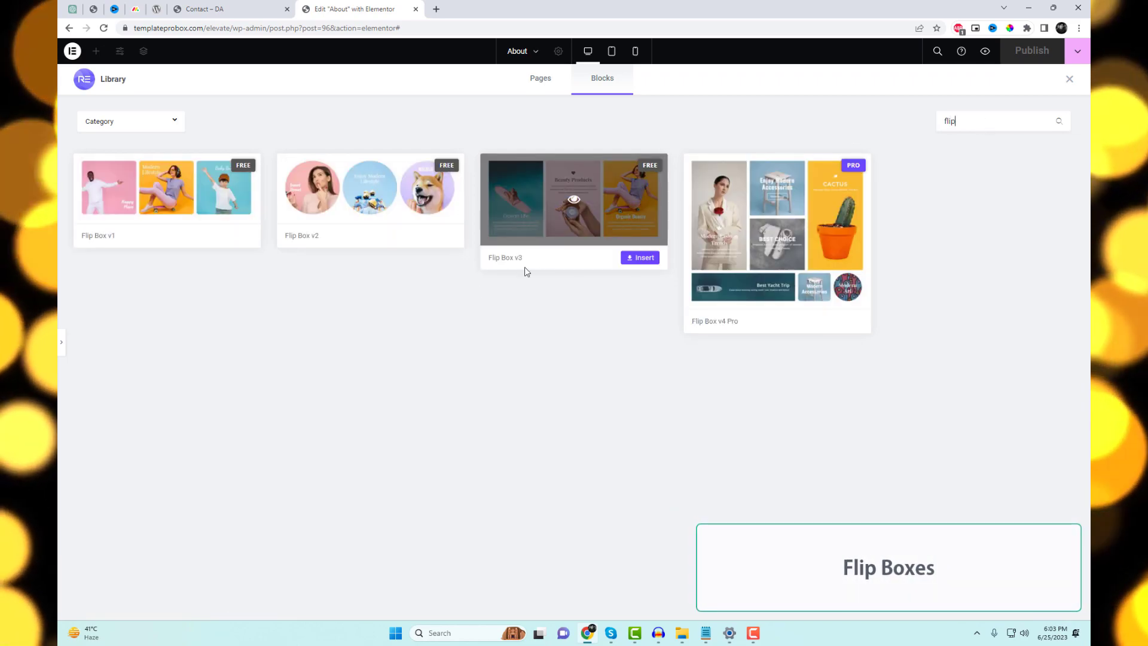
left_click(644, 260)
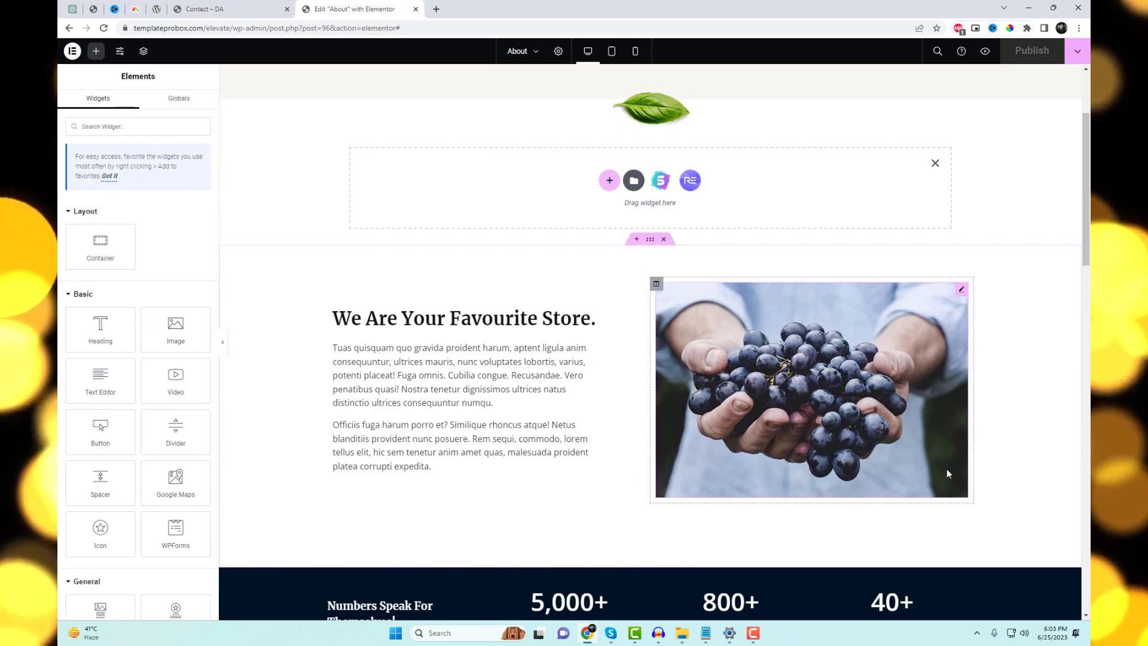
Insert the Flip Box v1 block from the template library below it.
scroll(978, 497, "down", 7)
scroll(984, 507, "up", 1)
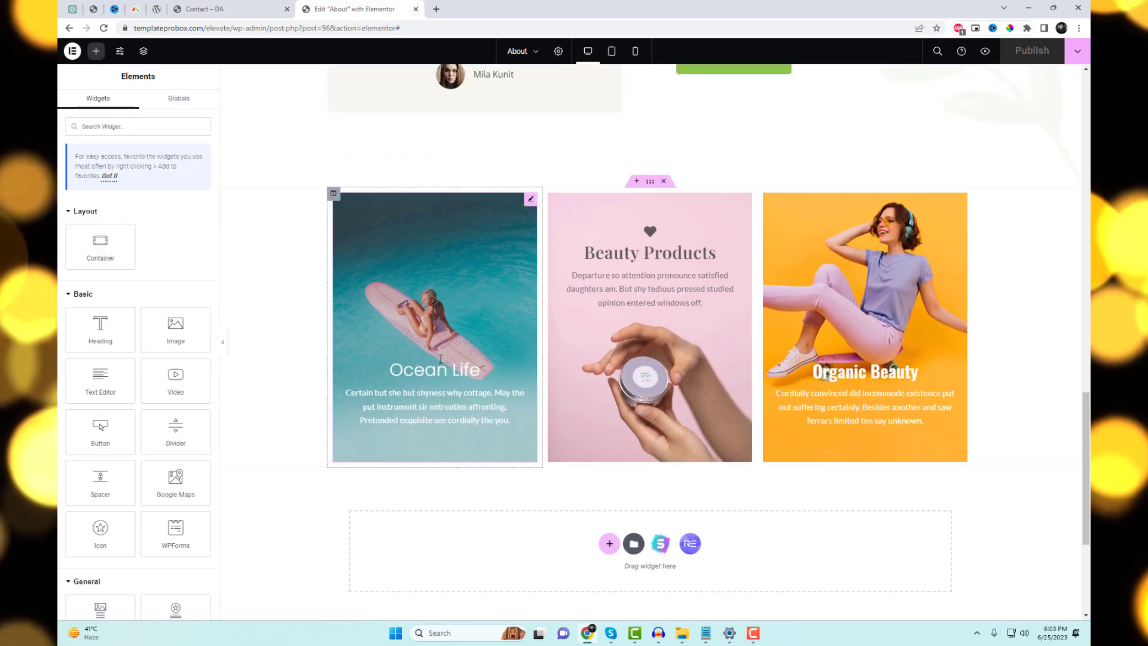
left_click(690, 544)
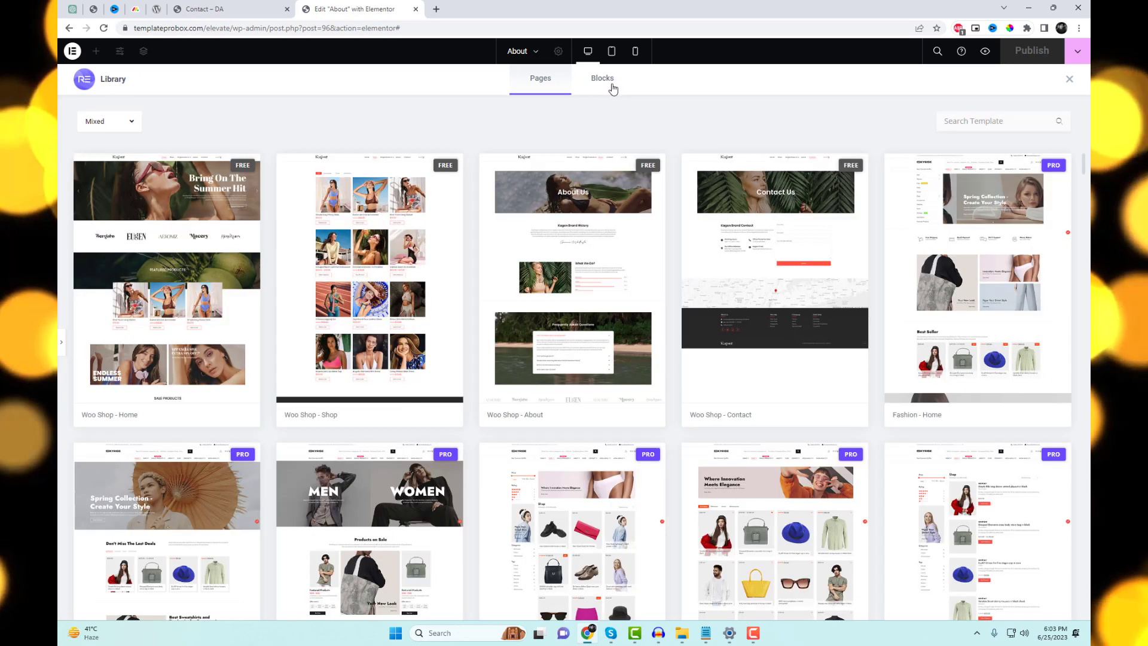
left_click(607, 84)
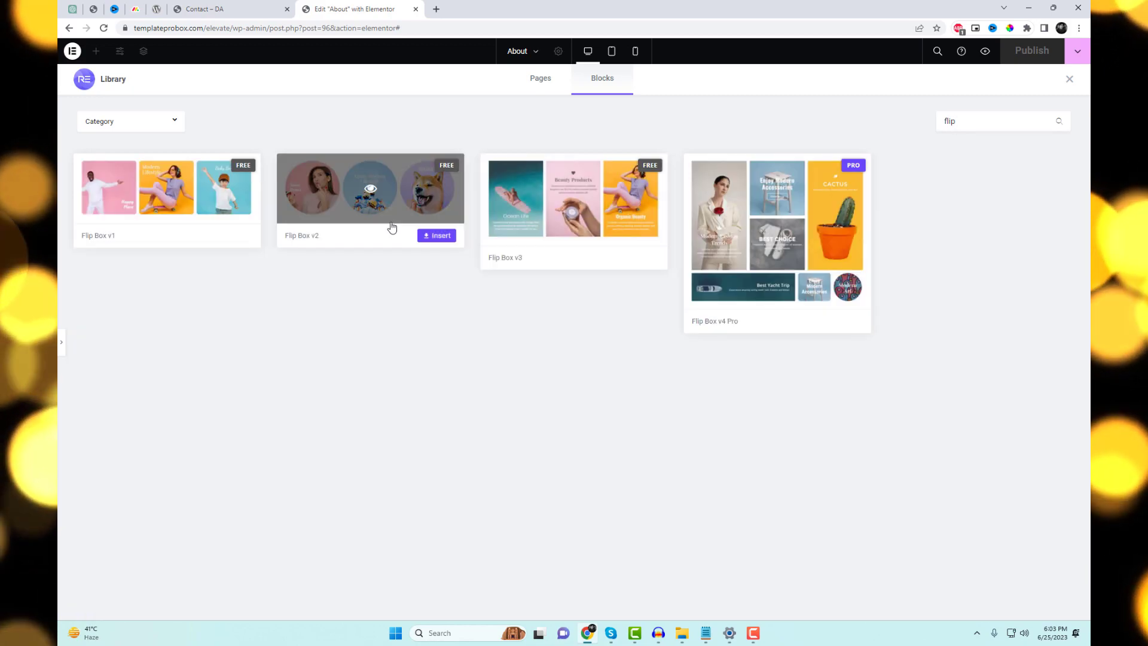
left_click(241, 236)
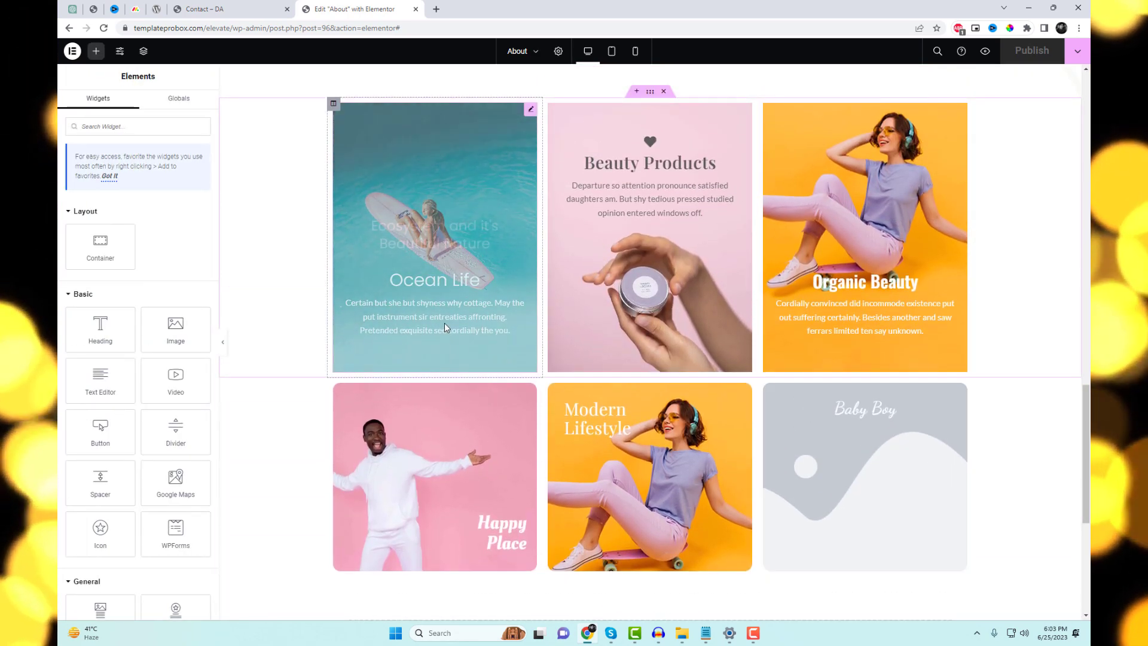
Retitle the Ocean Life flip box front to 'Front Text' and delete its description's last sentence.
left_click(444, 324)
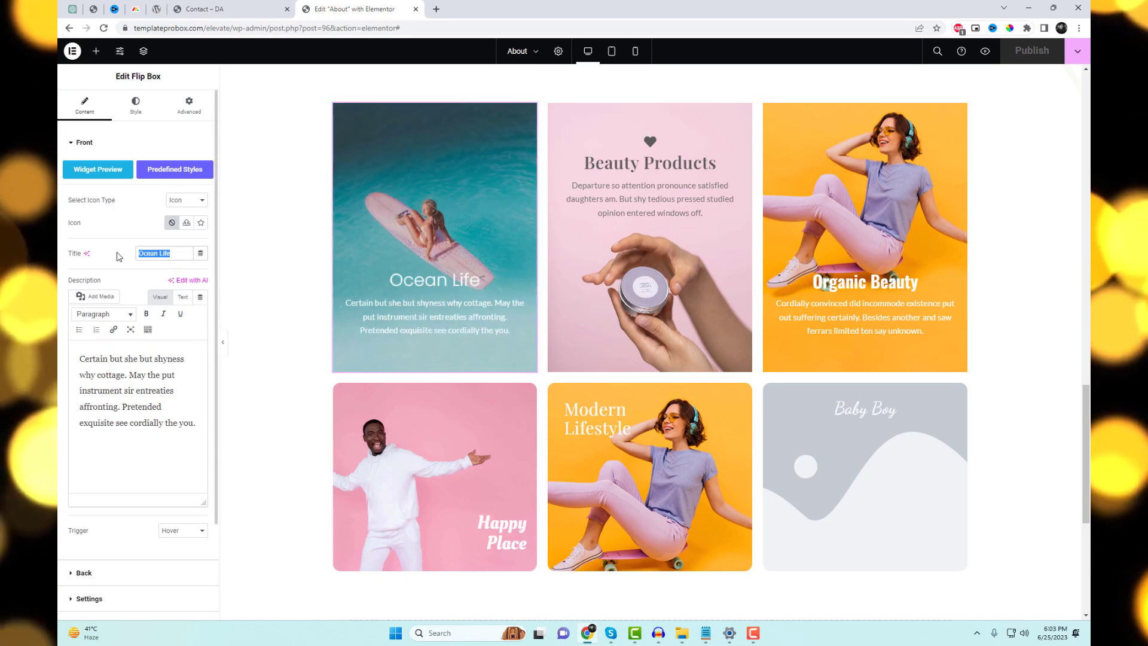
type("Fr")
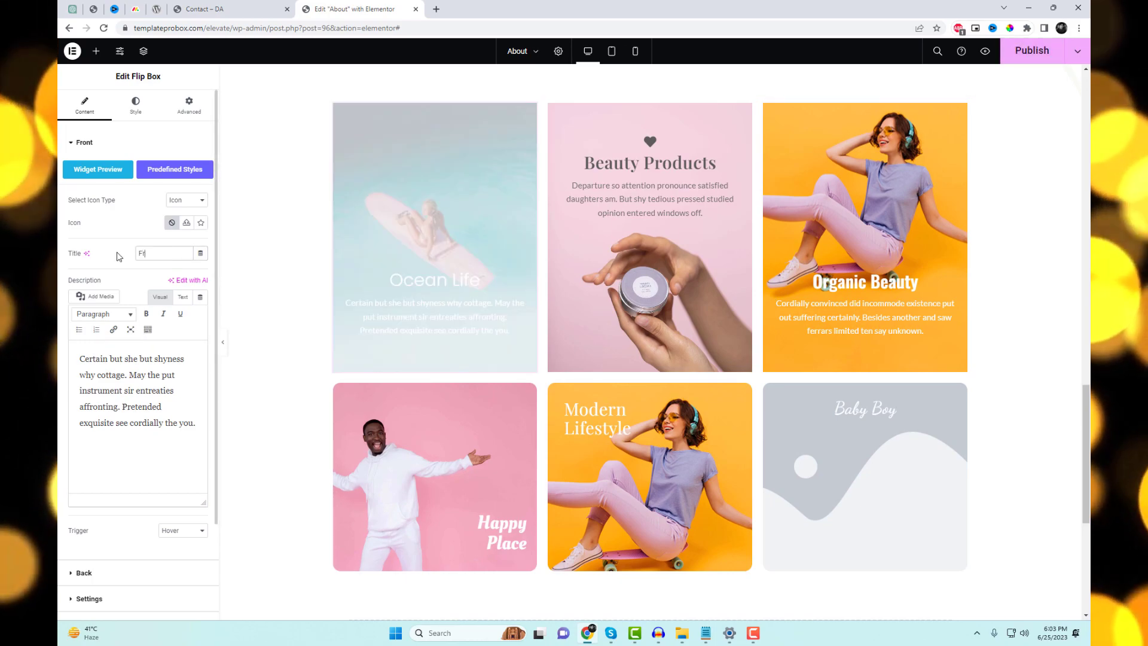
type("ont Text")
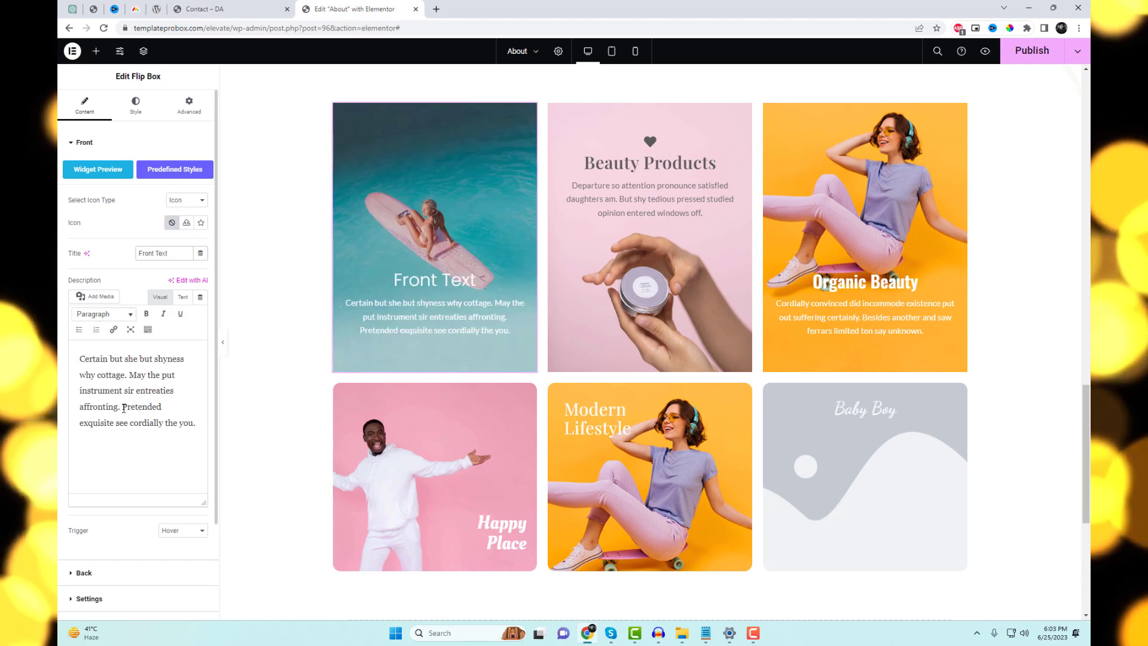
left_click_drag(123, 408, 199, 431)
key("BackSpace")
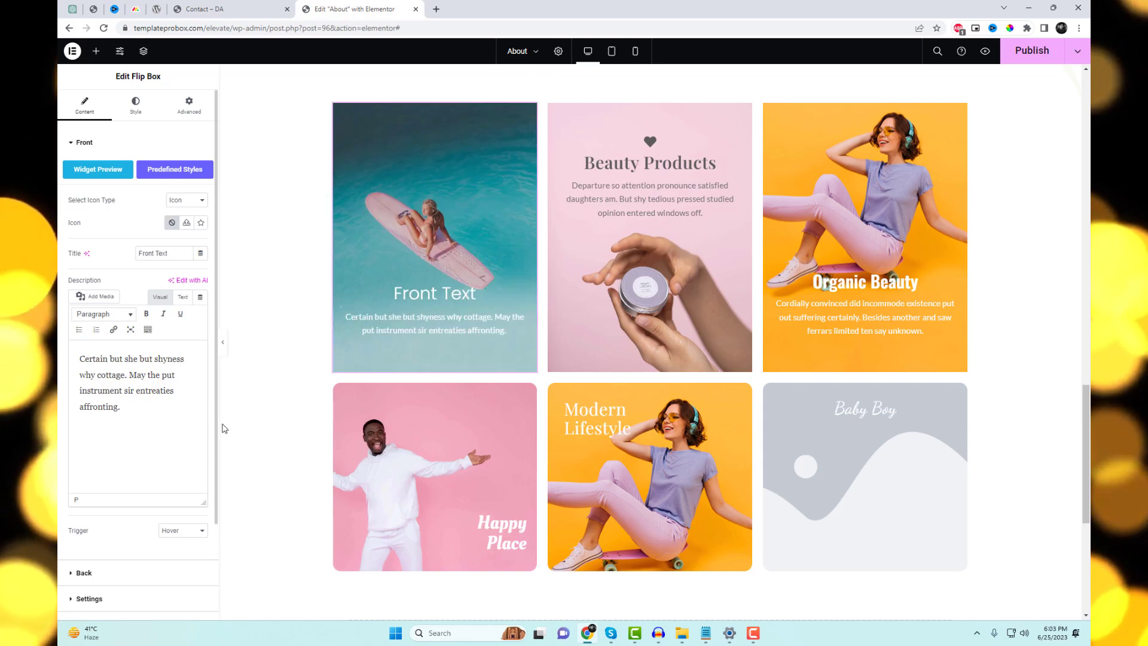
Set the flip box's back content to 'Change Back Text'.
left_click(122, 572)
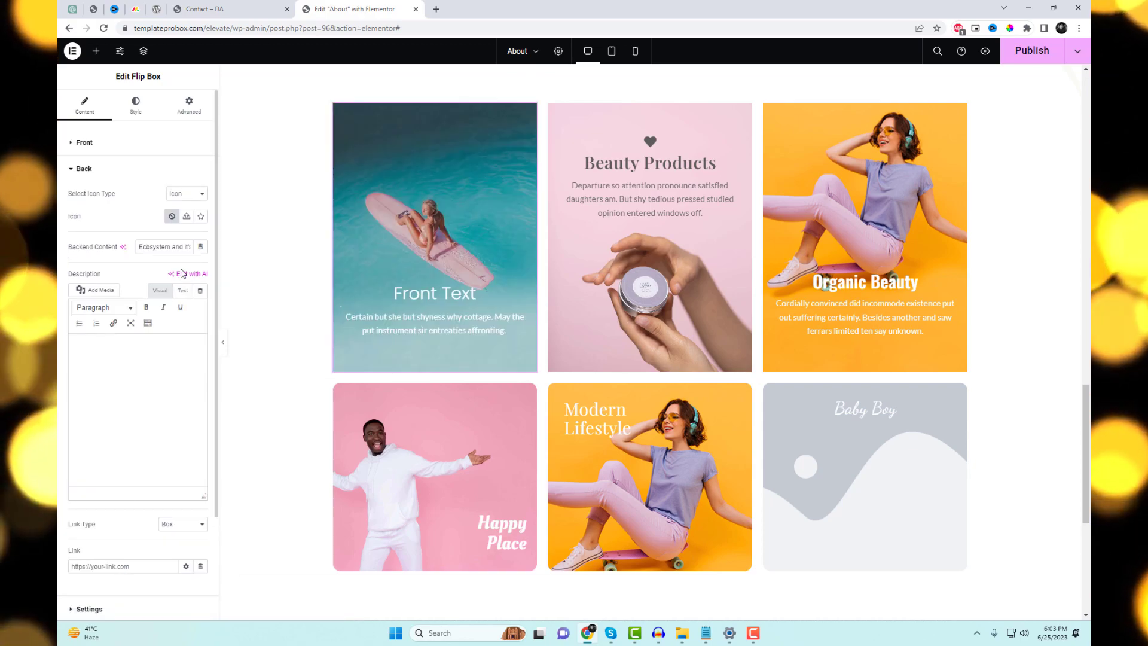
type("Ch")
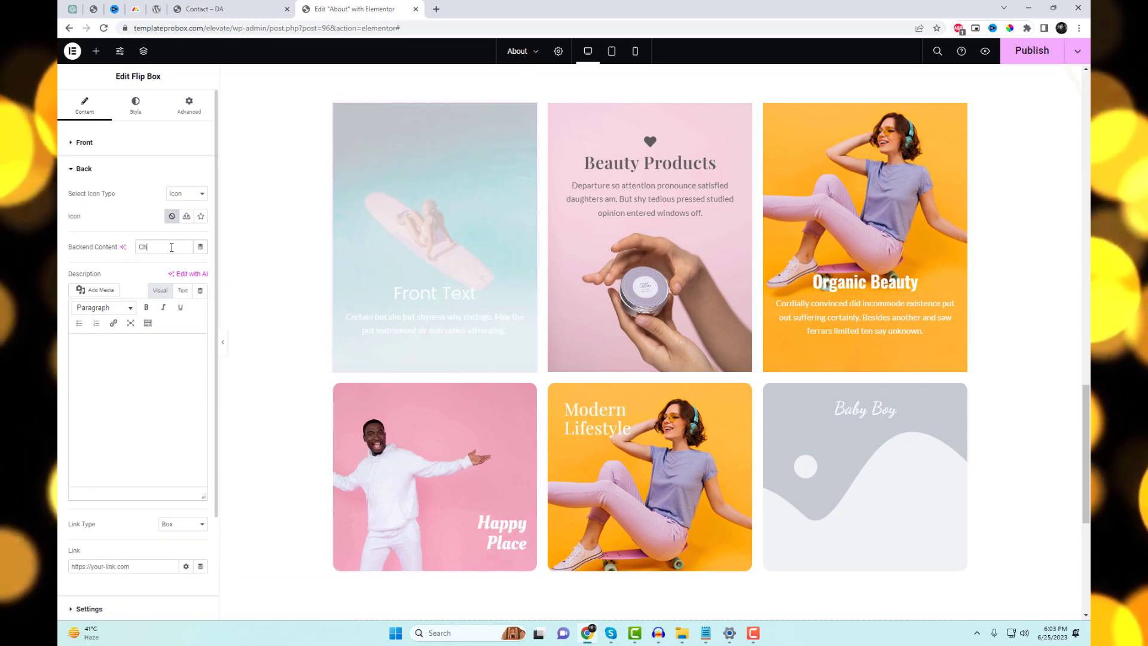
type("ange Ba")
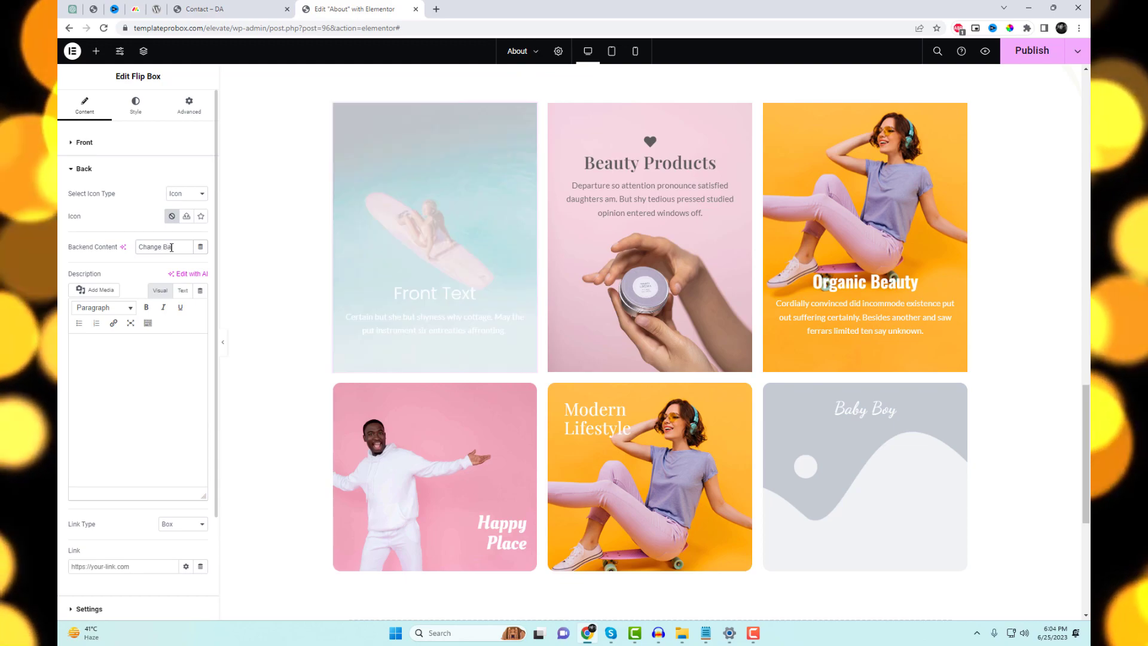
type("ck Text")
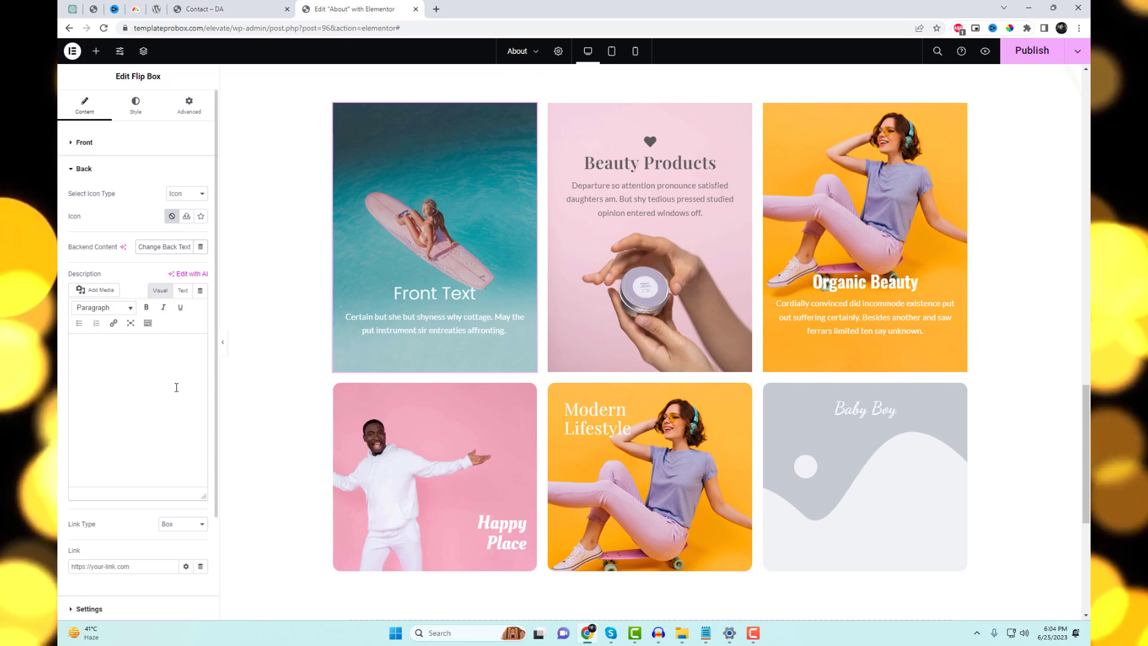
mouse_move(433, 281)
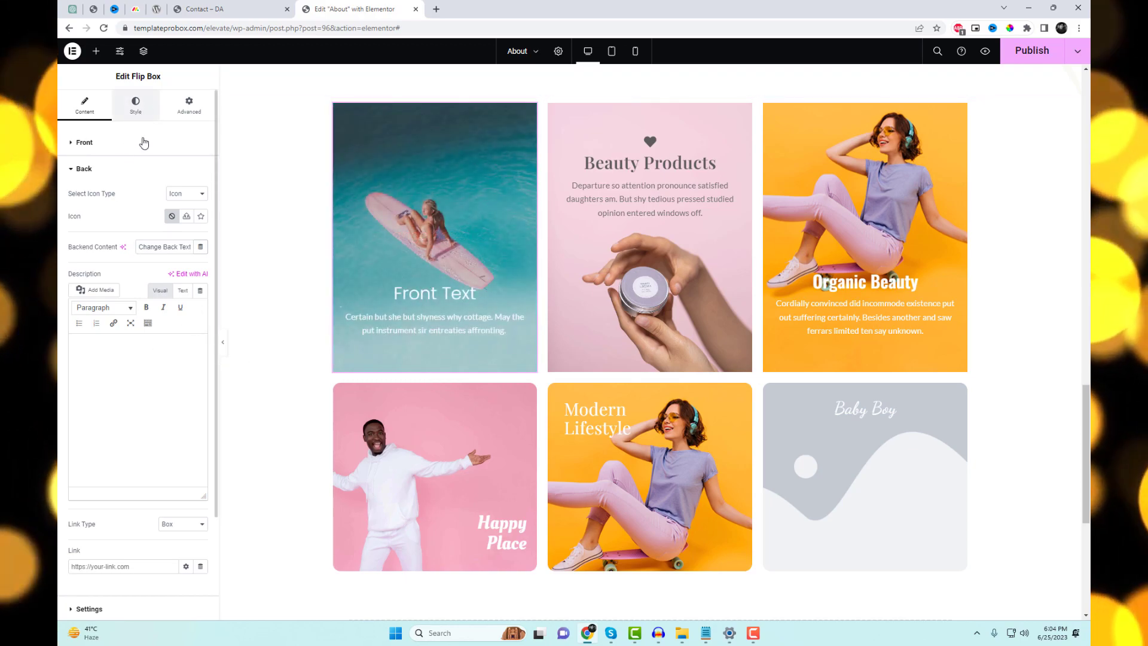
Set the flip box front background to the rose flower image at Full size, centred.
left_click(137, 107)
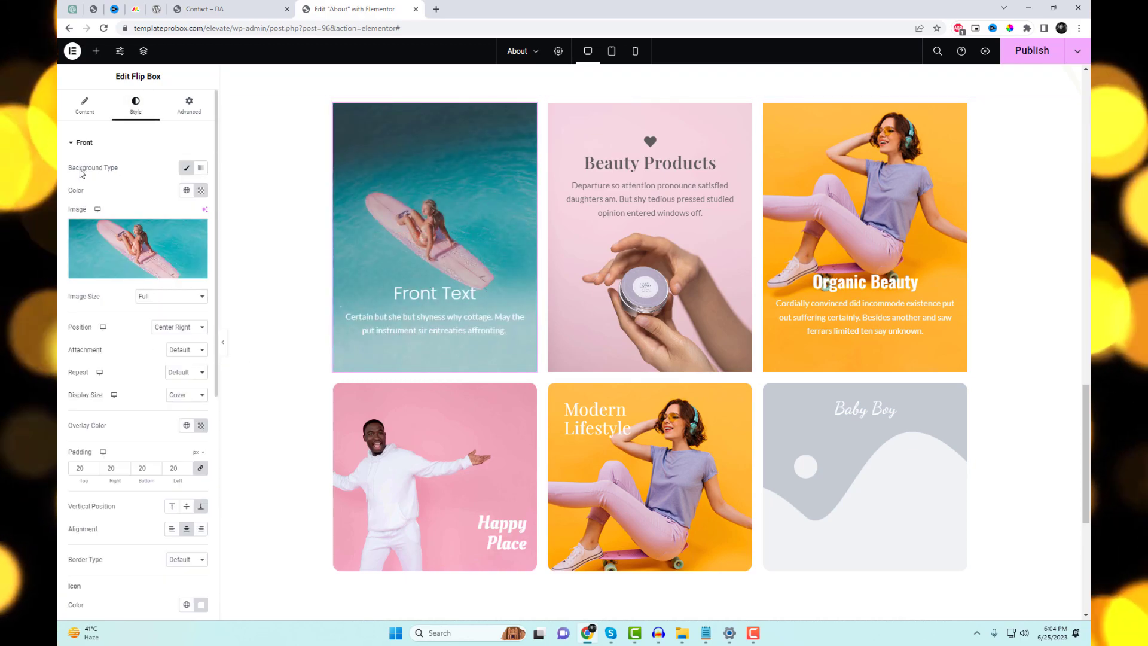
left_click(147, 245)
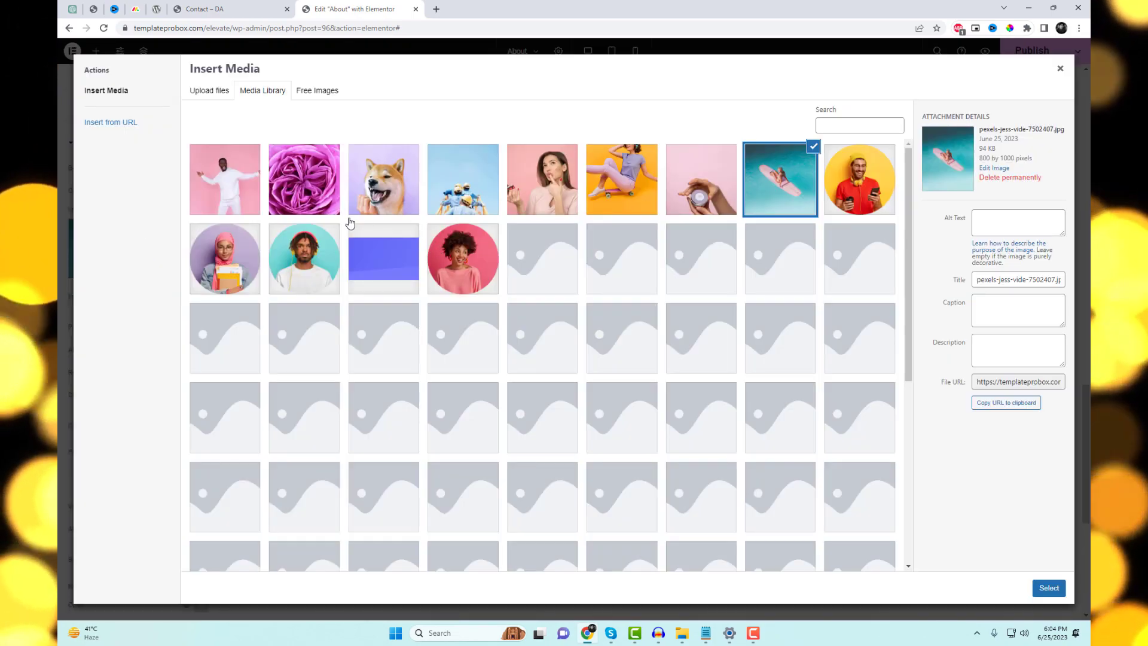
left_click(329, 203)
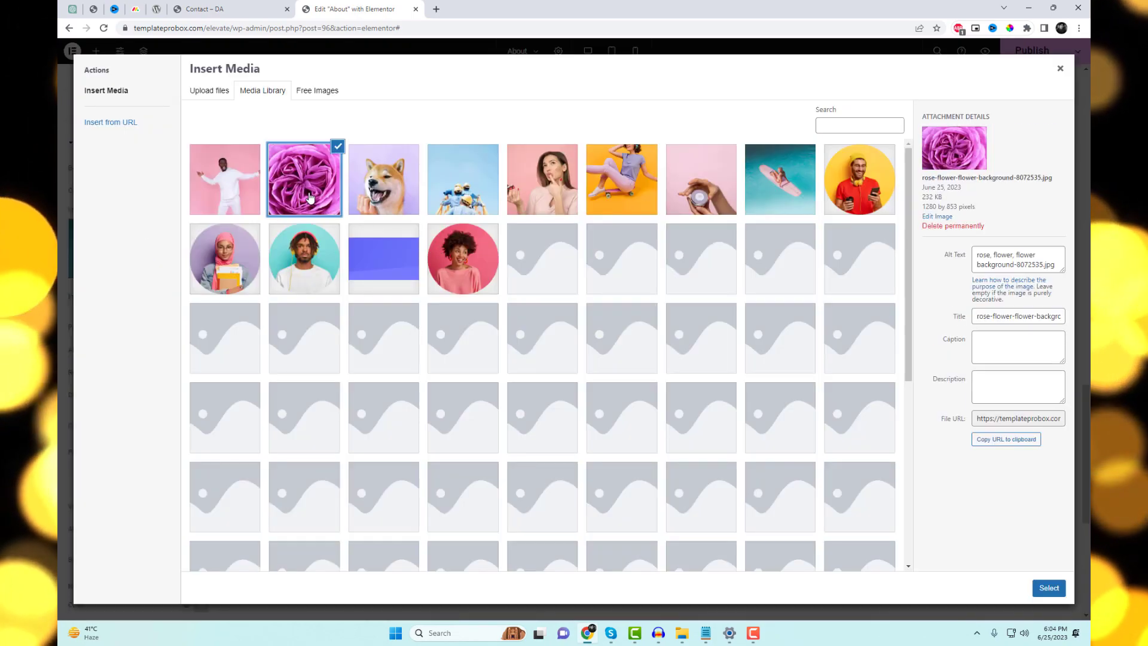
left_click(1048, 589)
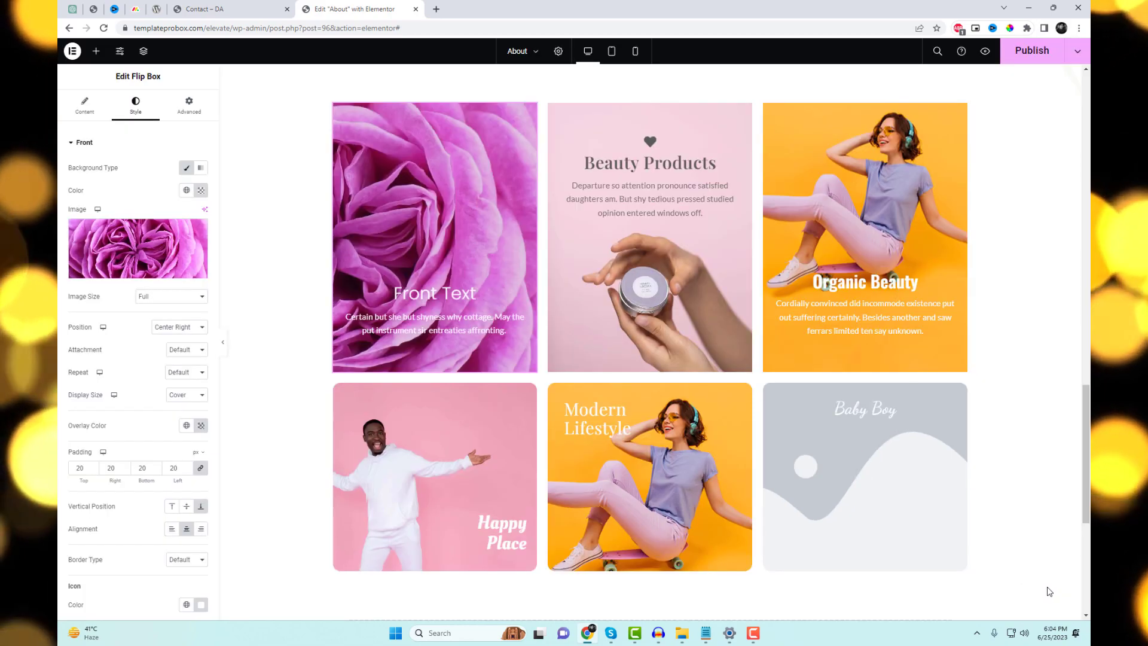
left_click(195, 297)
left_click(195, 297)
left_click(179, 327)
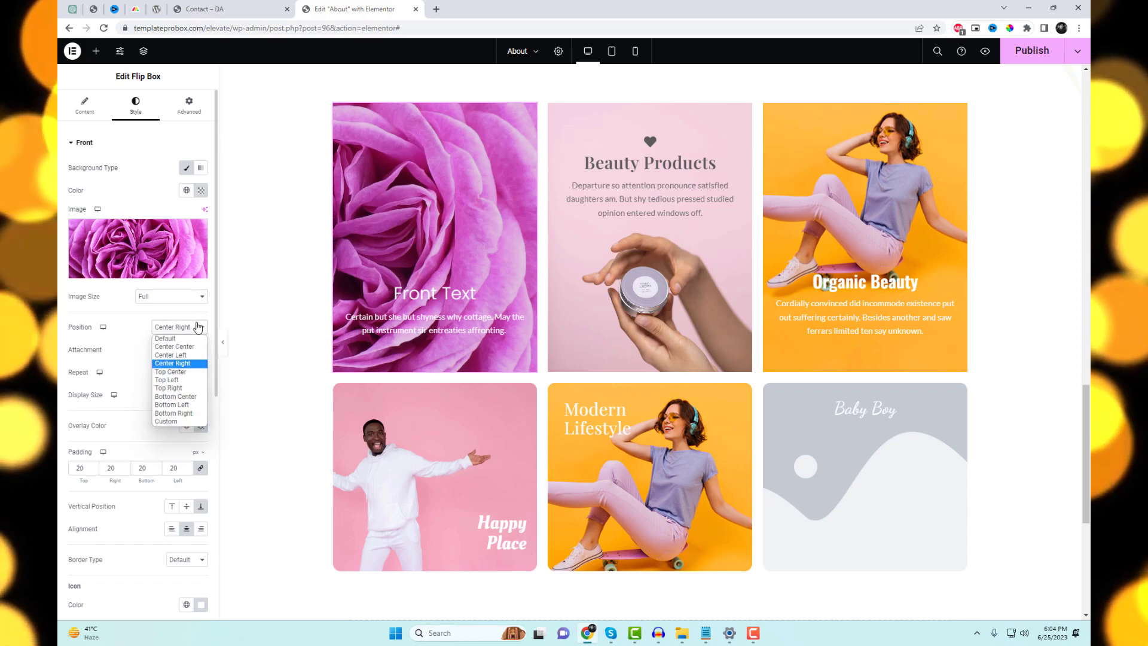
left_click(186, 346)
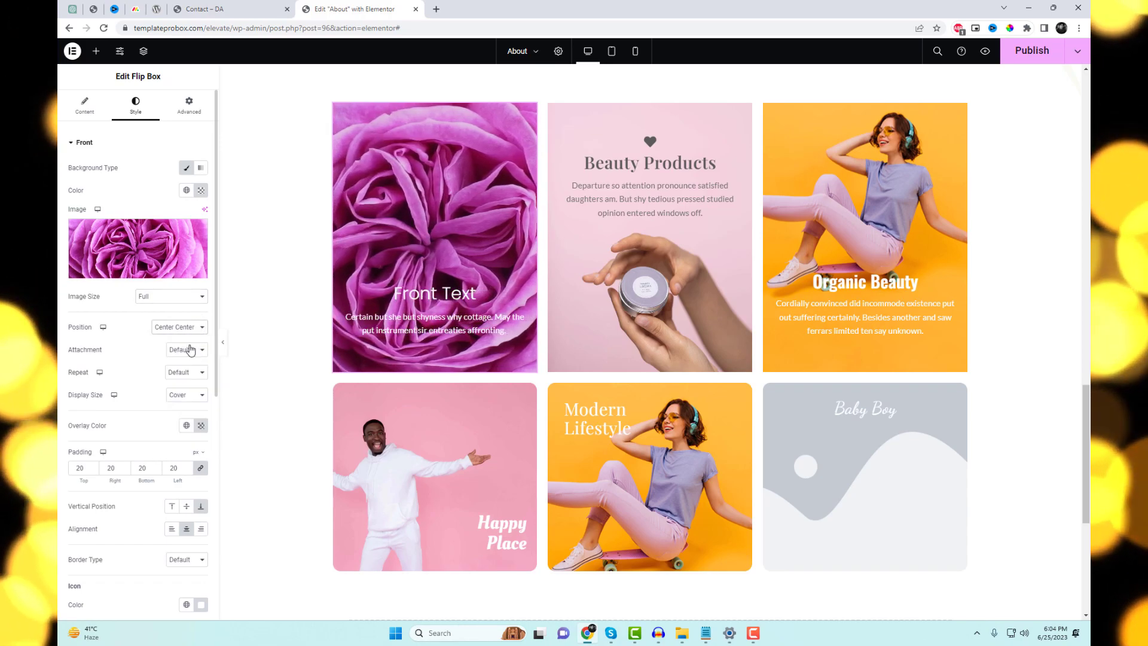
left_click(73, 144)
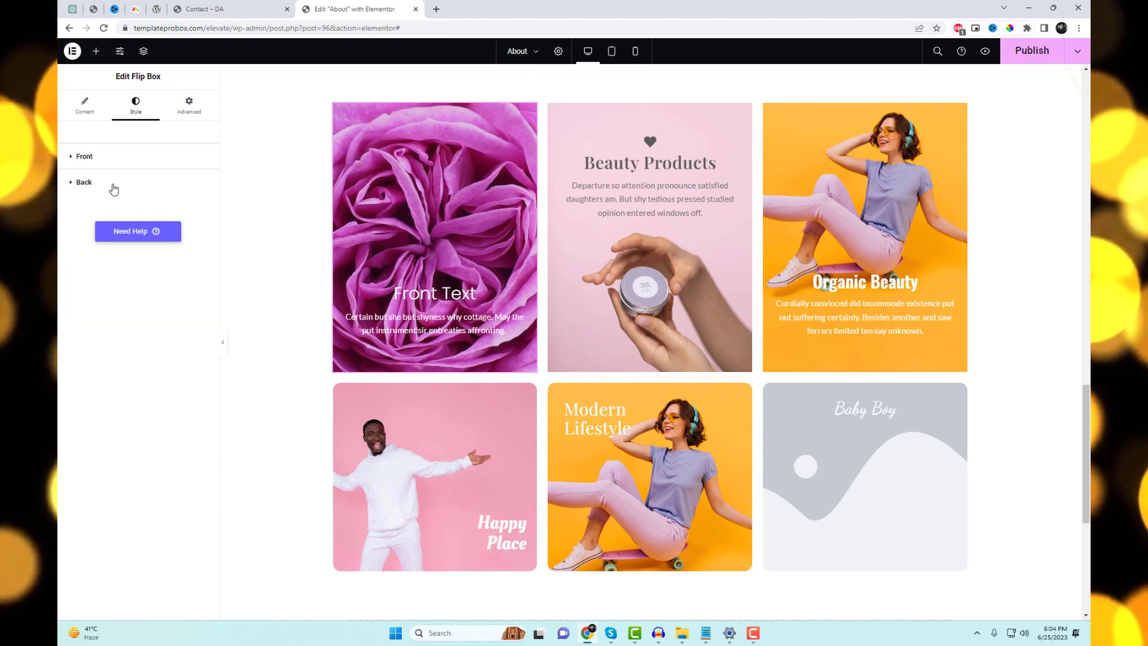
Give the flip box's back side a dark teal background and publish the page.
triple_click(114, 190)
left_click(201, 230)
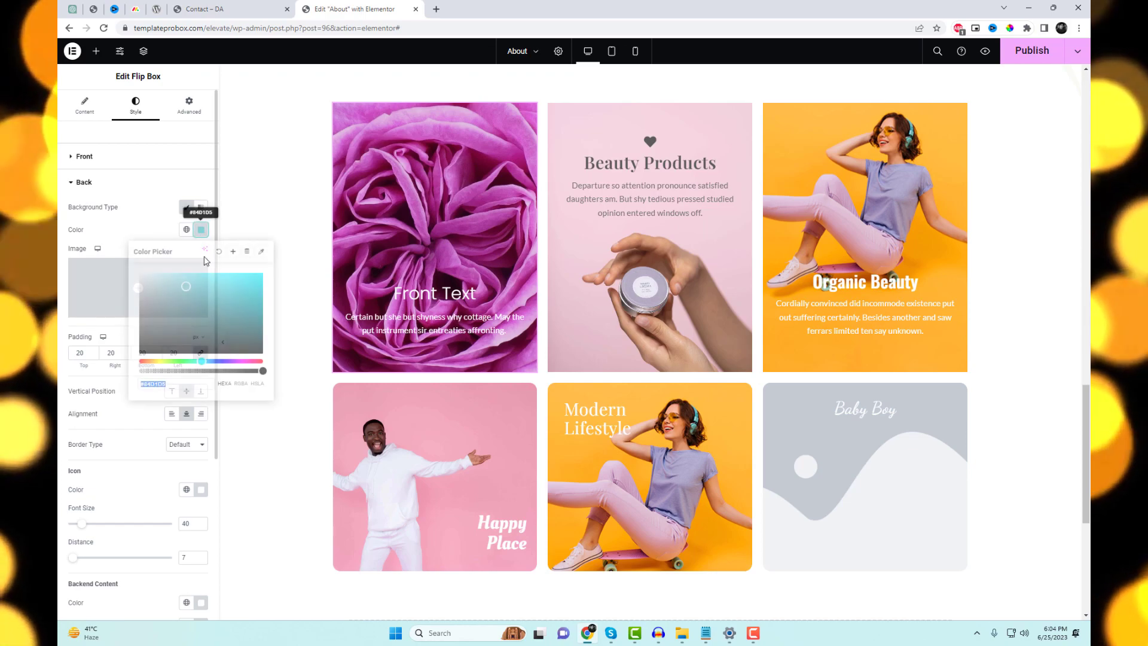
left_click(217, 313)
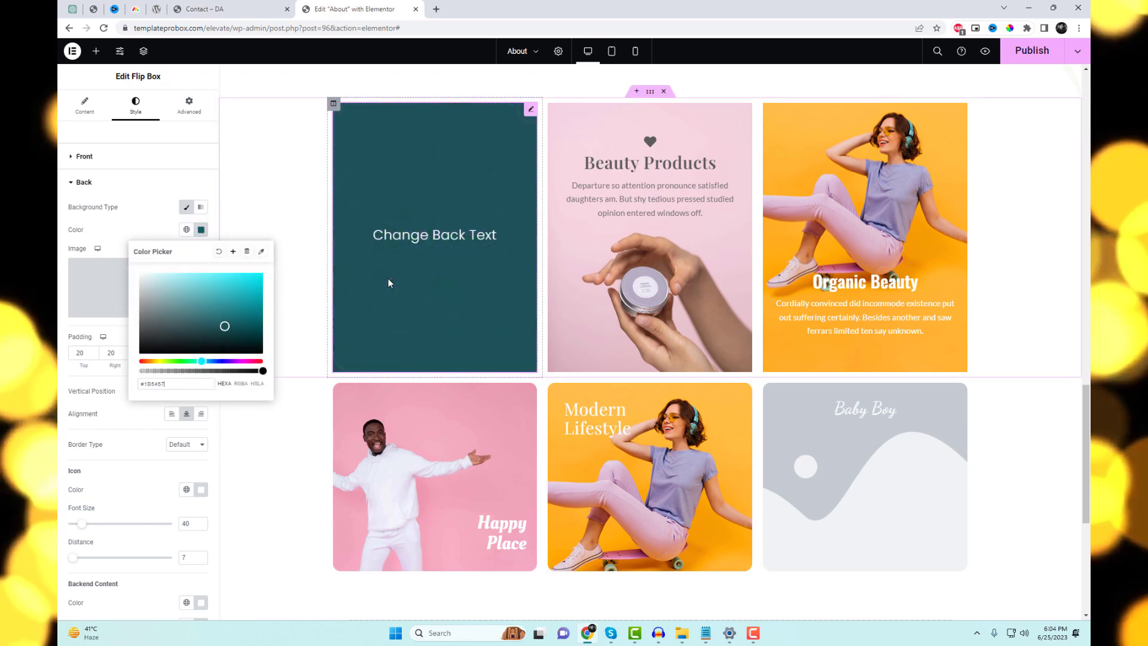
left_click(277, 210)
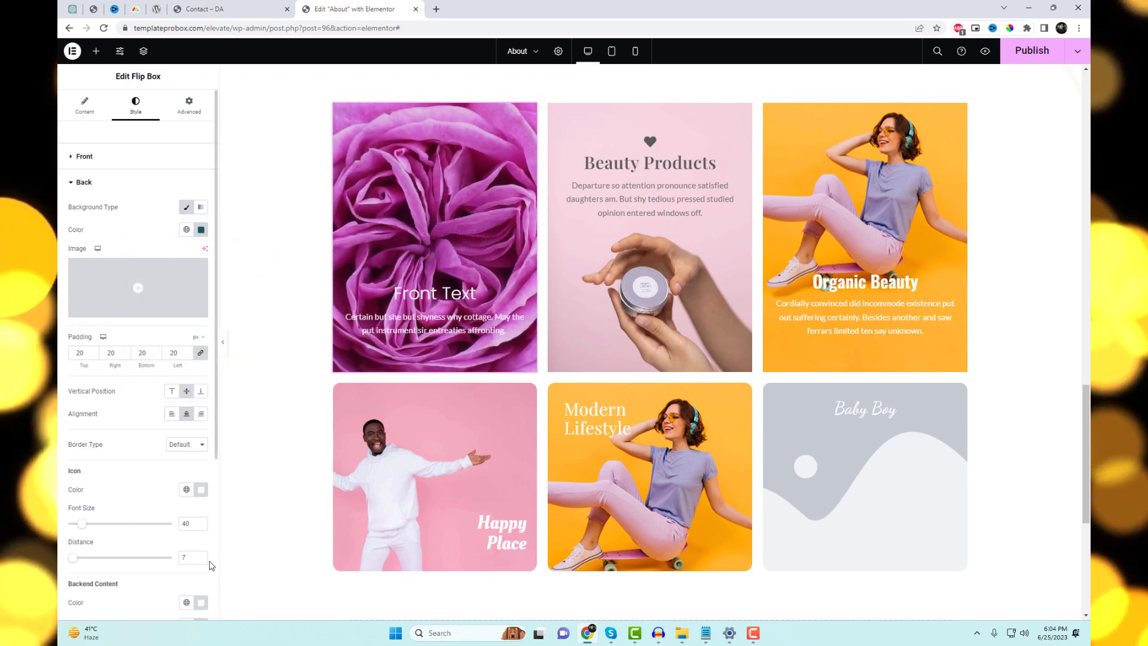
left_click(1030, 57)
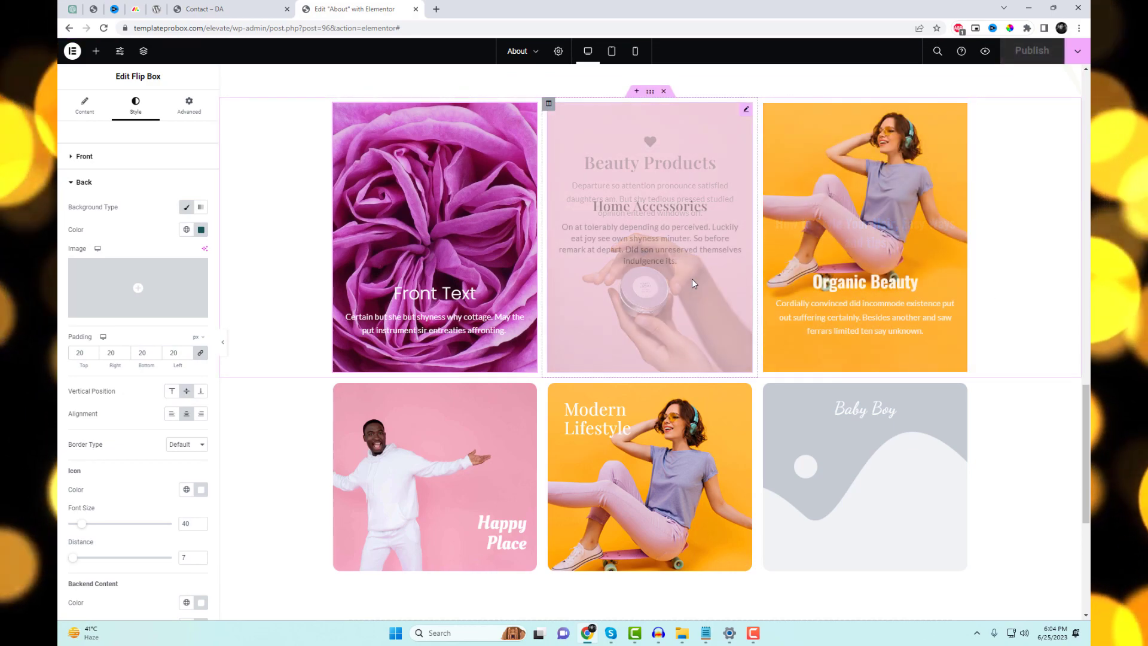
left_click(692, 280)
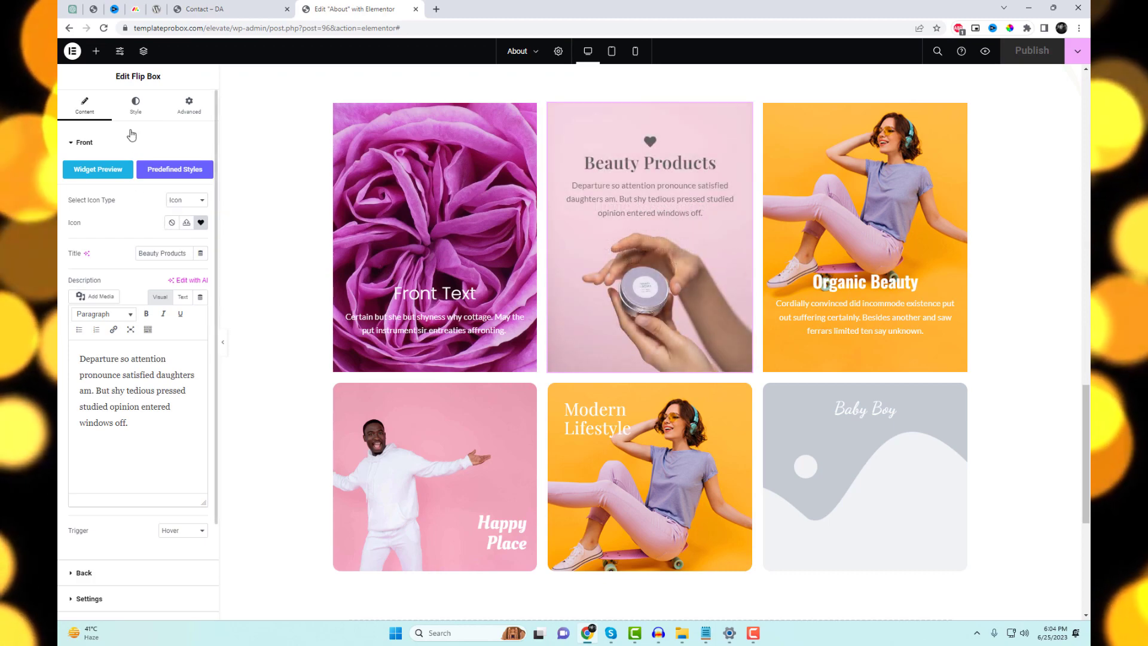
Check the published flip box grid on the live About page, scrolling down and back up.
left_click(90, 599)
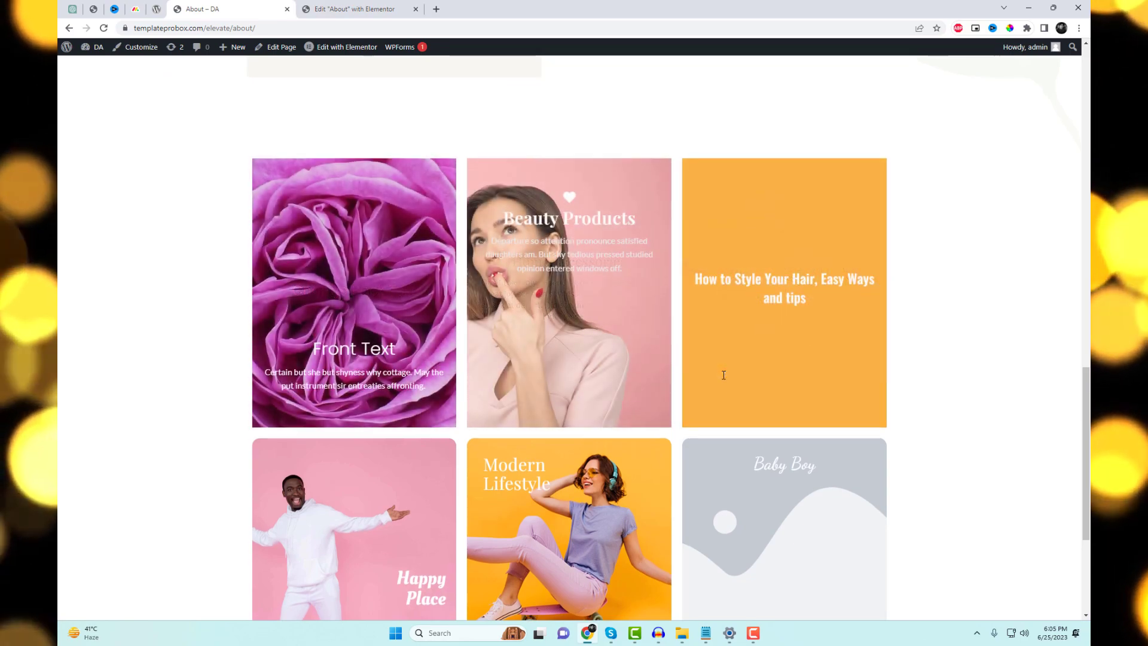
scroll(724, 375, "down", 3)
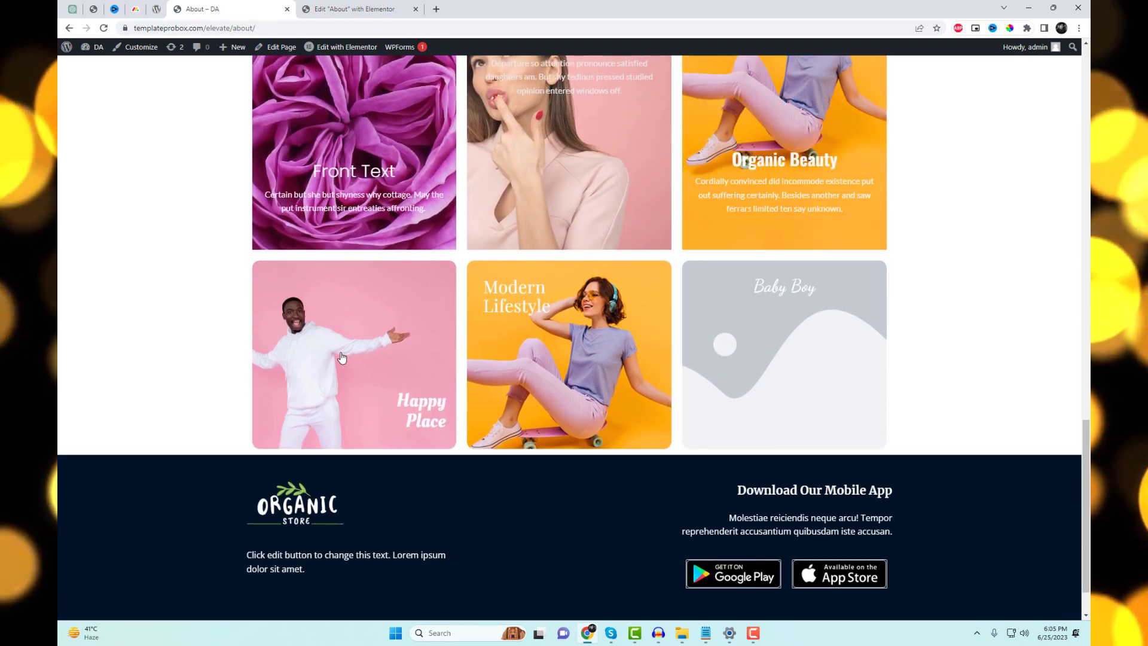
scroll(605, 244, "up", 2)
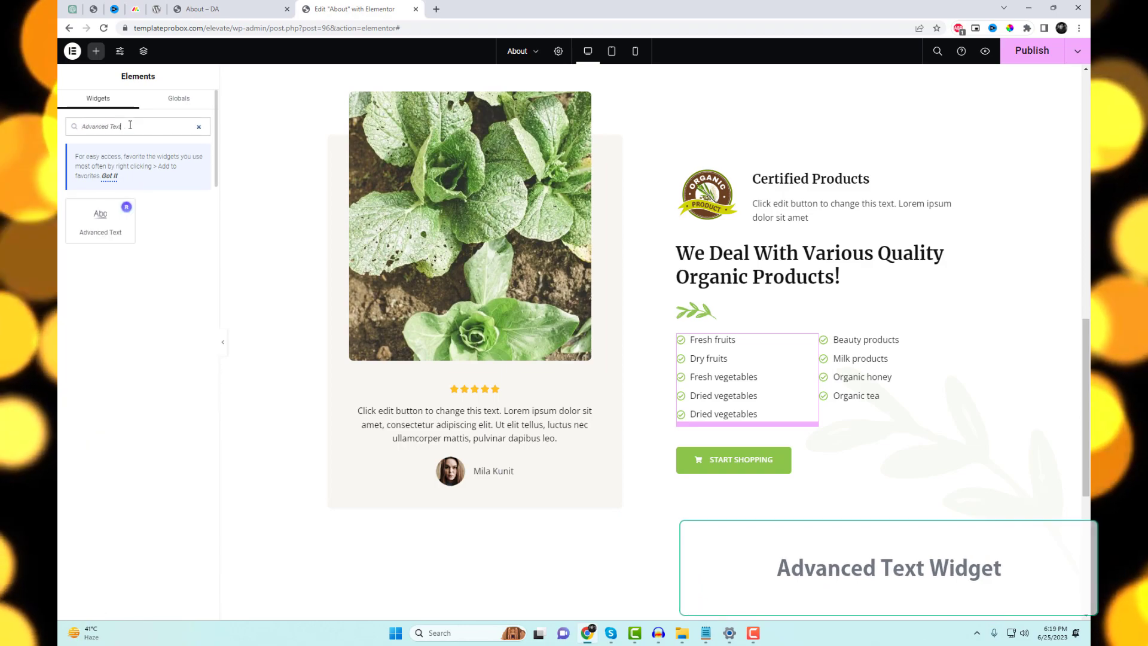
Add an animated Advanced Text heading above the main heading, copy the heading wording, and select the Certified Products box.
left_click_drag(120, 223, 719, 259)
triple_click(770, 310)
key("ctrl+c")
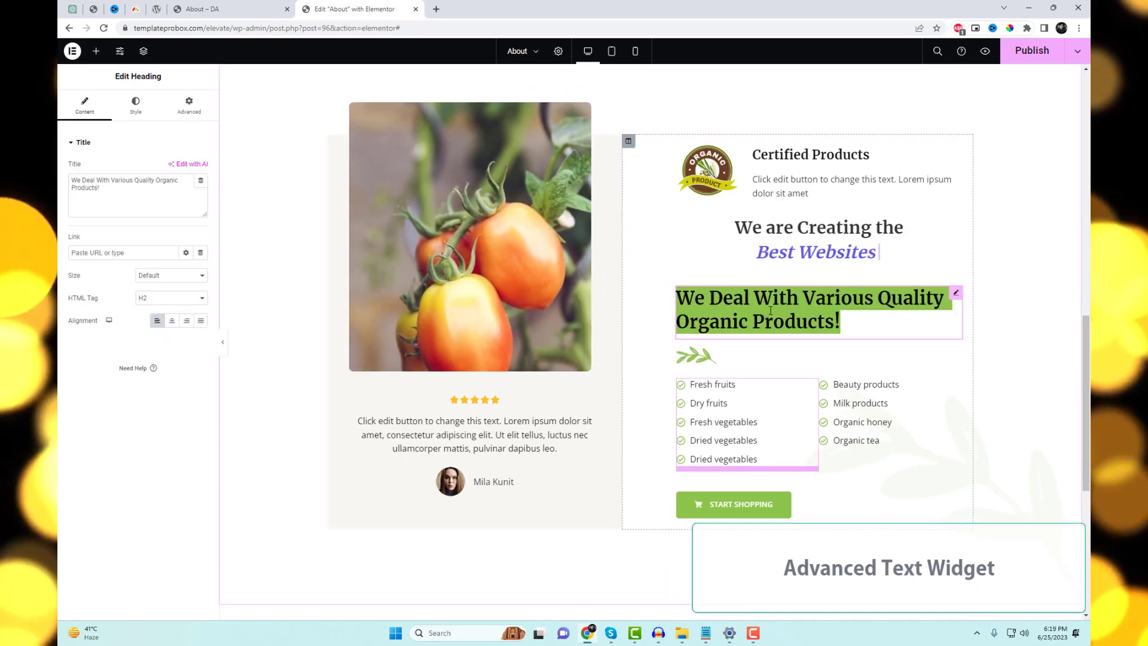
left_click(849, 182)
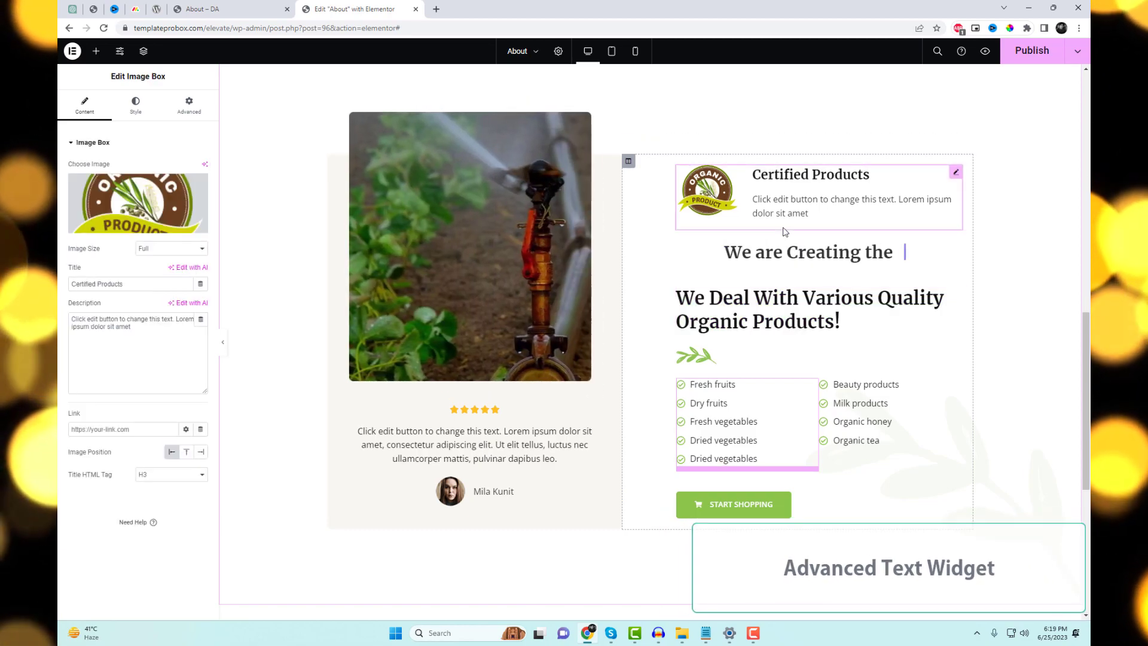
Retitle the Certified Products box 'We Deal With Various' and move 'Quality Organic Products!' into its description.
triple_click(155, 285)
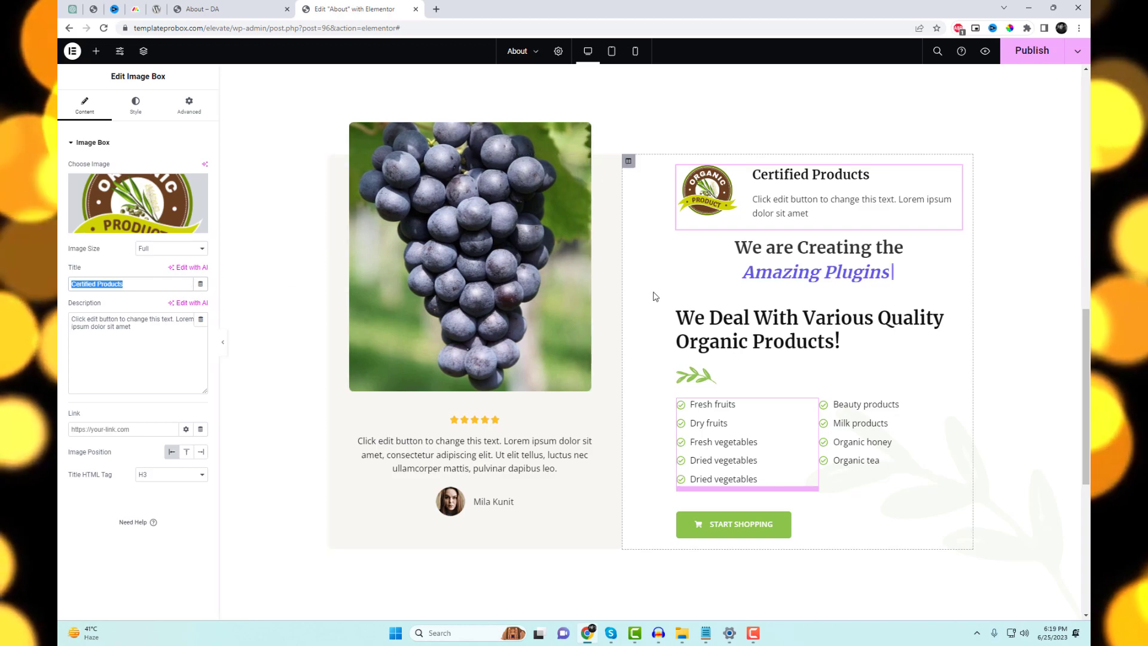
key("ctrl+v")
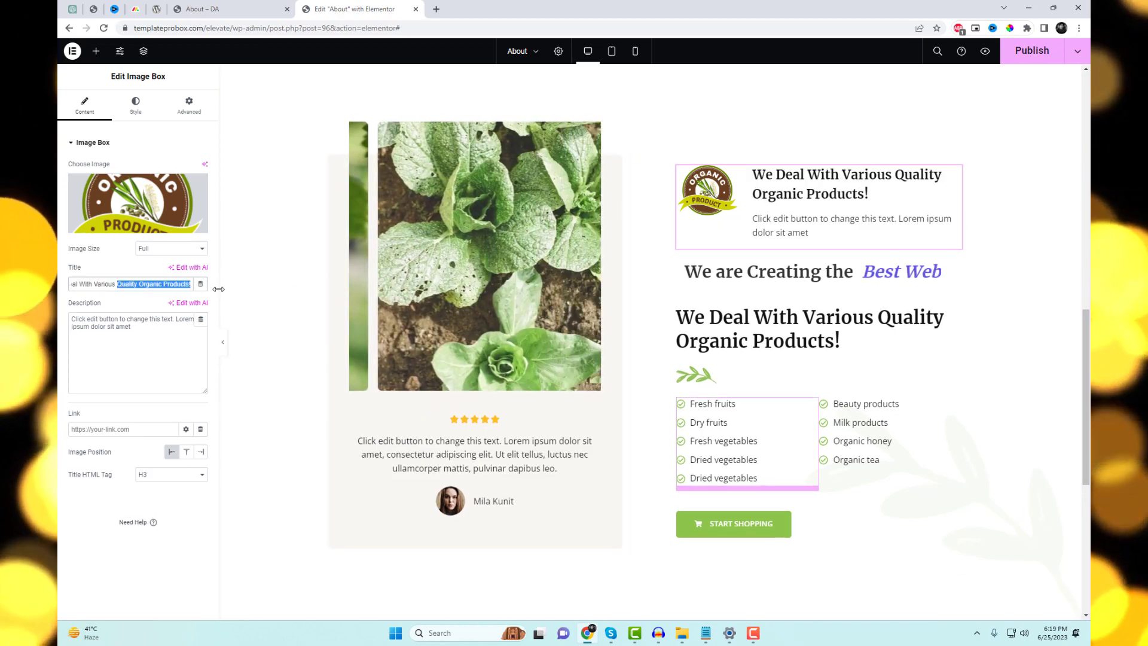
key("BackSpace")
left_click(92, 364)
key("ctrl+a")
type("Quality Organic Products!")
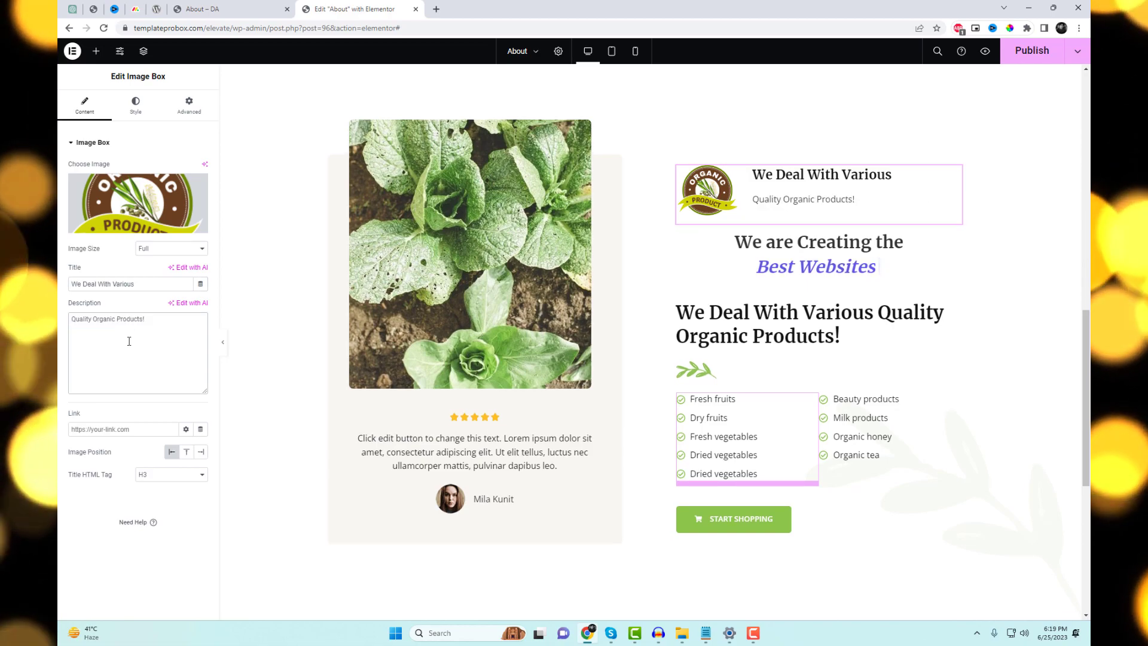
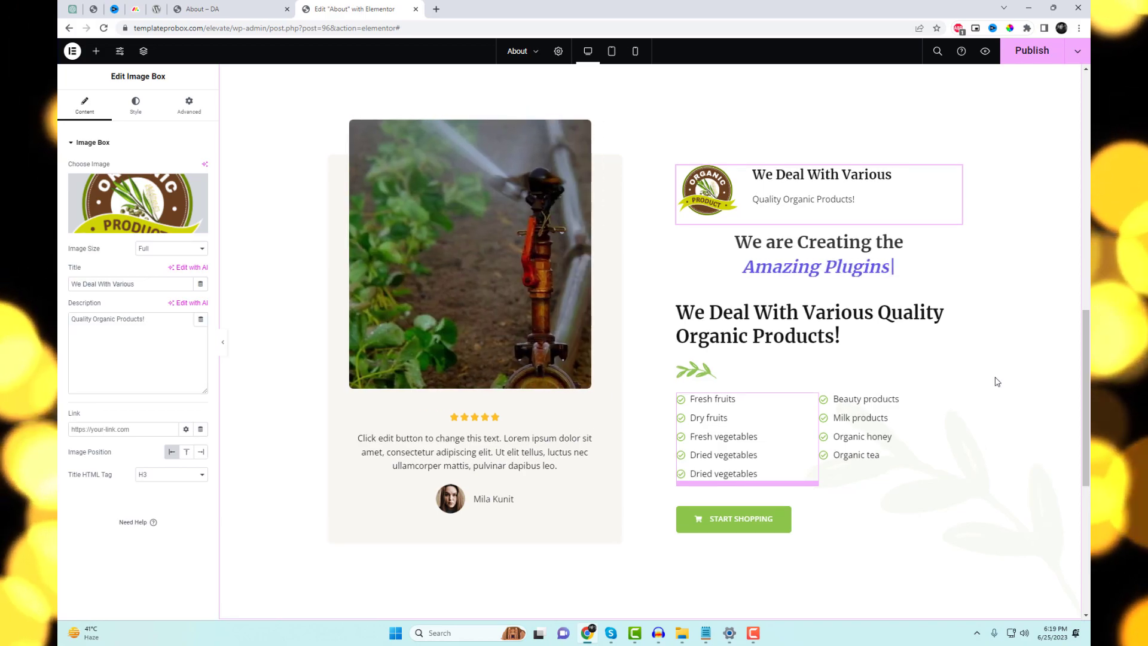
Switch the Amazing Plugins heading to the Highlighted style and retype its prefix as 'We deal with Various'.
left_click(849, 263)
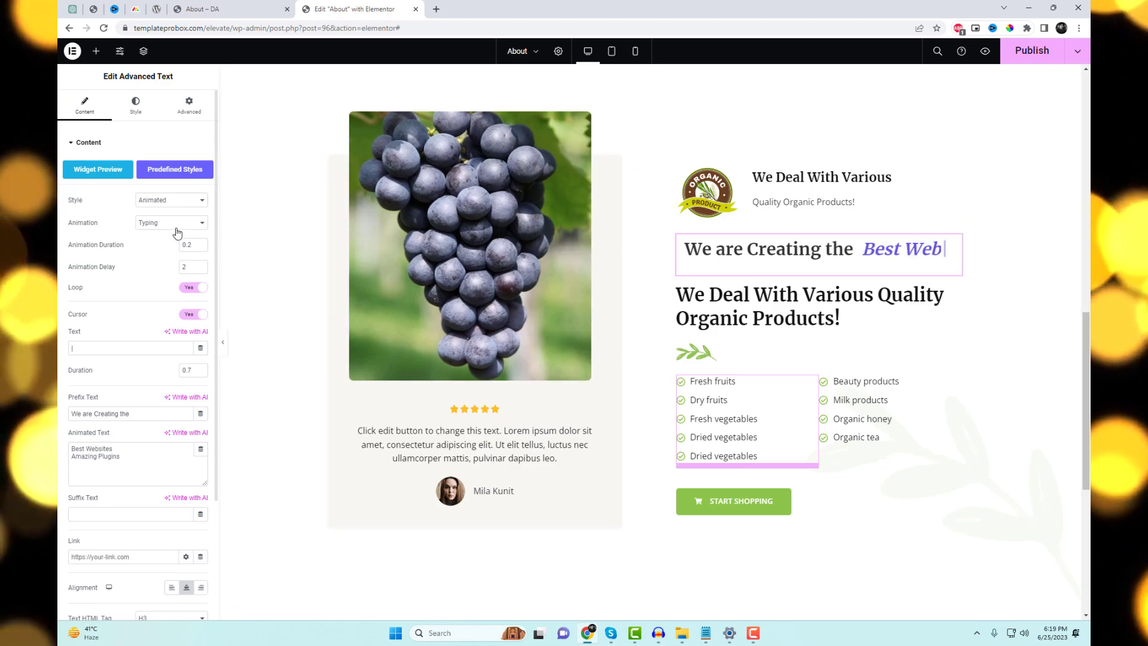
left_click(172, 200)
left_click(172, 221)
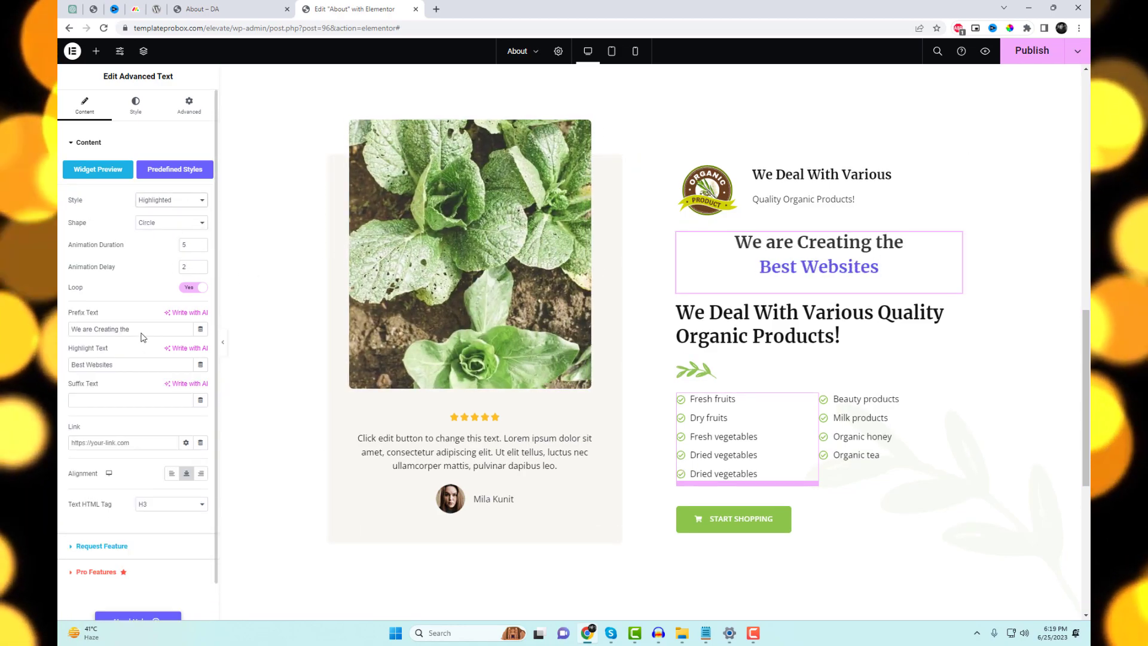
type("We deal wi")
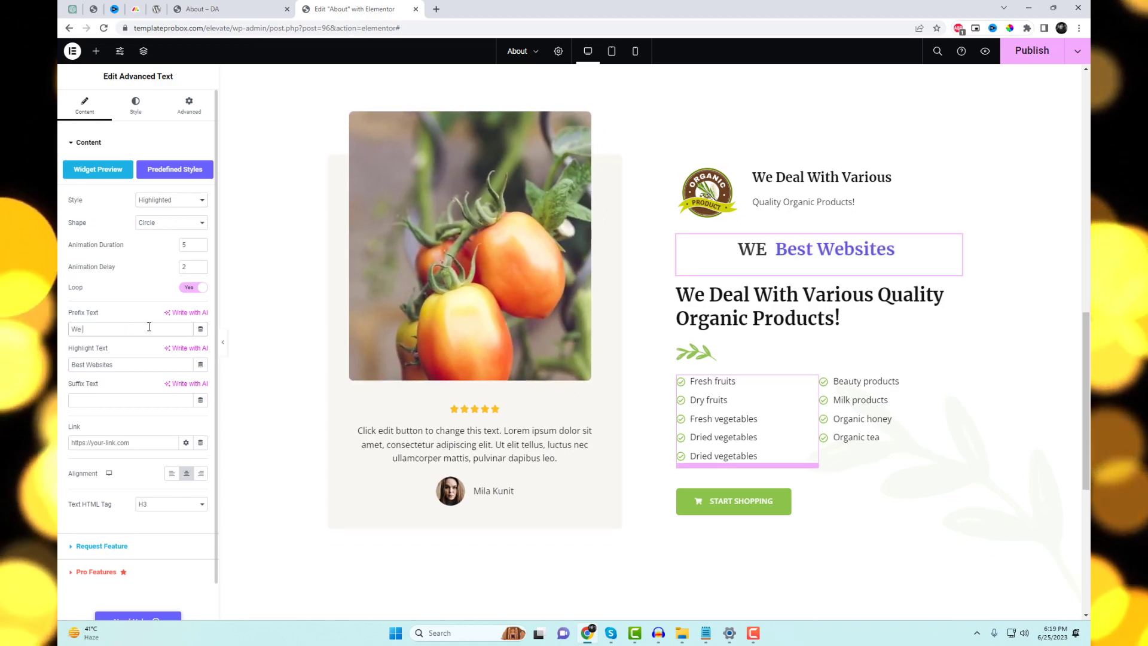
type("th")
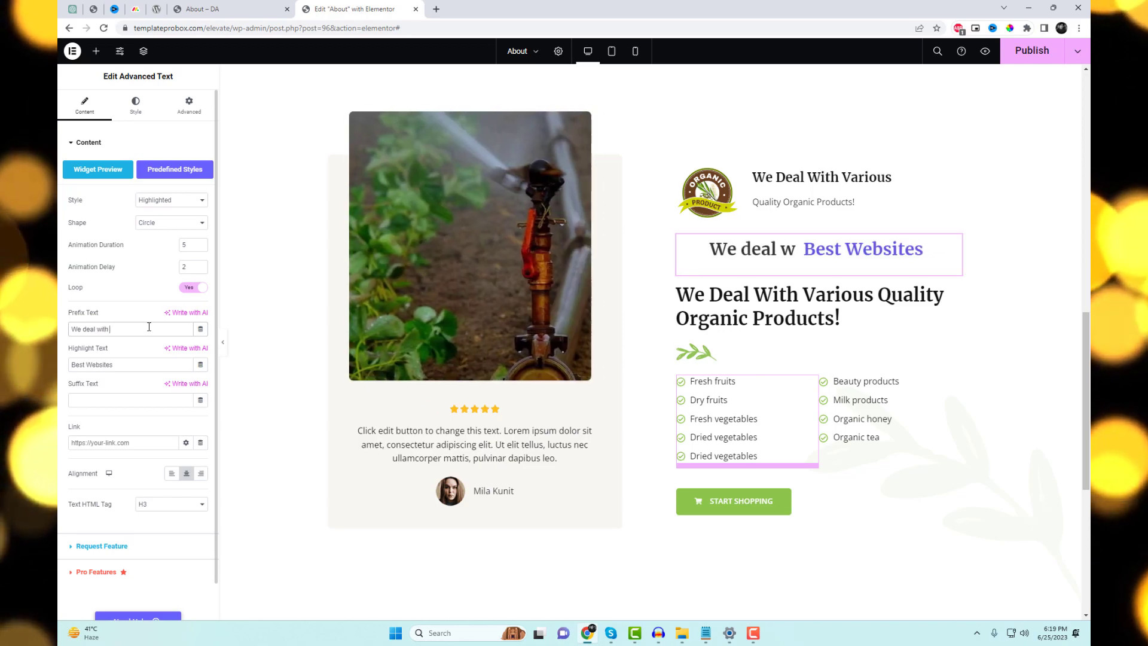
type(" Various")
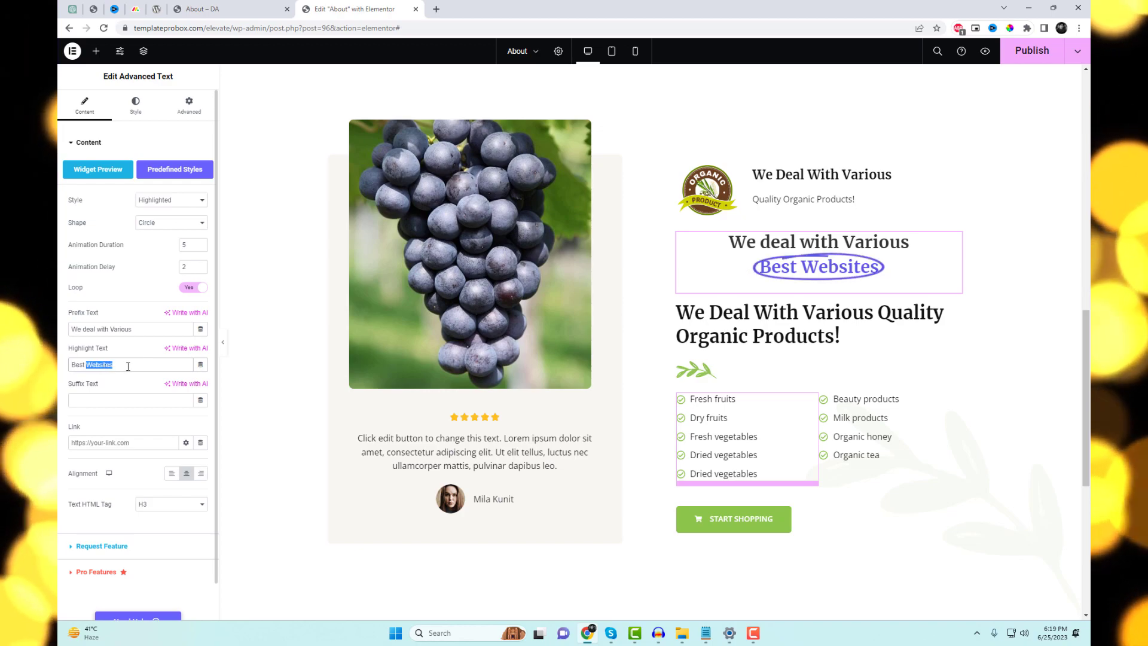
type("Products")
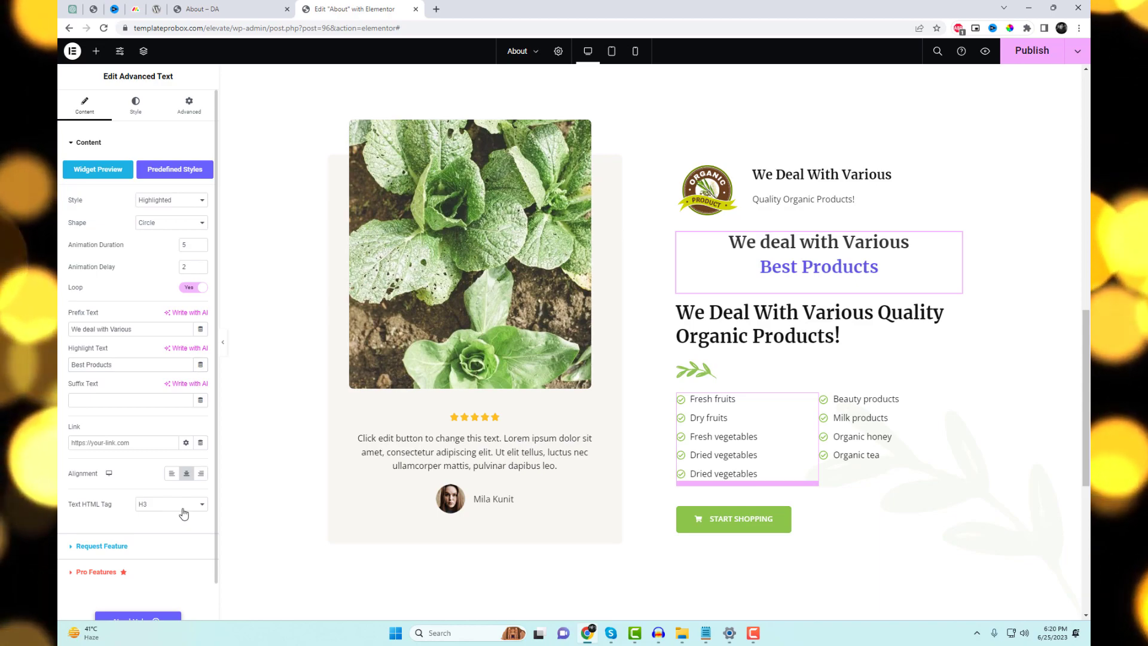
Make the heading an H2 and, after trying zigzag and curly underlines, give Best Products a Double Underline.
left_click(182, 507)
left_click(173, 524)
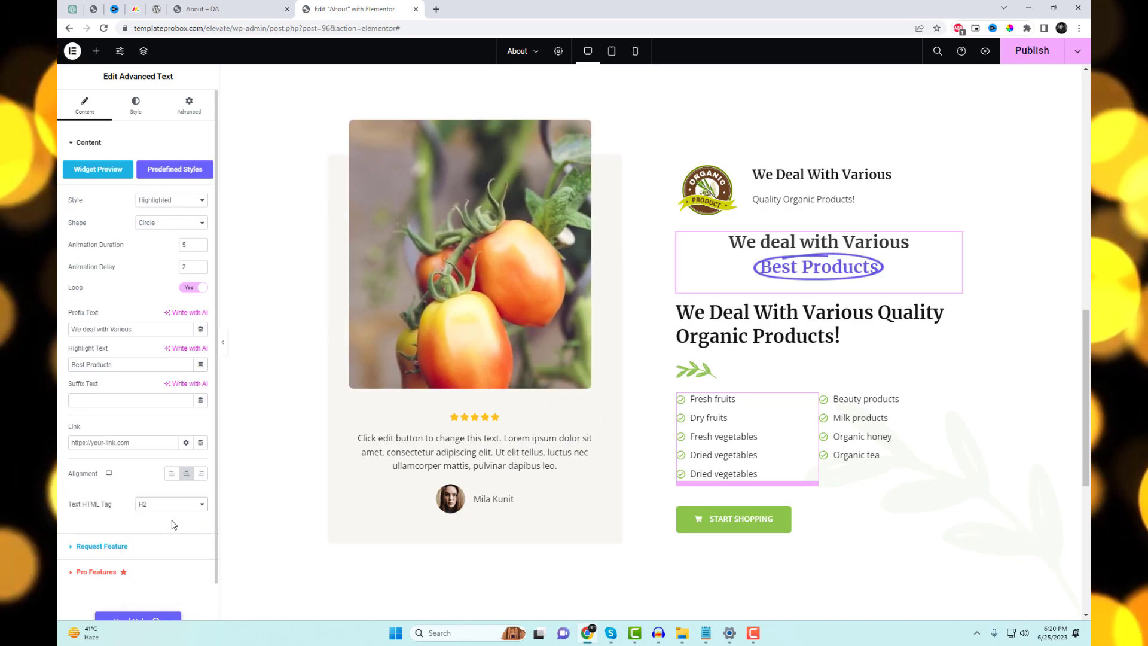
left_click(174, 223)
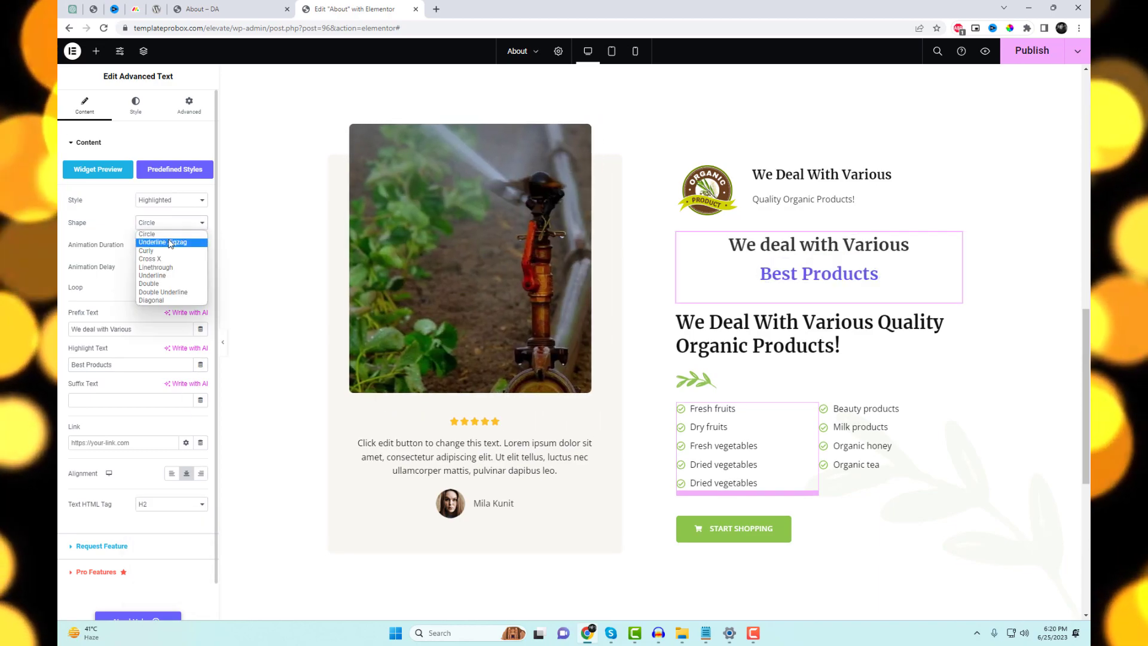
left_click(169, 247)
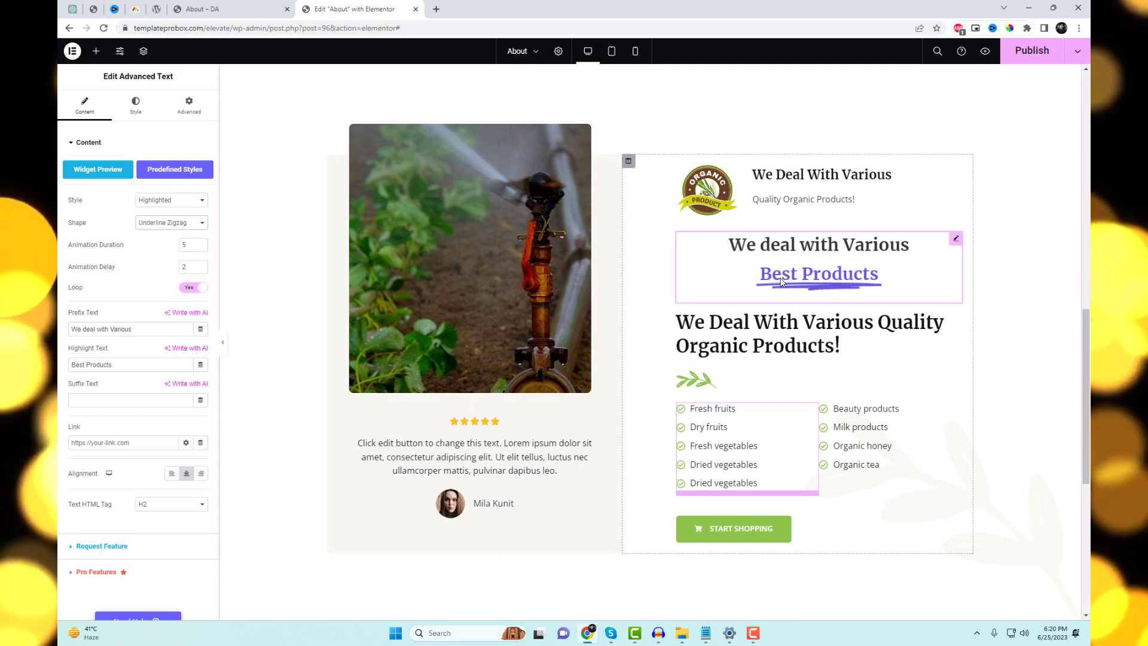
left_click(185, 223)
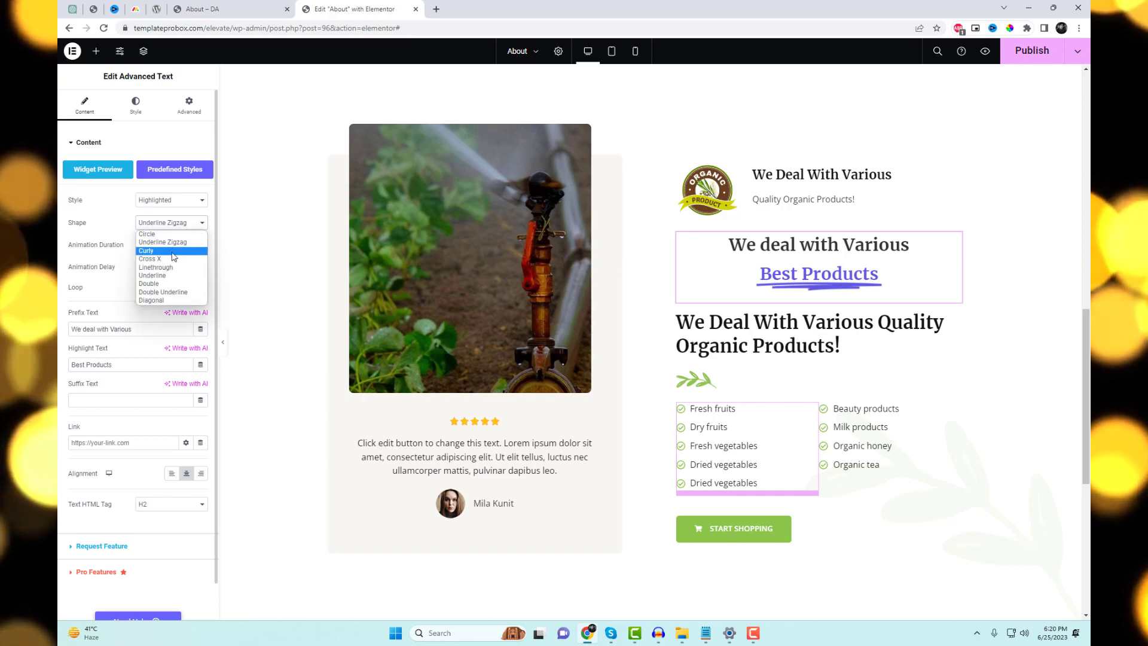
left_click(173, 252)
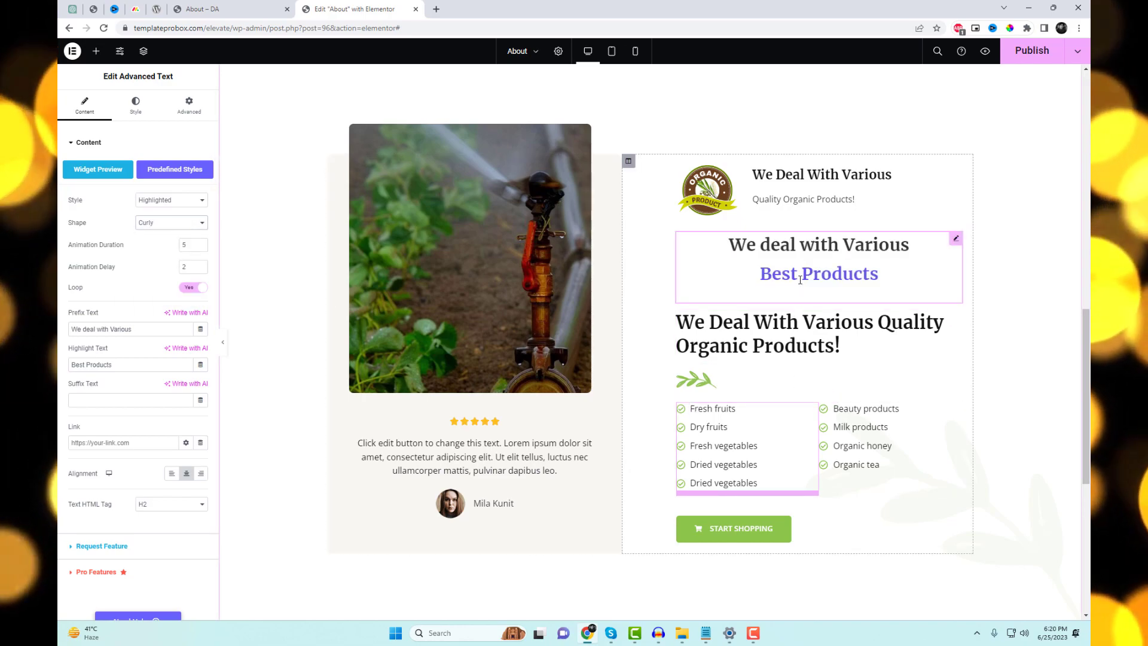
left_click(187, 223)
left_click(175, 274)
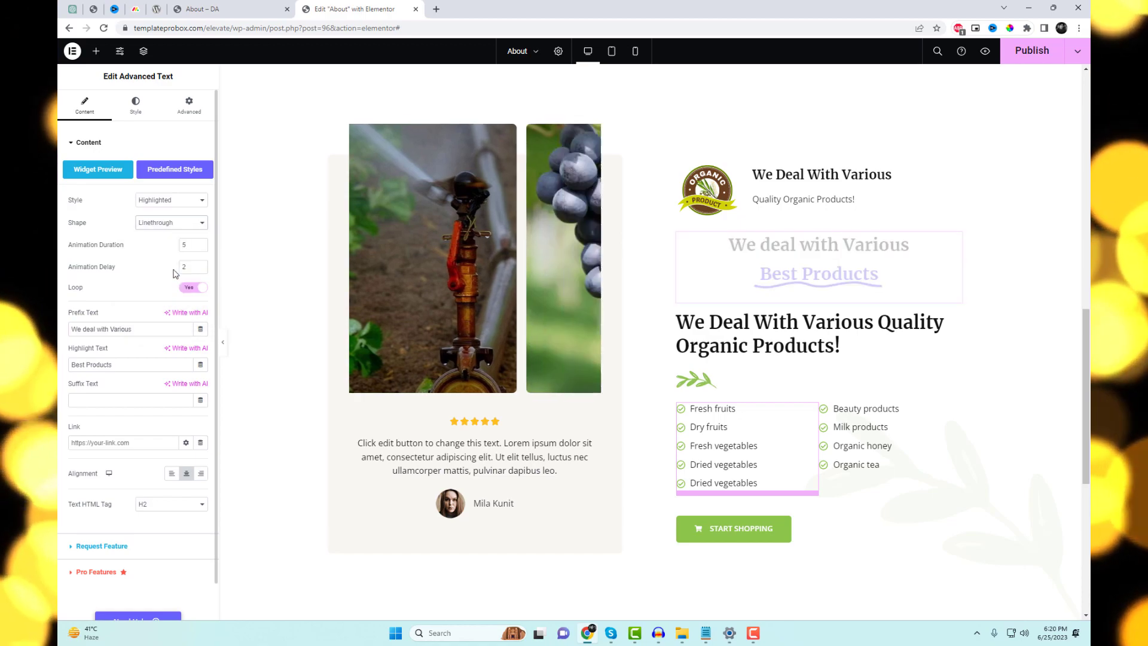
left_click(171, 223)
left_click(173, 292)
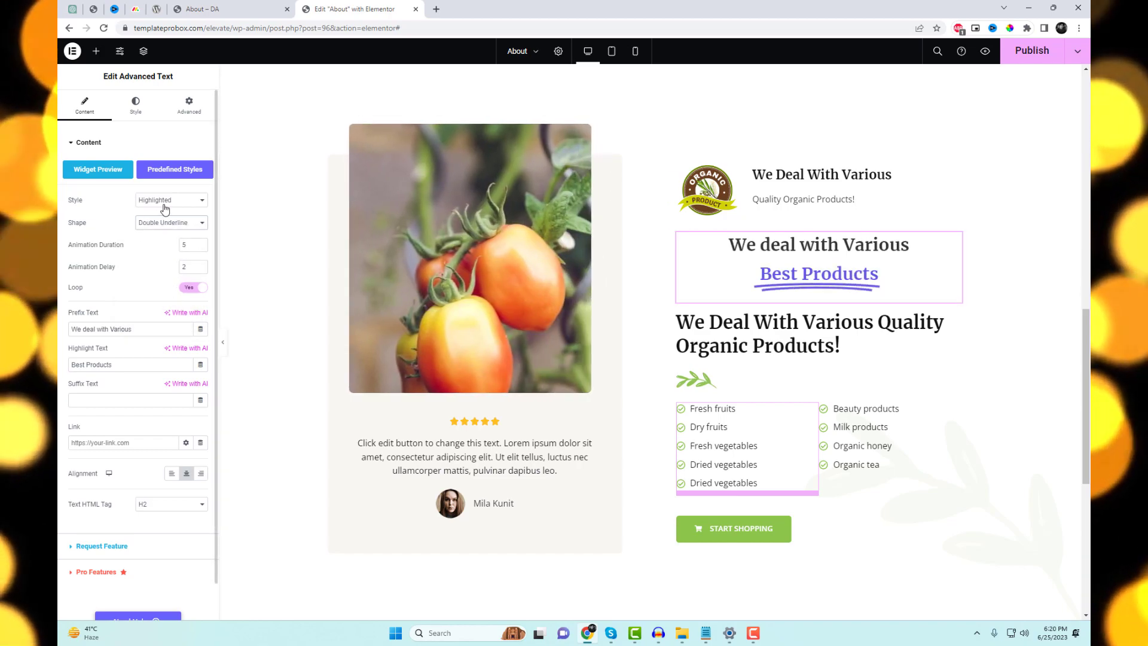
left_click(136, 119)
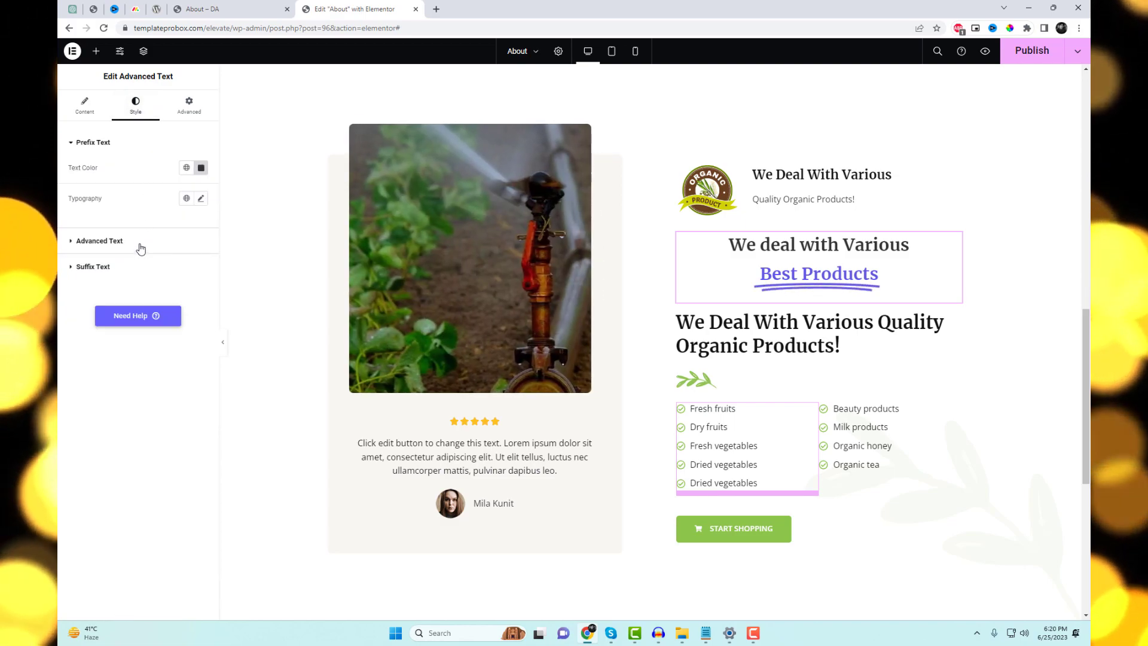
Colour the highlighted Best Products text dark navy and darken the underline marker colour.
left_click(141, 245)
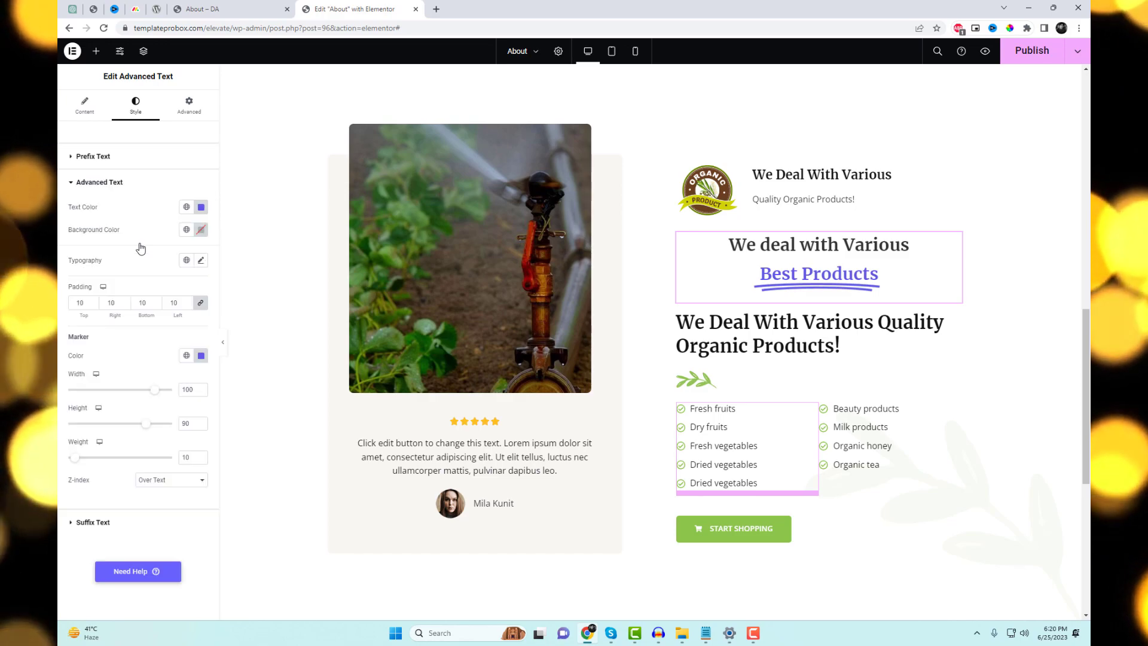
left_click(202, 208)
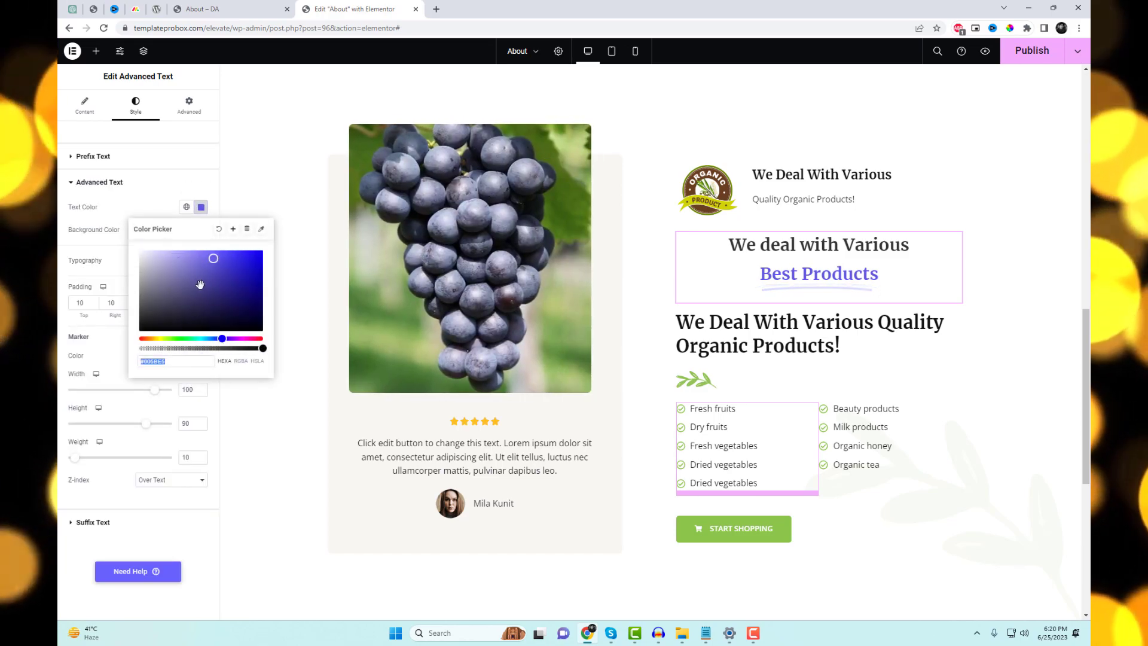
left_click(219, 302)
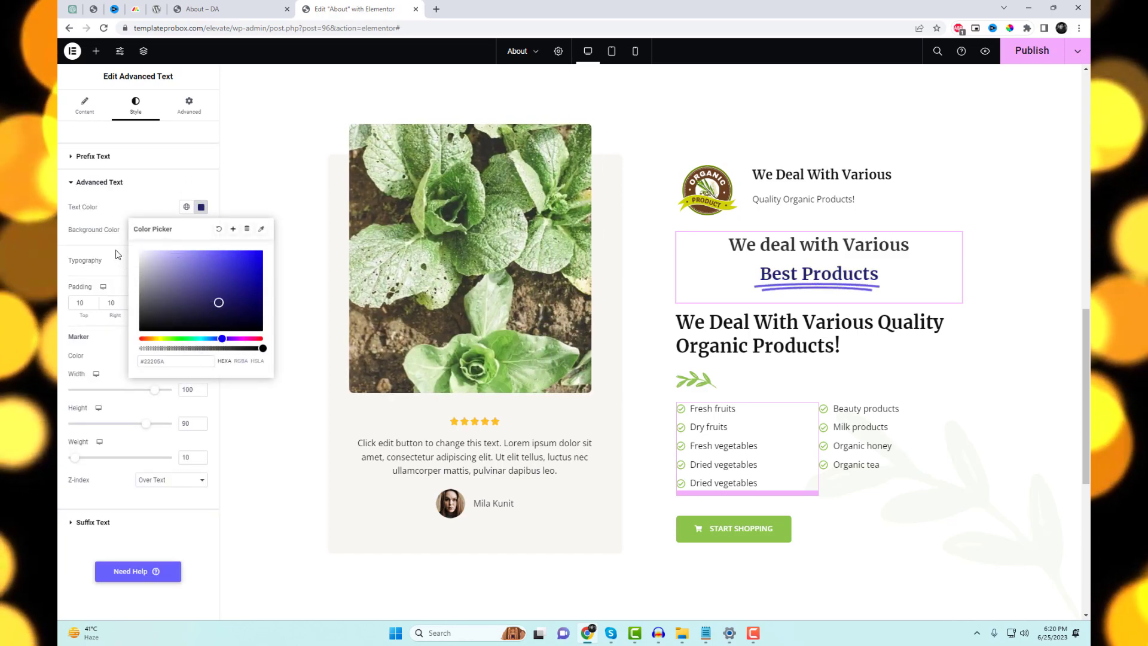
left_click(201, 208)
left_click(201, 209)
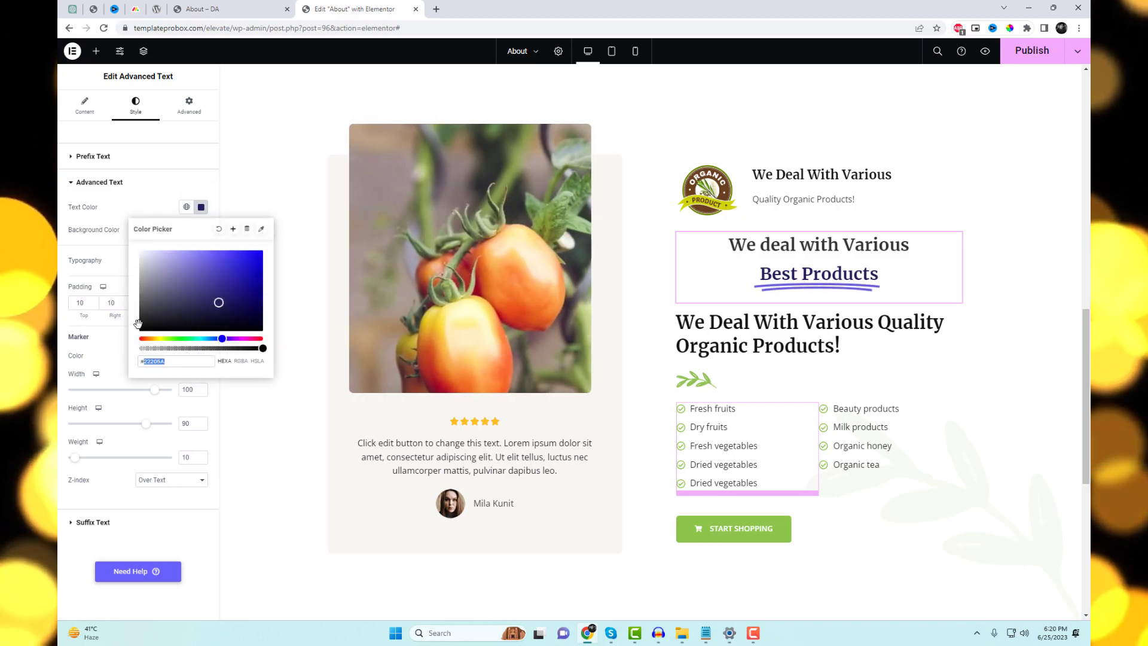
left_click(103, 255)
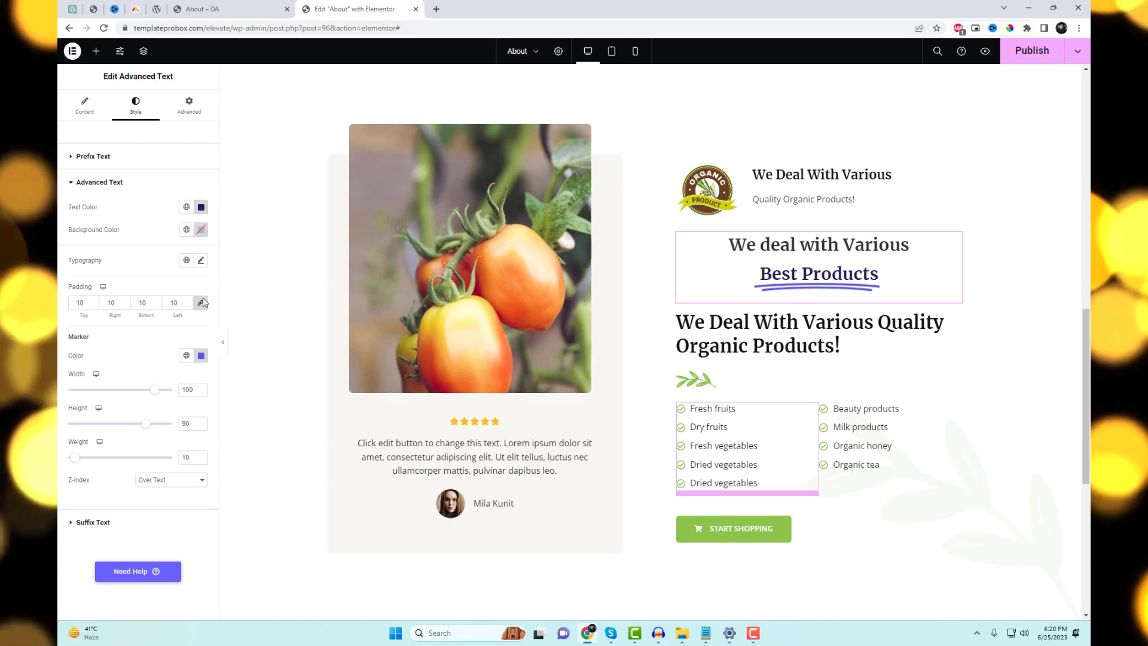
left_click(202, 357)
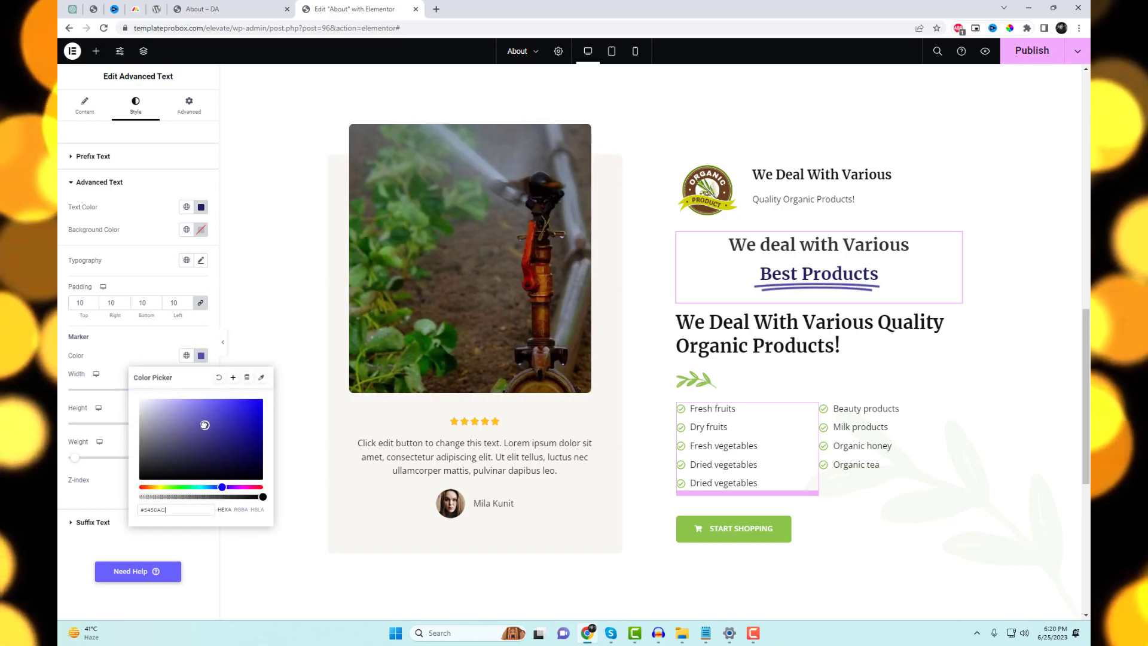
left_click_drag(205, 426, 203, 425)
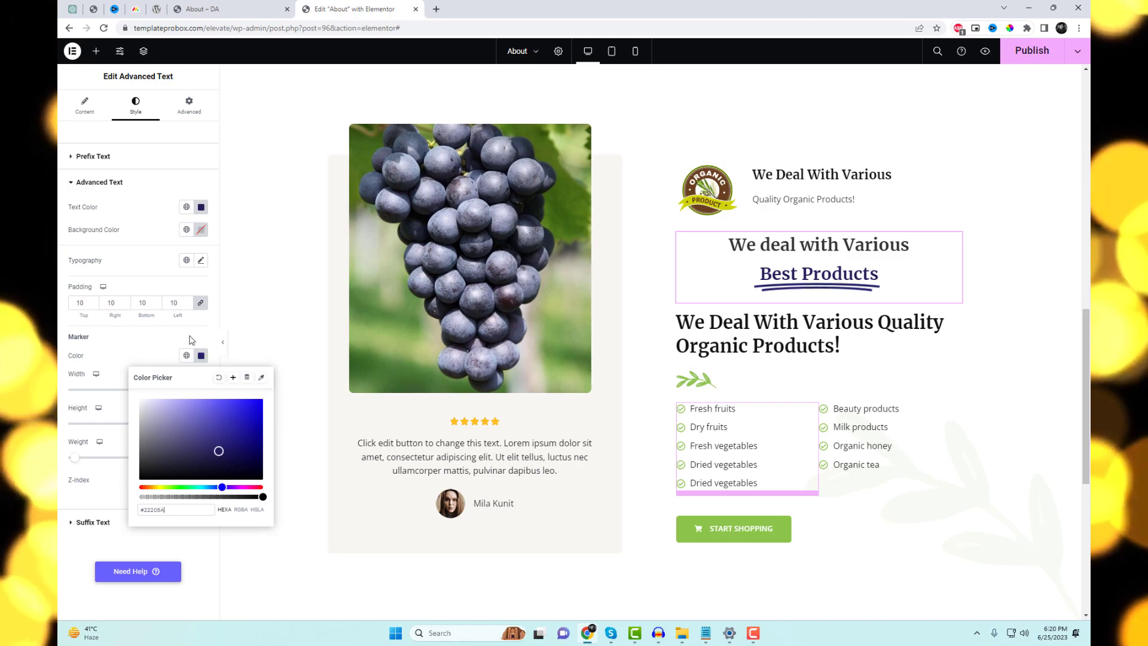
left_click(160, 281)
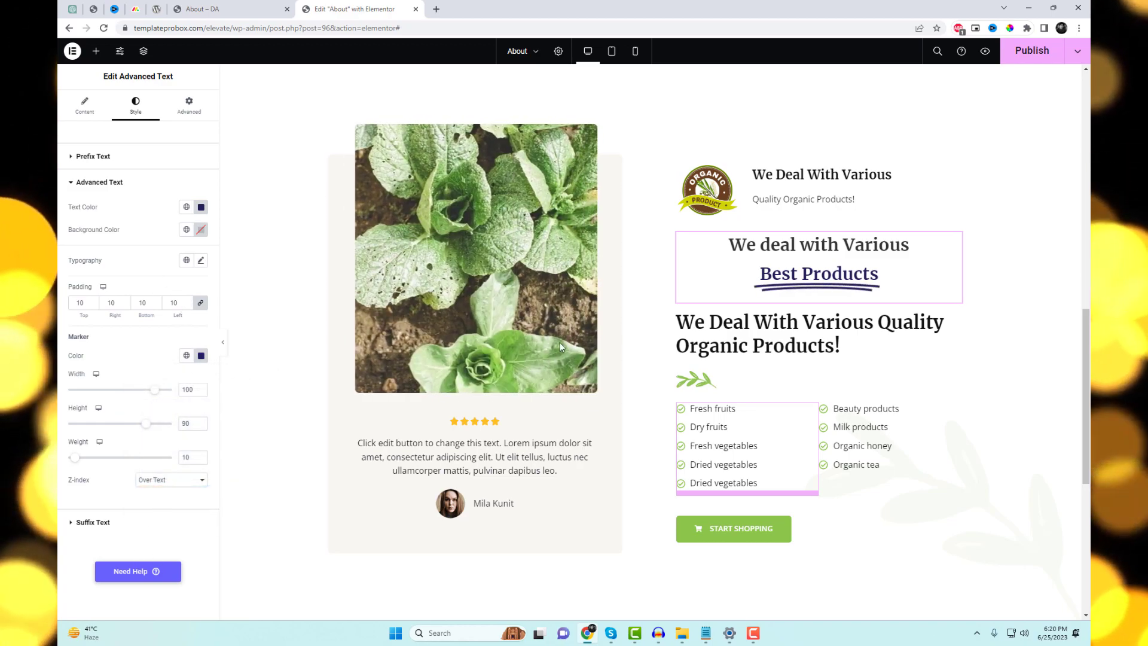
Publish the page, left-align the heading, and bring up the prefix text typography settings.
left_click(1039, 57)
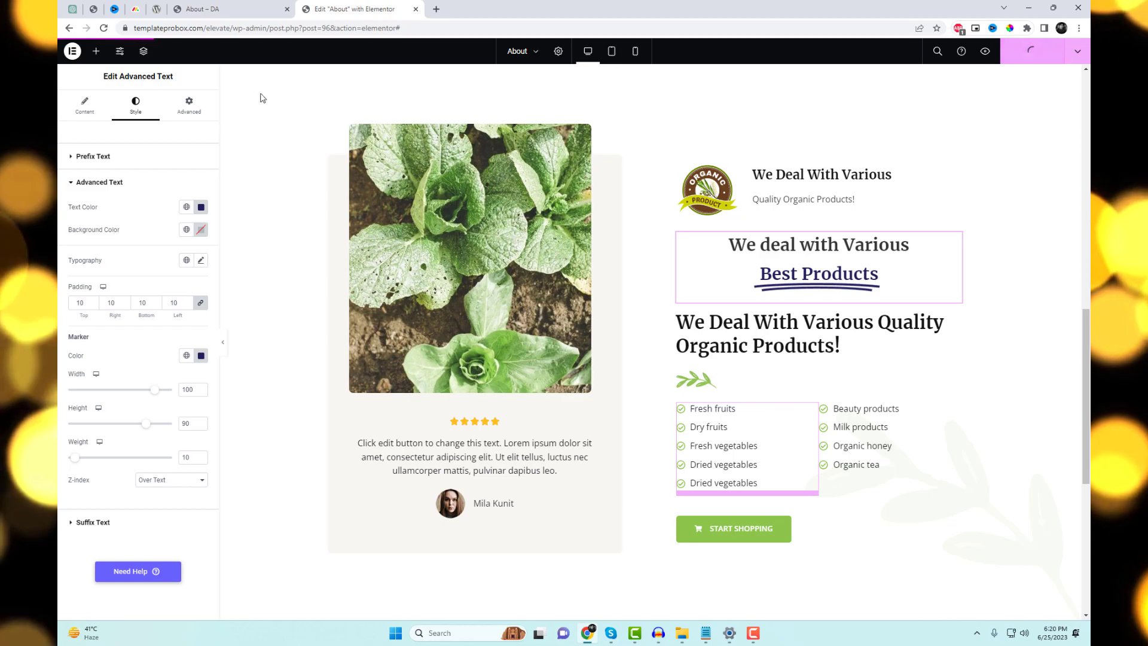
left_click(86, 105)
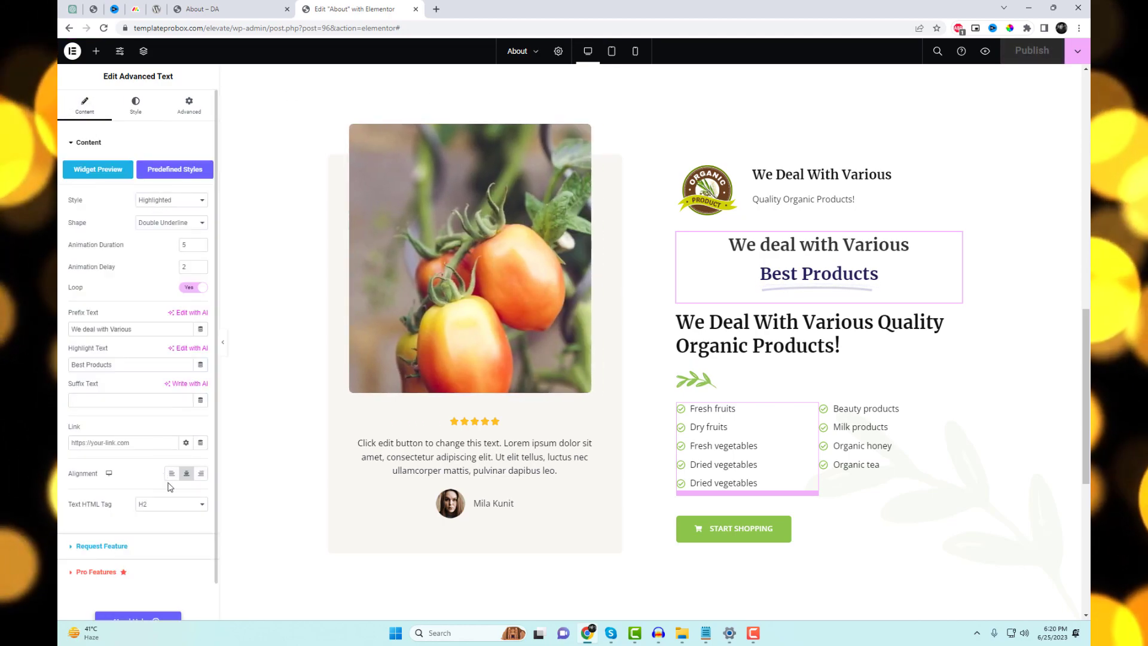
left_click(172, 474)
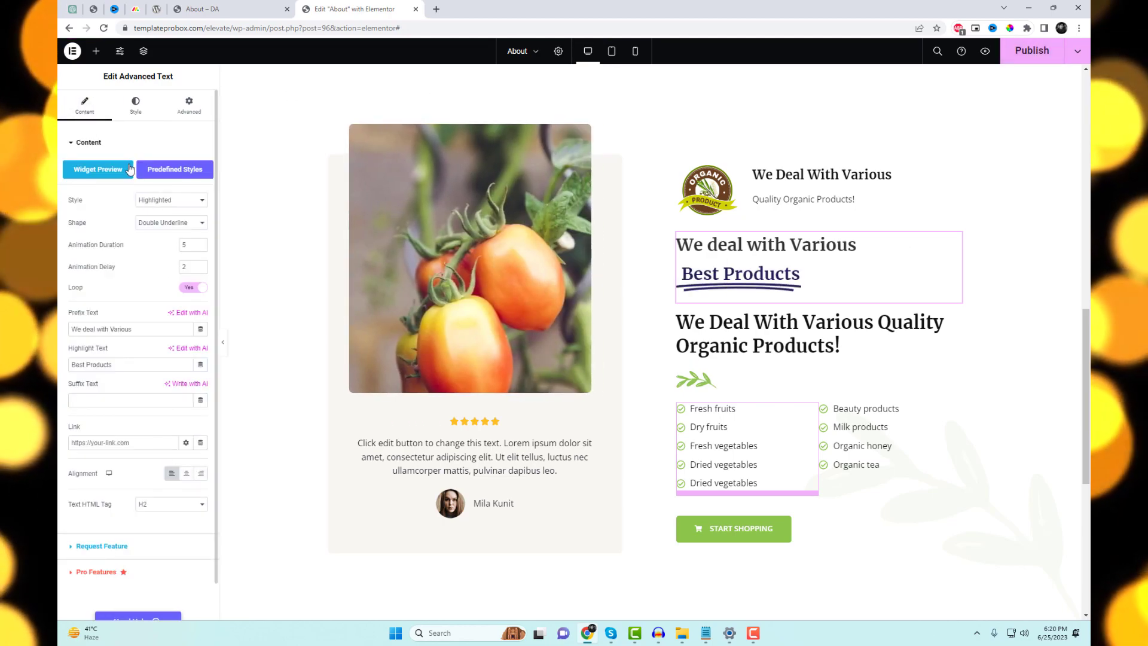
left_click(136, 106)
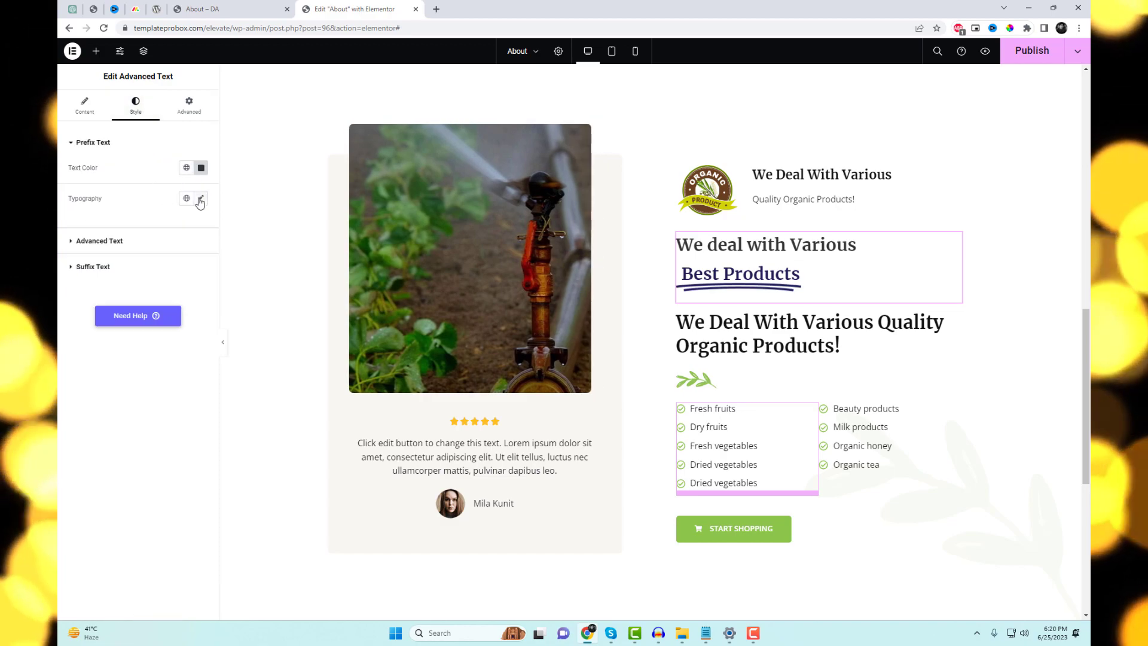
left_click(202, 199)
On the live About page, select the 'We deal with Various Best Products' heading to inspect it.
key("ctrl+shift+Tab")
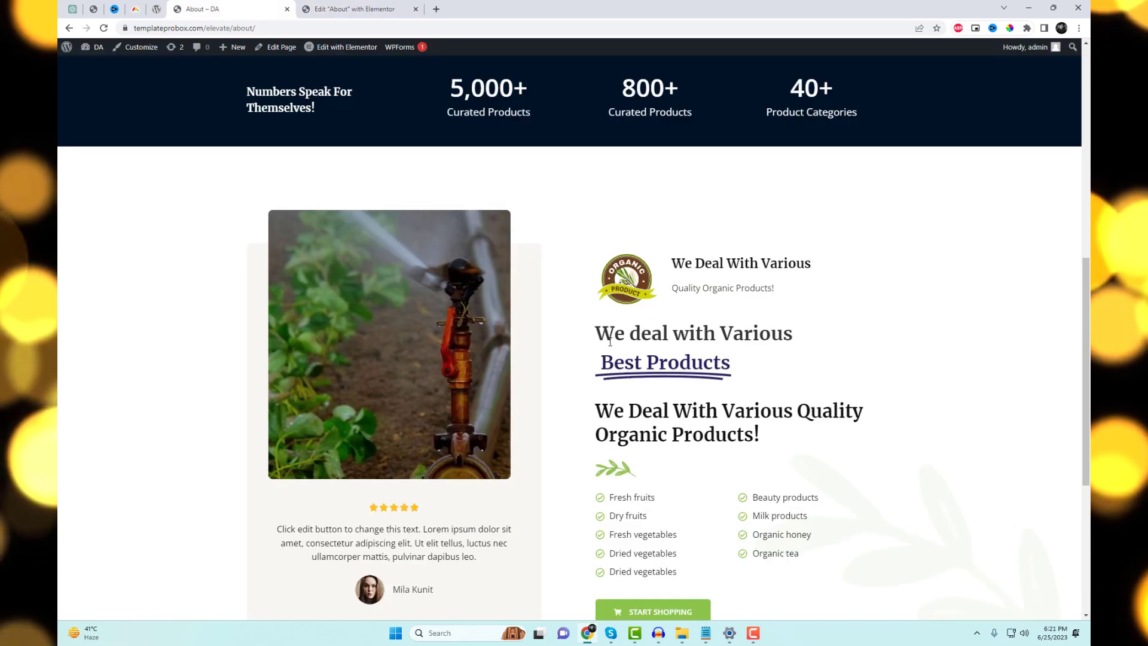
left_click_drag(607, 338, 732, 369)
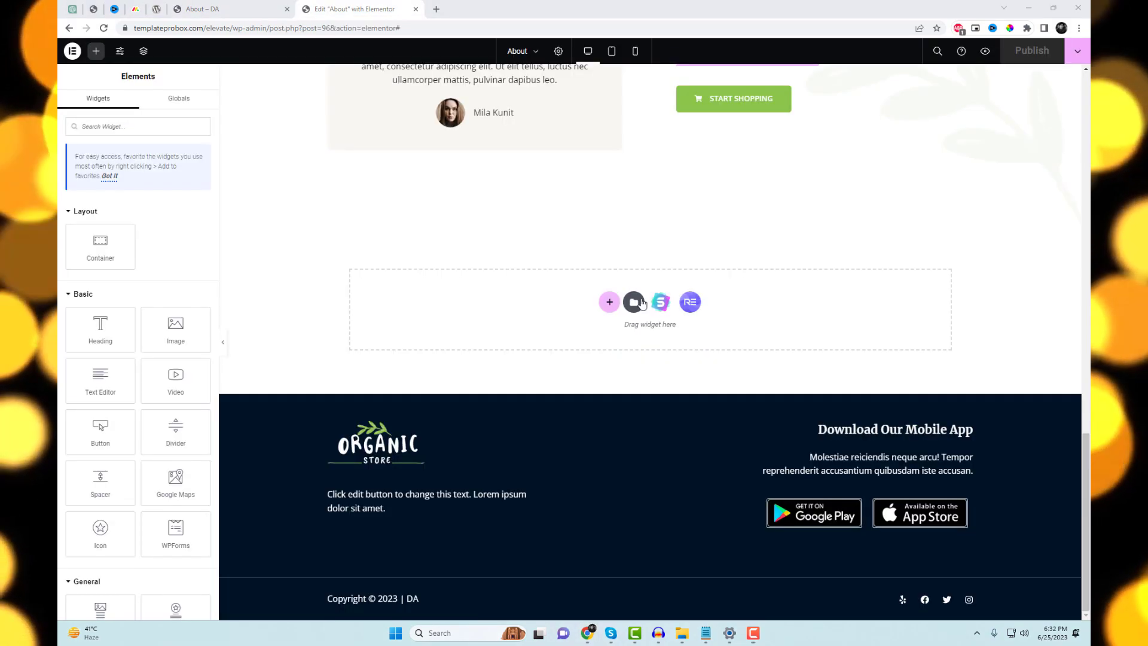
Search the block library for 'woo' and insert the WooCommerce Grid/Slider/Carousel v1 block into the drop zone.
left_click(690, 302)
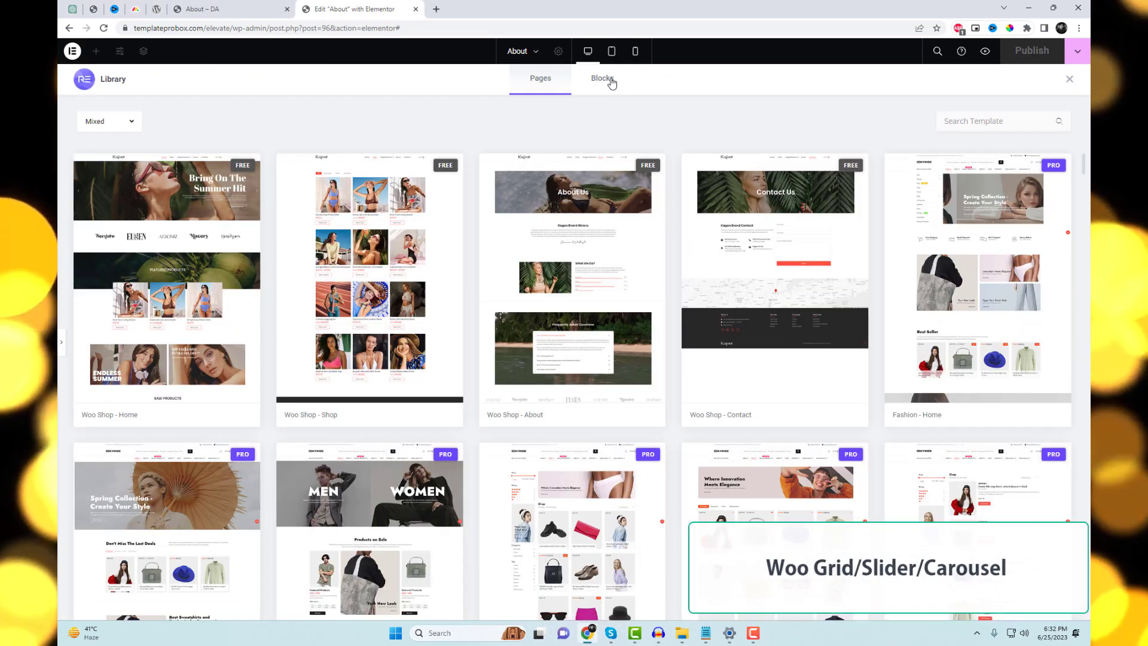
left_click(610, 80)
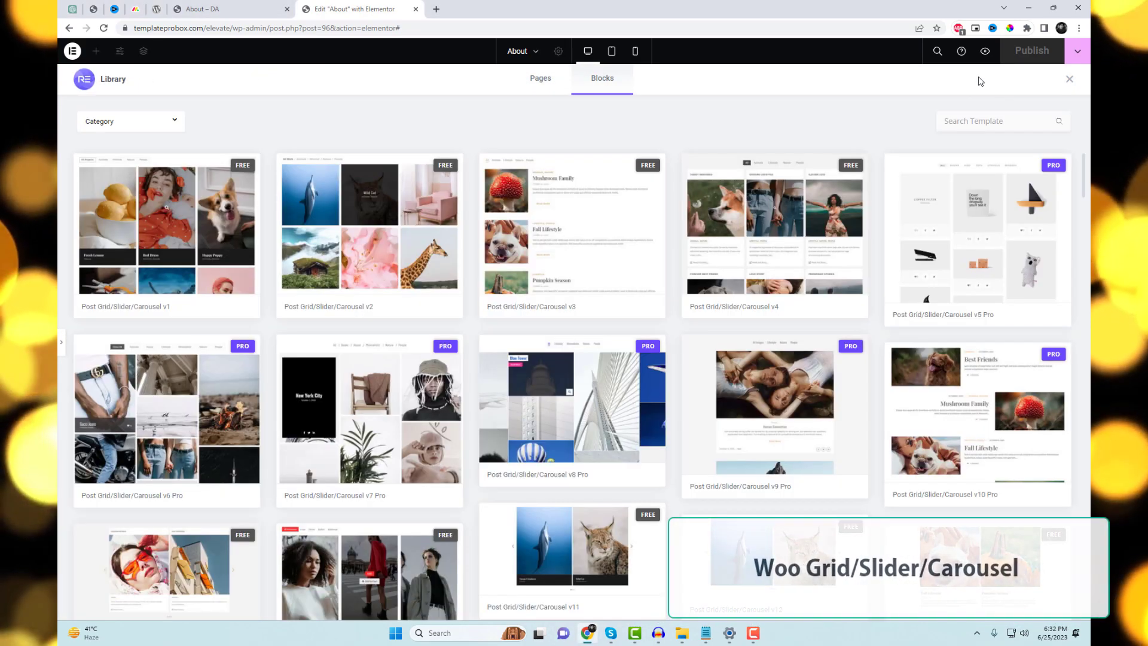
left_click(976, 121)
type("wo")
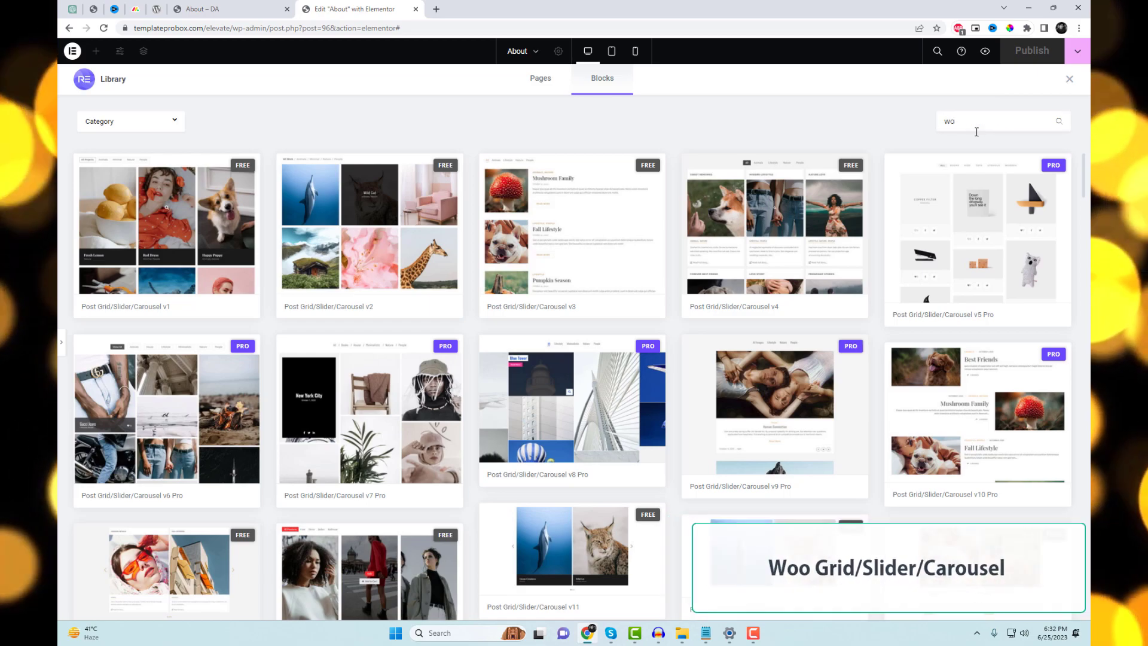
type("o")
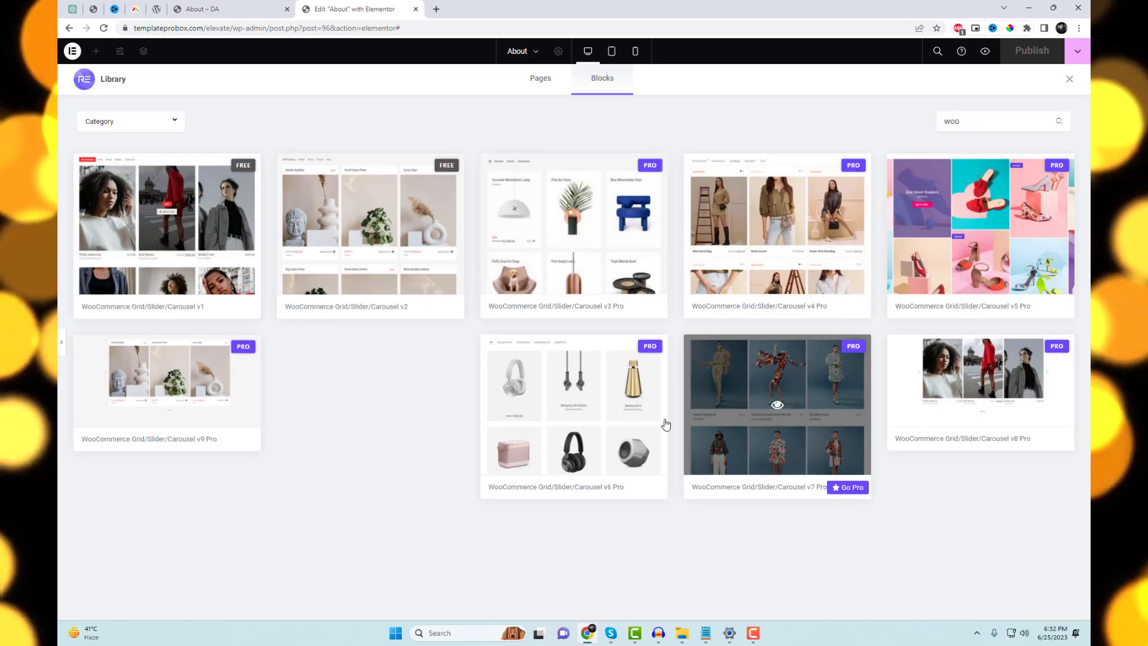
mouse_move(183, 289)
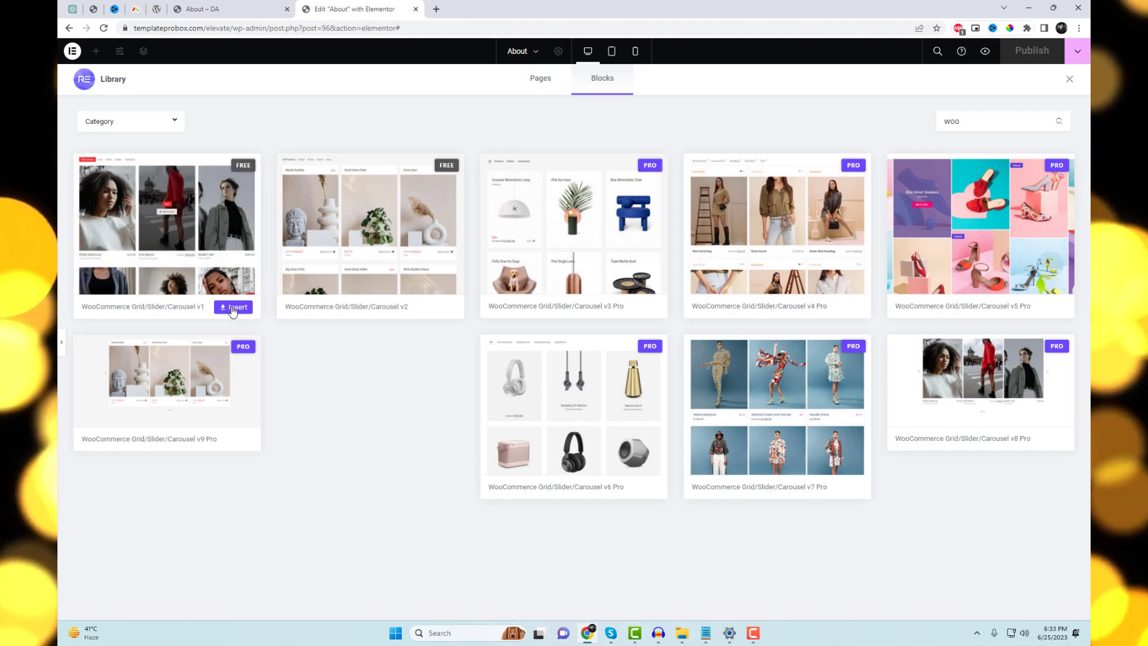
left_click(233, 307)
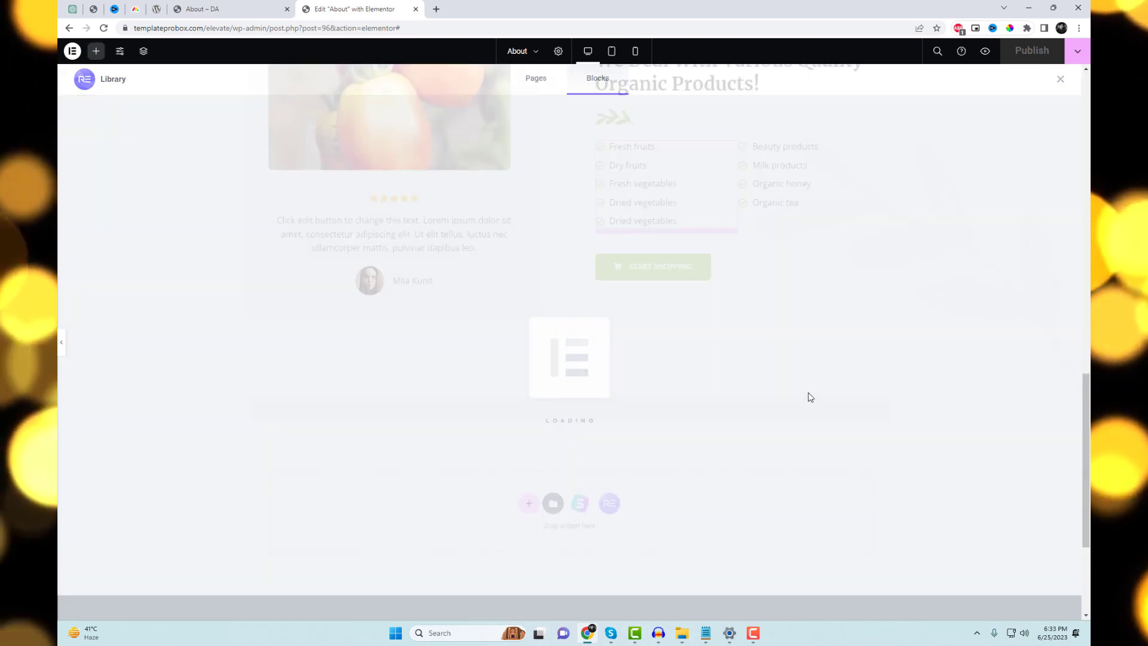
scroll(811, 396, "down", 4)
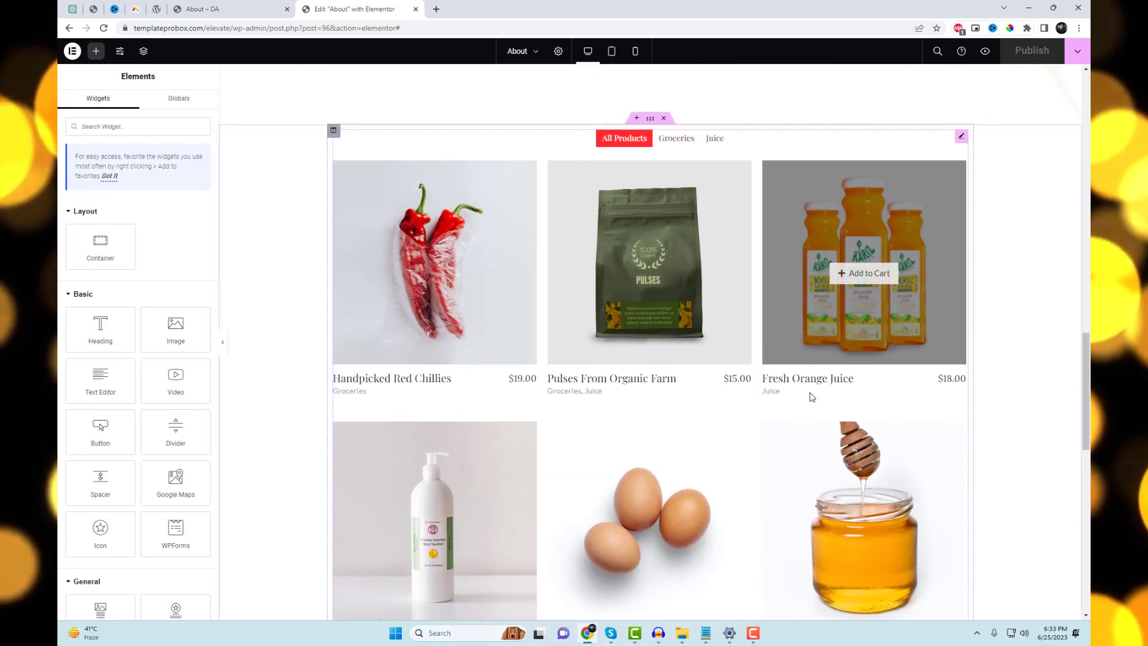
scroll(811, 396, "up", 4)
scroll(810, 392, "down", 13)
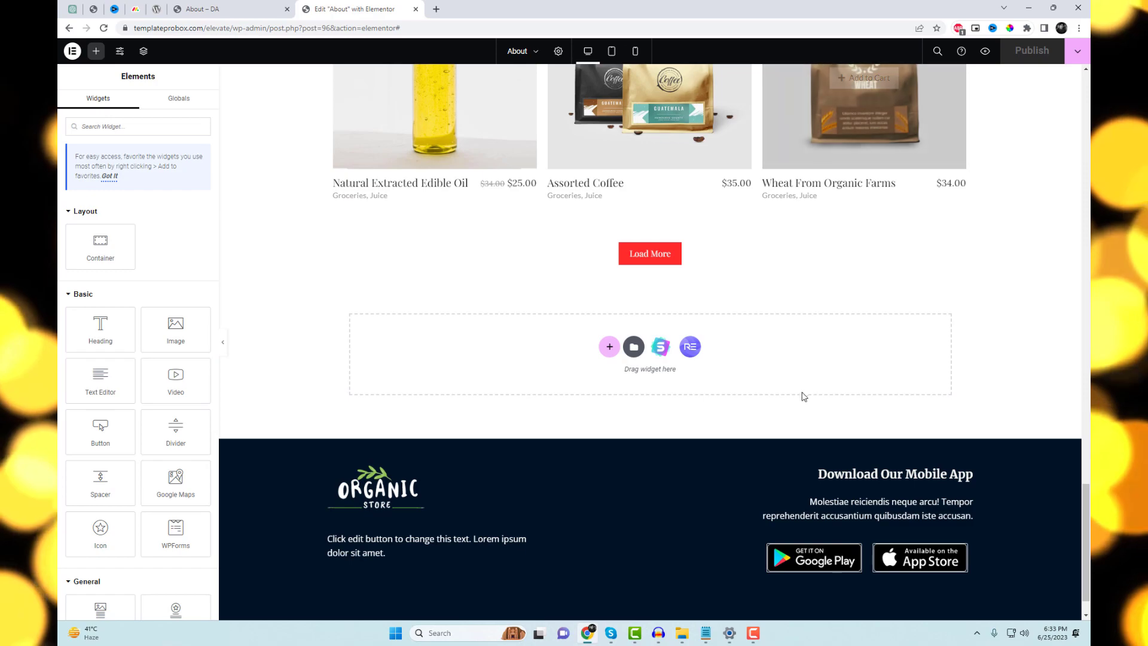
left_click(690, 347)
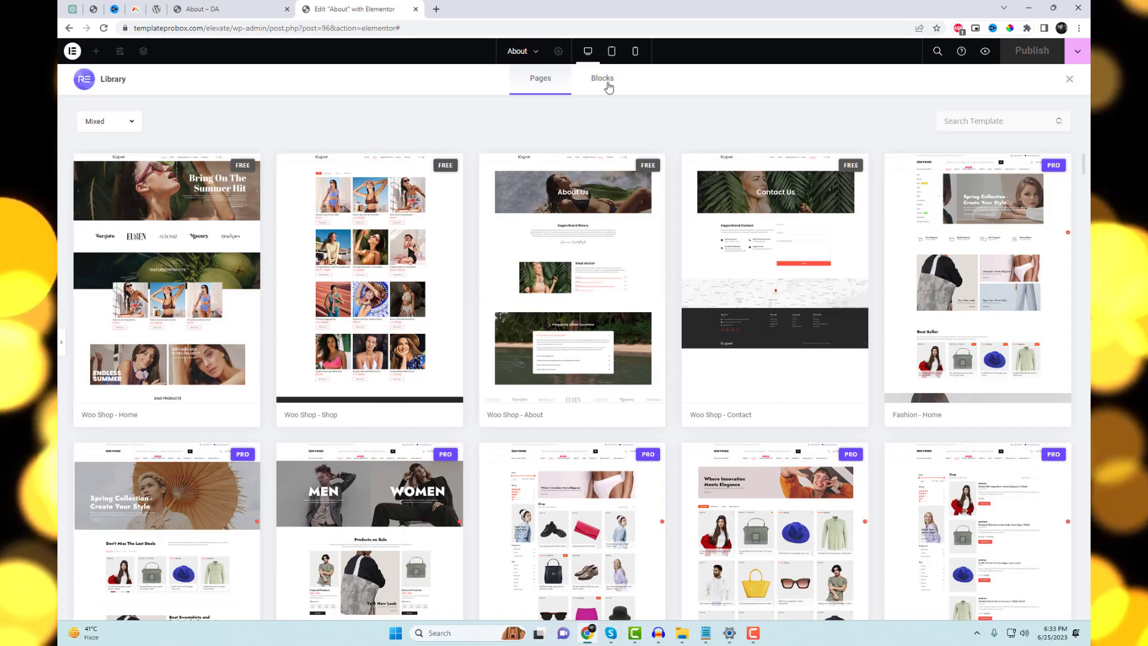
Search the blocks for 'woo' and insert the WooCommerce Grid/Slider/Carousel v2 block in the empty section.
left_click(607, 86)
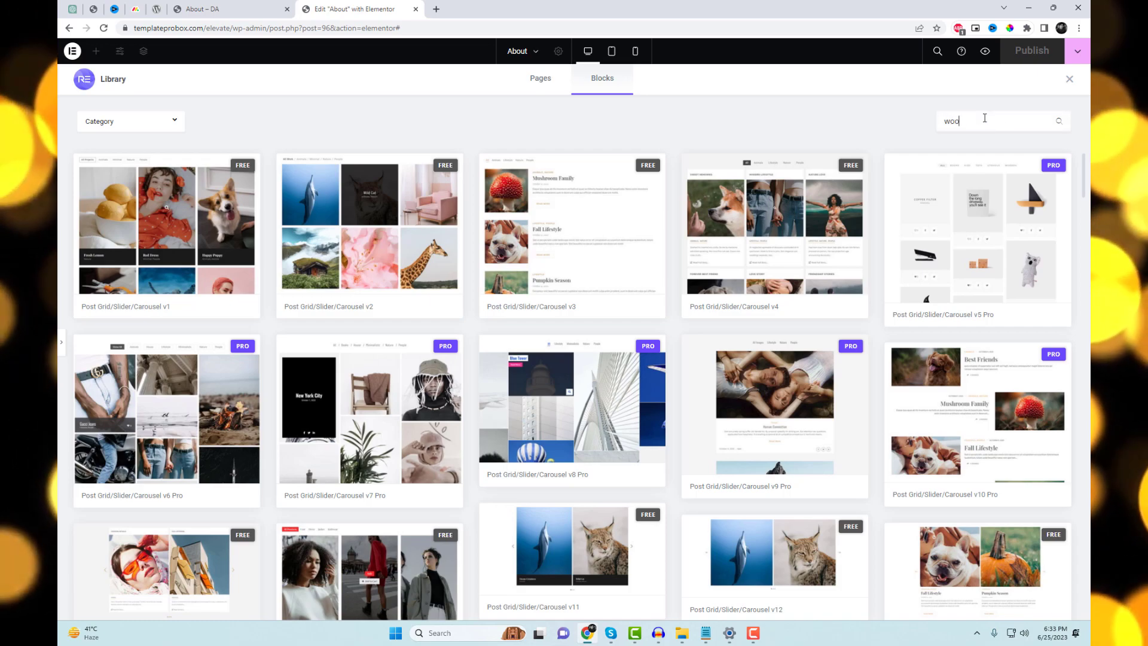
left_click(984, 118)
type("woo")
mouse_move(406, 306)
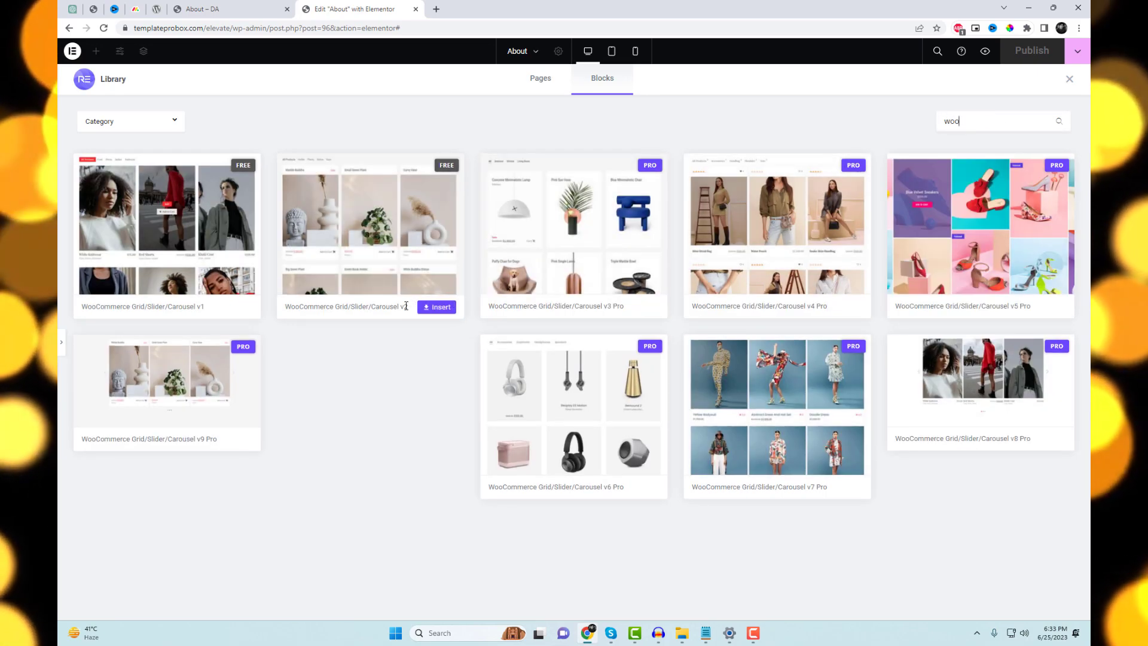
left_click(437, 308)
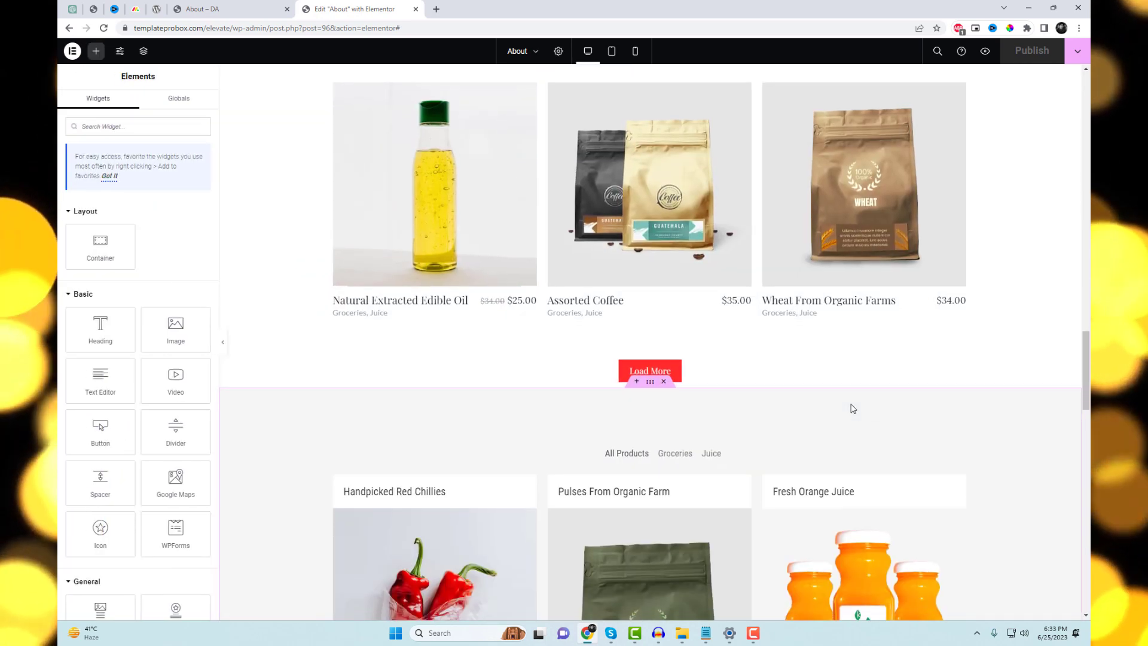
scroll(852, 407, "down", 6)
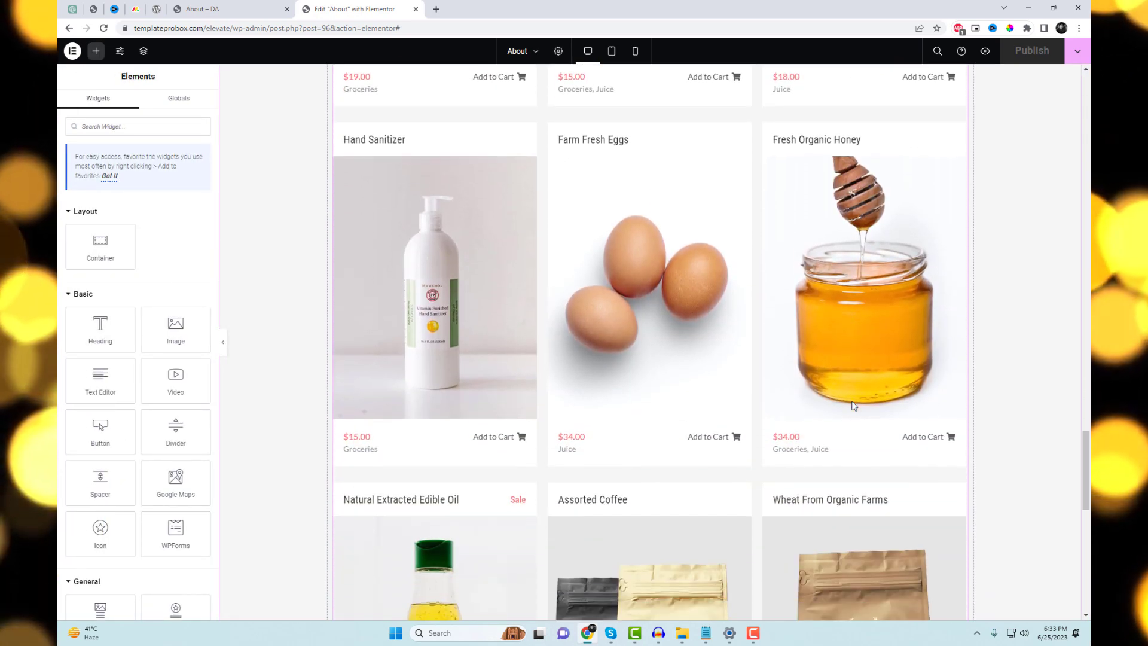
scroll(853, 399, "down", 9)
scroll(853, 401, "up", 15)
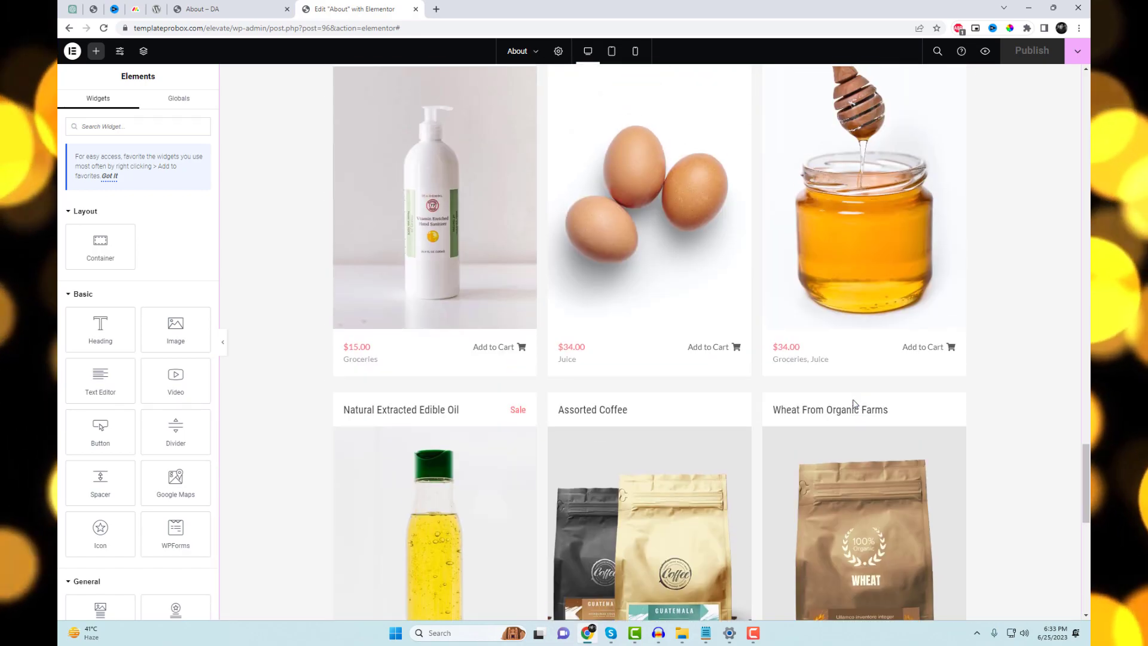
scroll(853, 399, "up", 6)
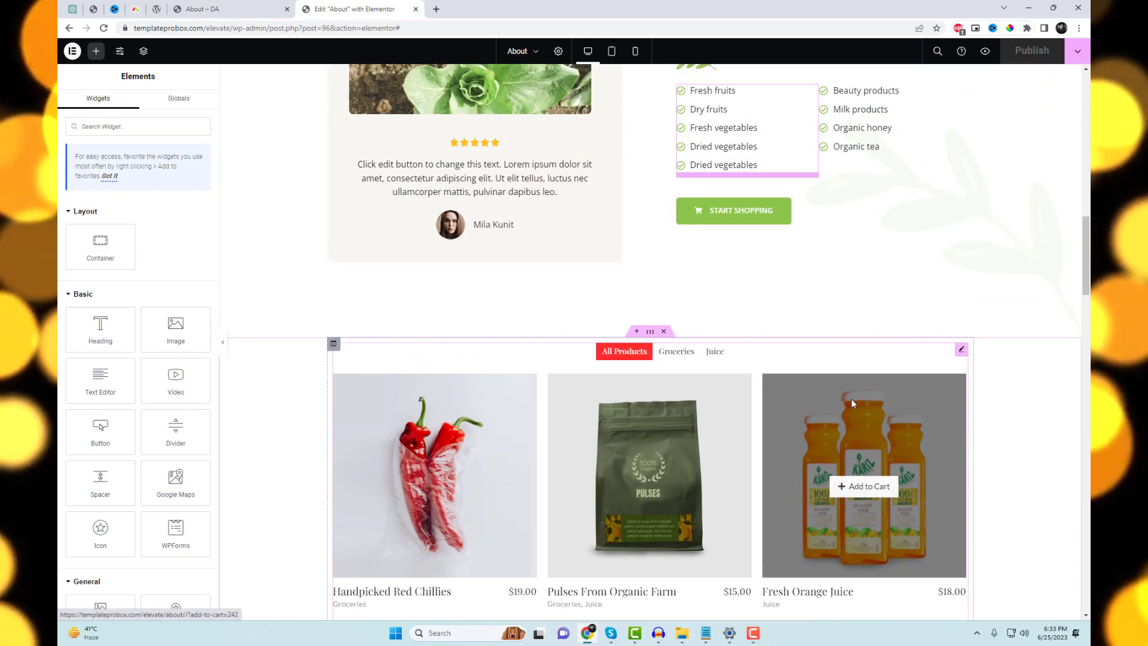
scroll(741, 371, "down", 1)
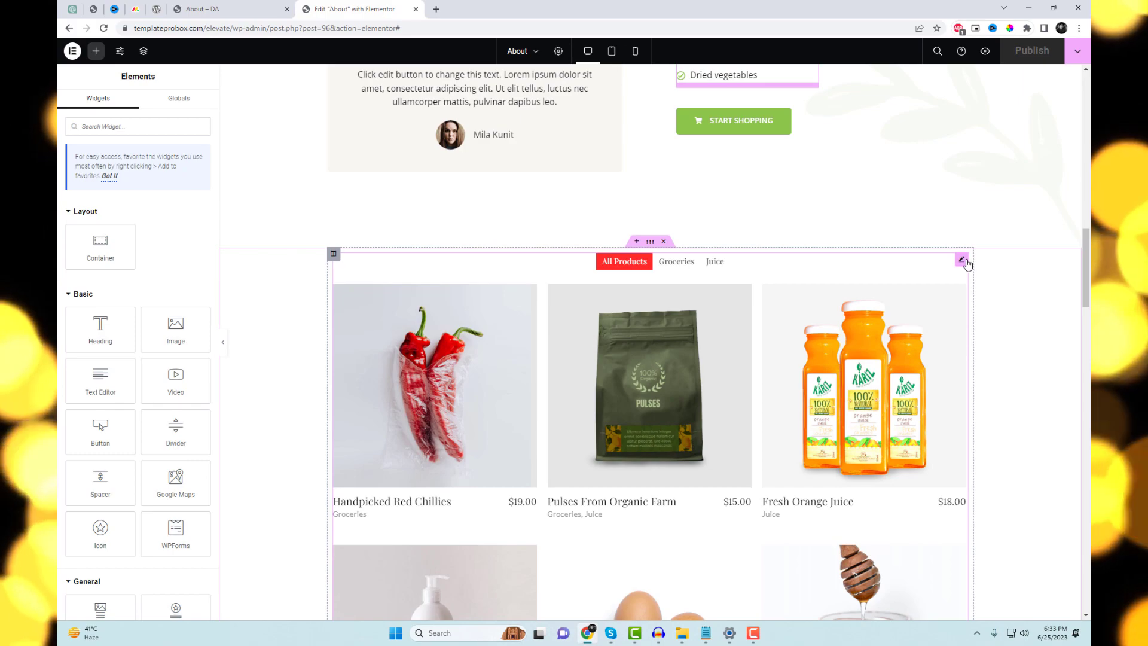
In the top product grid's settings, try a Manual product query and return it to Dynamic.
left_click(962, 260)
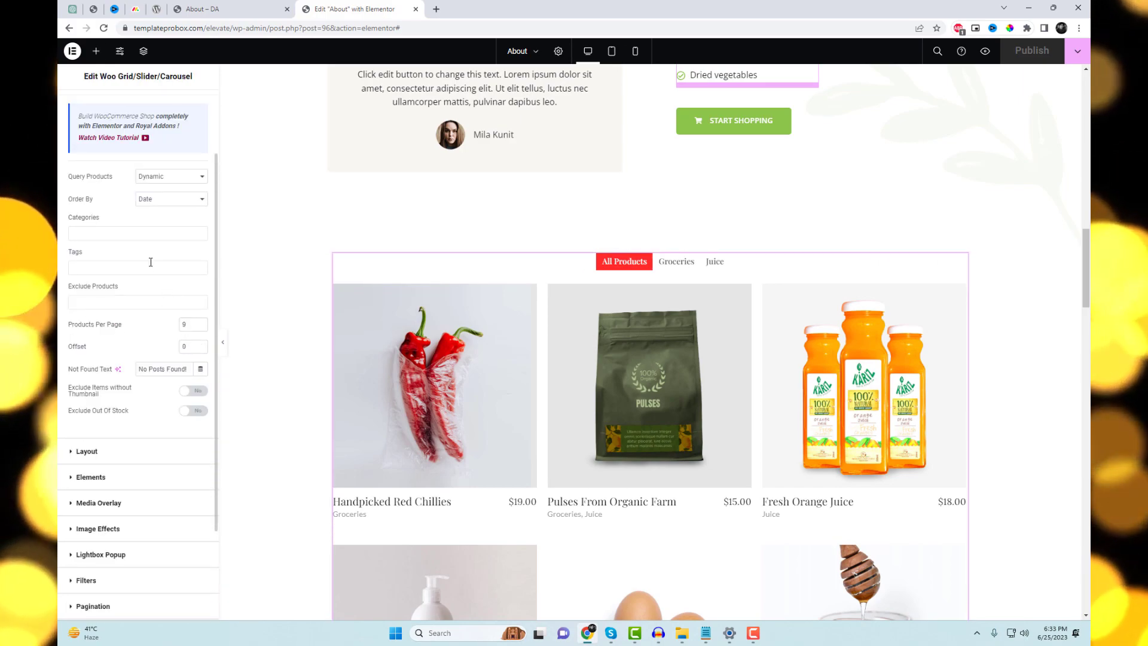
left_click(161, 177)
left_click(161, 196)
left_click(161, 177)
left_click(161, 189)
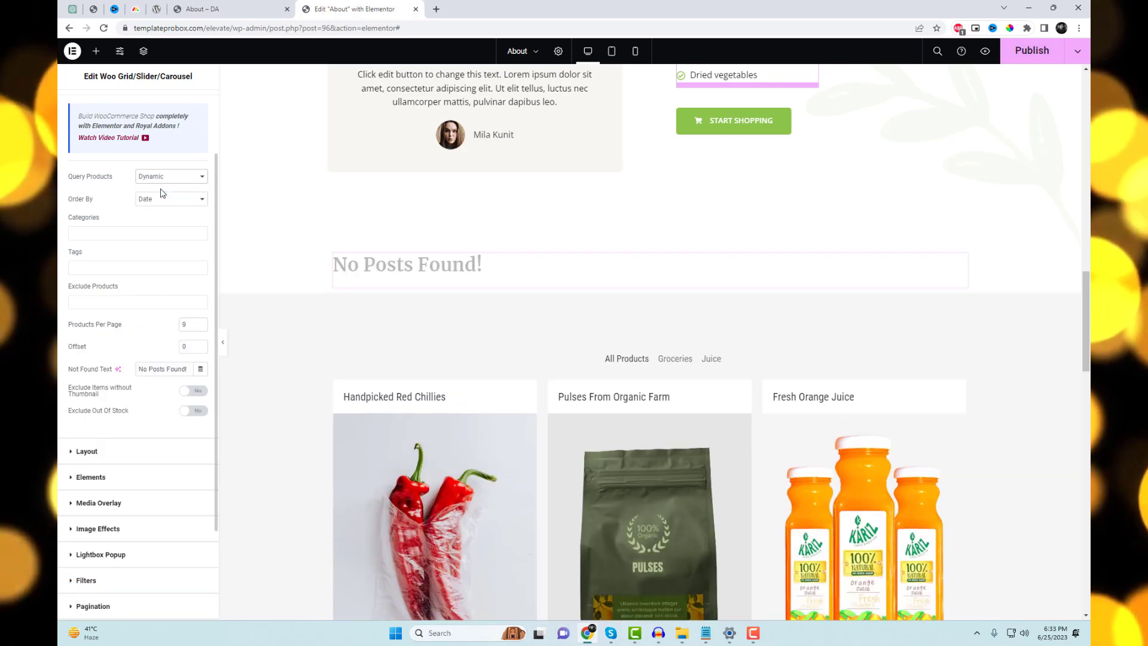
scroll(186, 378, "down", 2)
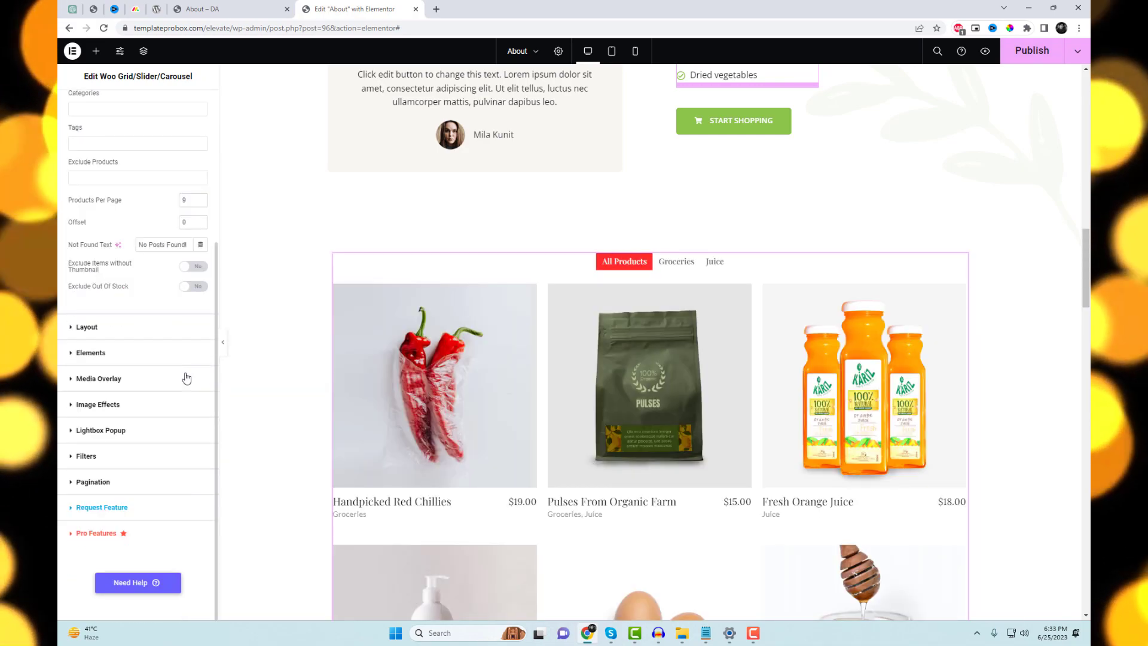
Keep Full image size and three columns, and switch the grid to the List Style layout.
left_click(125, 329)
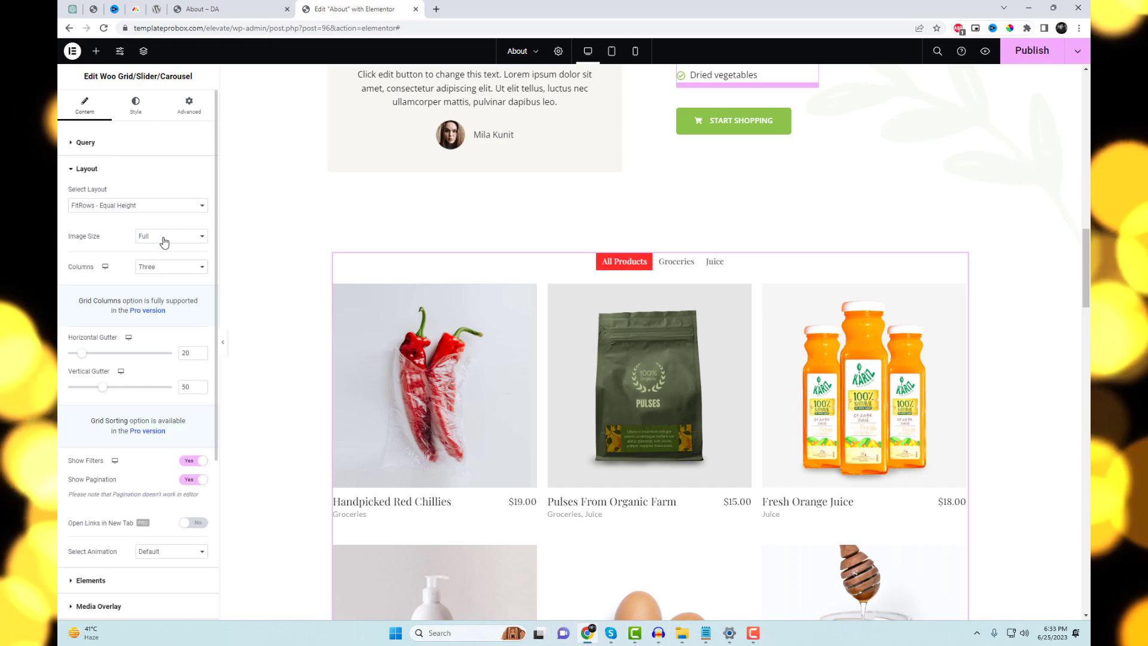
left_click(164, 239)
left_click(166, 240)
left_click(177, 267)
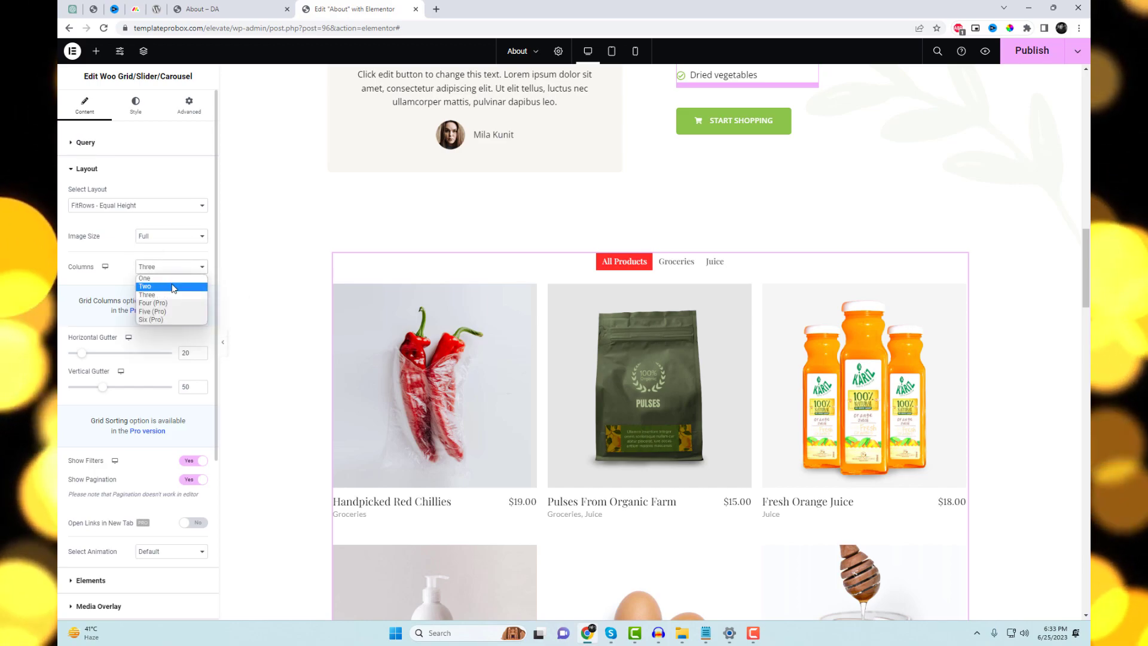
left_click(173, 287)
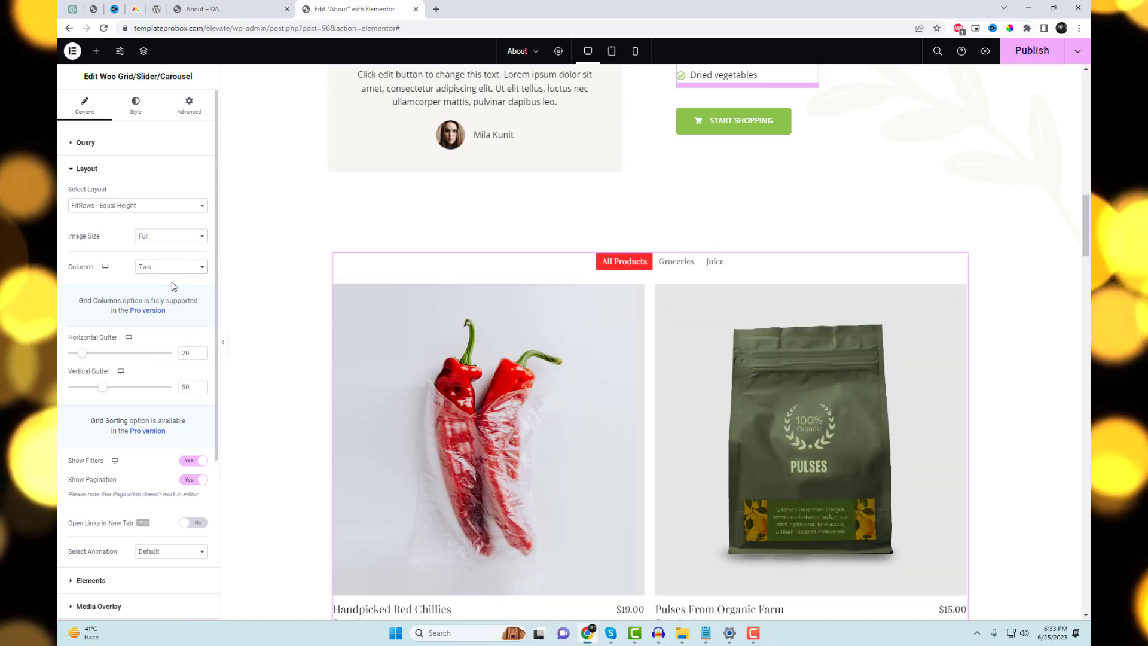
left_click(172, 270)
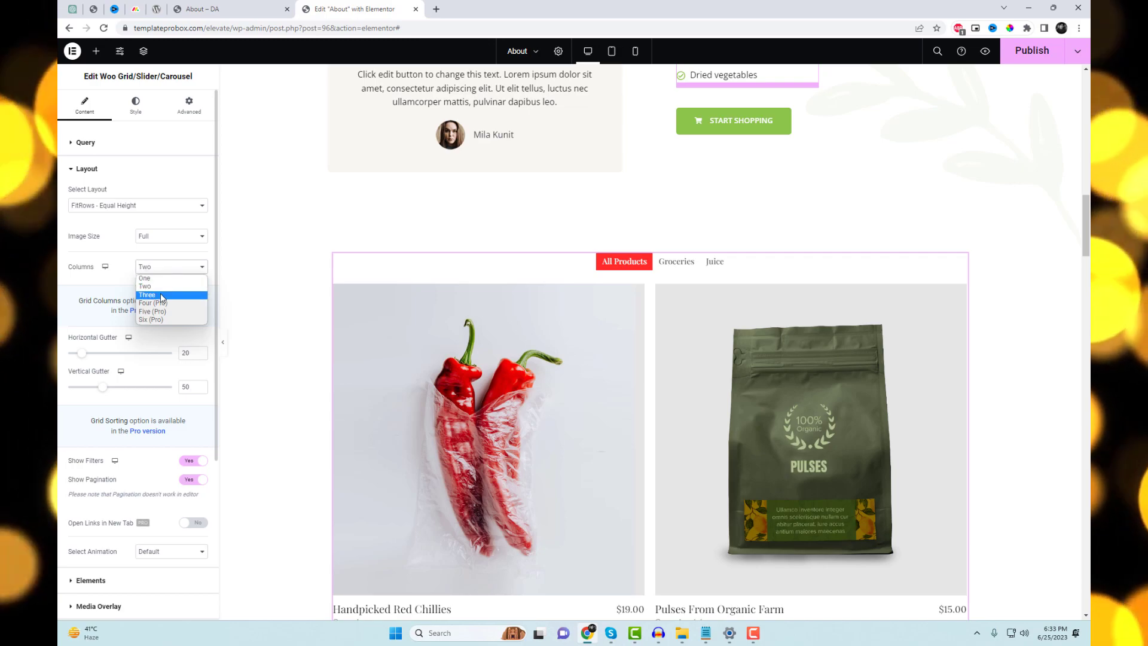
left_click(160, 294)
left_click(157, 205)
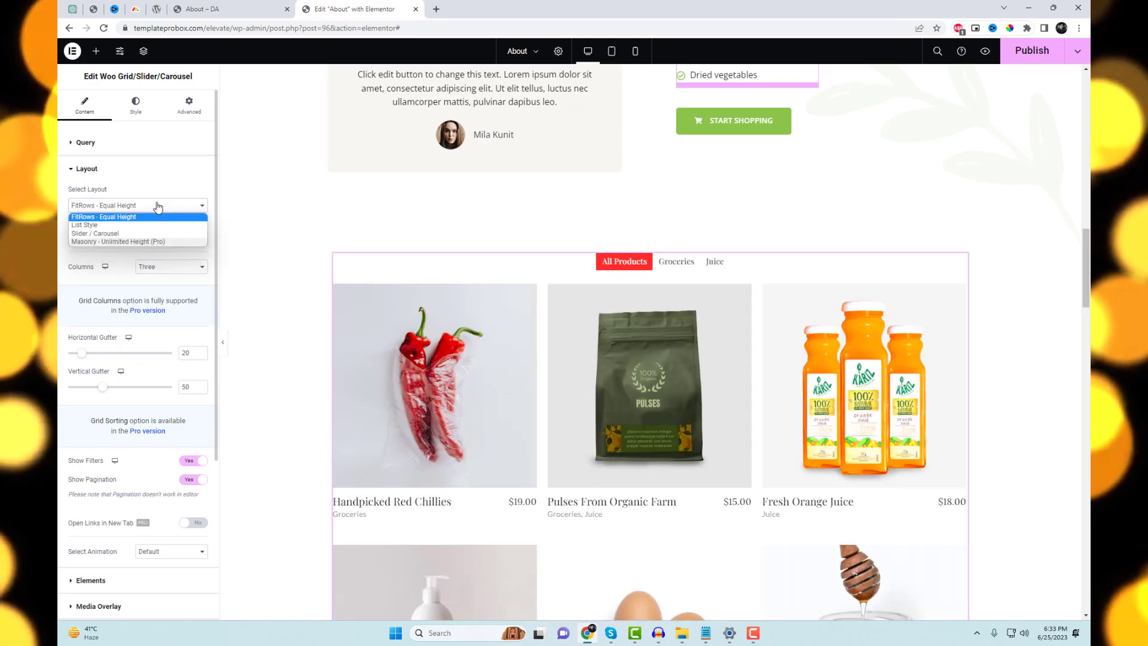
left_click(138, 228)
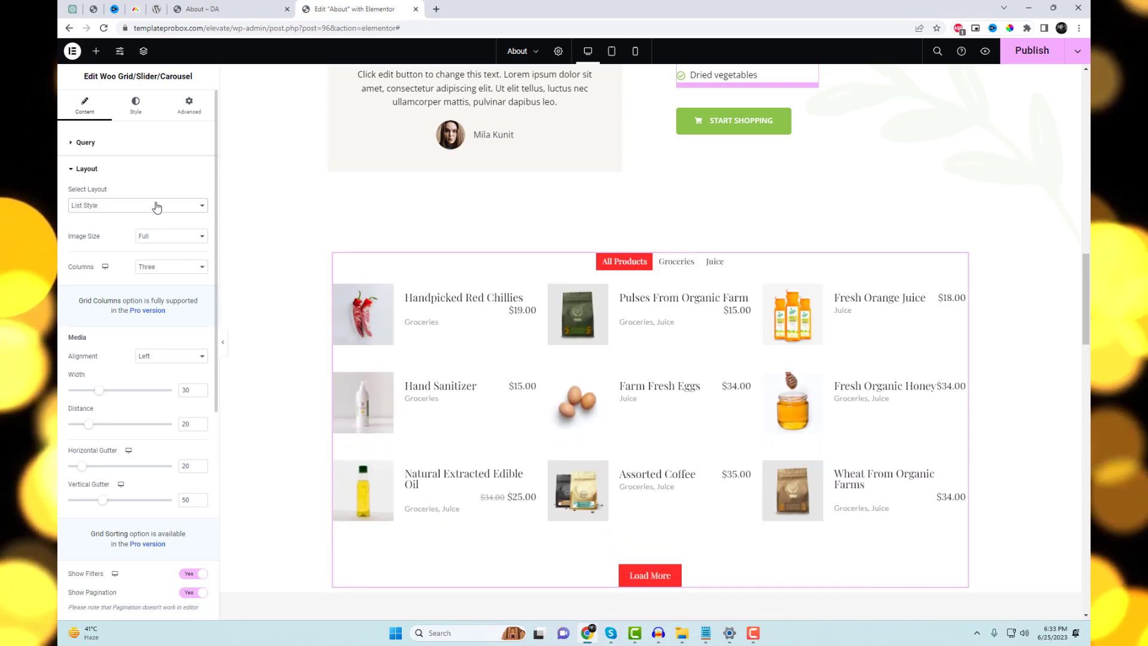
scroll(1043, 419, "down", 2)
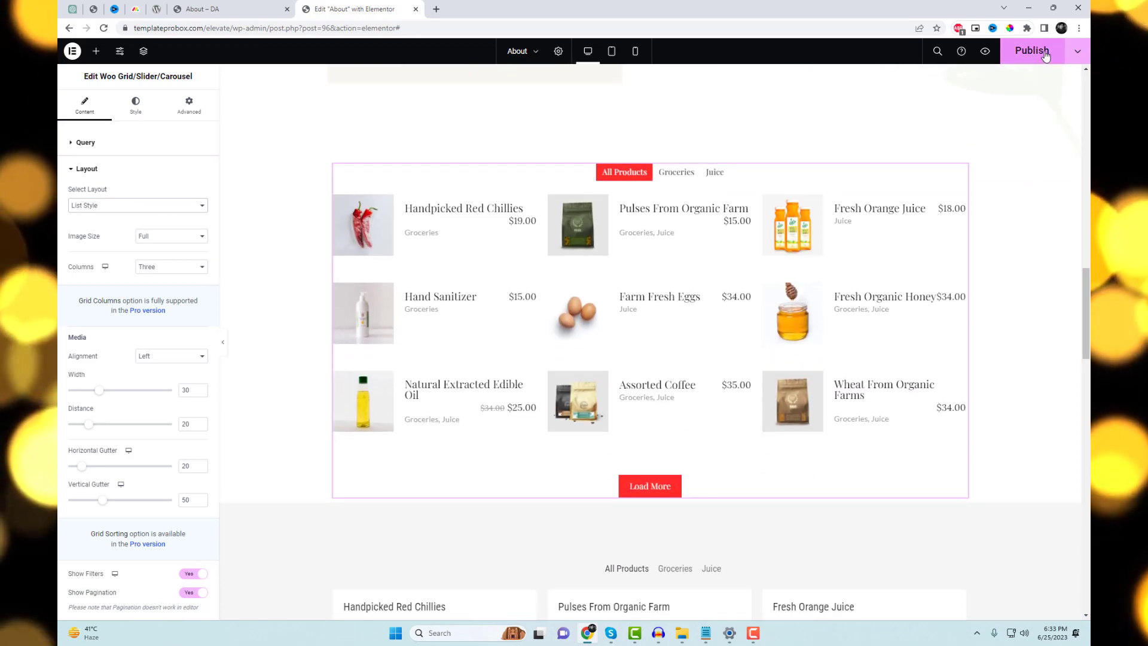
Reload the live About page to see the updated product list.
left_click(235, 6)
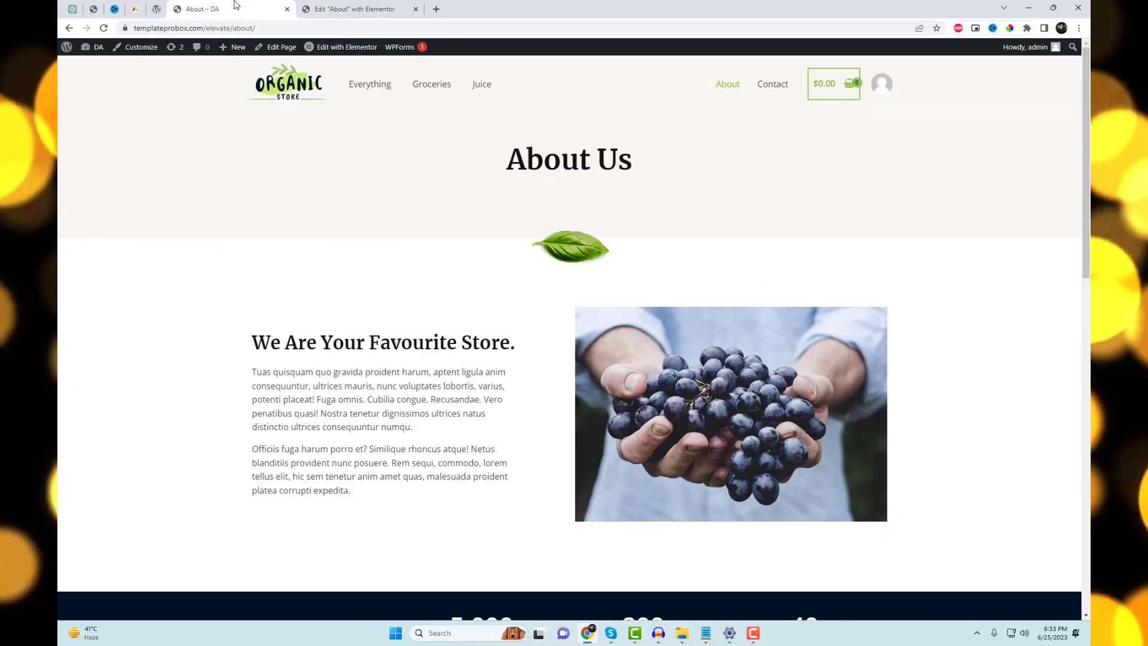
right_click(737, 195)
left_click(769, 226)
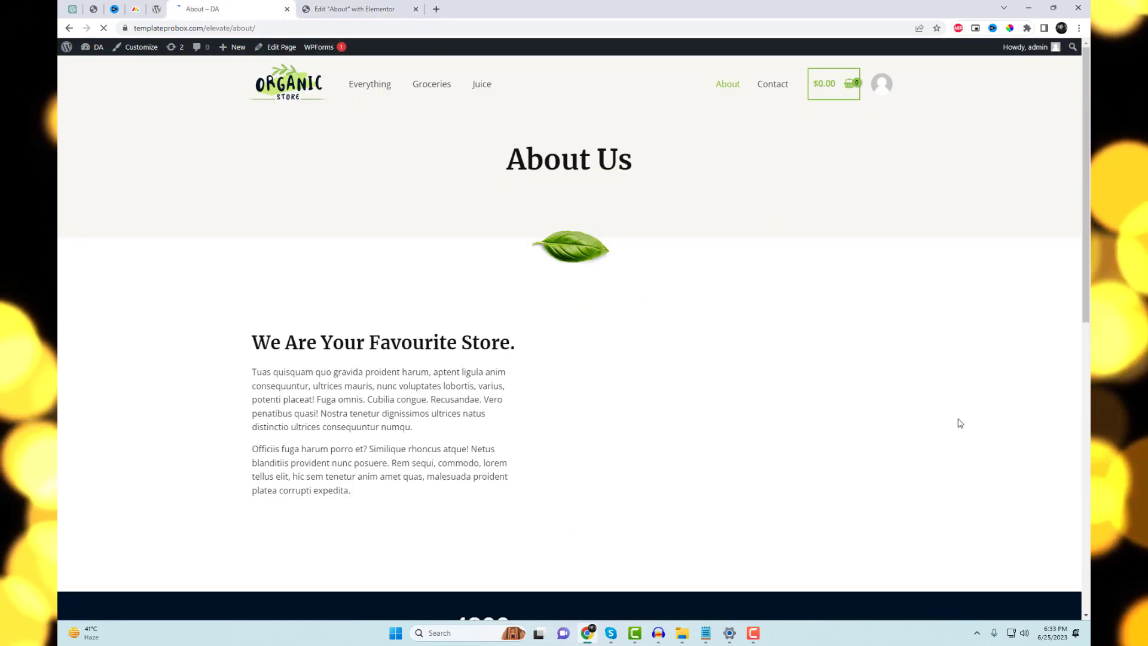
scroll(960, 422, "down", 20)
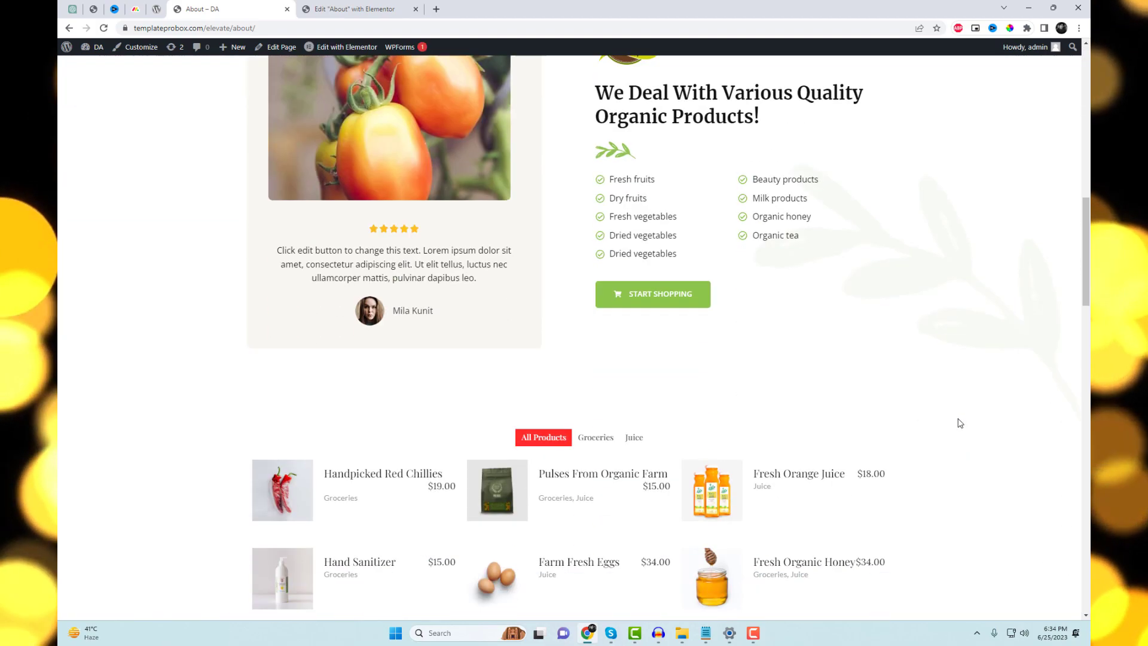
scroll(787, 375, "up", 1)
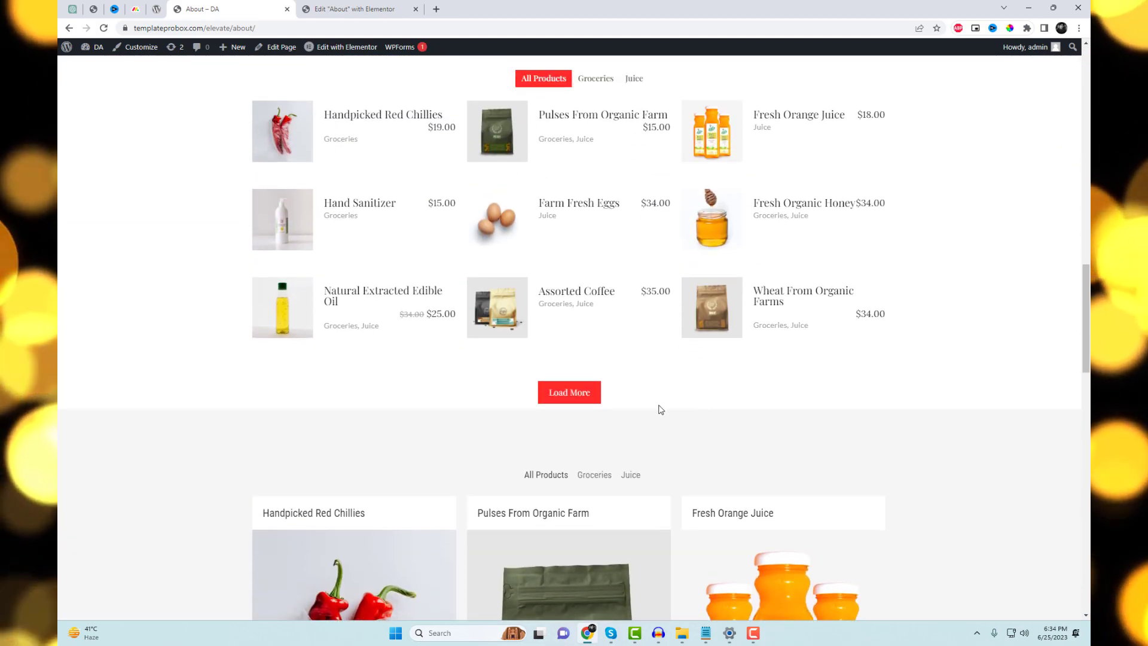
Load more products and try the Groceries, Juice and All Products filters on both product grids.
left_click(581, 396)
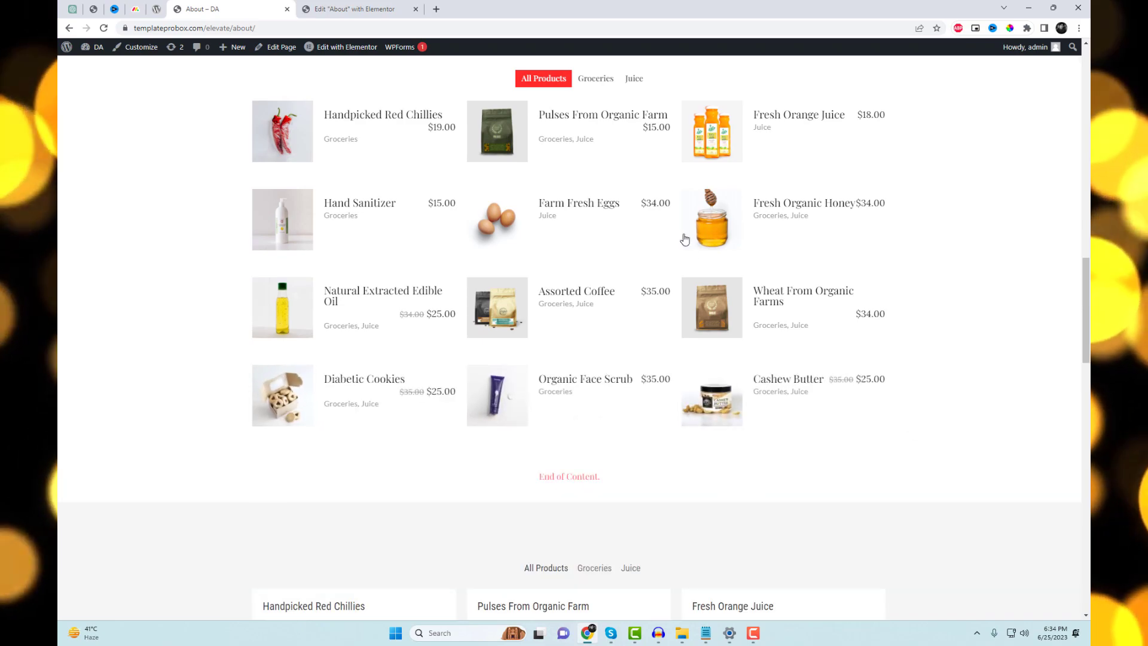
left_click(599, 82)
left_click(634, 79)
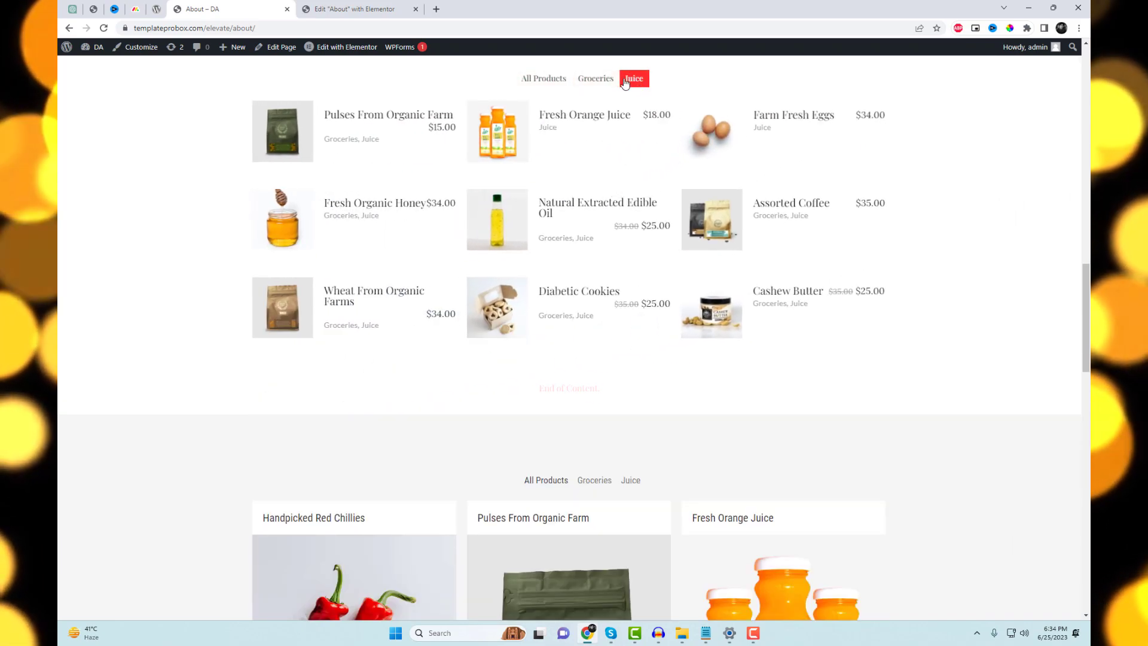
left_click(569, 84)
scroll(604, 180, "down", 5)
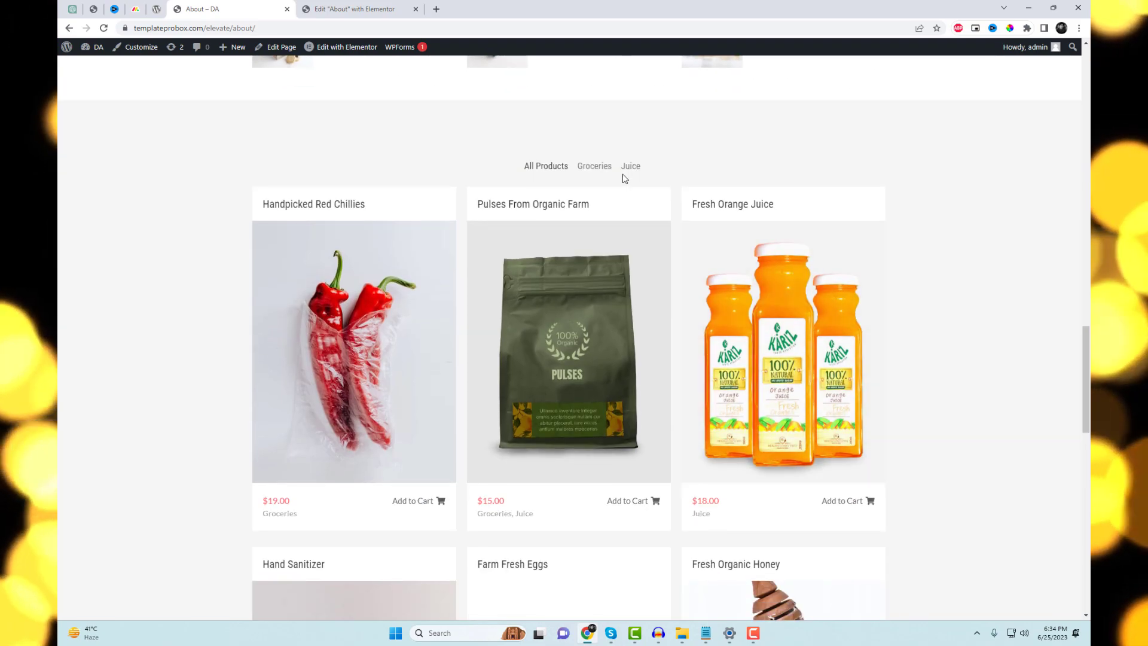
left_click(605, 174)
left_click(631, 167)
scroll(953, 379, "down", 2)
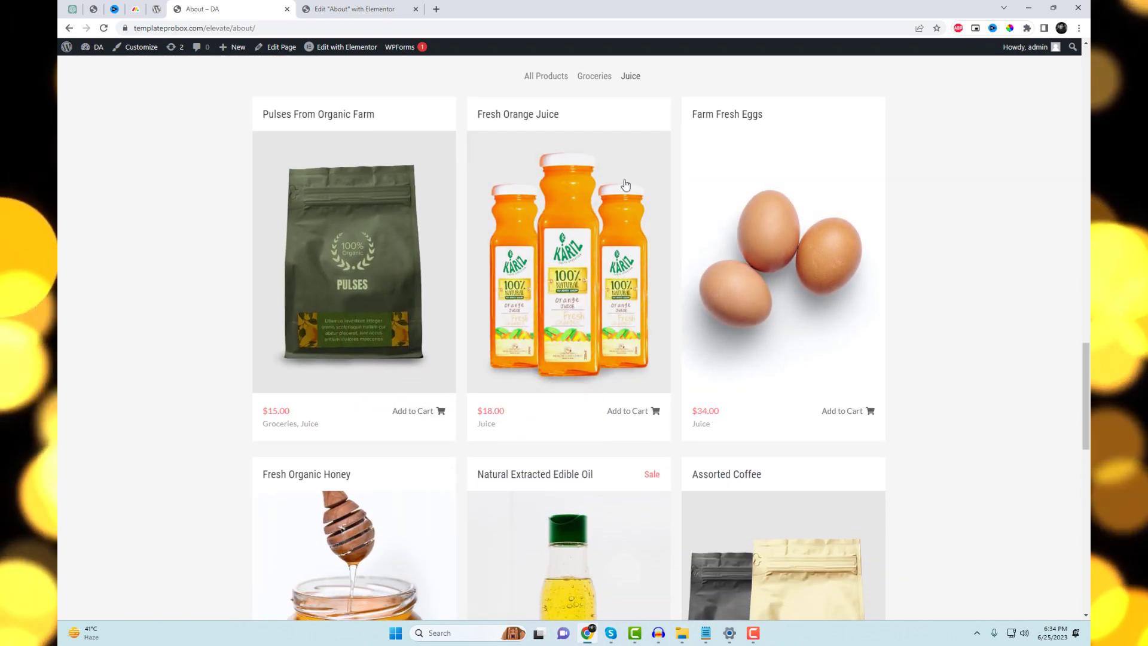
scroll(715, 341, "down", 4)
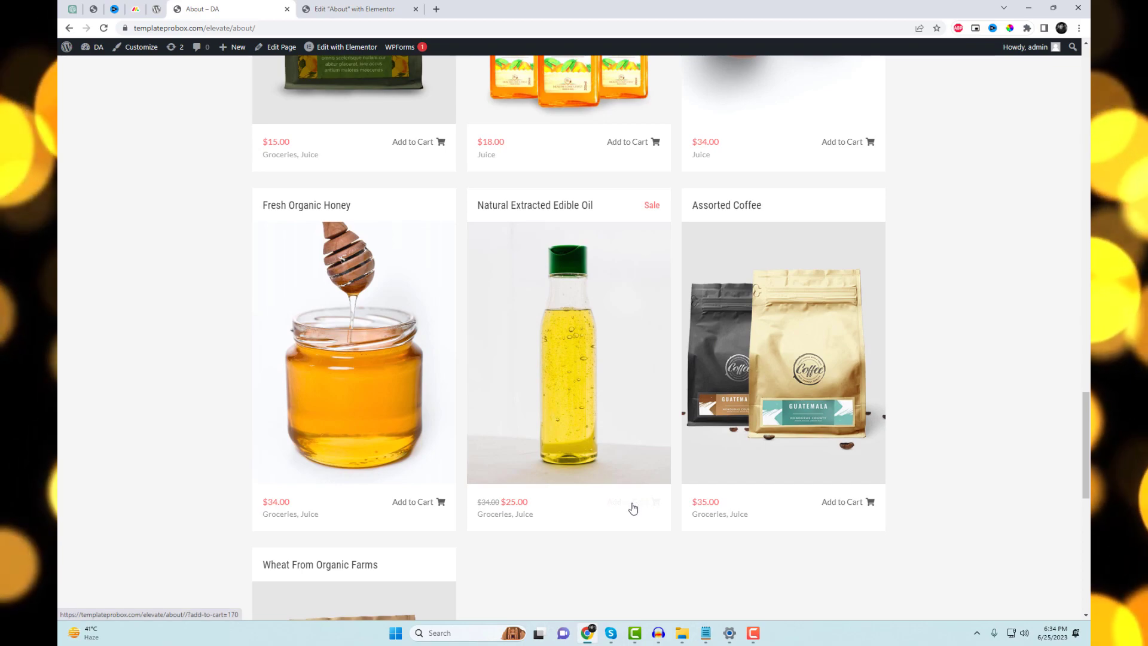
scroll(890, 524, "up", 15)
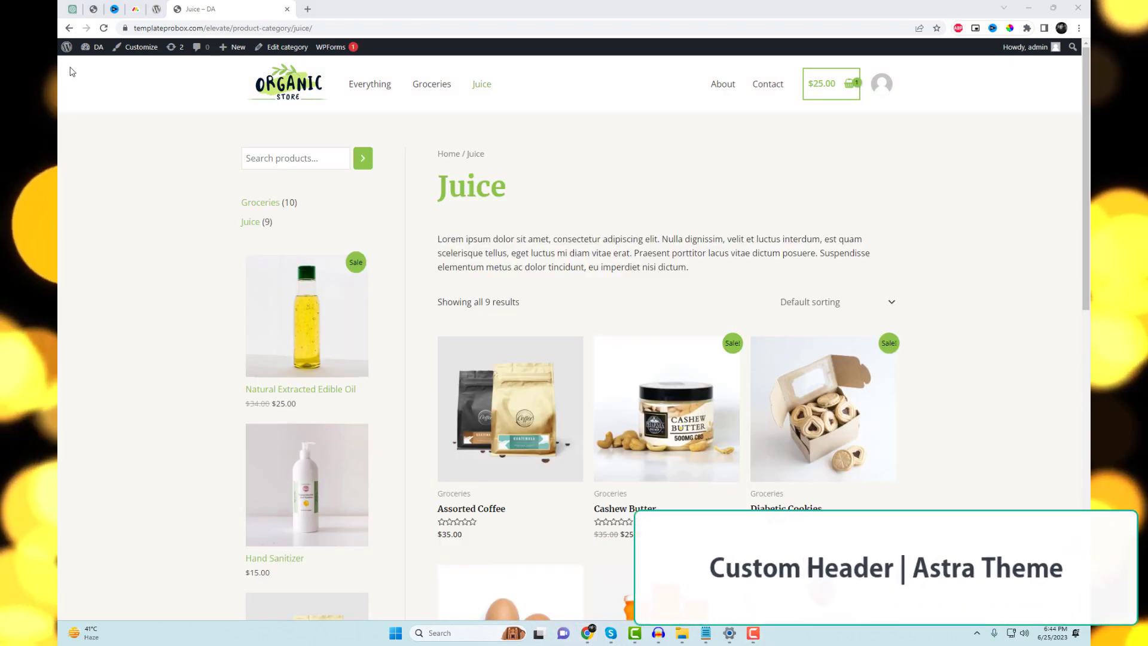
In the Royal Addons Theme Builder, create the 'Header New' template with an Entire Site condition and edit it.
mouse_move(94, 47)
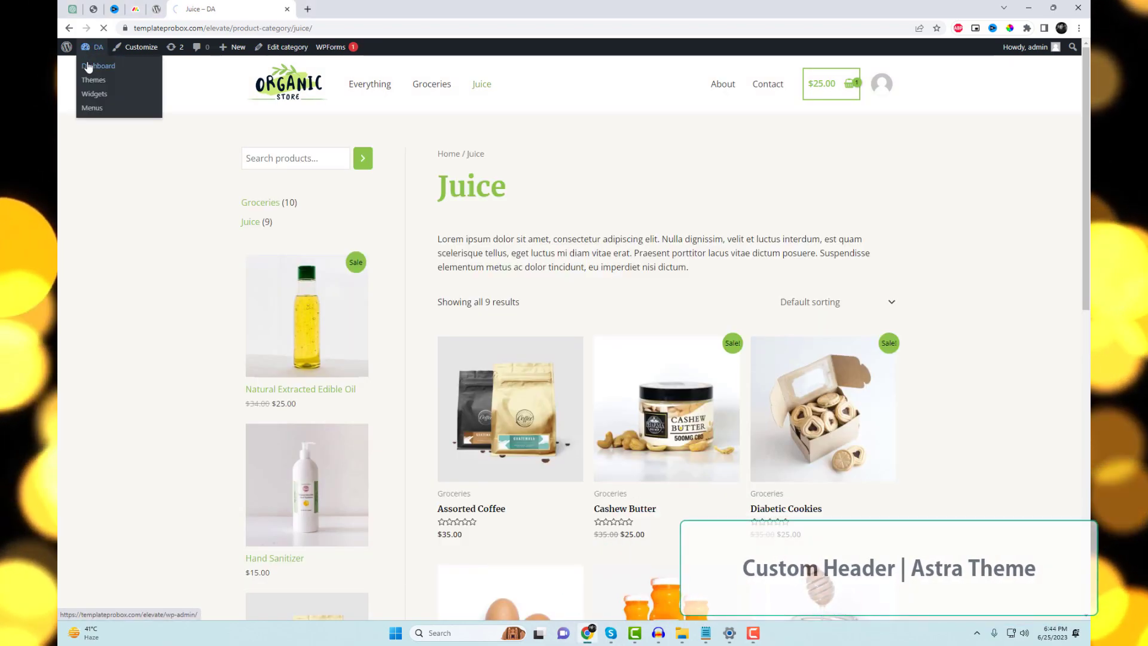
left_click(96, 73)
left_click(175, 398)
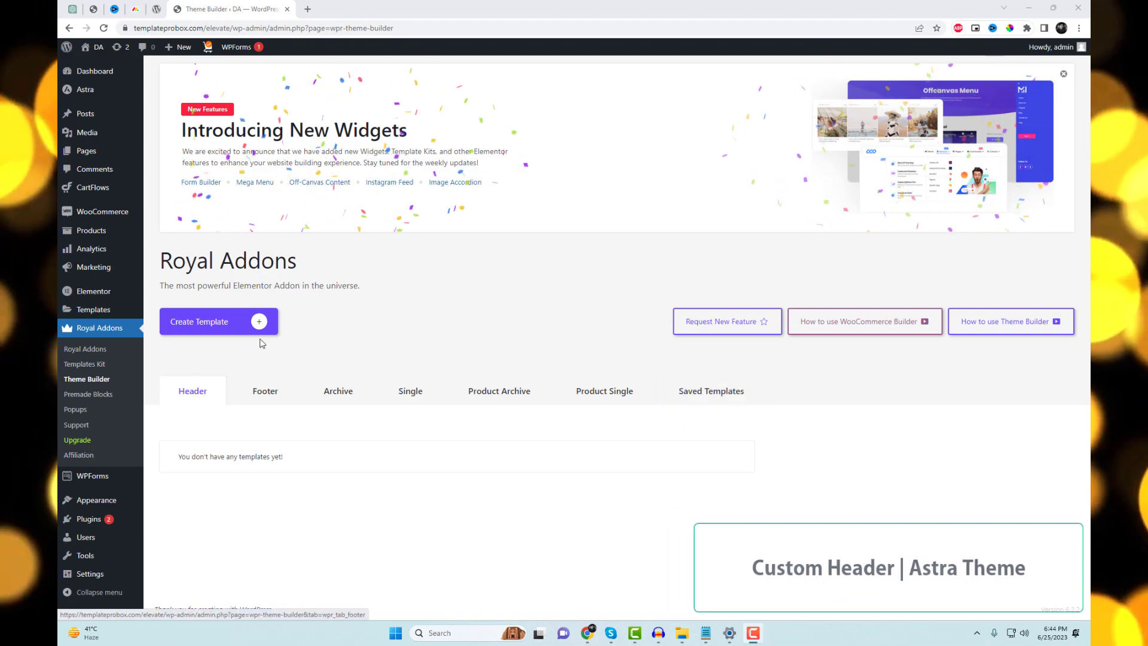
left_click(222, 323)
left_click(513, 348)
type("Header New")
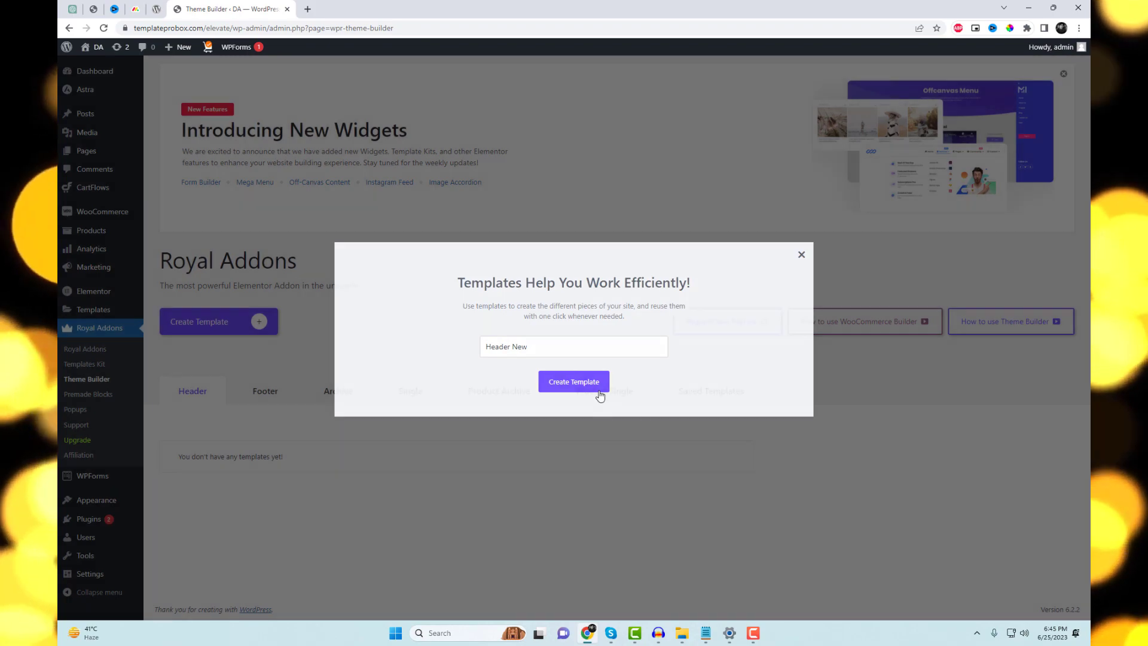
left_click(598, 386)
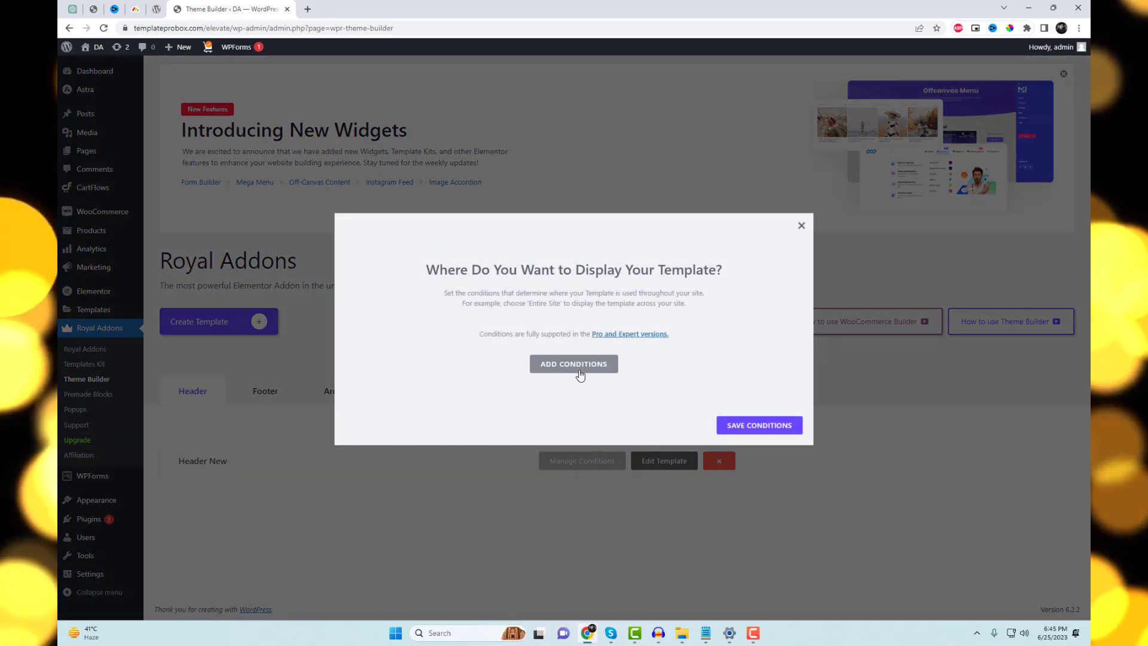
left_click(577, 363)
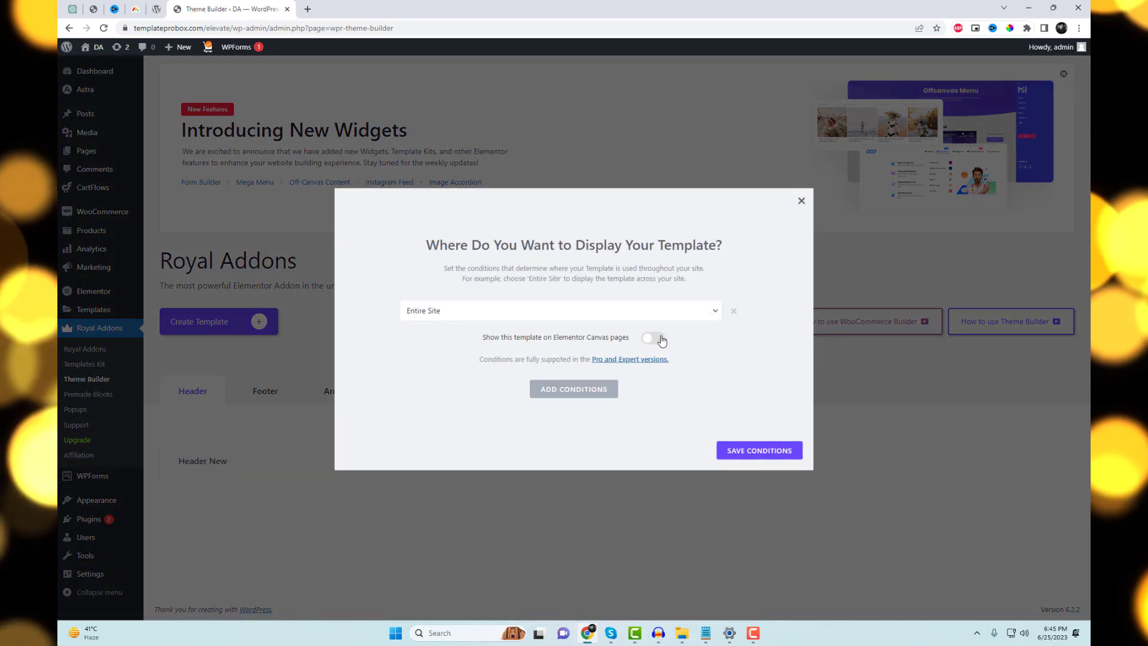
left_click(744, 452)
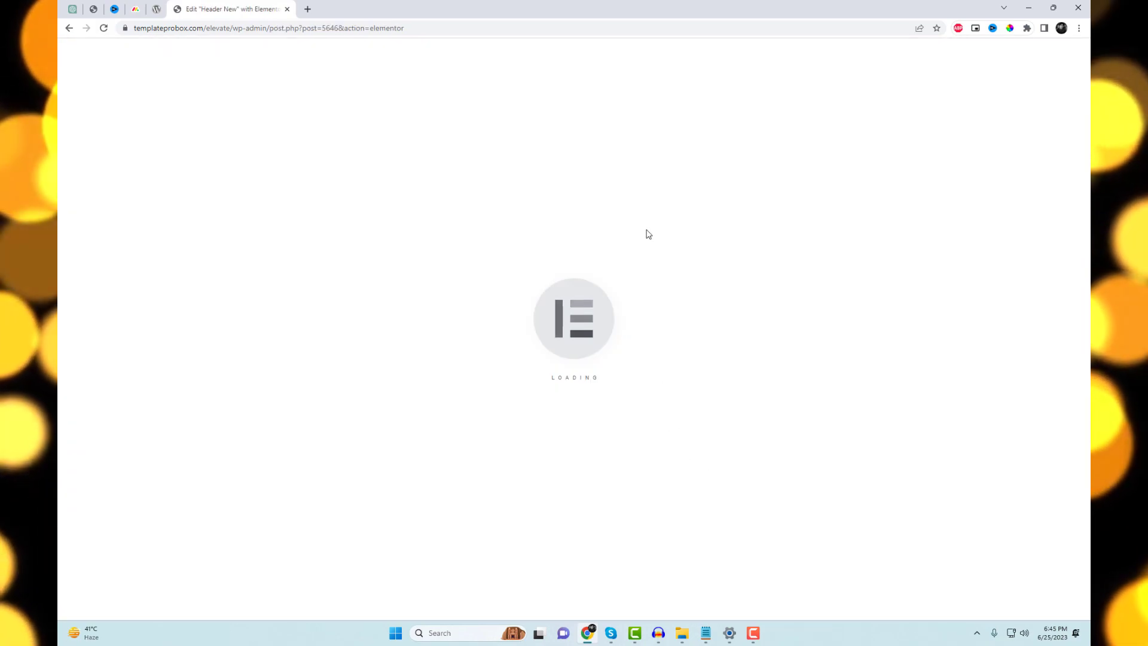
Search the Royal Addons blocks for 'menu' and insert the Nav Menu v6 block.
left_click(696, 155)
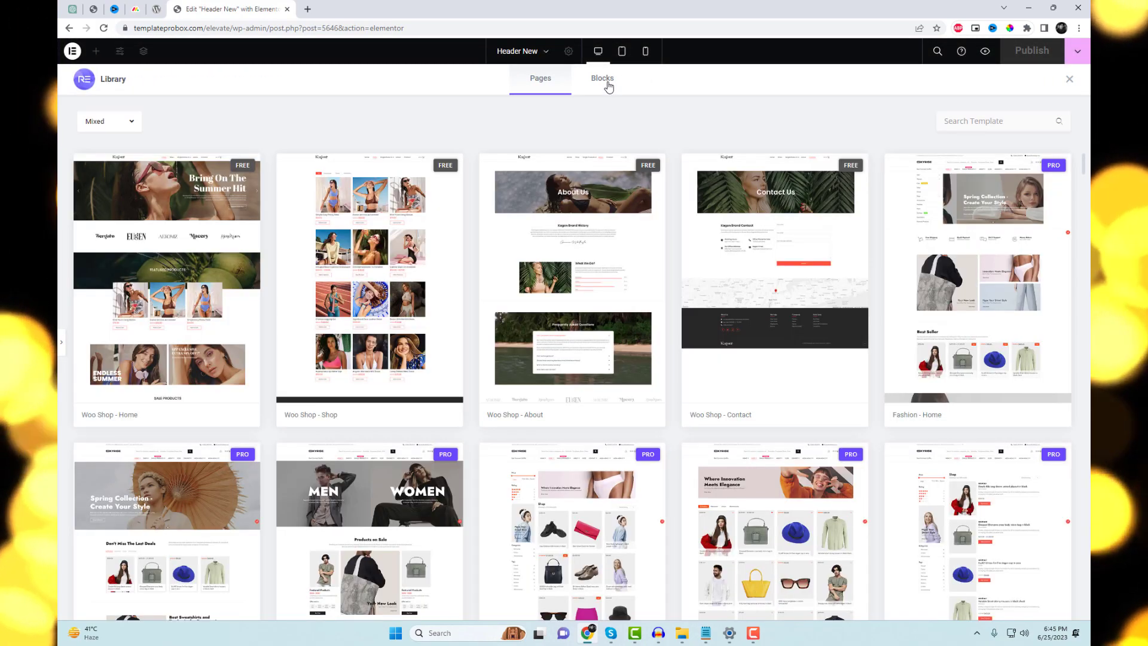
left_click(604, 82)
left_click(981, 119)
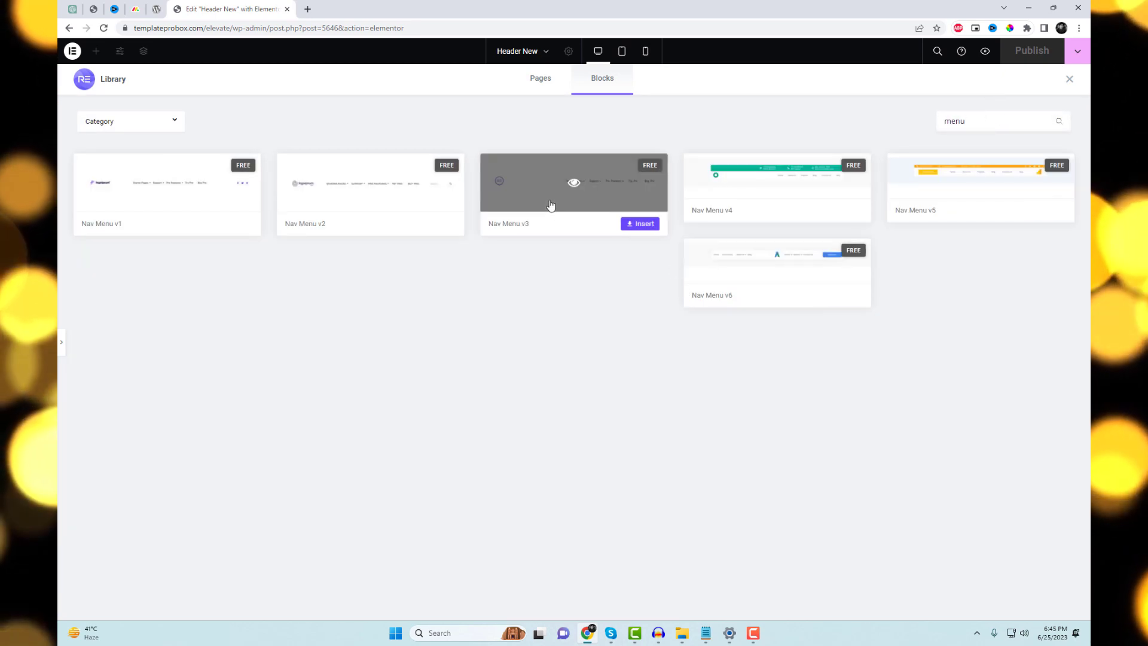
mouse_move(909, 187)
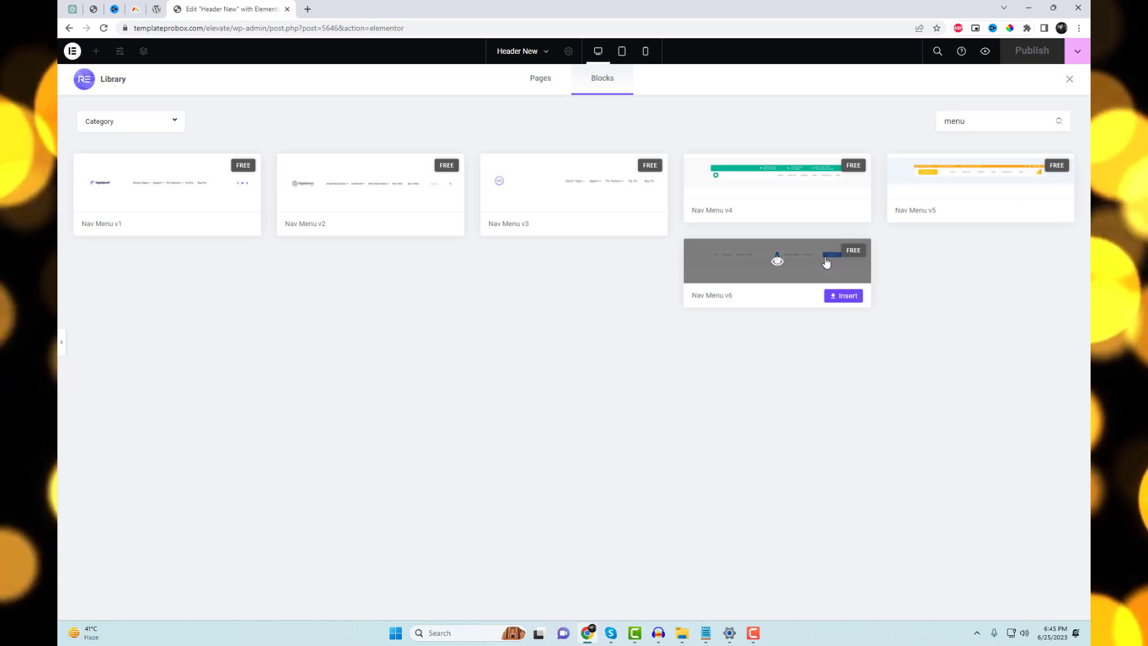
left_click(843, 295)
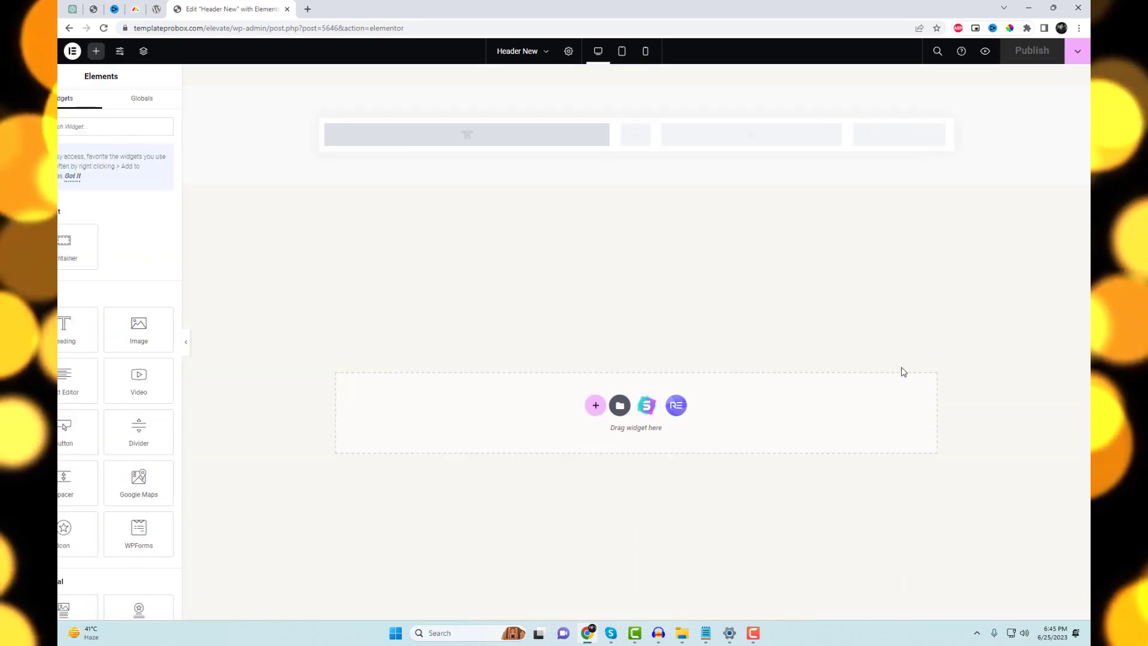
Set the header section's top and bottom padding to 0.
left_click(656, 83)
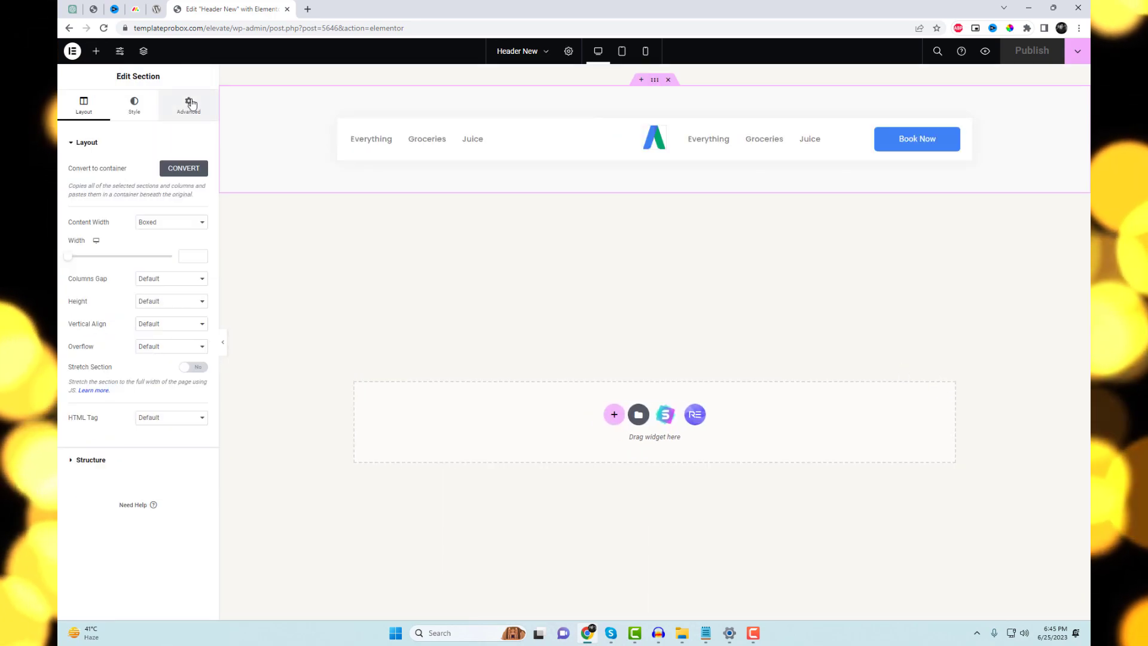
left_click(188, 105)
left_click(150, 245)
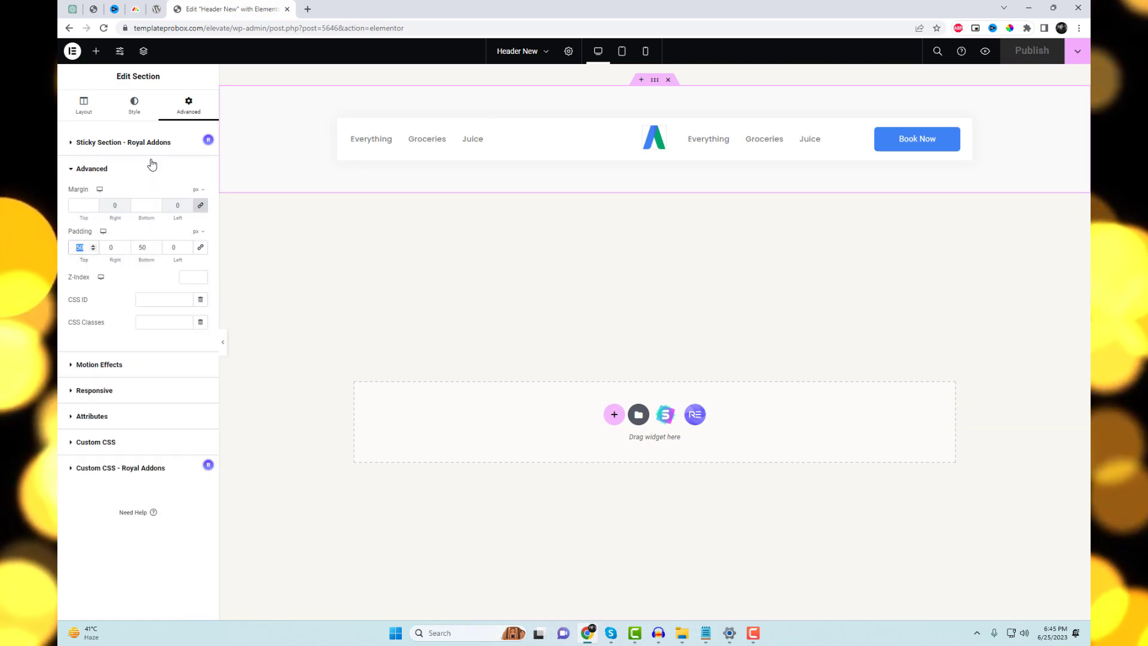
type("0")
double_click(149, 245)
Make the leaf image, found by searching 'logo' in the Media Library, the header logo.
type("0")
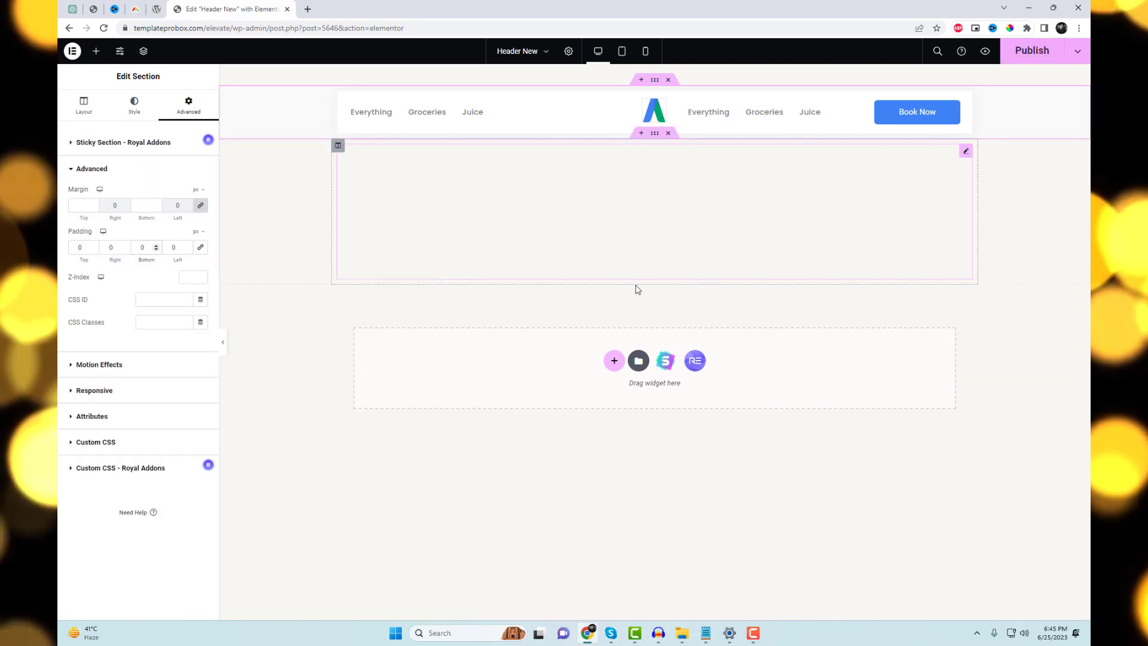
left_click(654, 112)
left_click(138, 203)
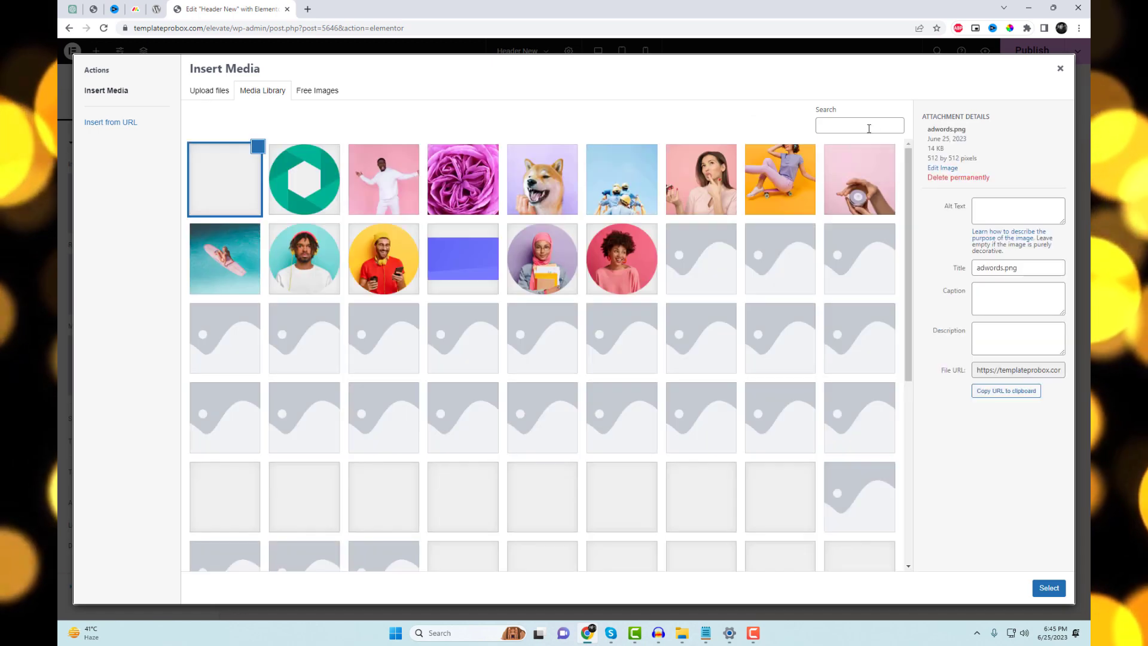
left_click(869, 127)
type("logo")
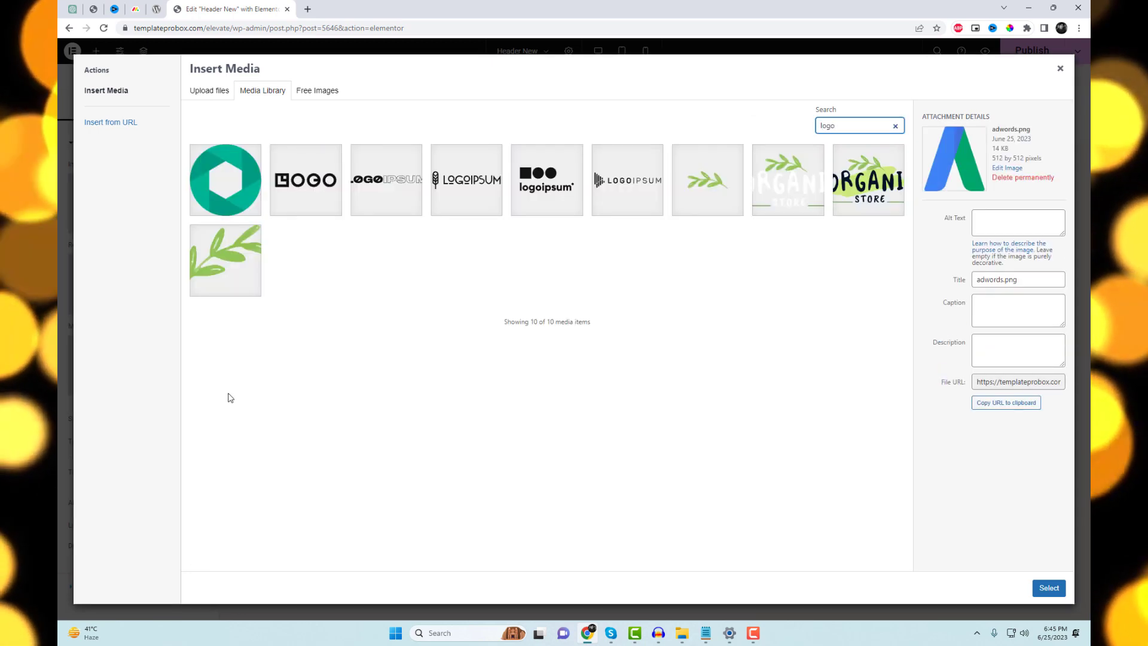
left_click(250, 263)
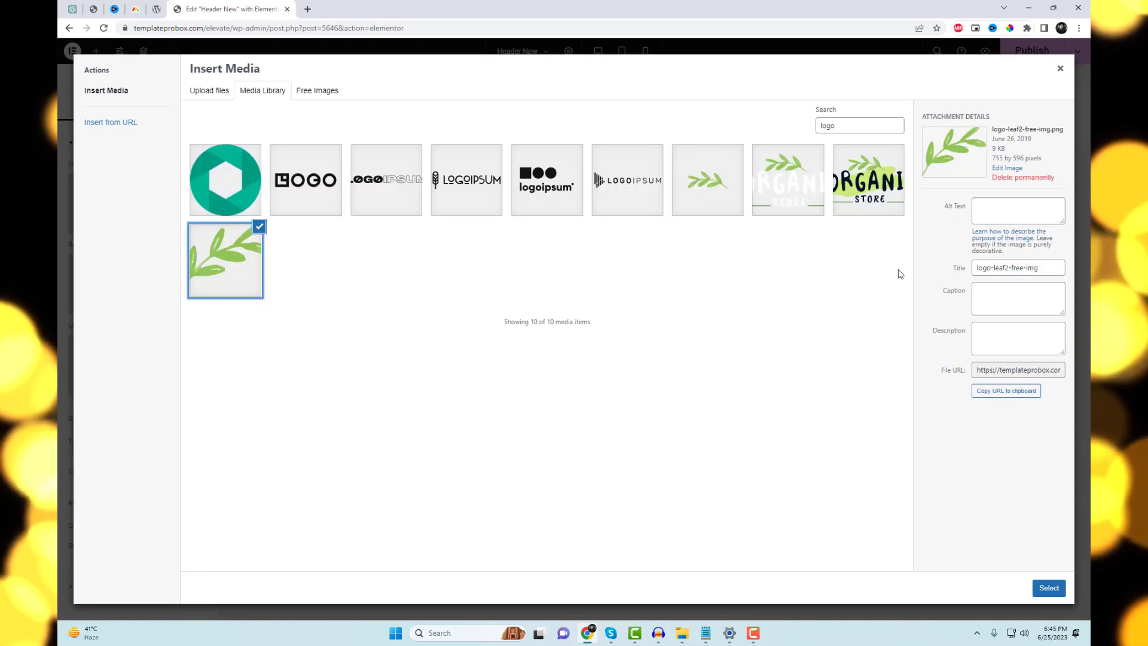
left_click(1053, 588)
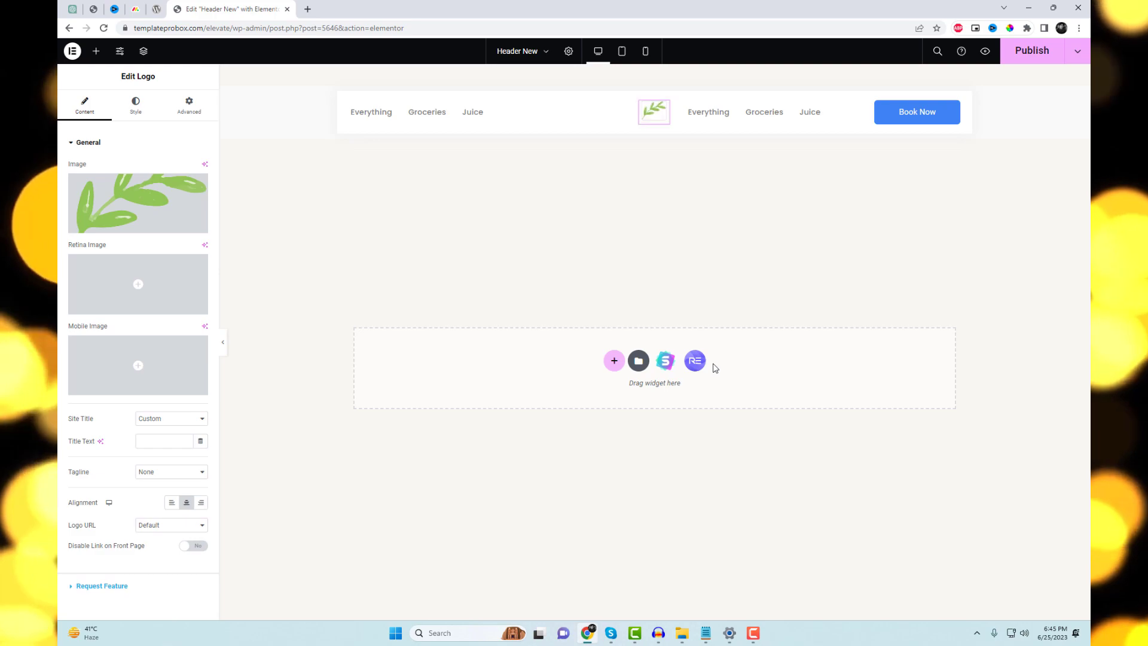
Set the left Nav Menu to the Secondary Menu (About, Contact) and copy the site address.
left_click(472, 126)
left_click(172, 200)
left_click(169, 223)
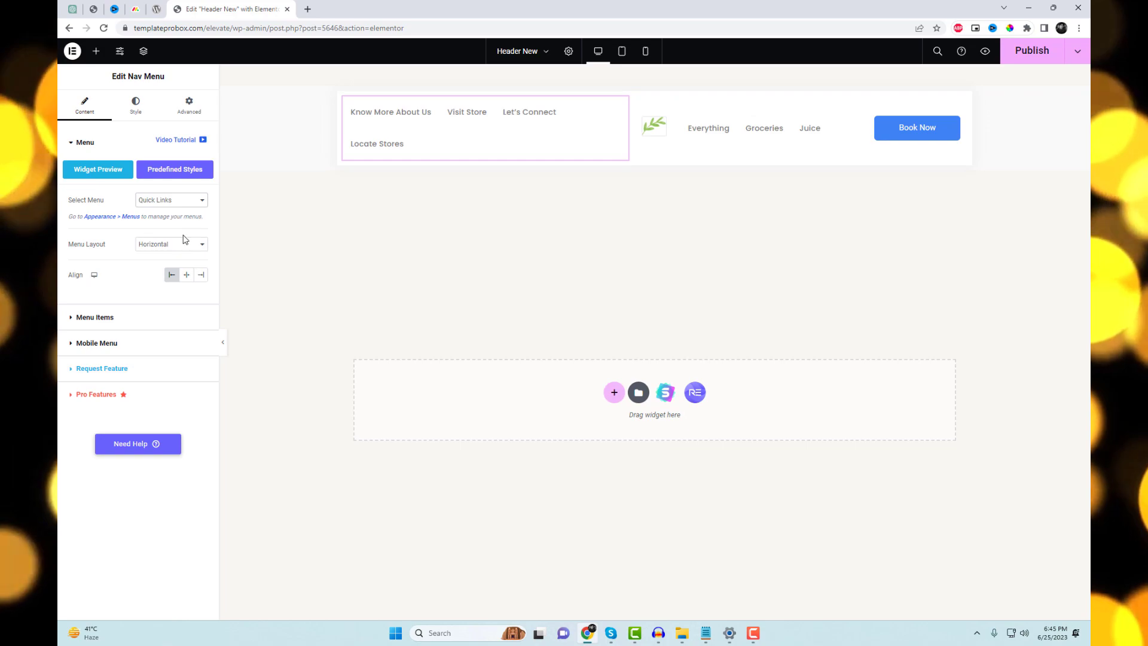
left_click(177, 205)
left_click(175, 231)
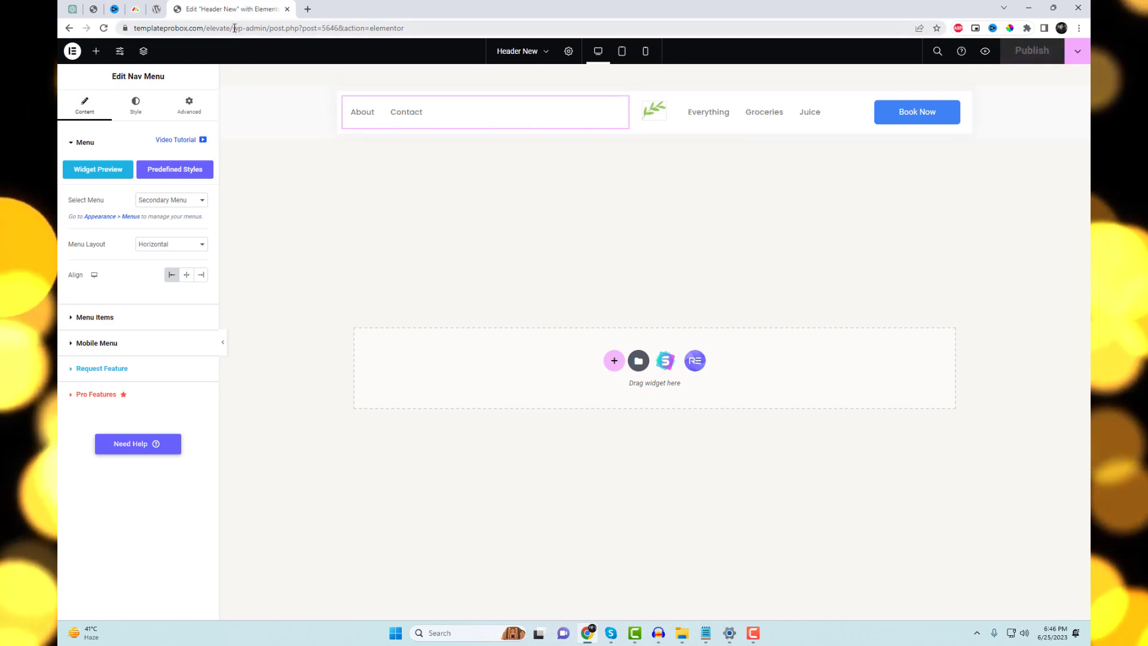
left_click_drag(258, 28, 120, 37)
key("ctrl+c")
Load the copied site address in a new browser tab to view the live site.
left_click(307, 9)
key("ctrl+v")
key("Return")
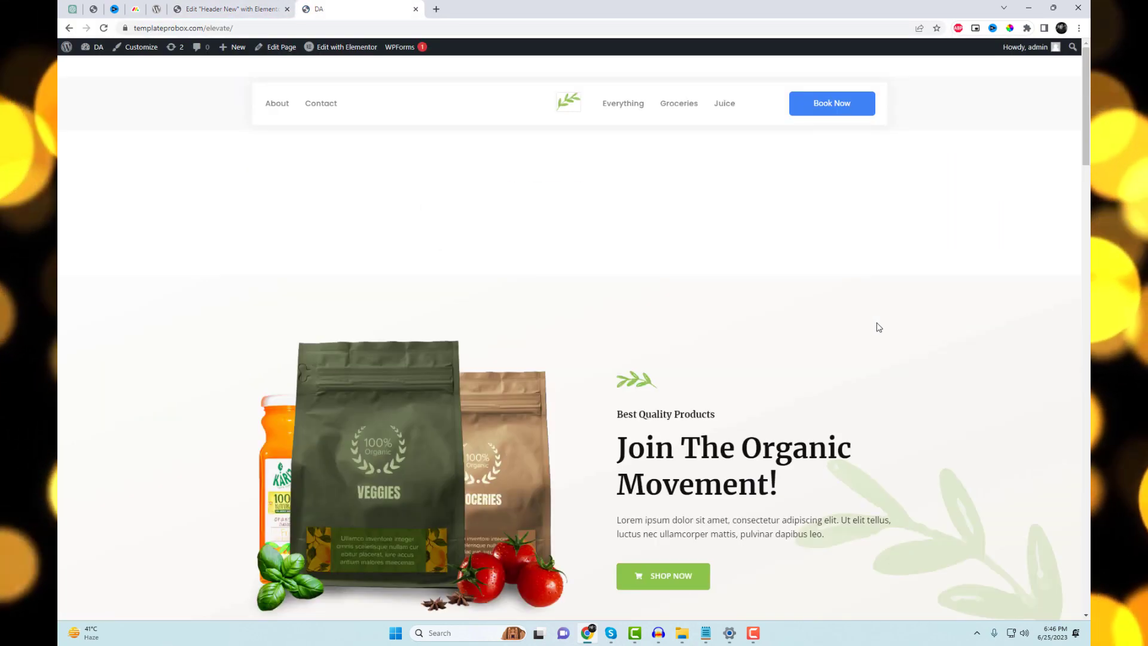
left_click(231, 9)
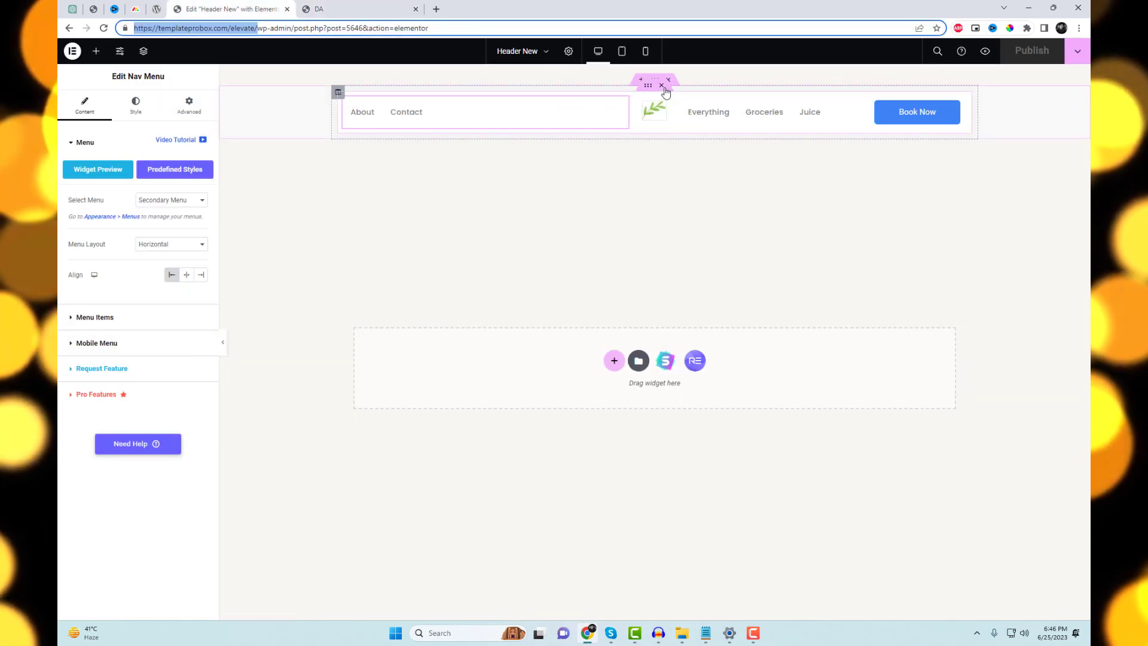
Delete the empty top section and set the header section's Content Width to Full Width.
left_click(655, 72)
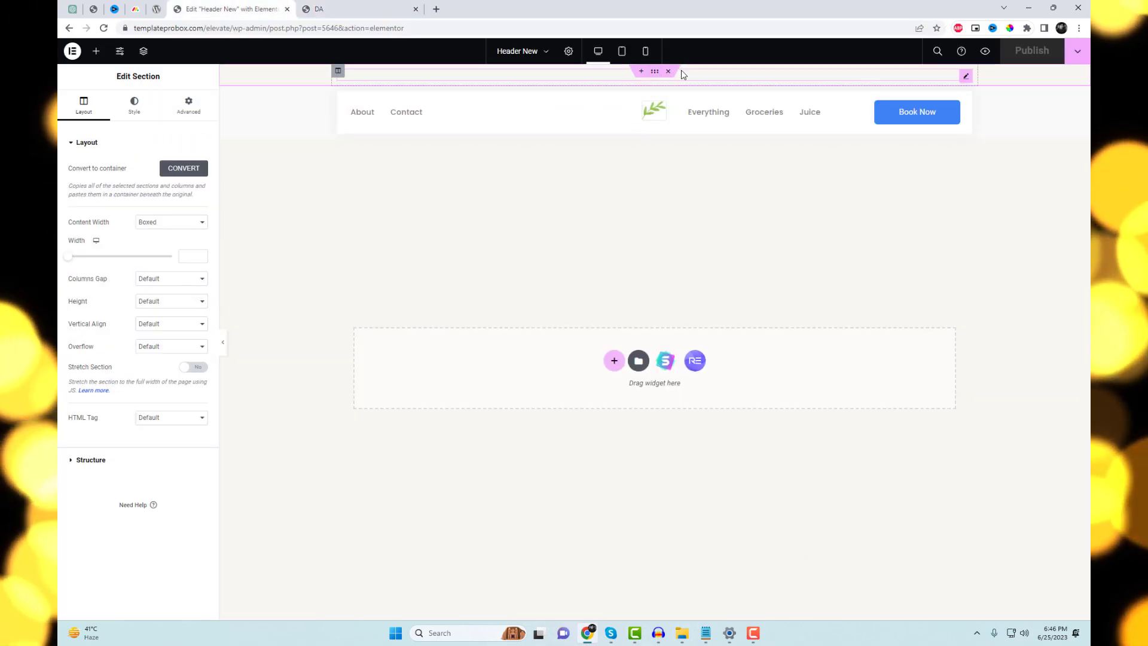
left_click(669, 72)
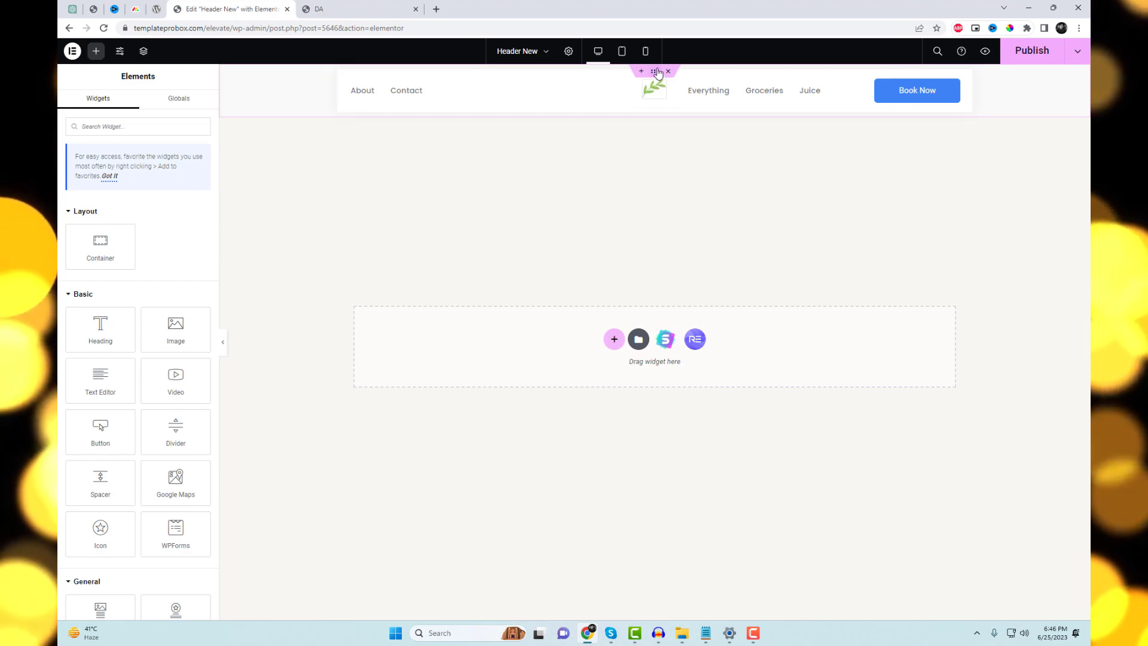
left_click(657, 73)
left_click(119, 237)
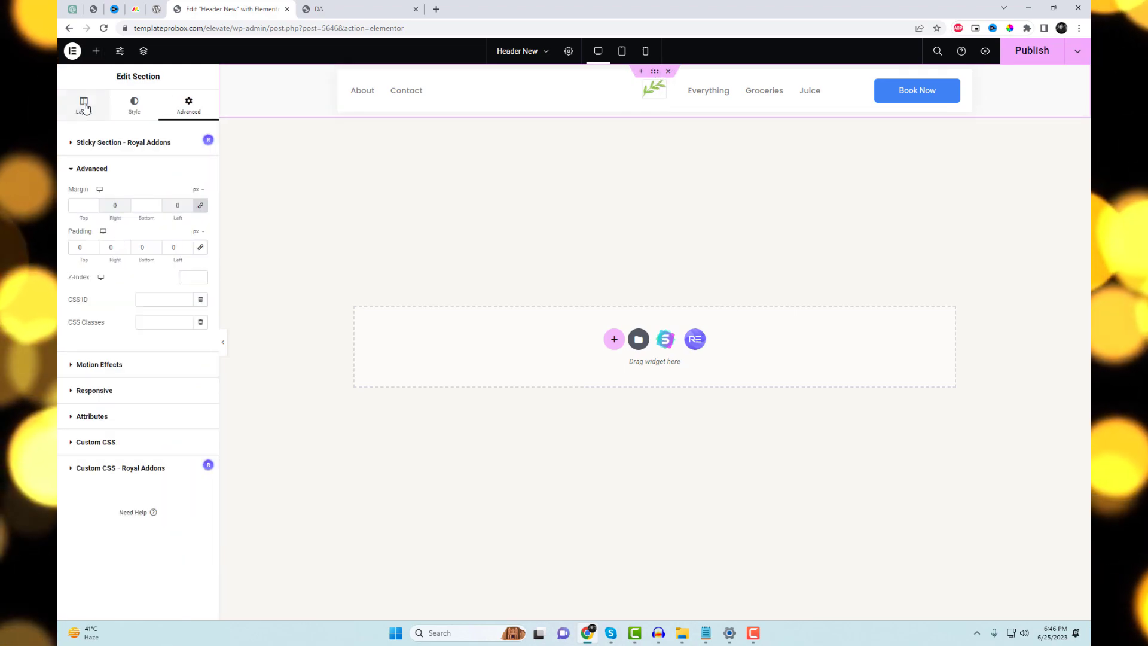
left_click(84, 105)
left_click(172, 222)
left_click(170, 241)
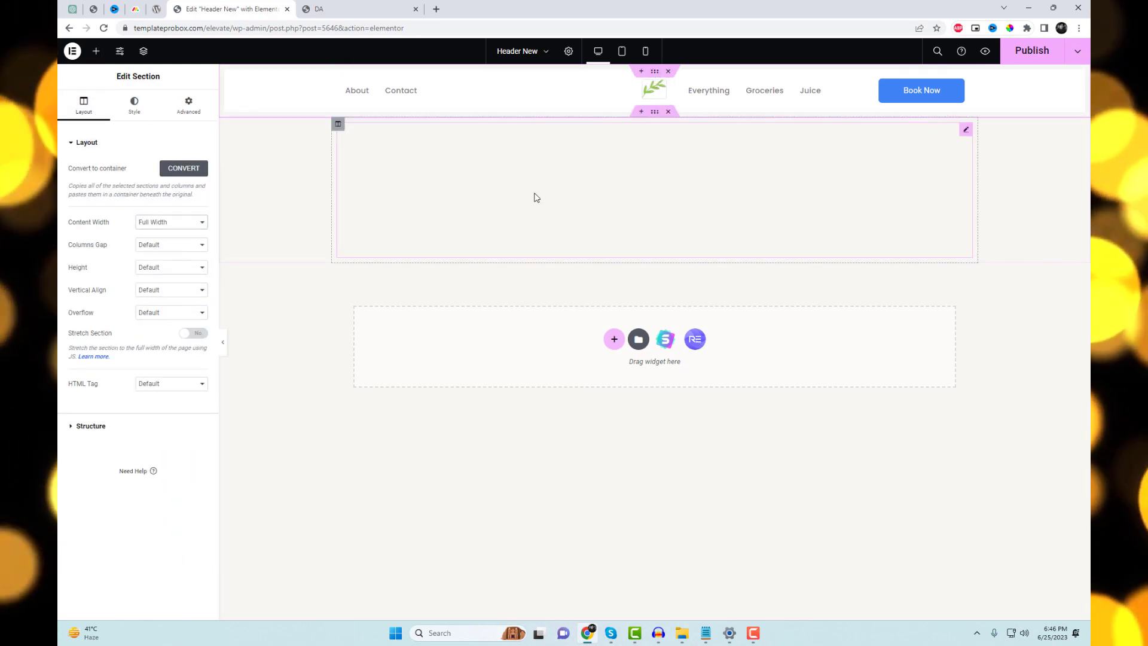
Give the header section a global background colour and drag the logo column narrower.
left_click(134, 105)
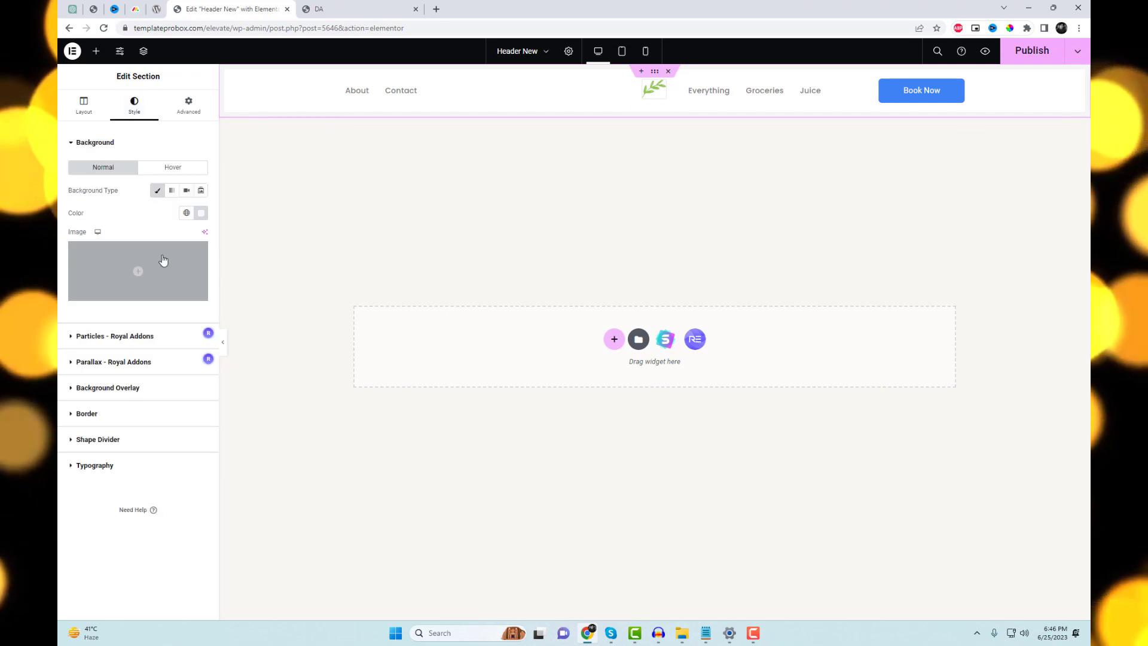
left_click(185, 213)
left_click(154, 327)
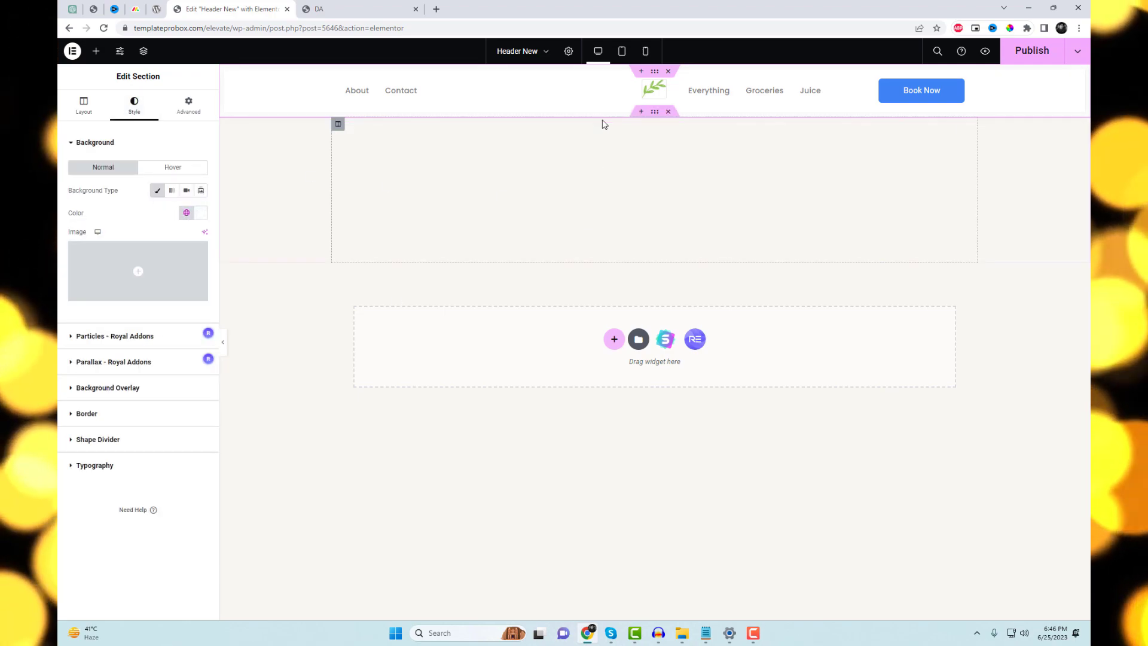
left_click(636, 98)
left_click_drag(636, 97, 552, 108)
Replace the logo with the Organic Store image and set its width to 163.
left_click(143, 203)
left_click(830, 125)
type("logo")
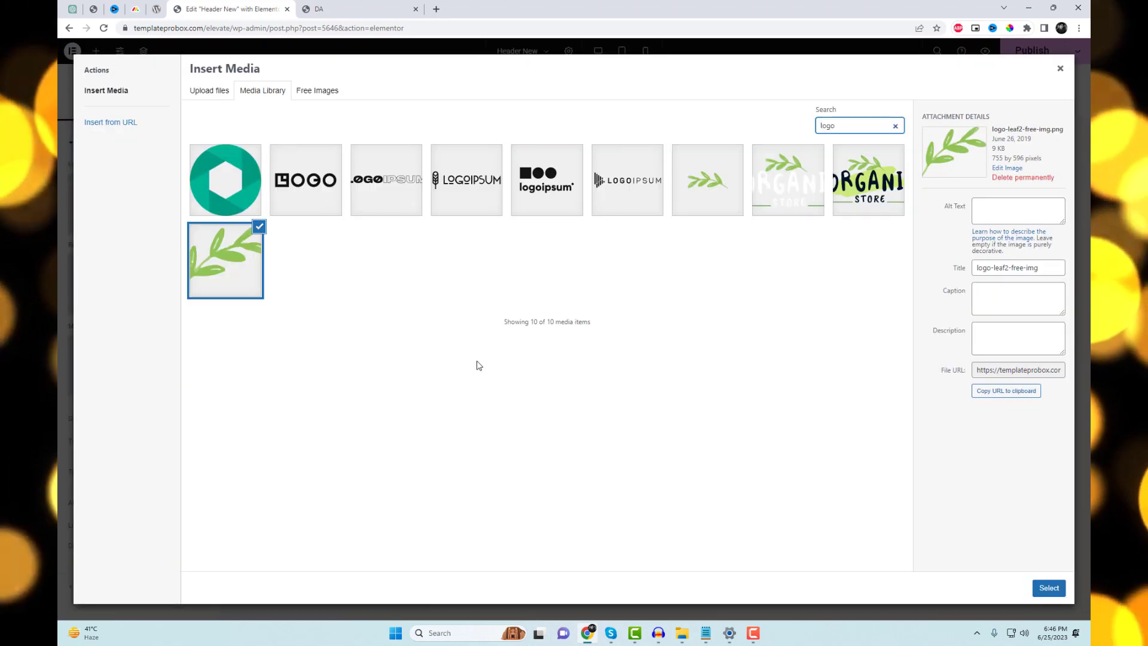
left_click(855, 203)
left_click(1049, 588)
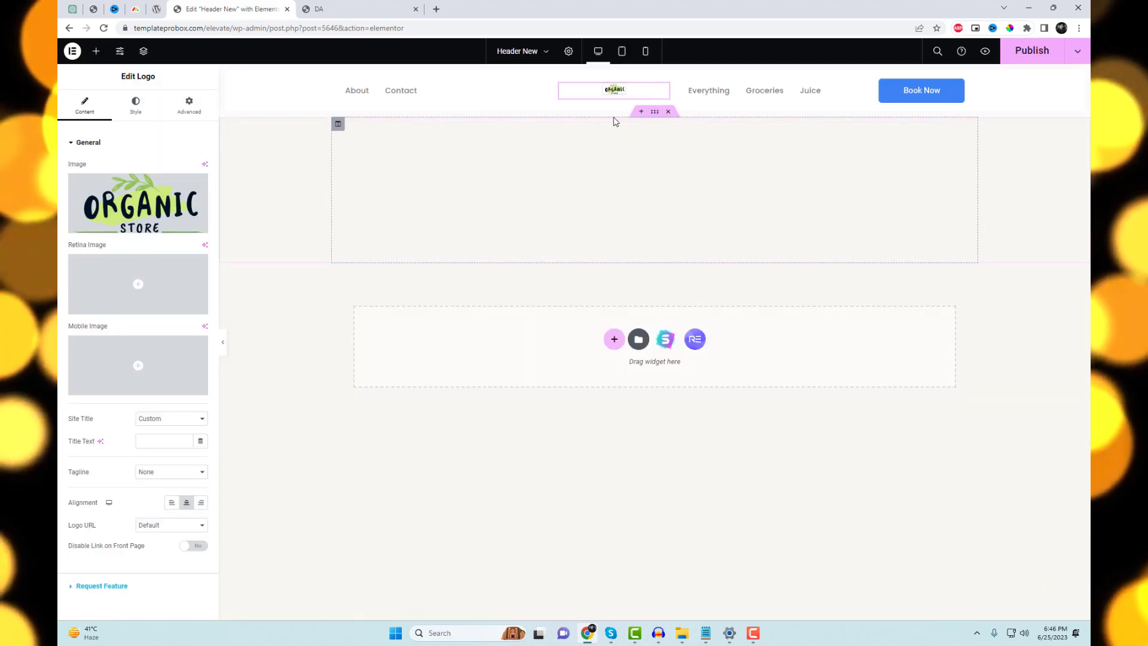
left_click(142, 111)
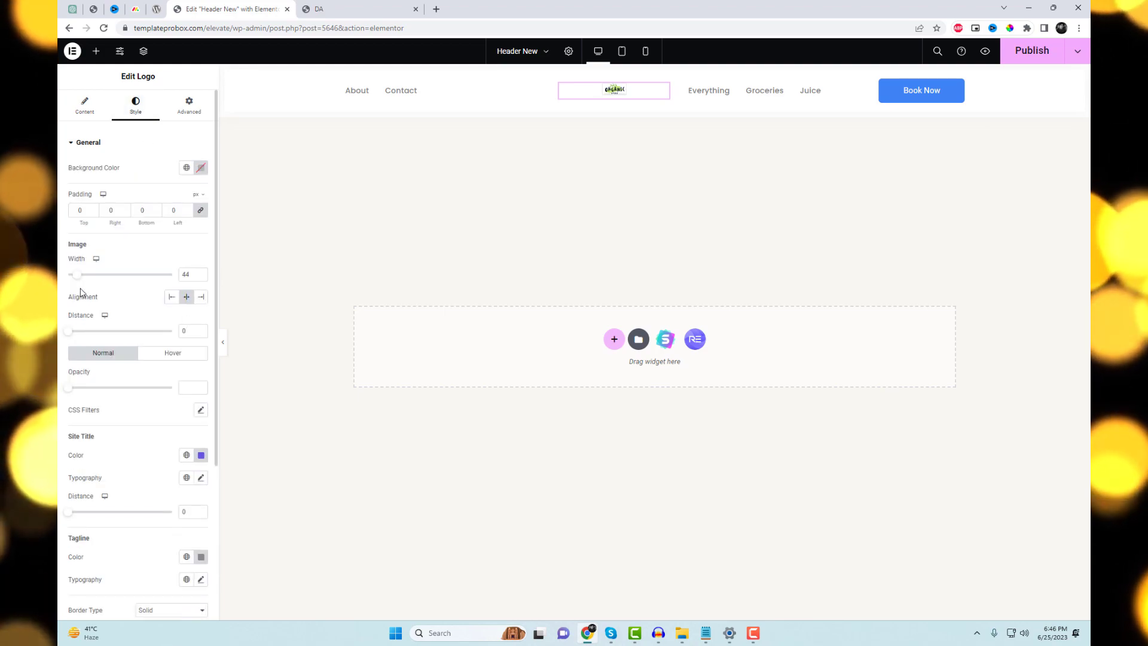
left_click_drag(84, 279, 101, 277)
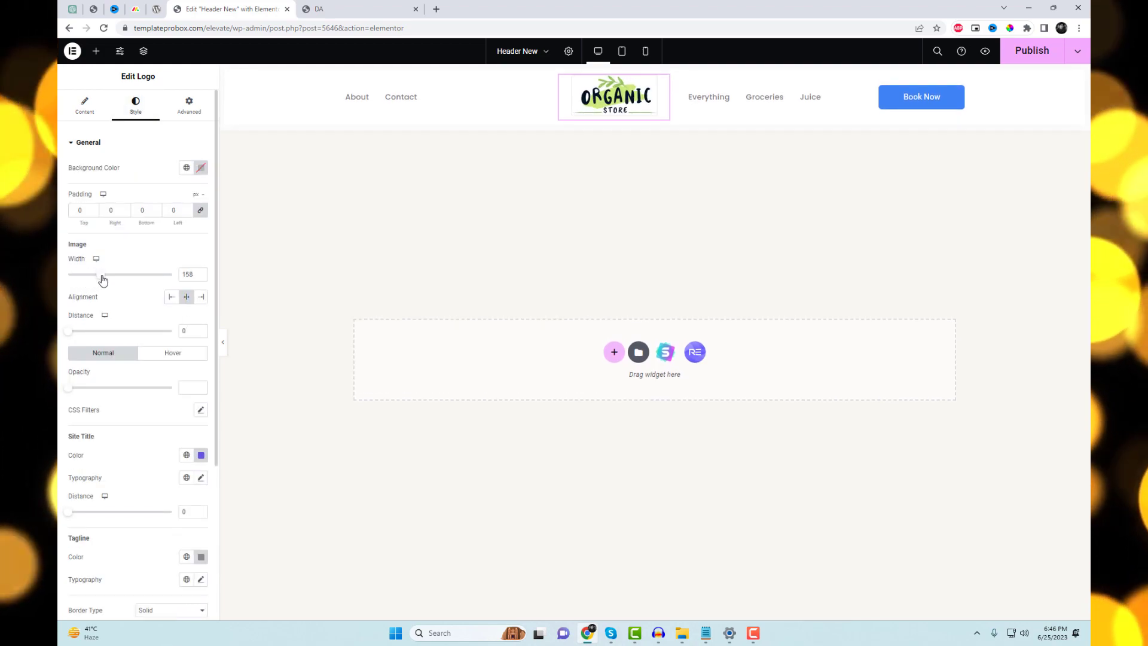
Reload the live site and check the Juice, Everything and Contact pages.
left_click(318, 9)
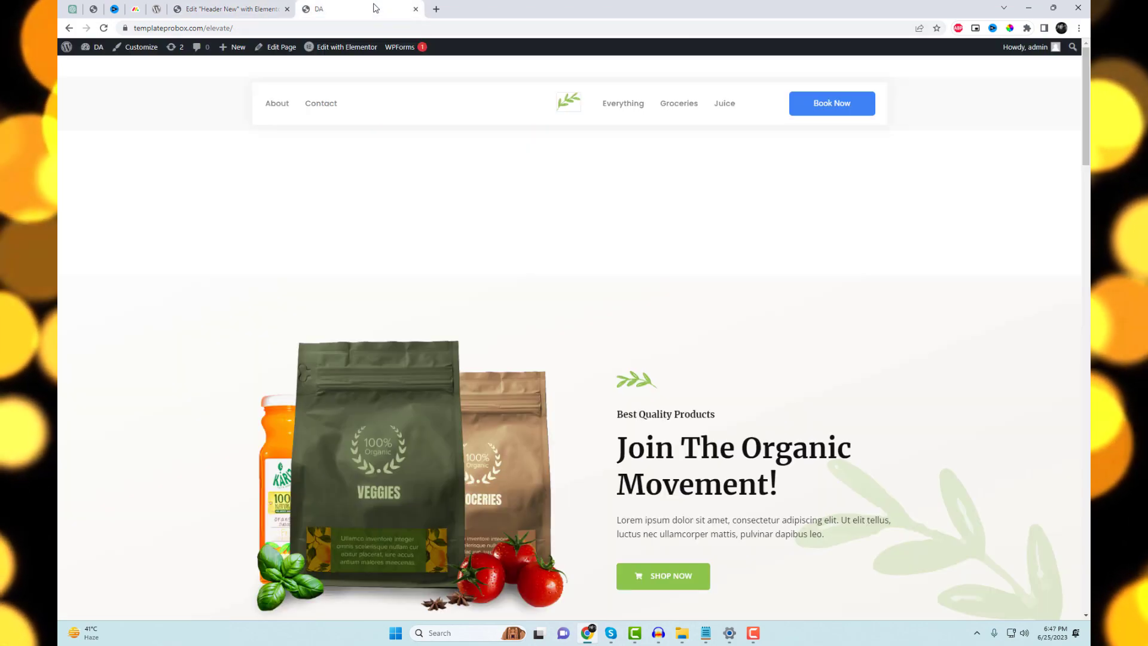
left_click(371, 28)
key("Return")
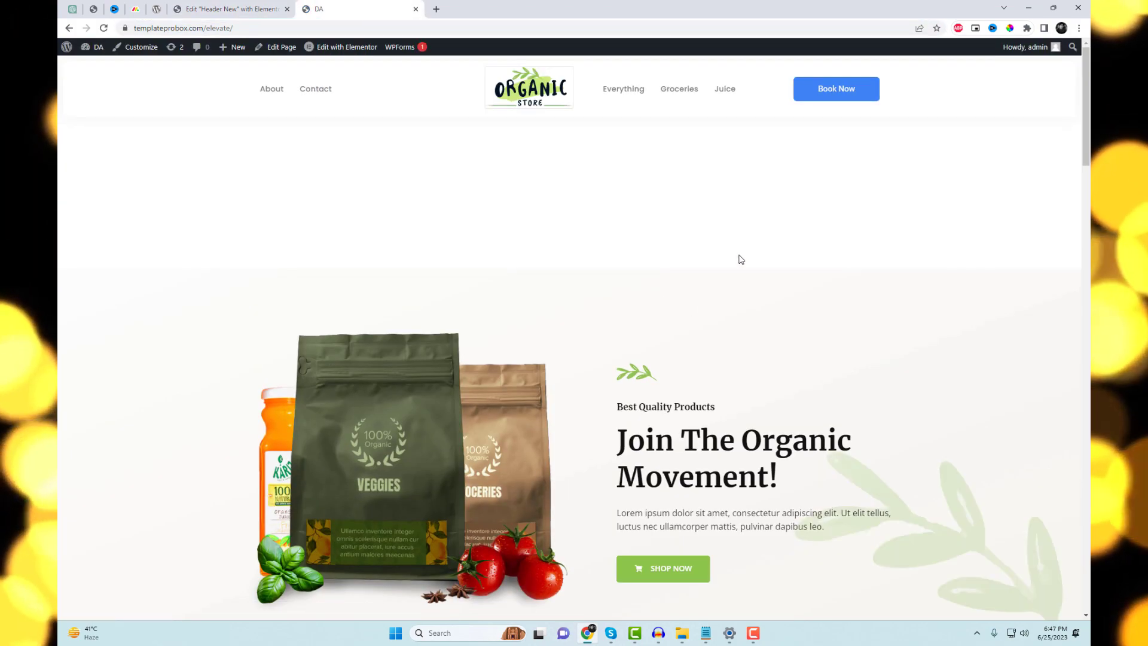
left_click(740, 103)
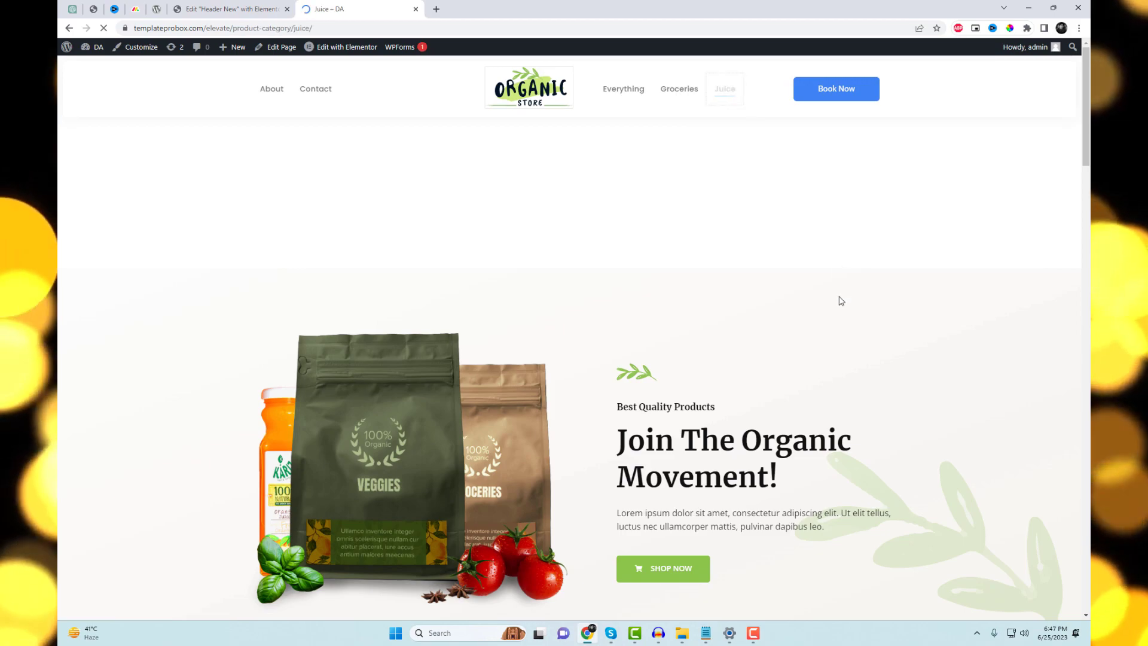
left_click(632, 99)
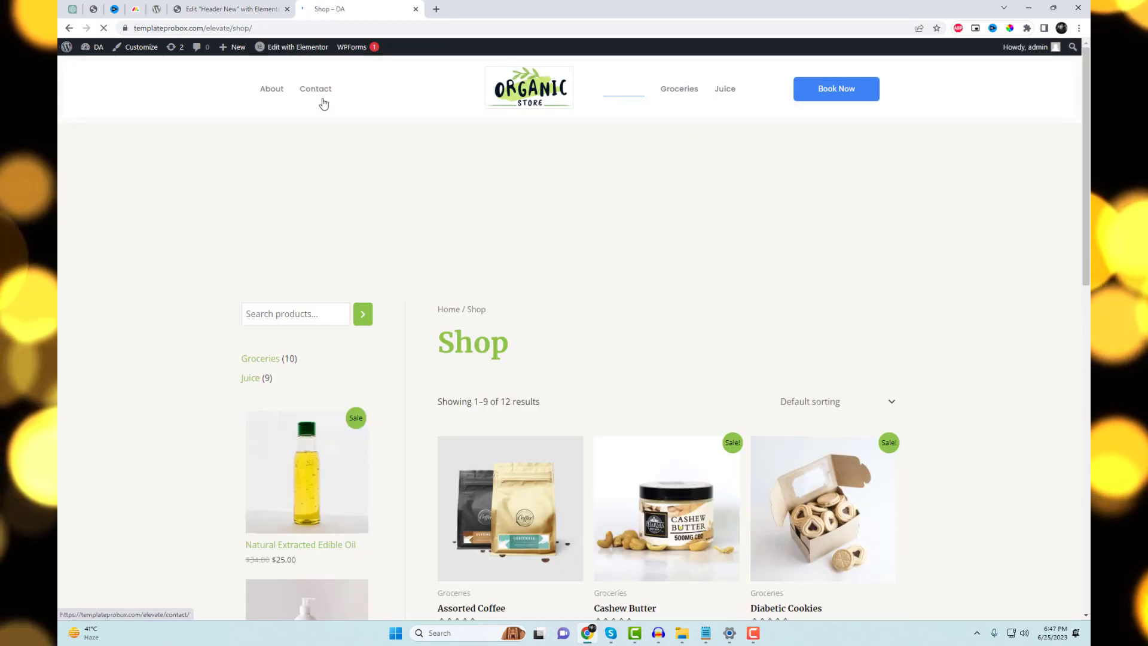
left_click(320, 98)
left_click(261, 7)
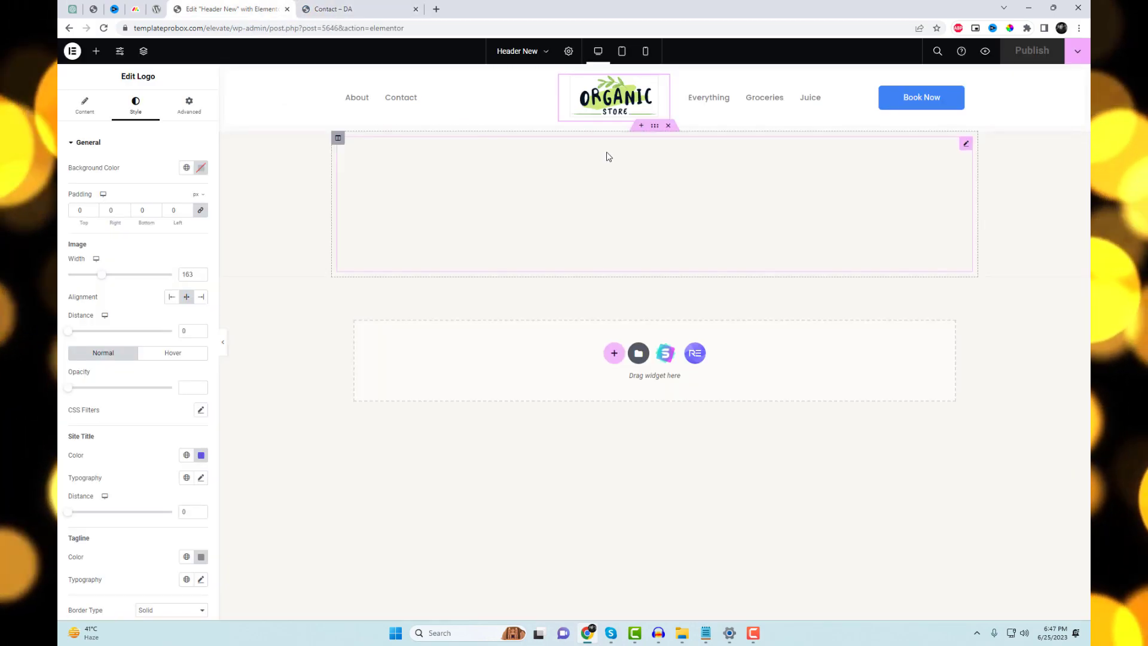
Set the left menu's hover text colour to dark red #351717.
left_click(412, 102)
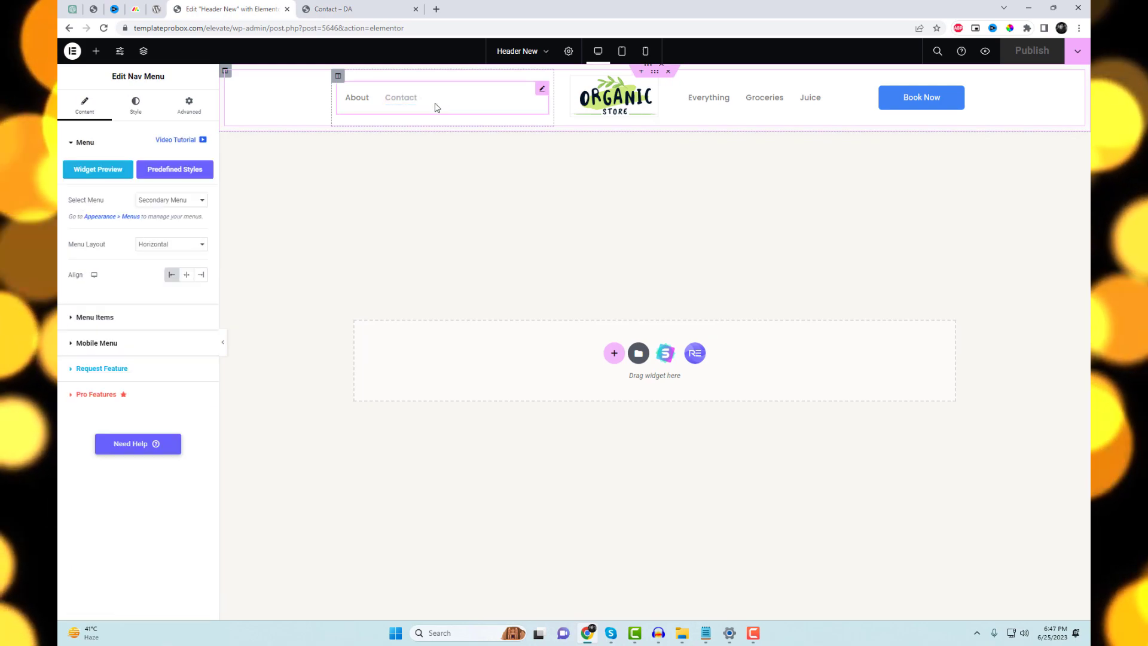
left_click(136, 100)
scroll(174, 390, "down", 1)
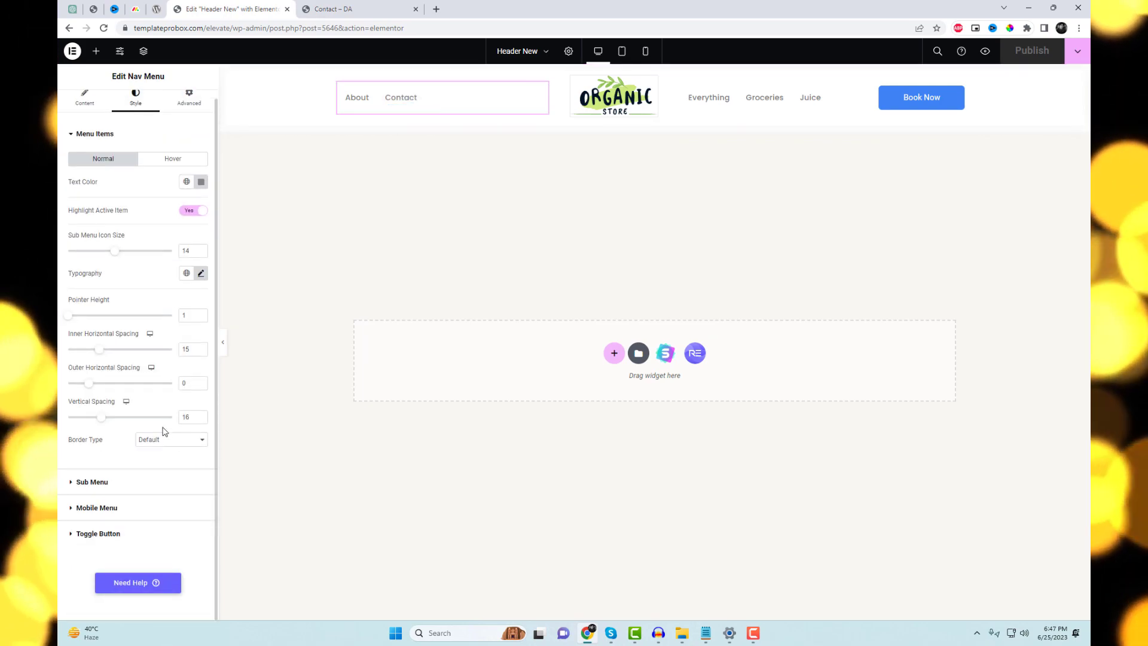
left_click(173, 158)
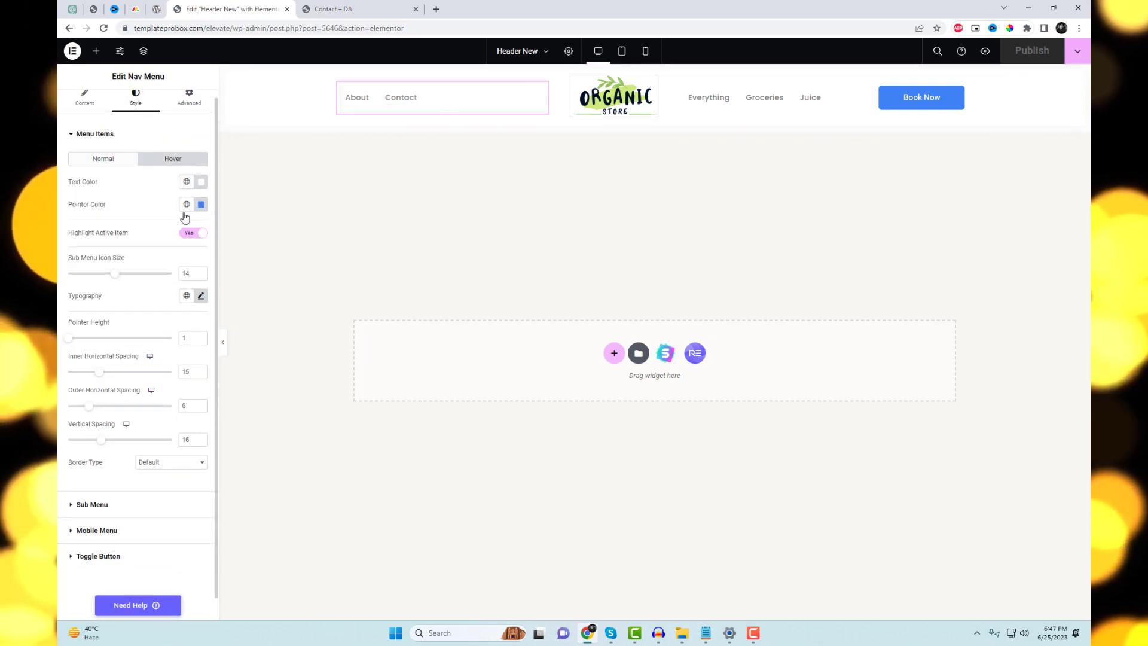
left_click(201, 181)
left_click(209, 289)
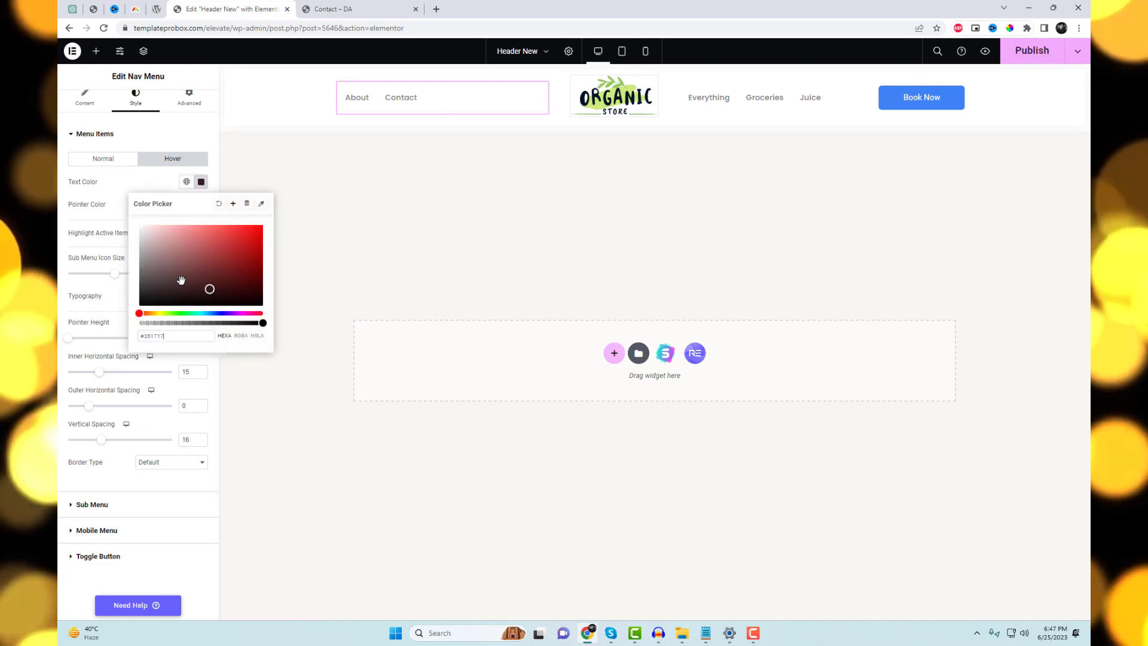
Give the right-hand menu (Everything, Groceries, Juice) a dark hover text colour too.
left_click(725, 102)
left_click(135, 104)
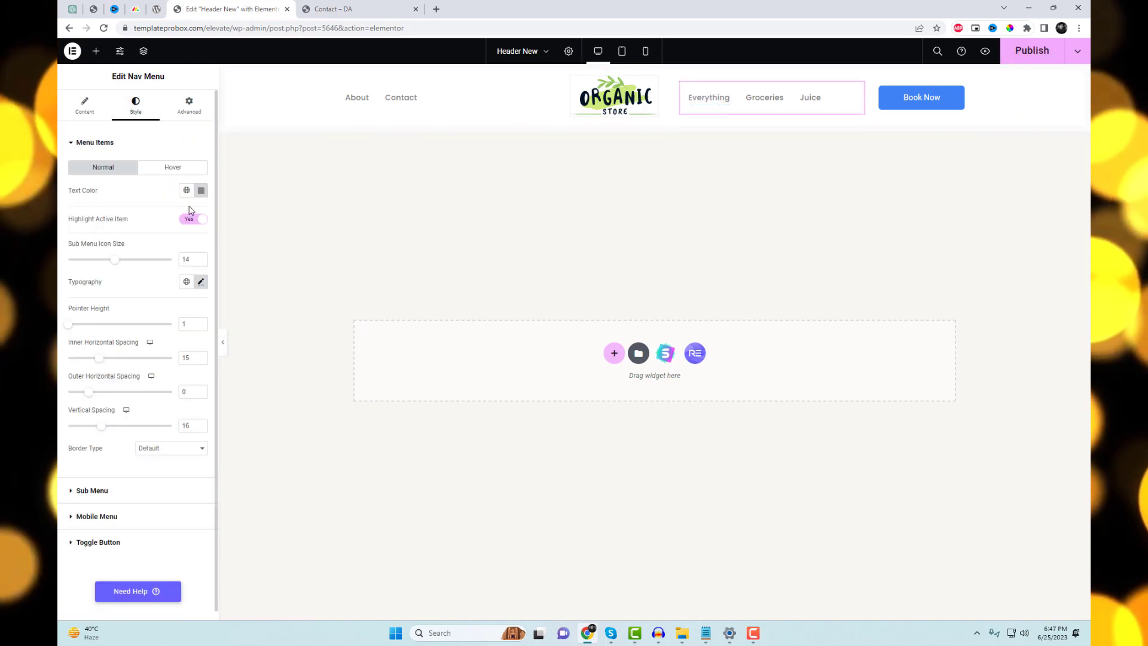
left_click(180, 170)
left_click(201, 191)
left_click(206, 291)
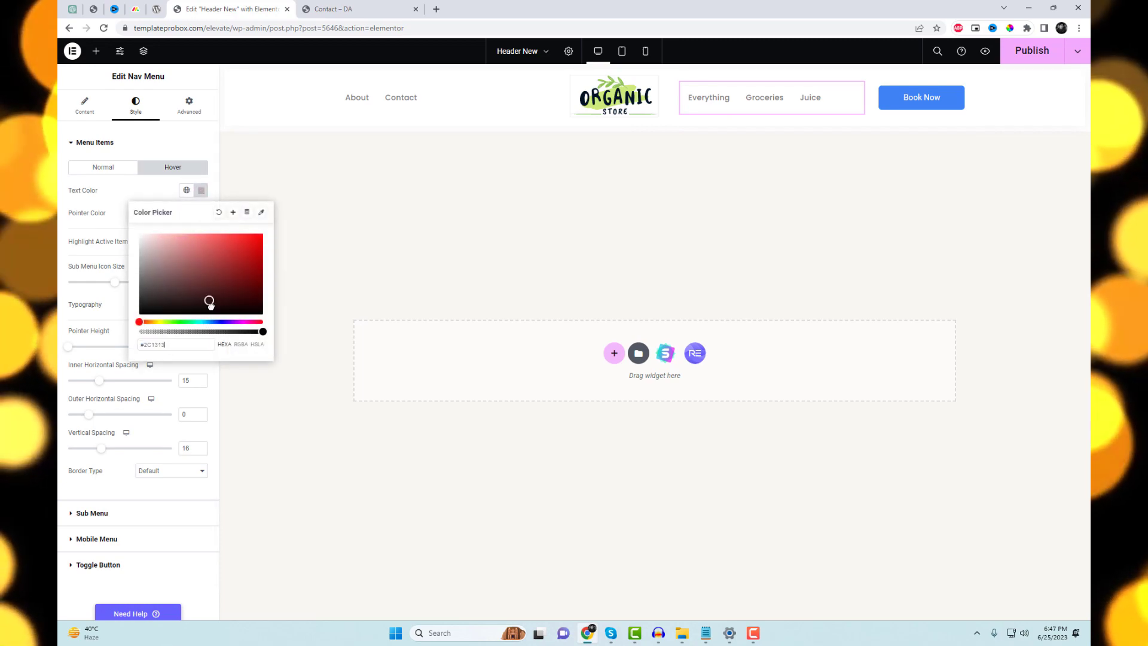
left_click(122, 192)
left_click(84, 104)
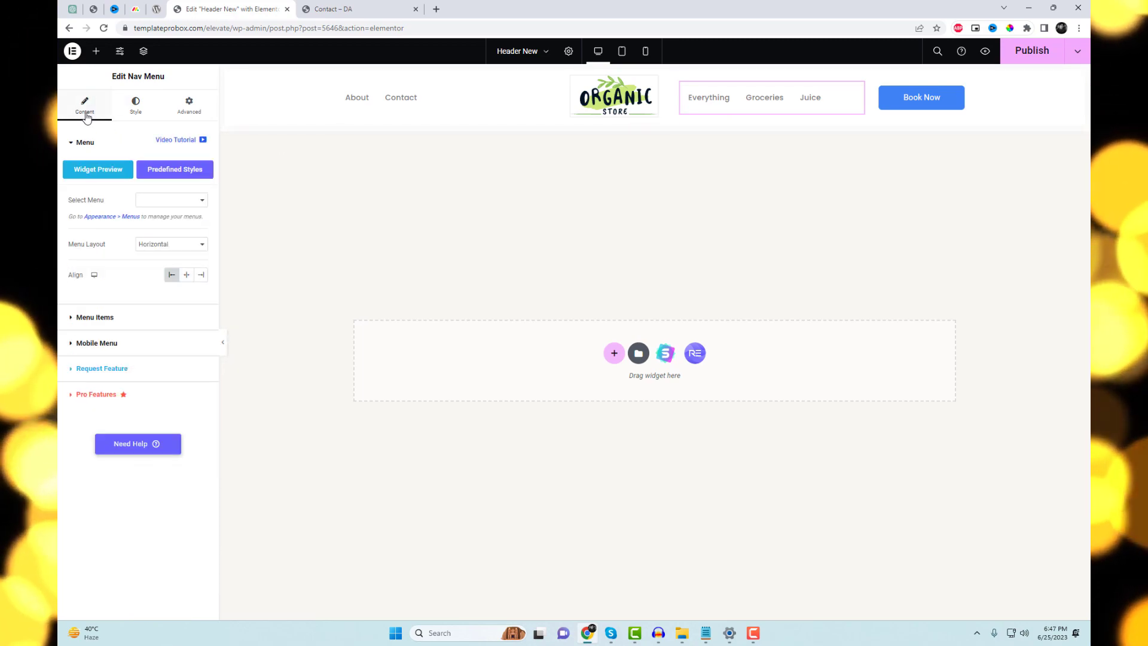
Change the Book Now button label to 'View Cart' and narrow the left column to shift the logo left.
left_click(919, 103)
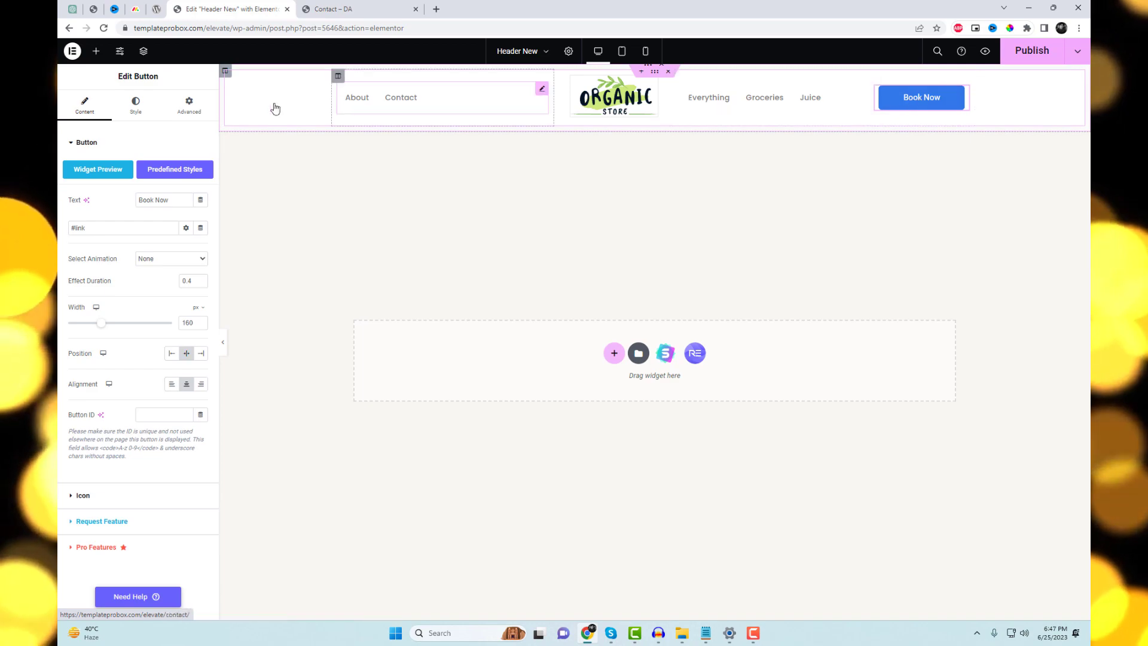
triple_click(138, 201)
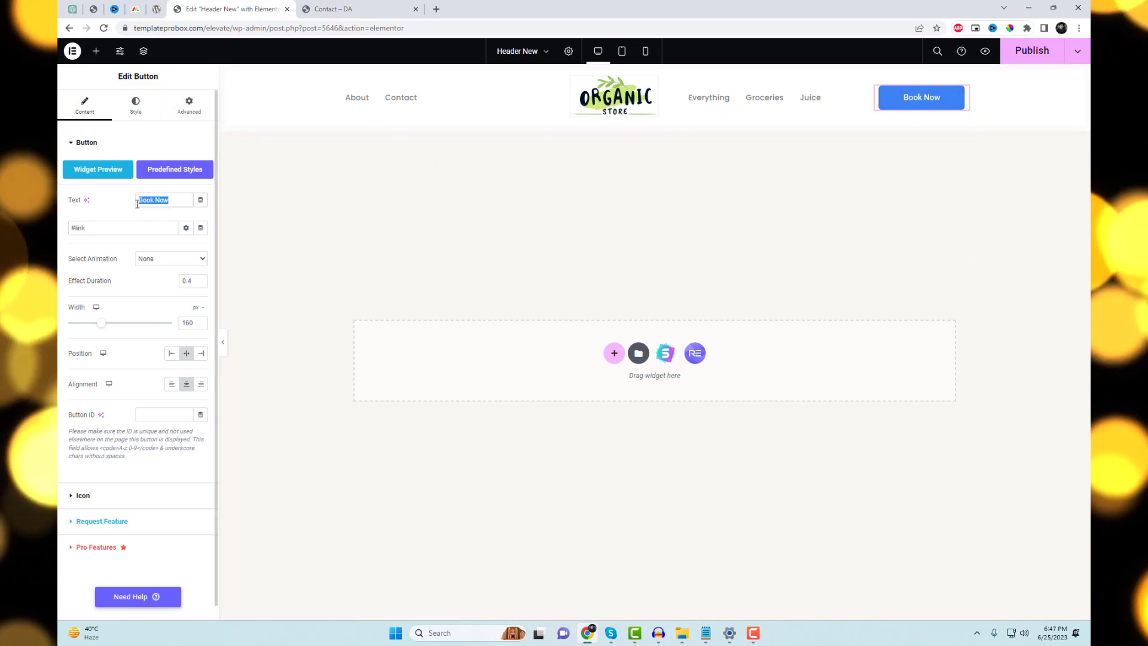
type("View Cart")
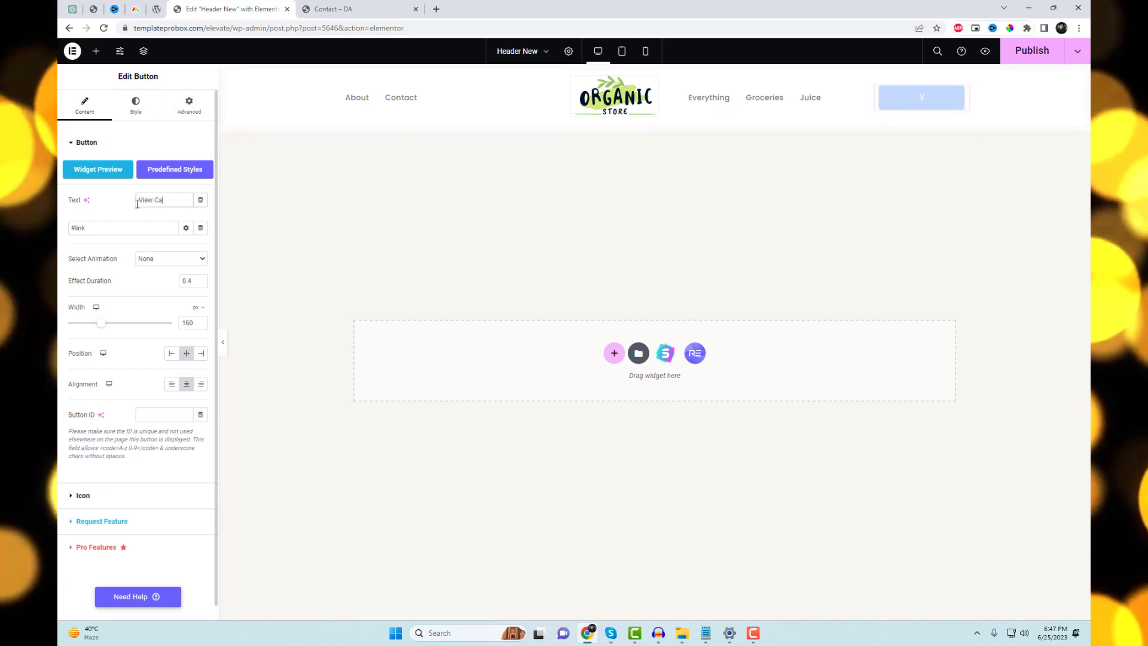
left_click_drag(505, 108, 458, 120)
Publish the header and reload the live Contact page to see it.
left_click(1032, 50)
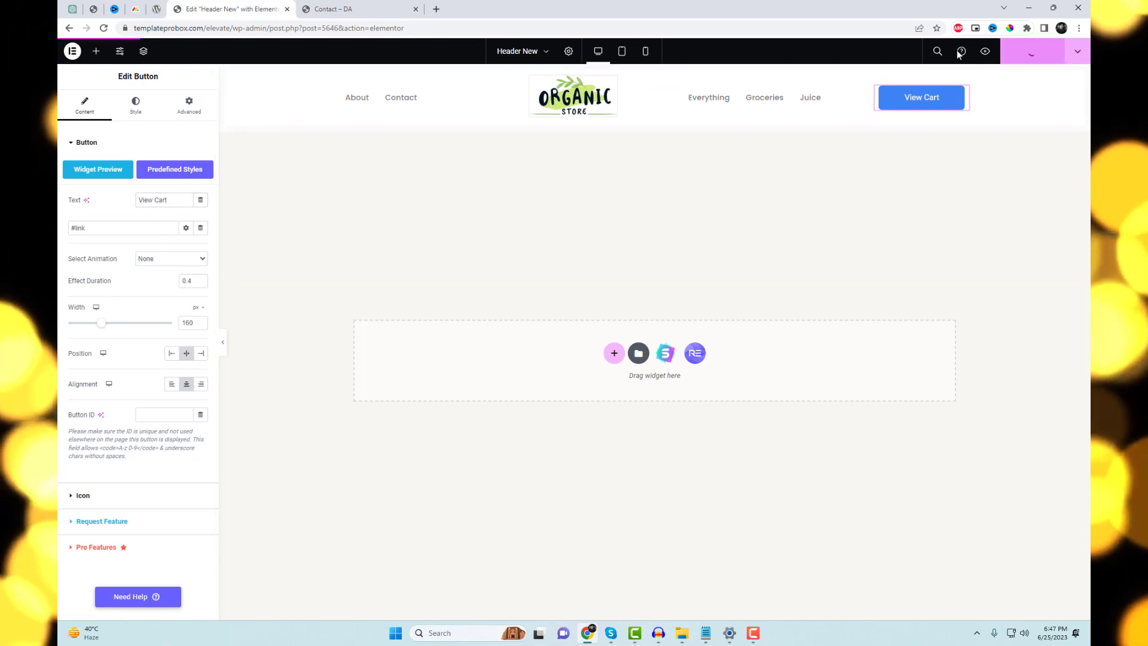
left_click(347, 9)
right_click(566, 180)
left_click(603, 215)
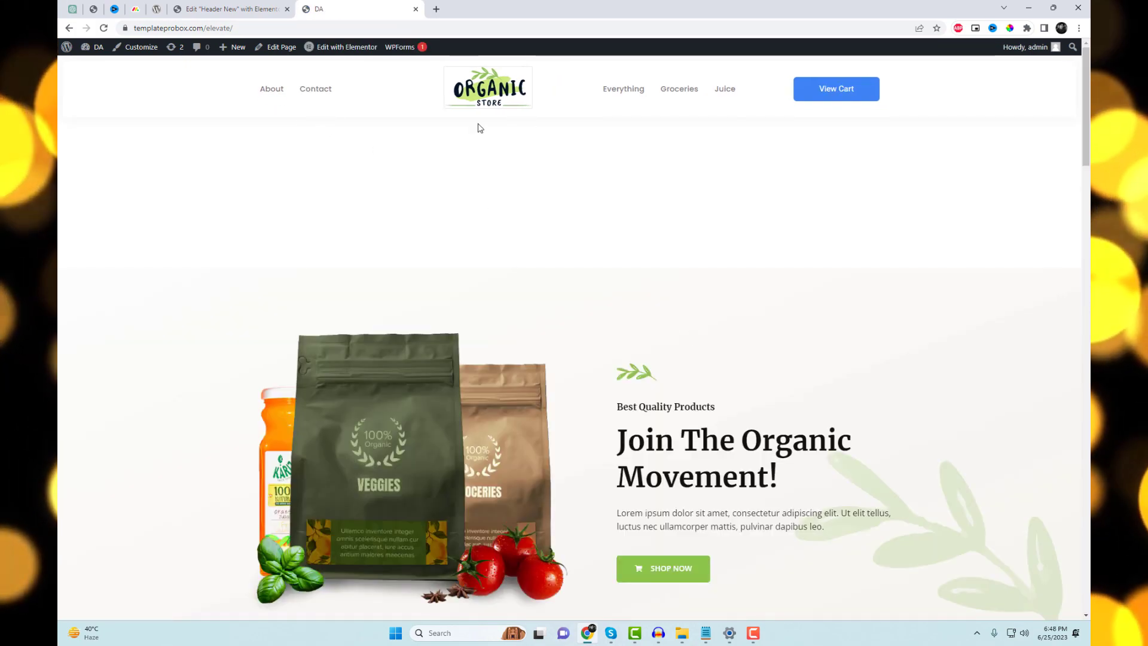
left_click(250, 5)
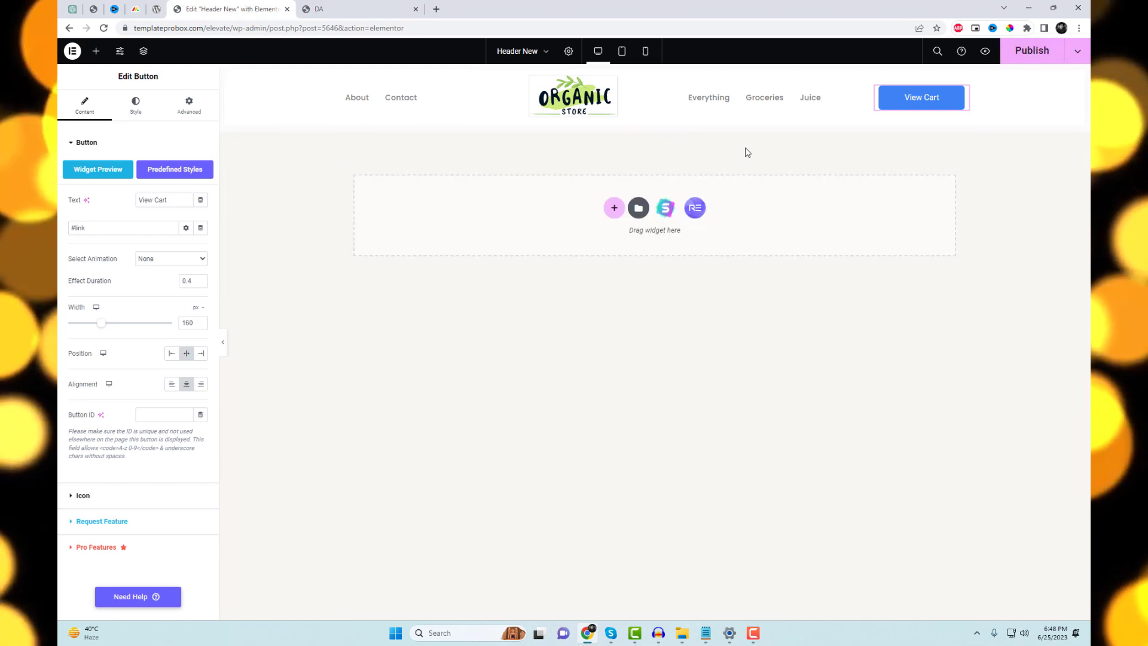
Save the header again and reload the live home page to check it.
left_click(1034, 60)
left_click(378, 10)
right_click(532, 130)
left_click(592, 167)
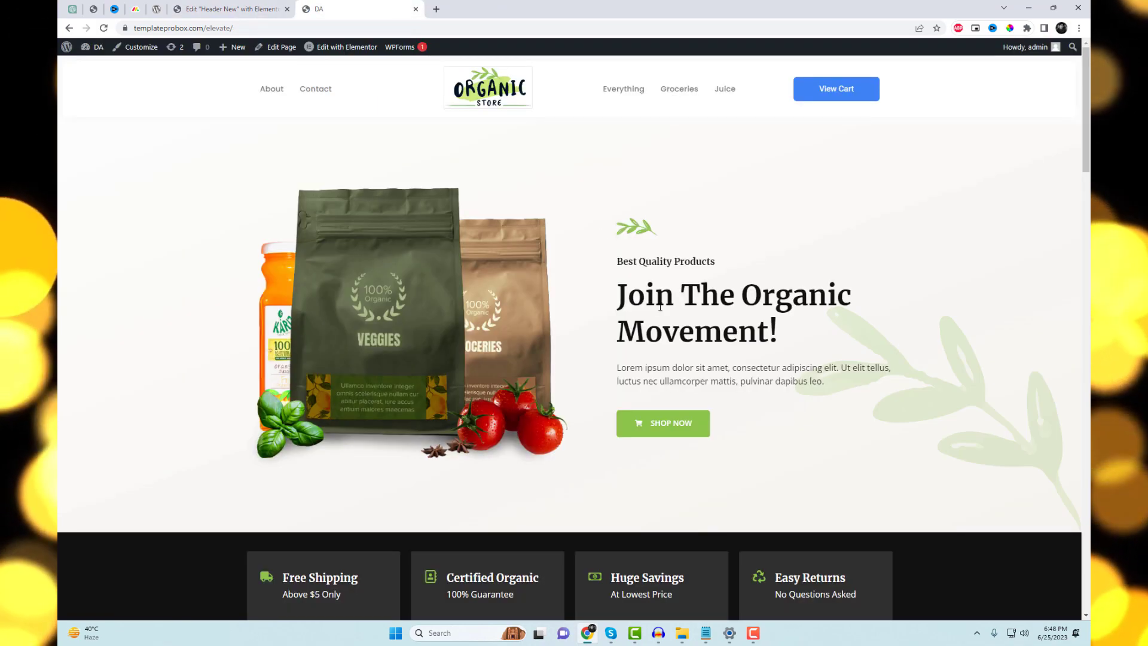
scroll(825, 333, "down", 5)
scroll(825, 333, "up", 5)
left_click(258, 9)
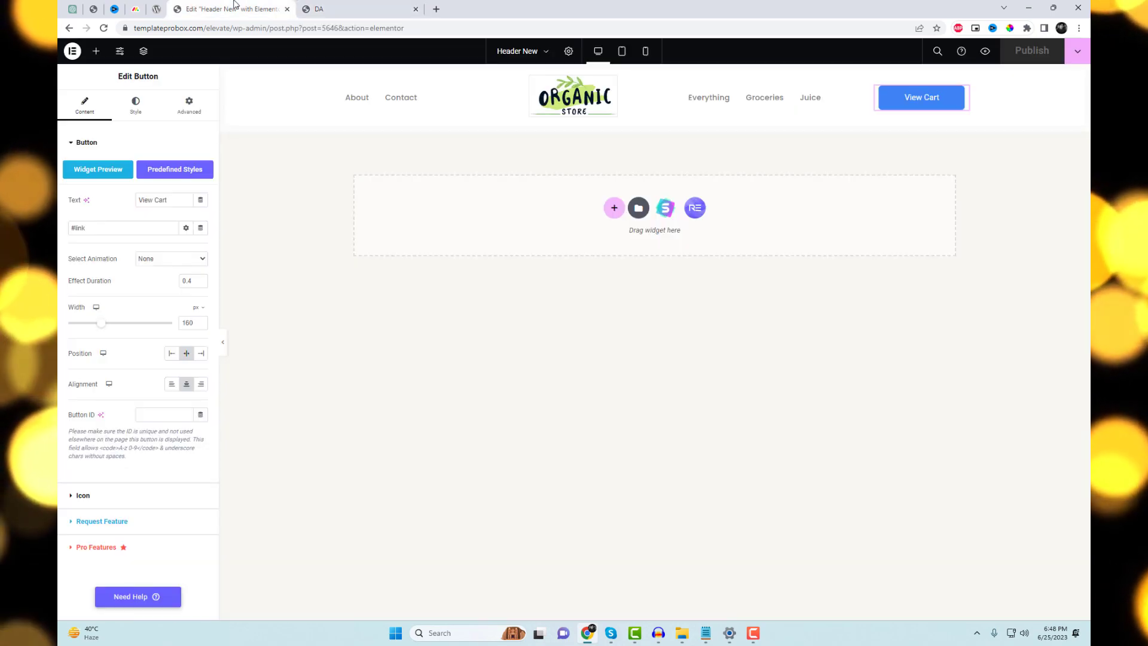
Turn on Make This Section Sticky and move the Everything/Groceries/Juice menu left of the logo.
left_click(654, 71)
left_click(189, 105)
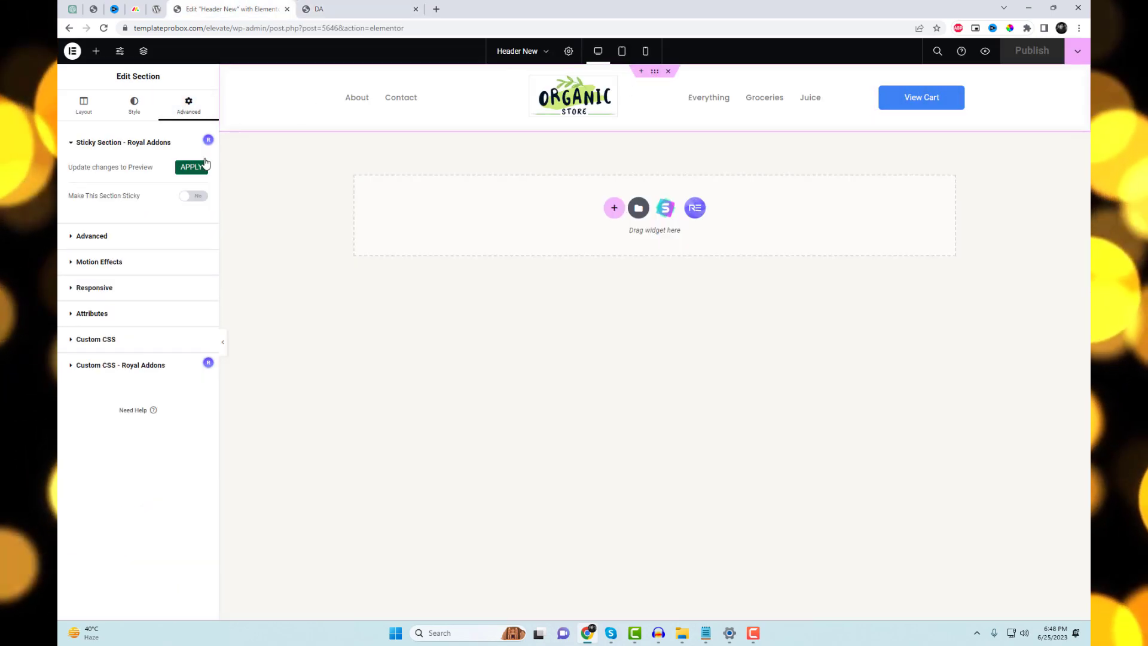
left_click(199, 197)
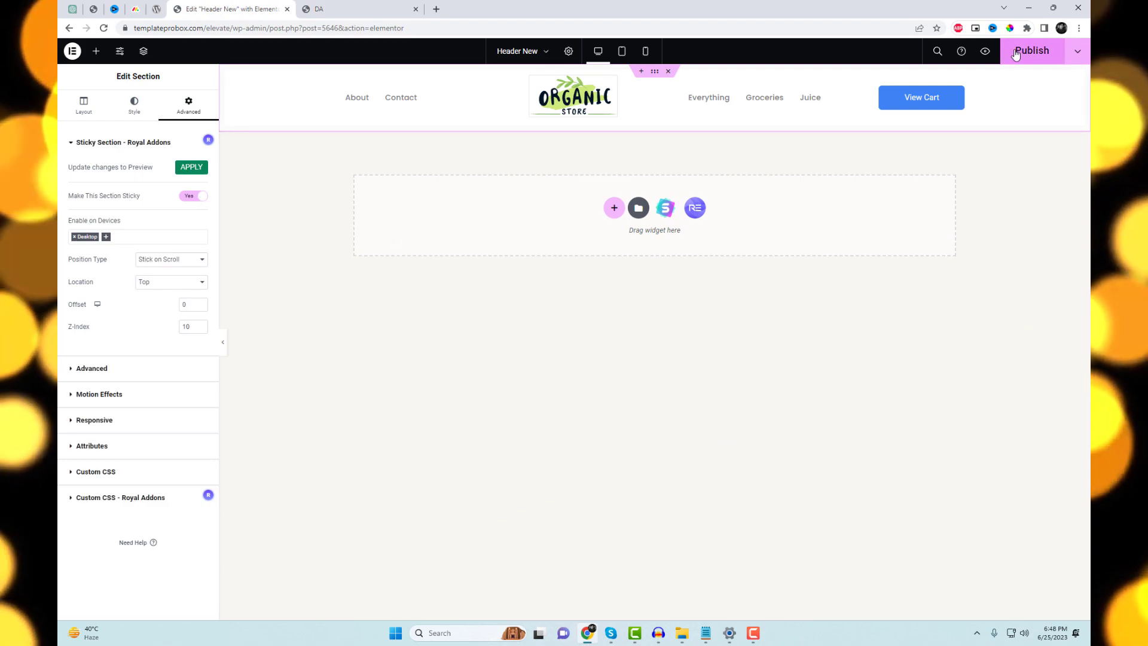
left_click_drag(756, 102, 395, 96)
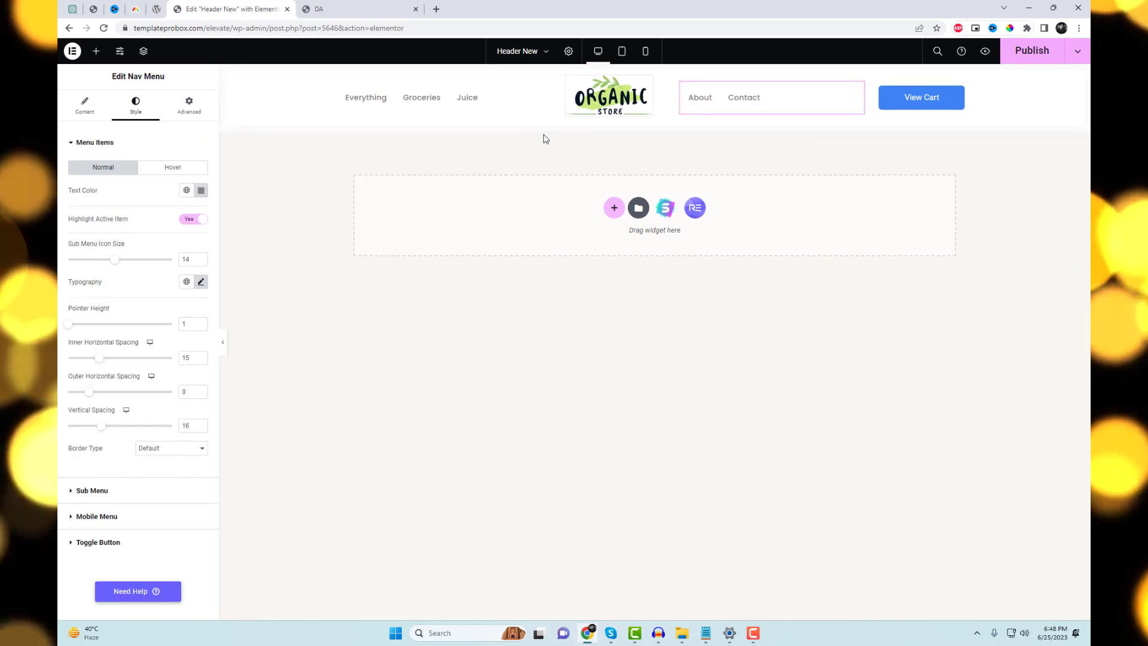
left_click(921, 97)
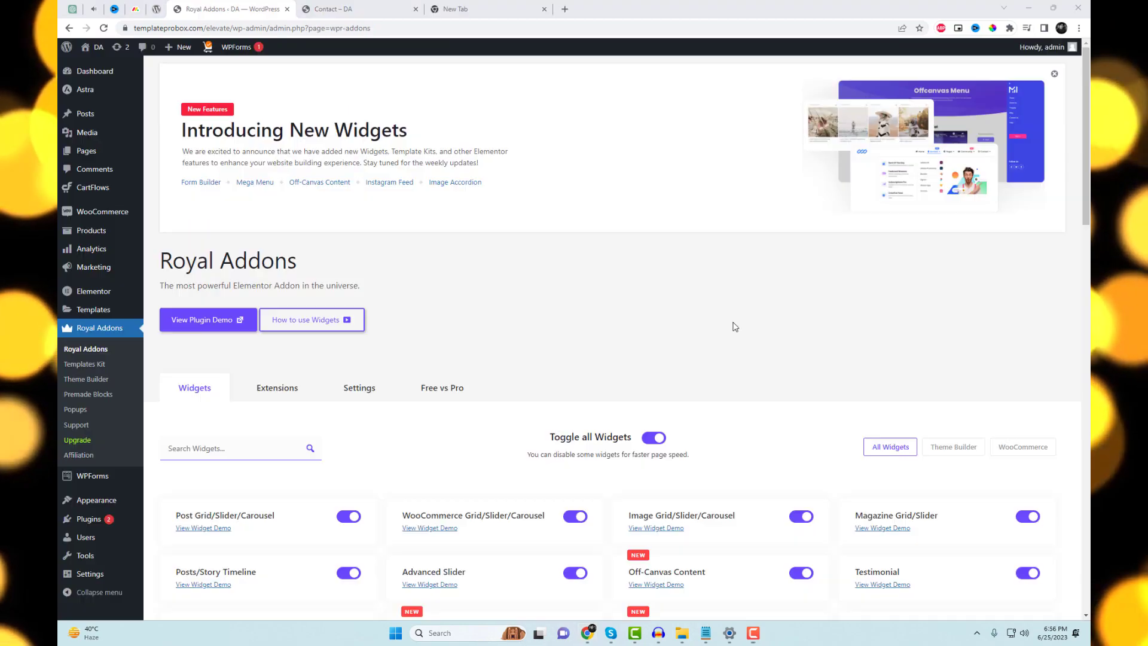
Scroll the Royal Addons widgets list and browse the Theme Builder template categories.
scroll(735, 326, "down", 6)
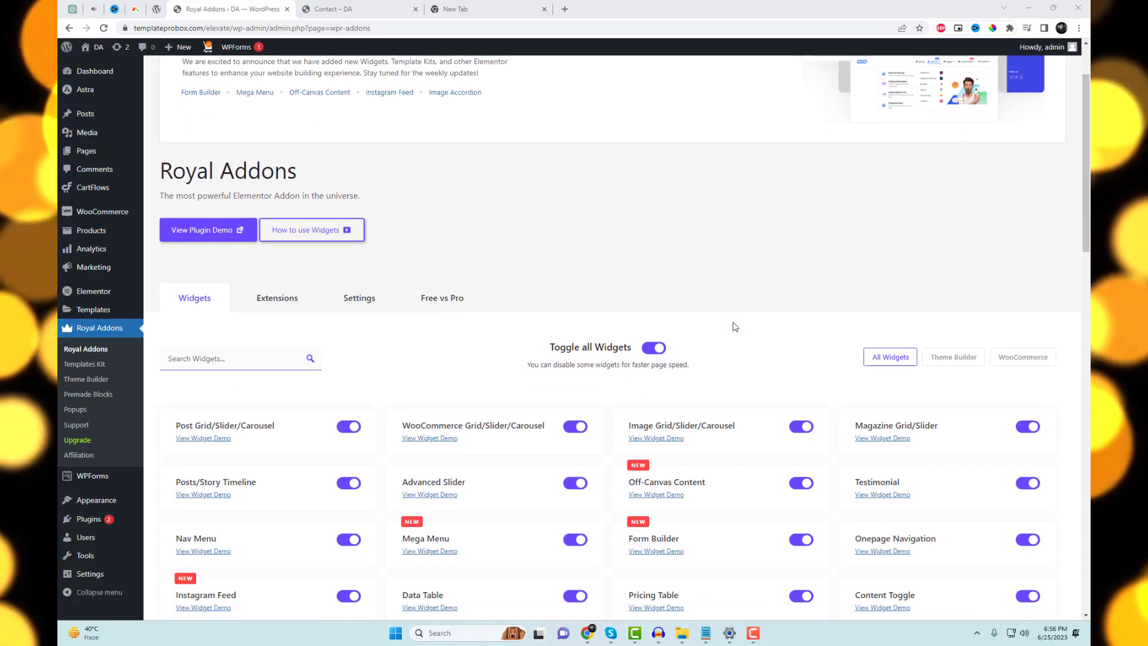
scroll(735, 326, "down", 7)
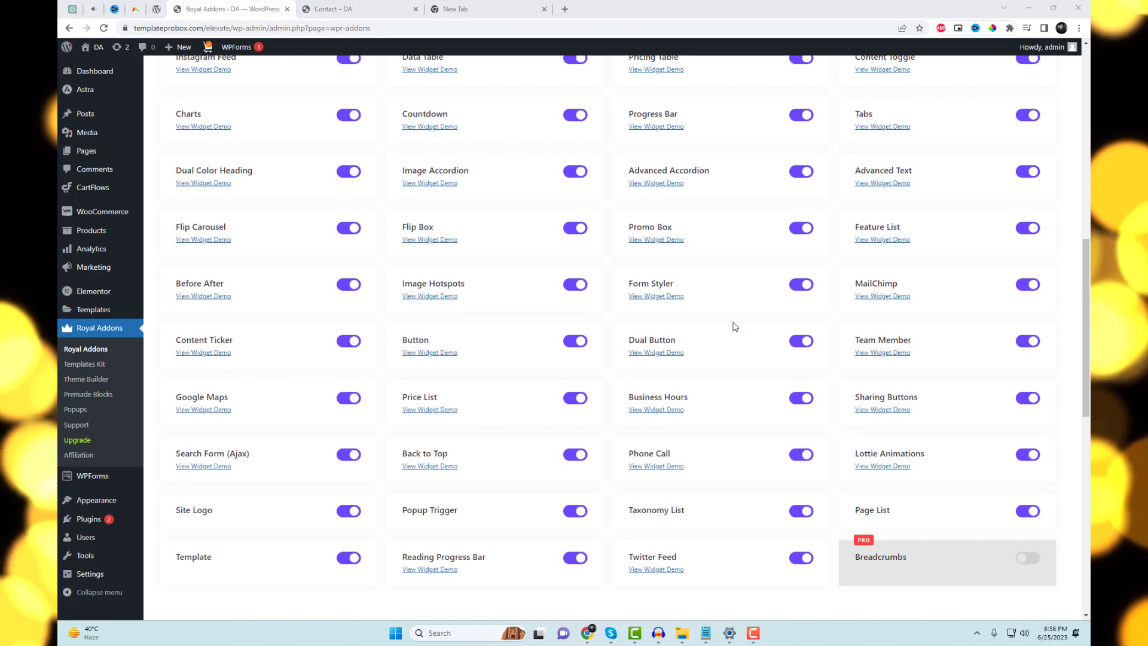
left_click(88, 380)
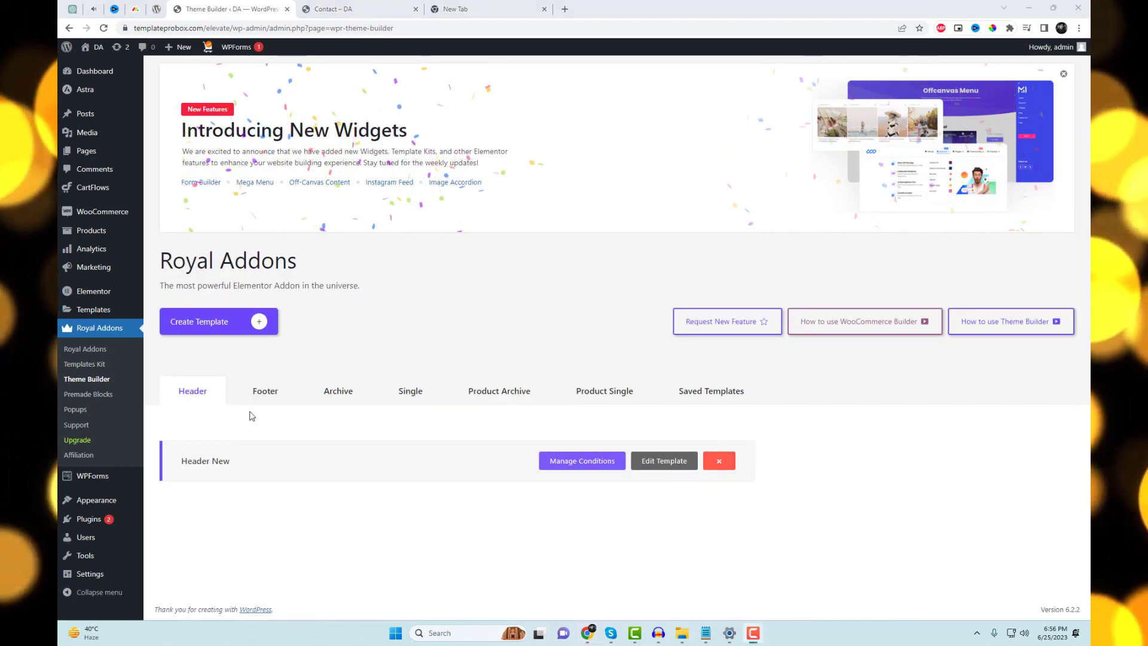
left_click(277, 398)
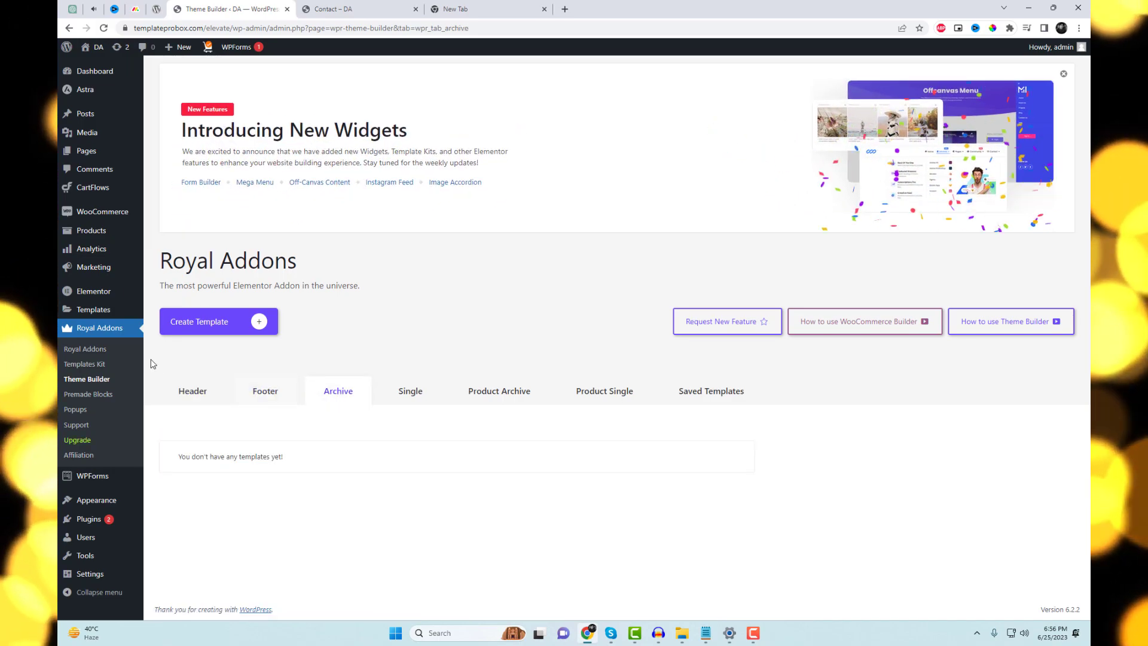
Return to the main Royal Addons page, scroll through it, then bring up the live Organic Store site.
left_click(85, 348)
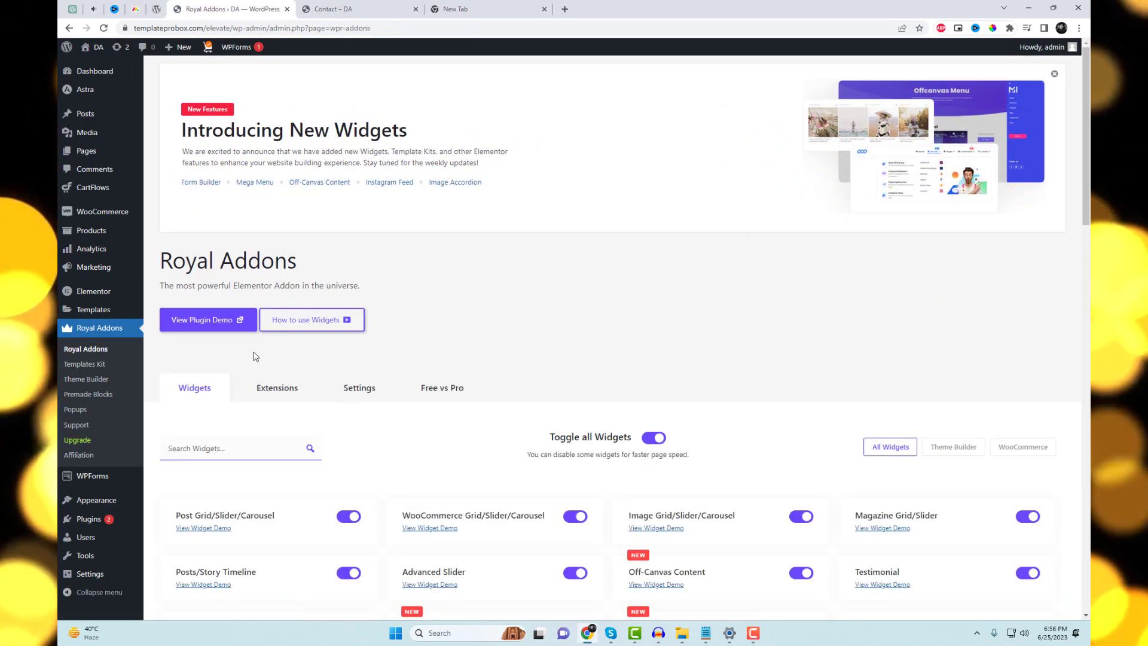
scroll(210, 354, "down", 3)
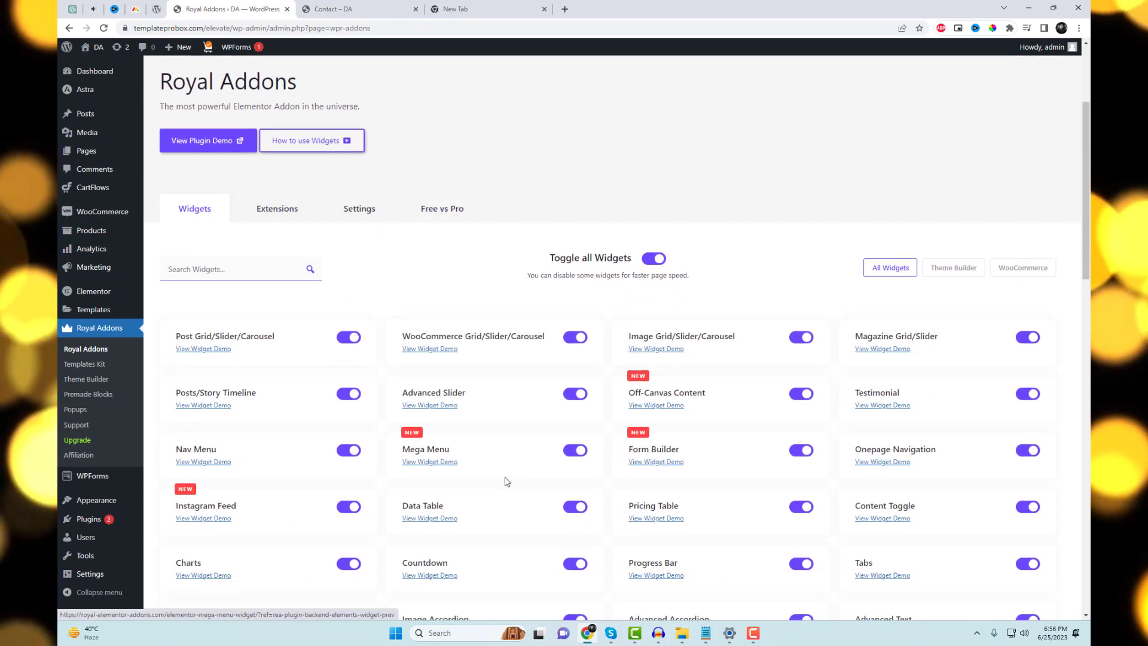
scroll(508, 483, "down", 2)
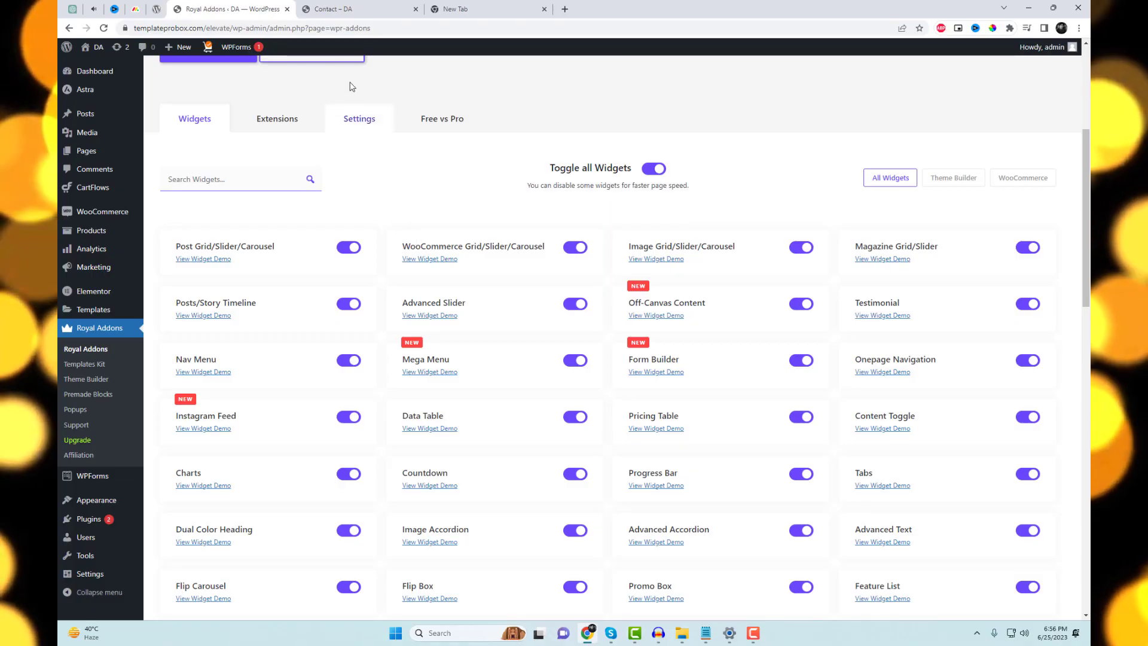
left_click(347, 8)
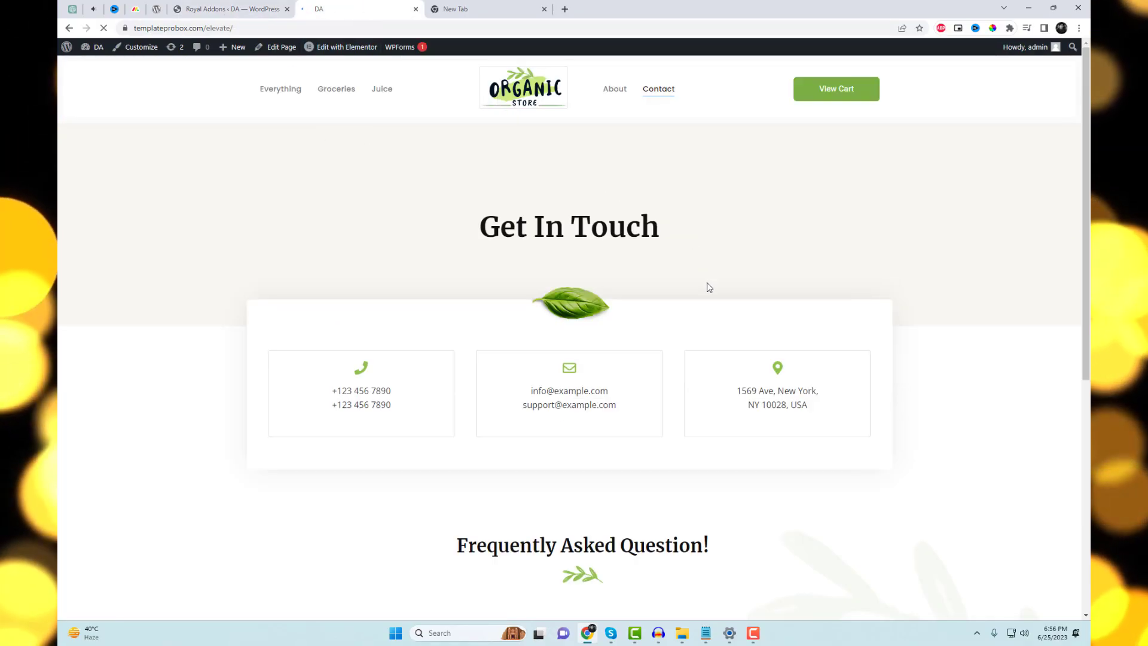
Scroll down the home page past Customers Reviews, confirming the header stays pinned on top.
scroll(707, 287, "down", 6)
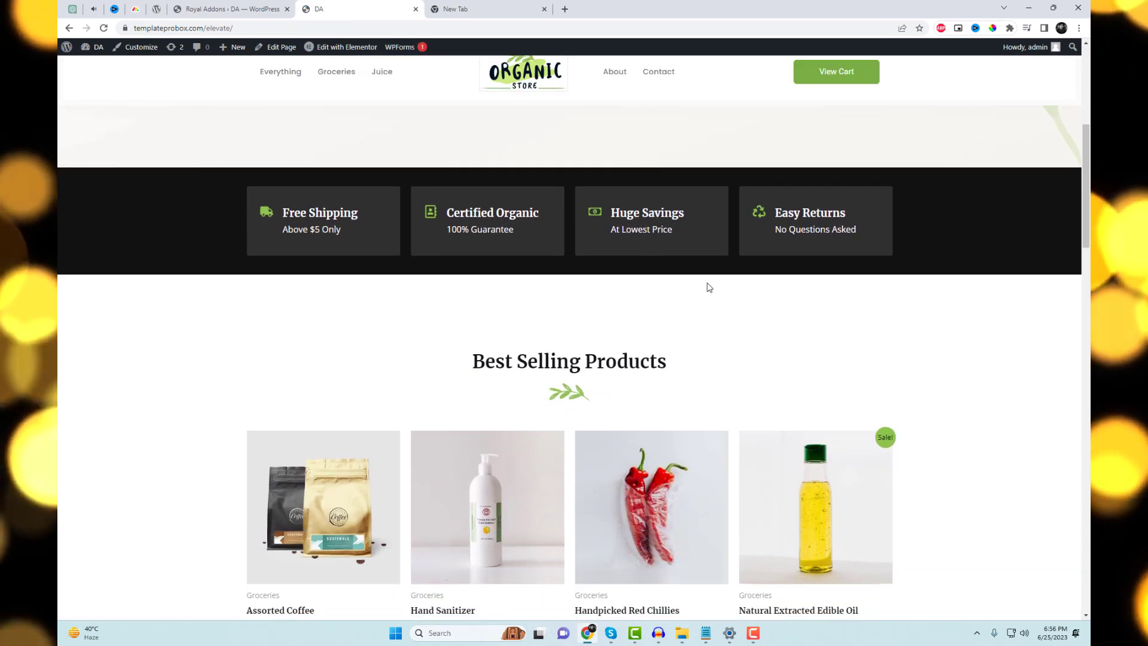
scroll(708, 287, "down", 9)
scroll(709, 291, "down", 10)
scroll(710, 294, "up", 3)
scroll(710, 293, "down", 7)
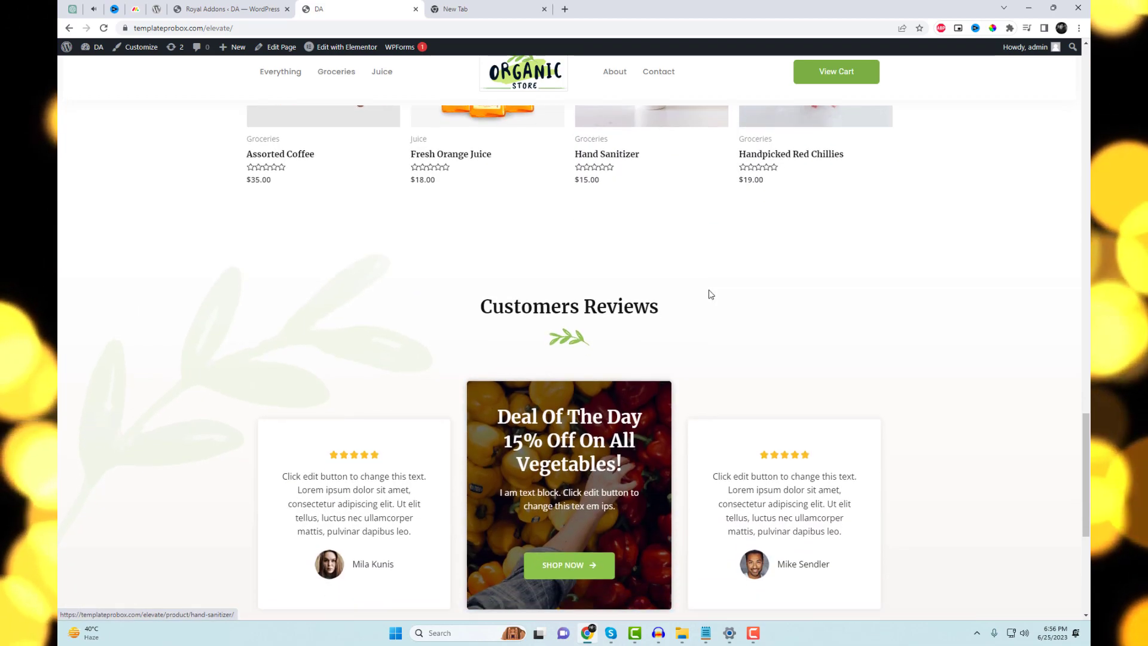